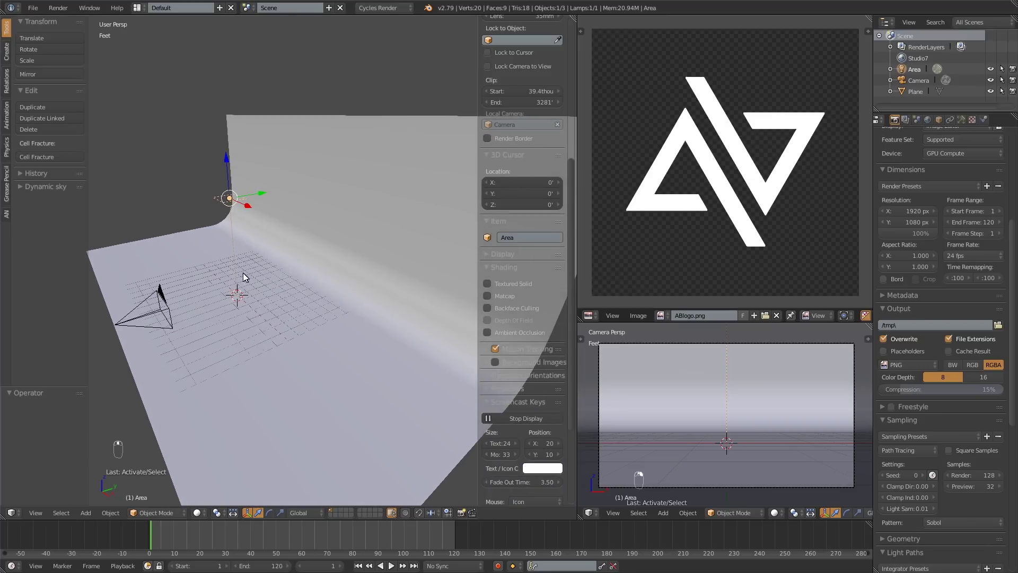
Select the area lamp, backdrop plane and camera together and move them to layer 11.
right_click(297, 168, "shift")
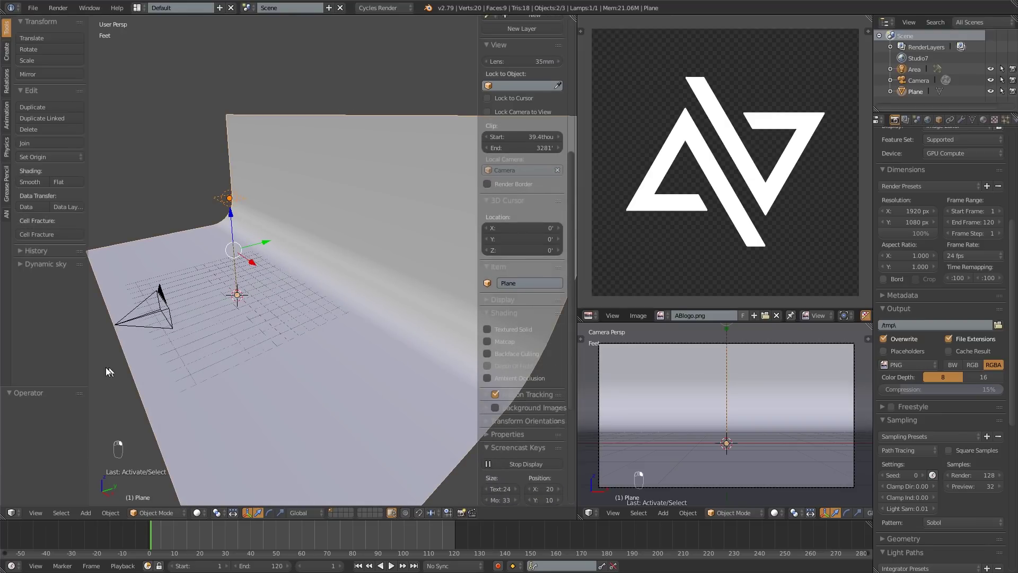
right_click(162, 290, "shift")
middle_click_drag(177, 295, 221, 296)
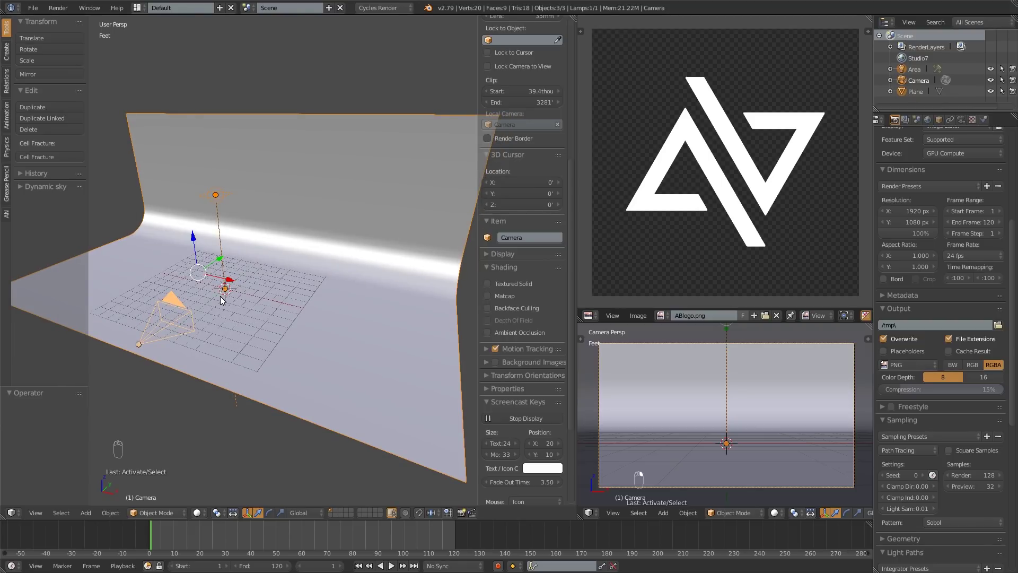
key("m")
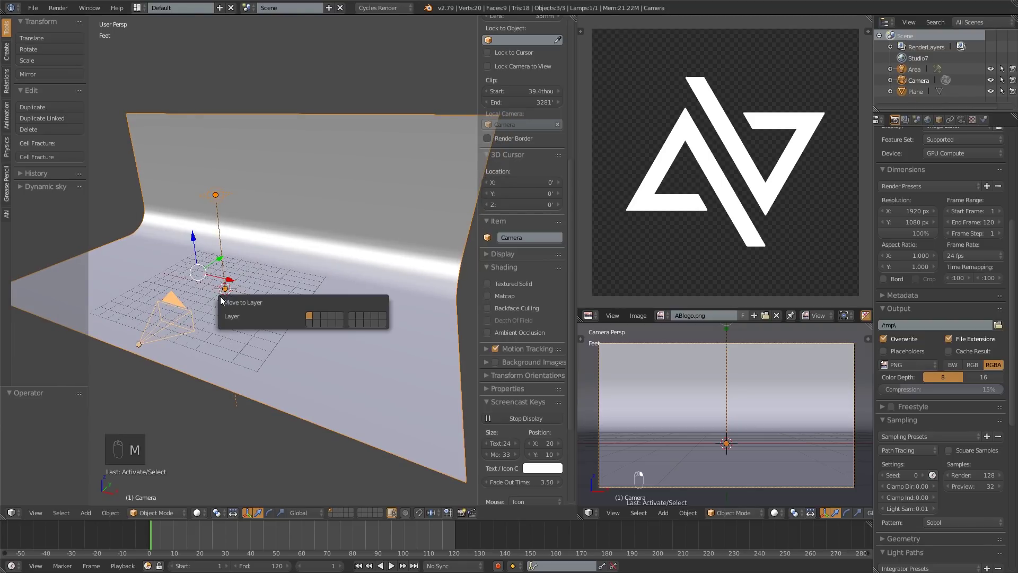
left_click(351, 314)
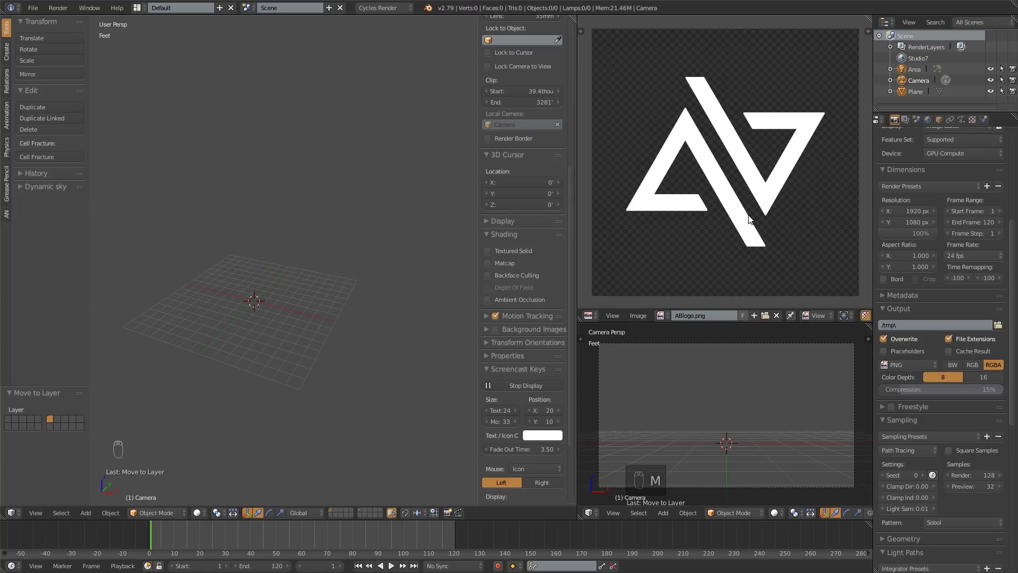
middle_click_drag(755, 212, 743, 218)
scroll(744, 219, "down", 1)
scroll(744, 219, "up", 1)
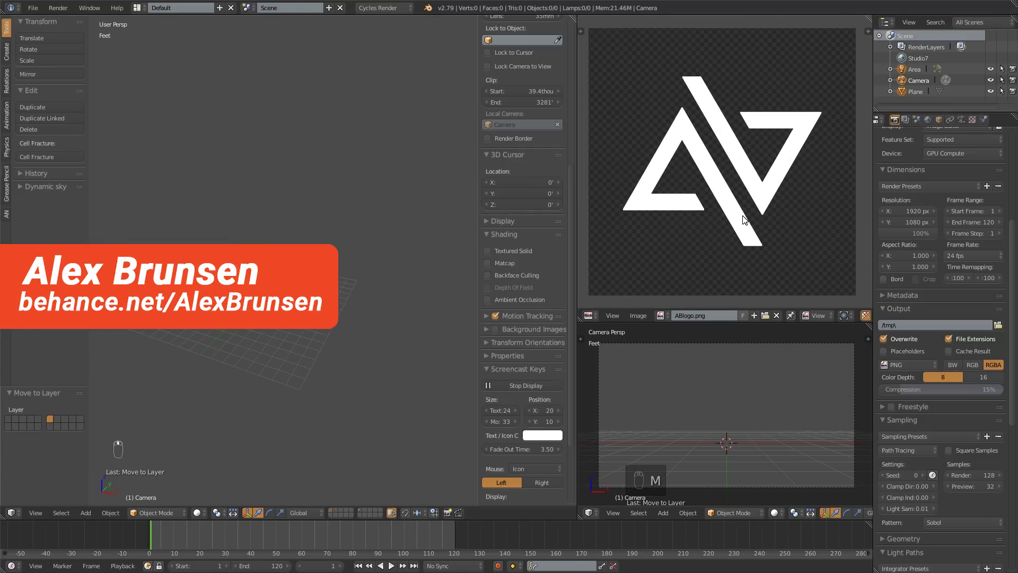
scroll(744, 219, "down", 1)
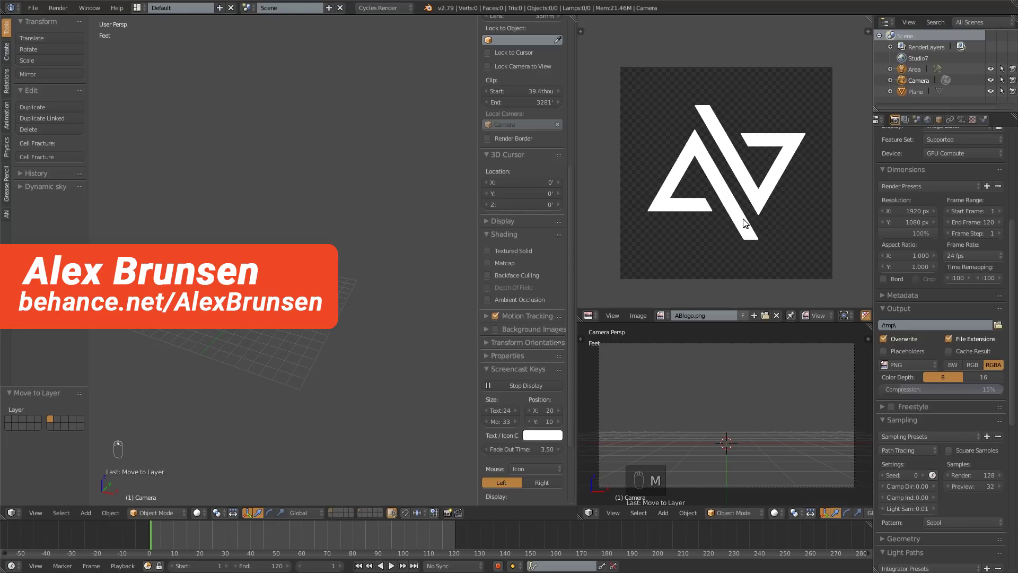
middle_click_drag(741, 219, 749, 198)
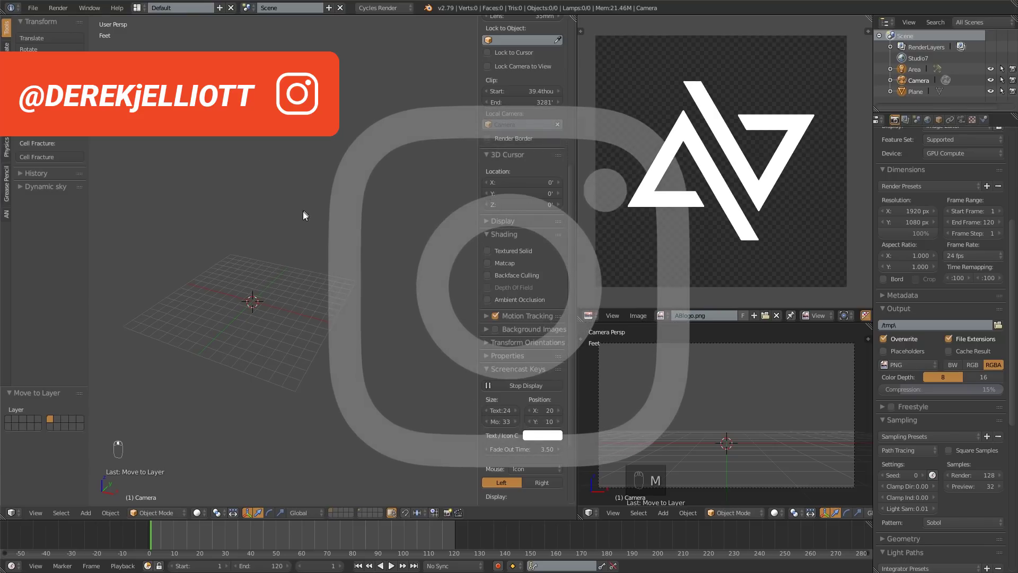
middle_click_drag(304, 212, 278, 256)
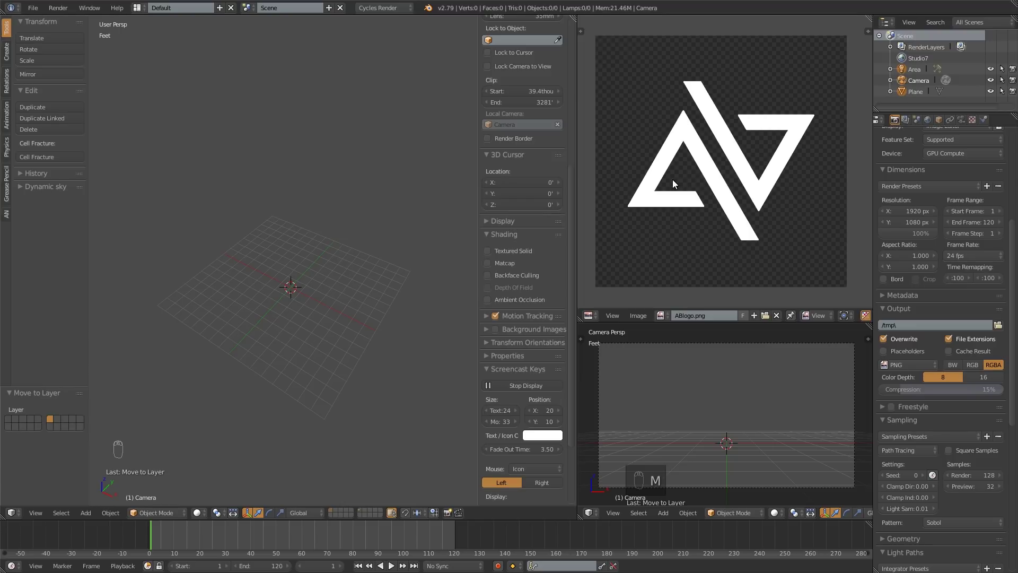
Switch the main 3D viewport to top orthographic view and enable background images.
middle_click_drag(299, 236, 331, 241)
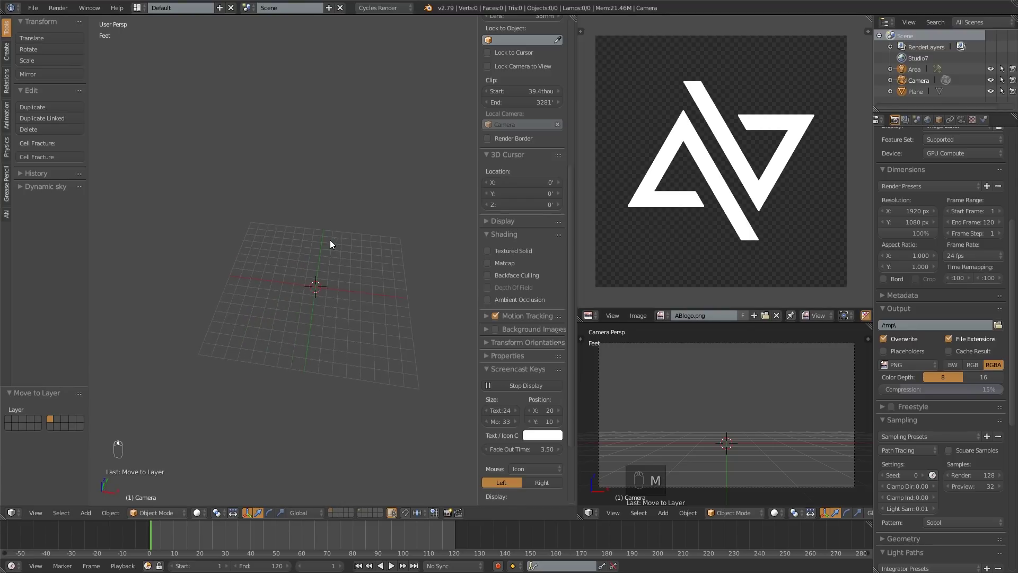
key("KP_7")
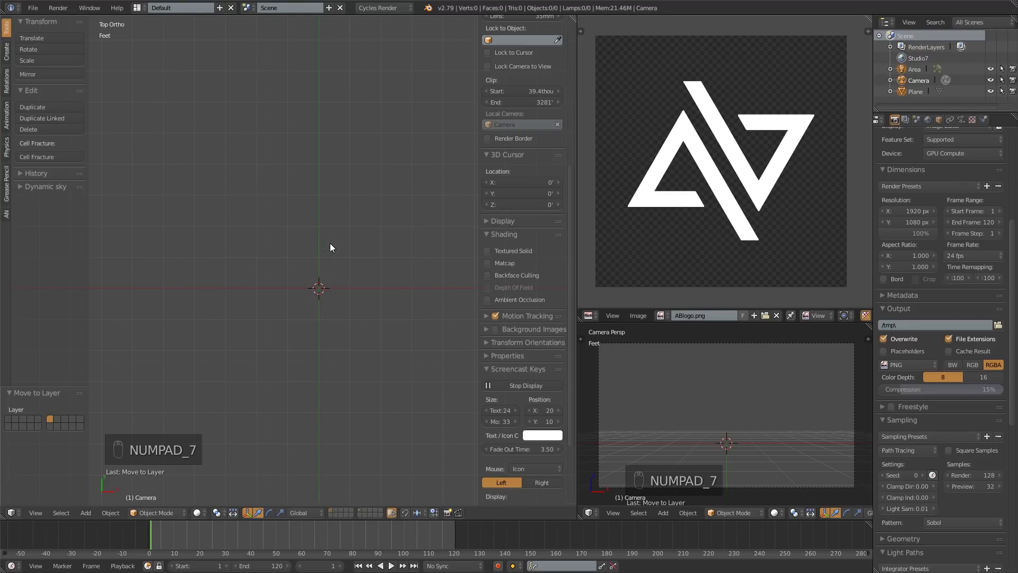
mouse_move(363, 257)
middle_mouse_down("shift")
mouse_move(364, 244)
mouse_move(350, 249)
middle_mouse_up("shift")
left_click(493, 329)
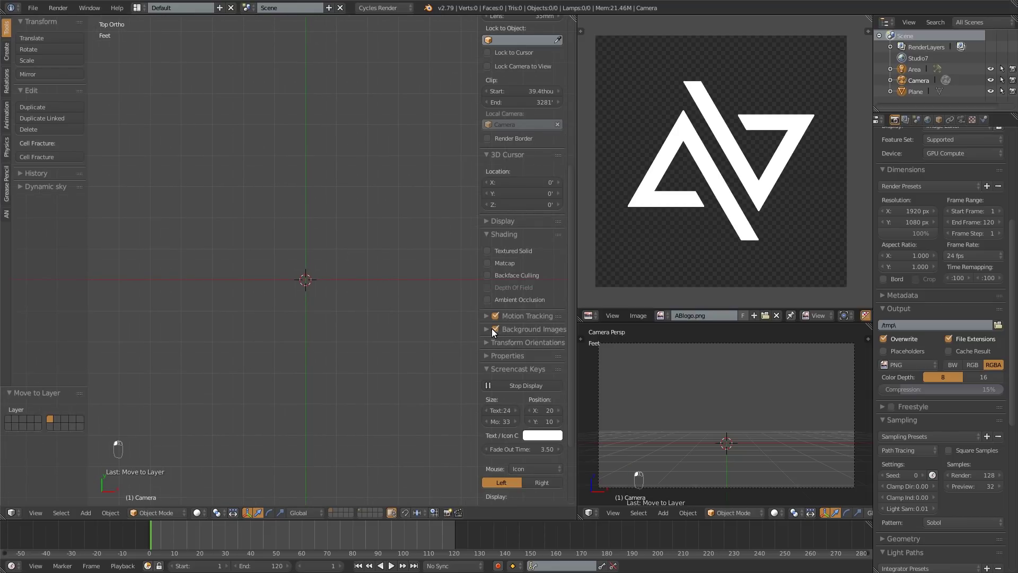
left_click(486, 329)
left_click(486, 329)
middle_click_drag(378, 273, 323, 282, "shift")
key("n")
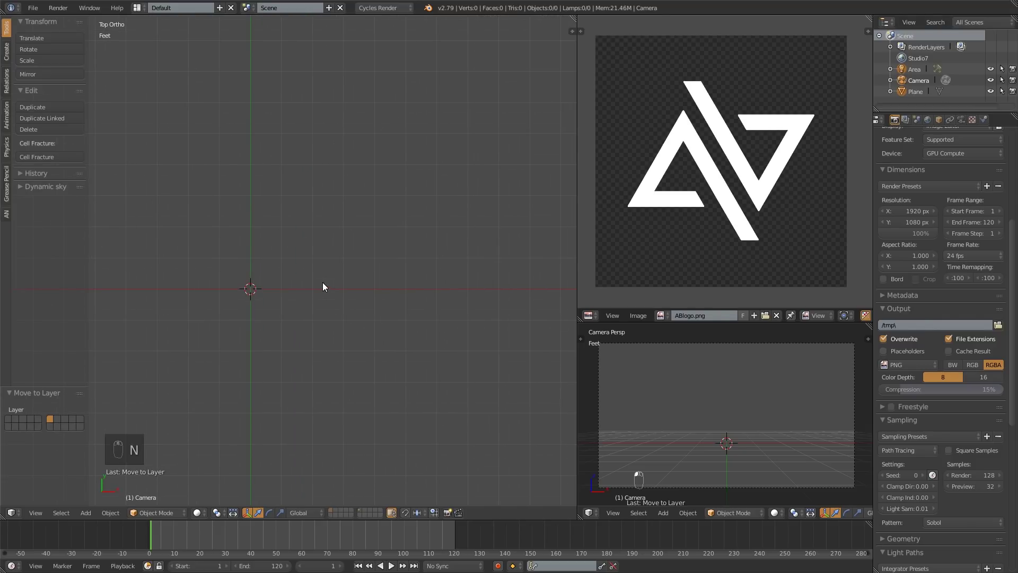
key("n")
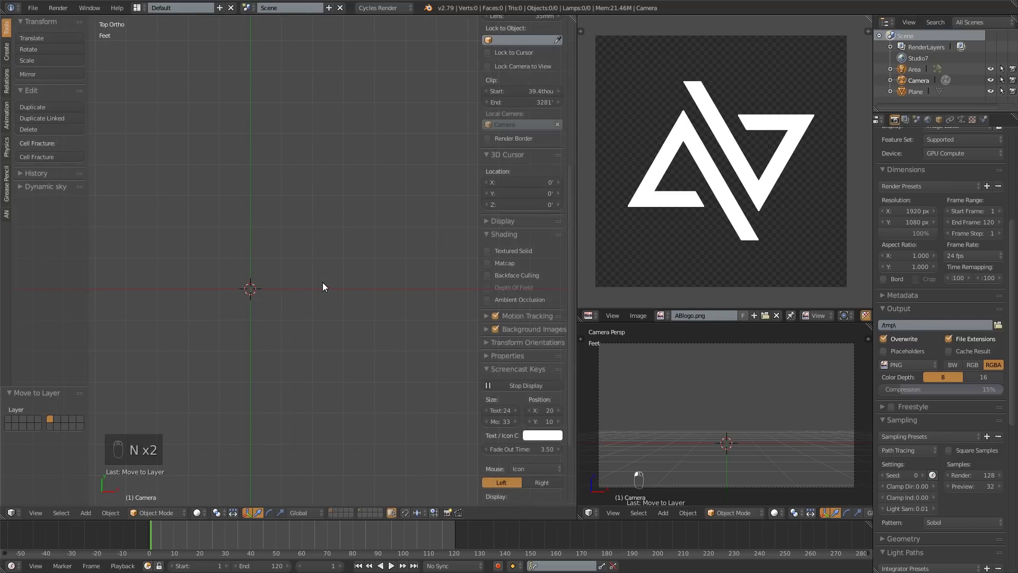
Add a background image slot and assign the already loaded ABlogo.png to it.
left_click(489, 328)
left_click(501, 344)
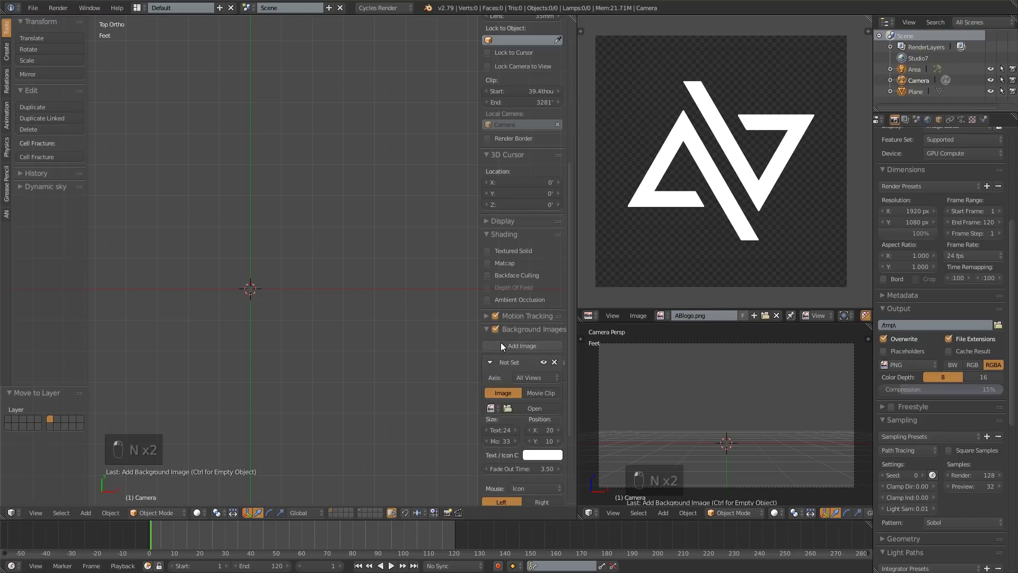
left_click(493, 408)
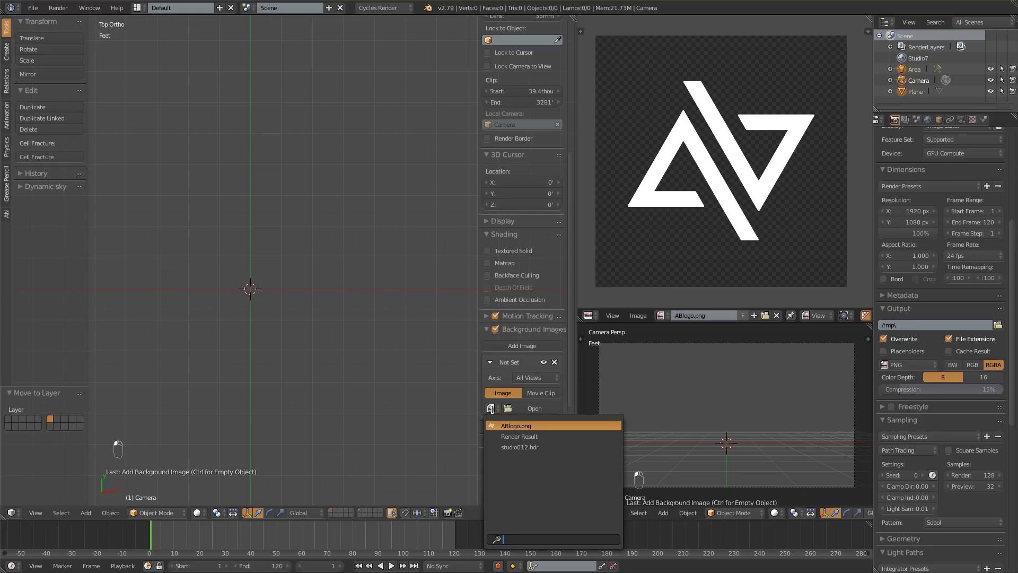
left_click(522, 426)
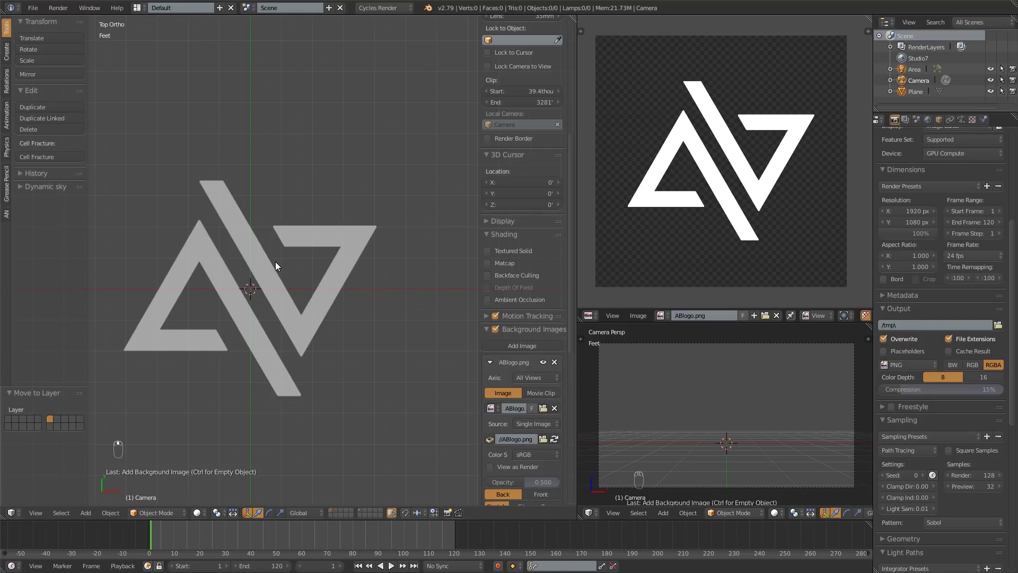
middle_click_drag(275, 262, 321, 265, "shift")
scroll(338, 251, "up", 1)
mouse_move(716, 145)
middle_mouse_down()
mouse_move(719, 195)
mouse_move(729, 144)
mouse_move(720, 159)
middle_mouse_up()
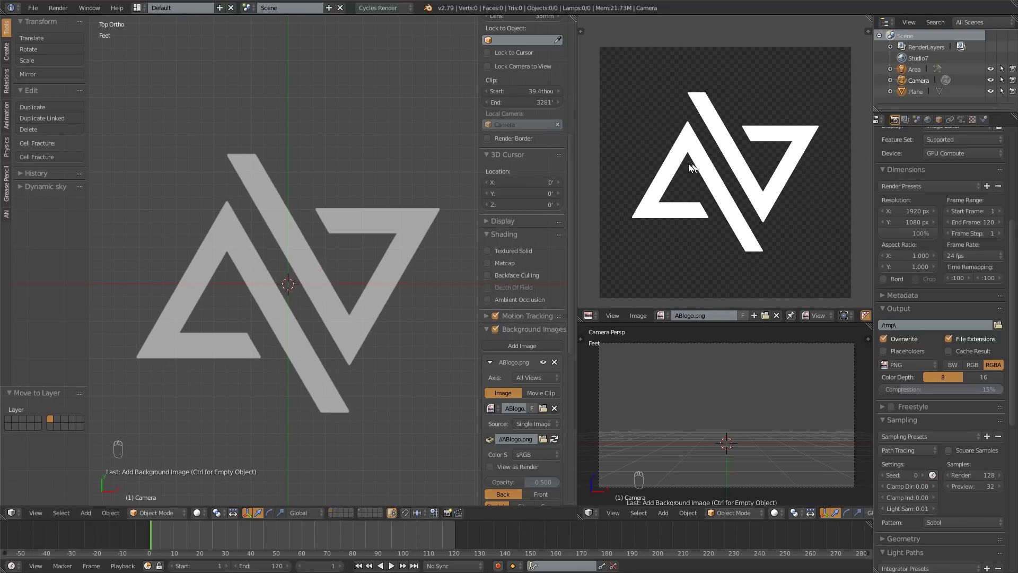
scroll(679, 164, "up", 1)
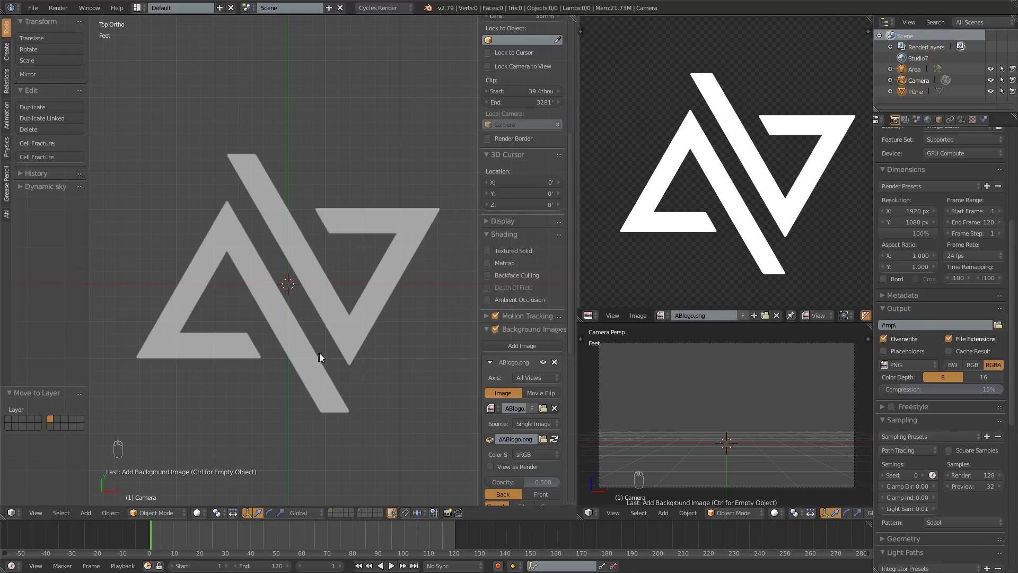
mouse_move(319, 357)
middle_mouse_down("shift")
mouse_move(329, 353)
mouse_move(306, 357)
mouse_move(334, 354)
middle_mouse_up("shift")
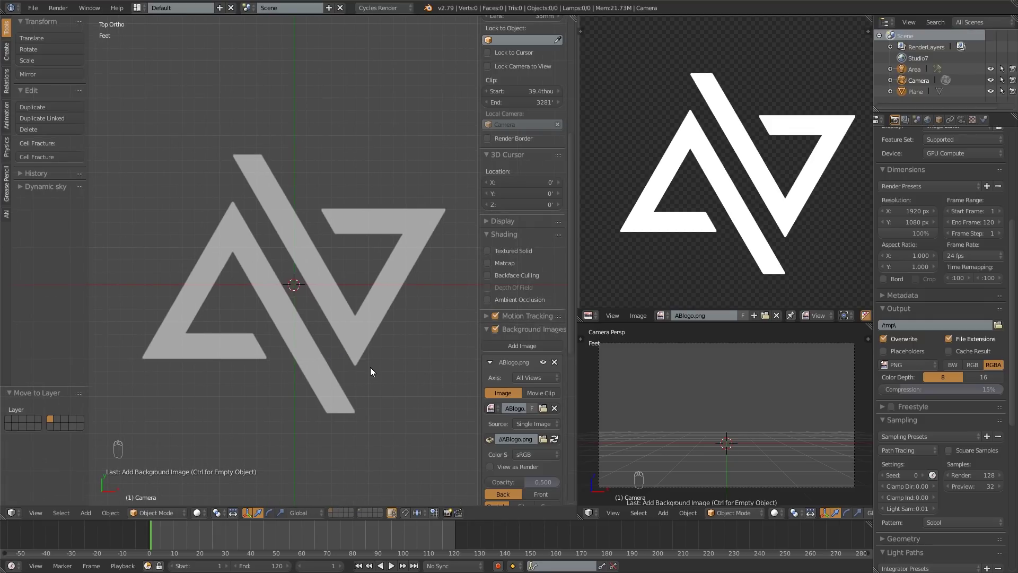
Restrict the logo background image to the Top view axis and check it against the front and side views.
key("KP_1")
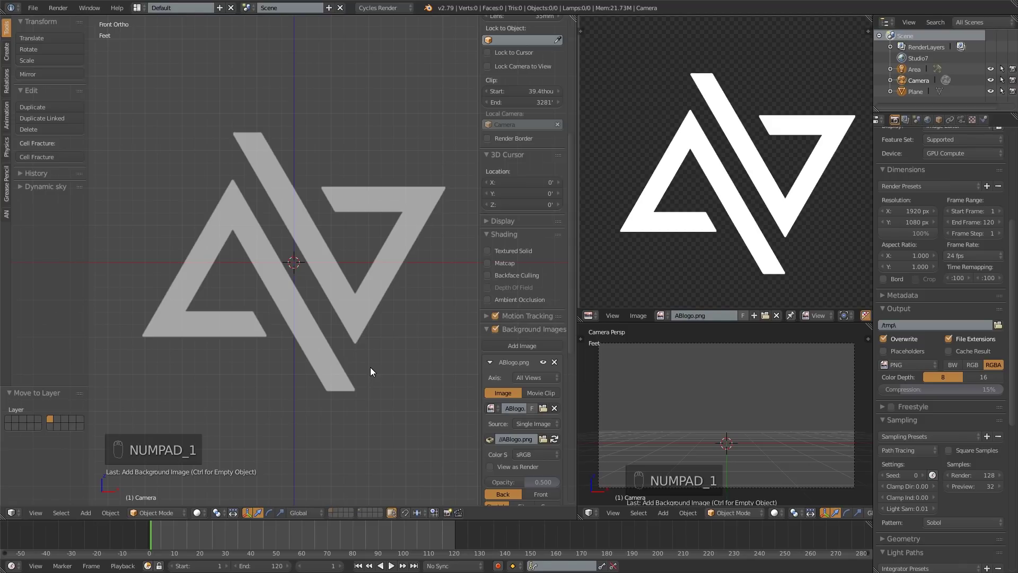
key("KP_7")
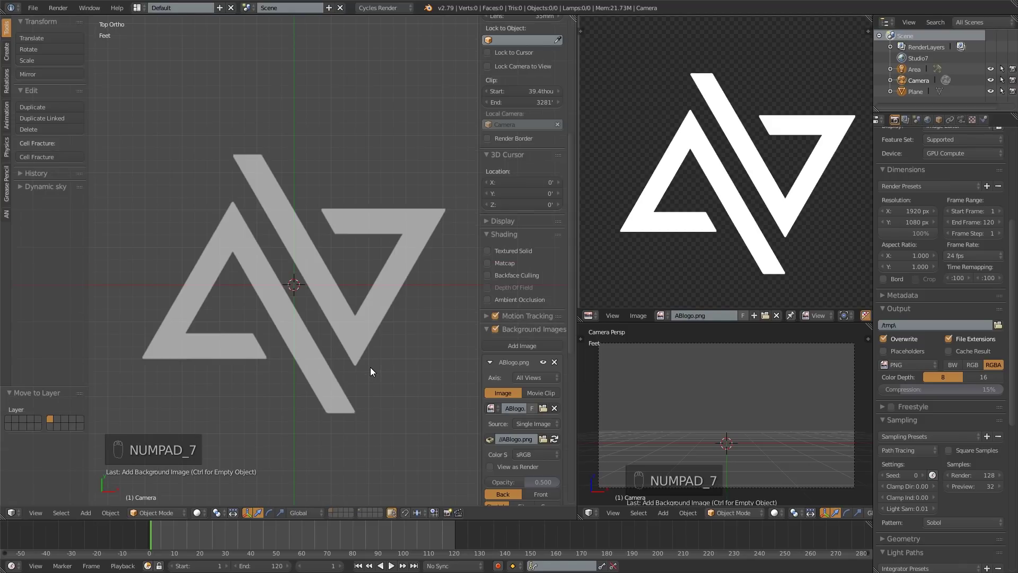
left_click(546, 374)
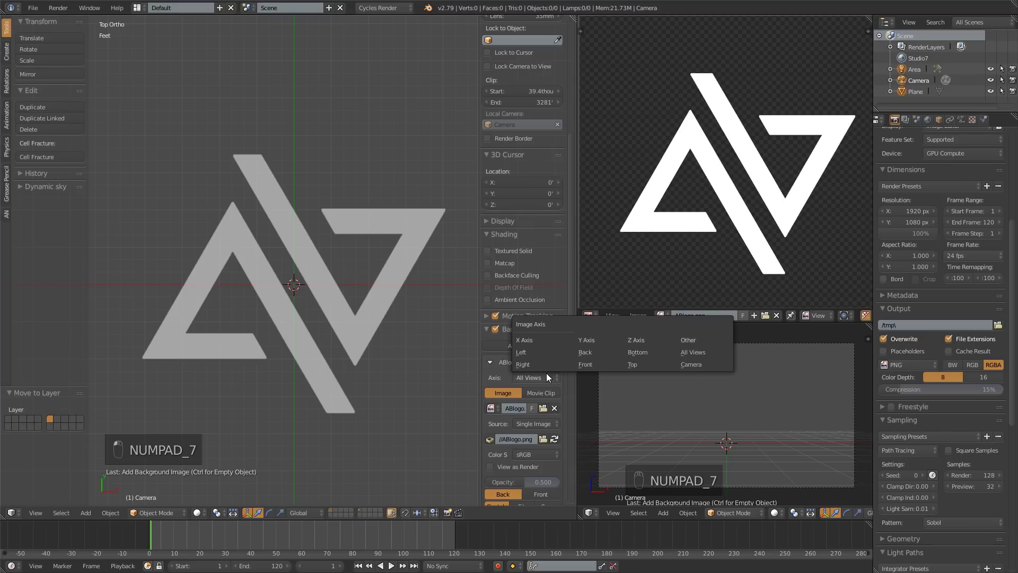
left_click(635, 365)
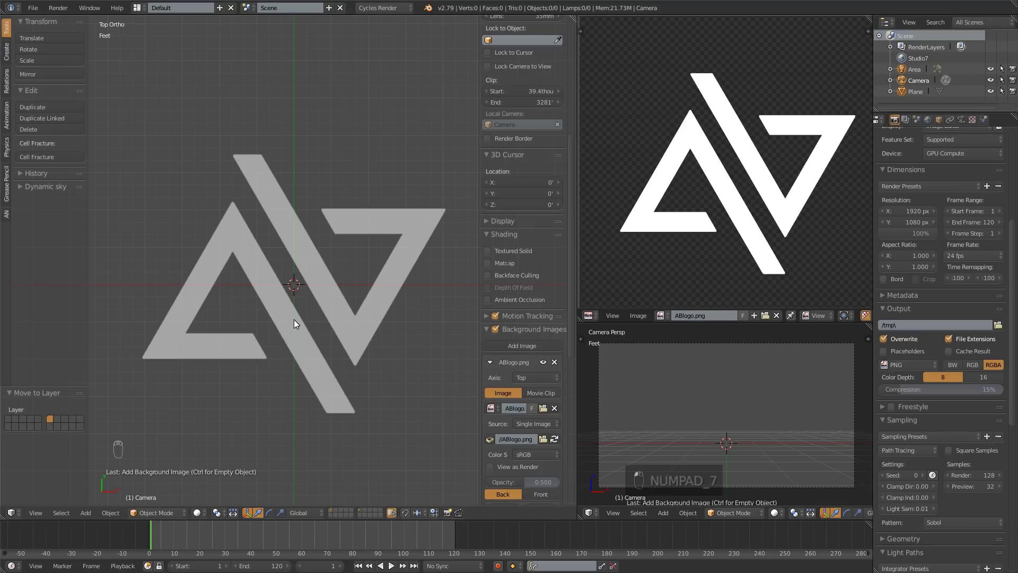
key("KP_1")
key("KP_3")
key("KP_7")
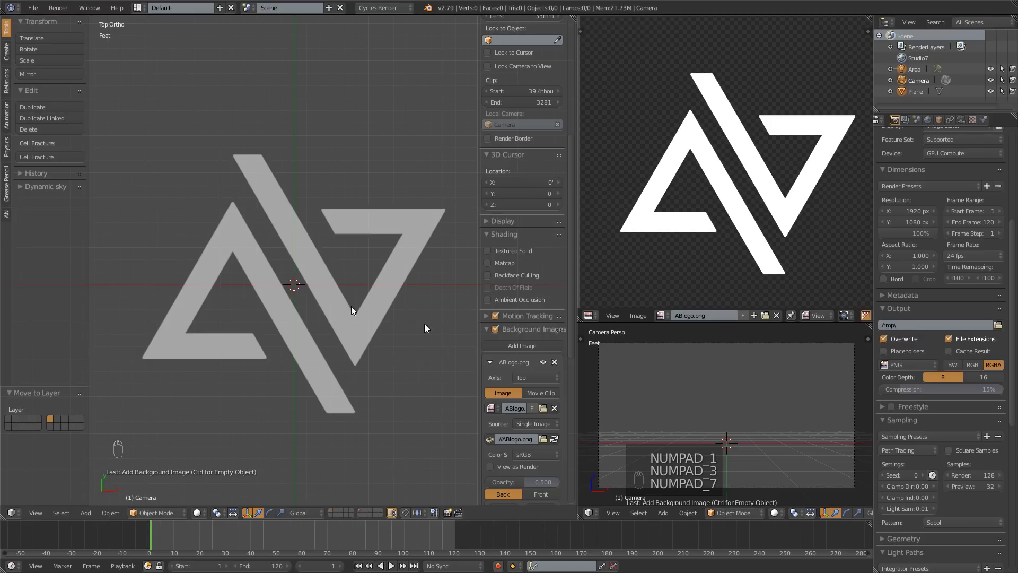
scroll(523, 390, "down", 2)
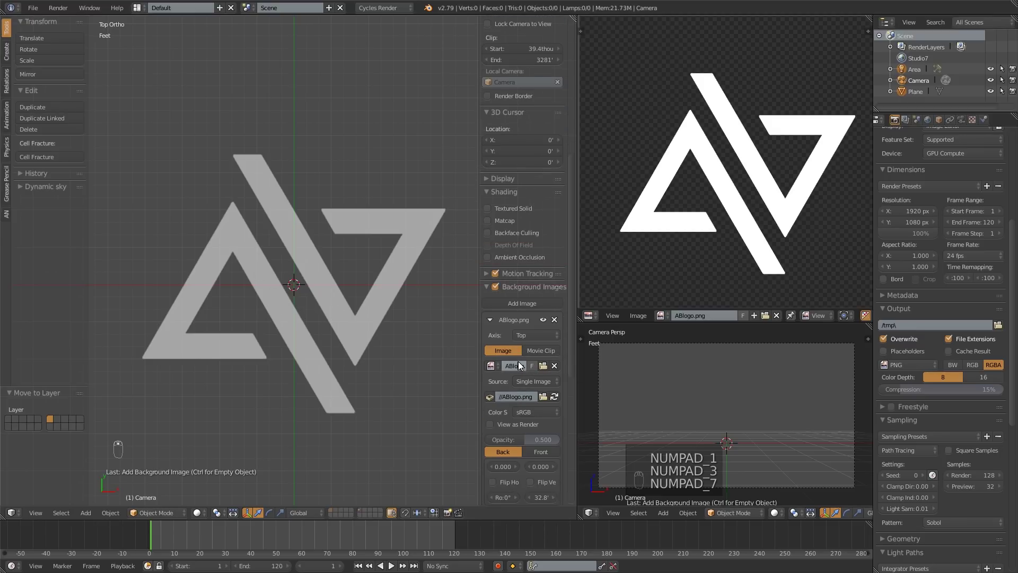
scroll(517, 361, "down", 2)
left_click(524, 294)
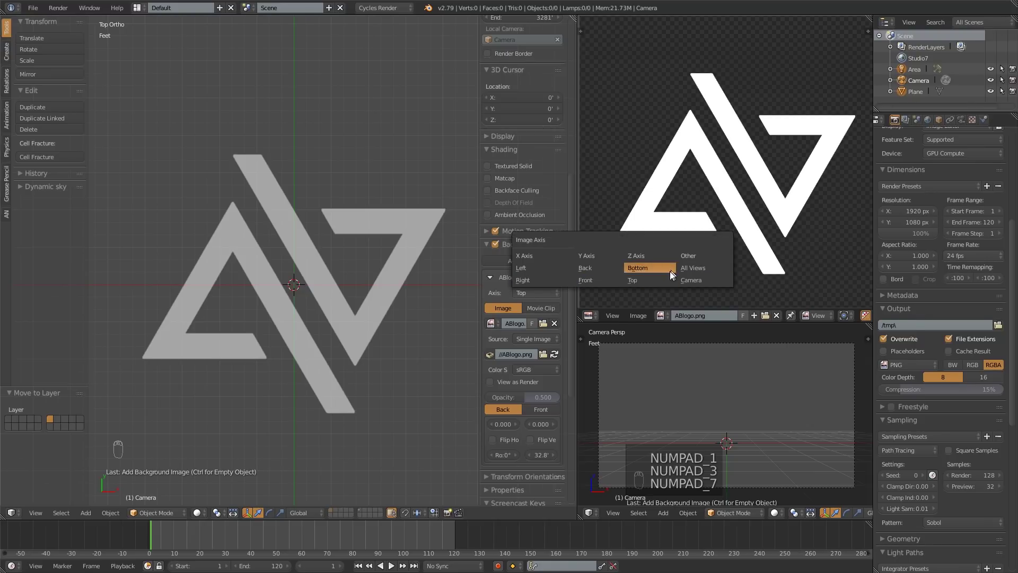
Add a mesh plane at the 3D cursor in the centre of the logo reference.
middle_click_drag(333, 237, 325, 259, "shift")
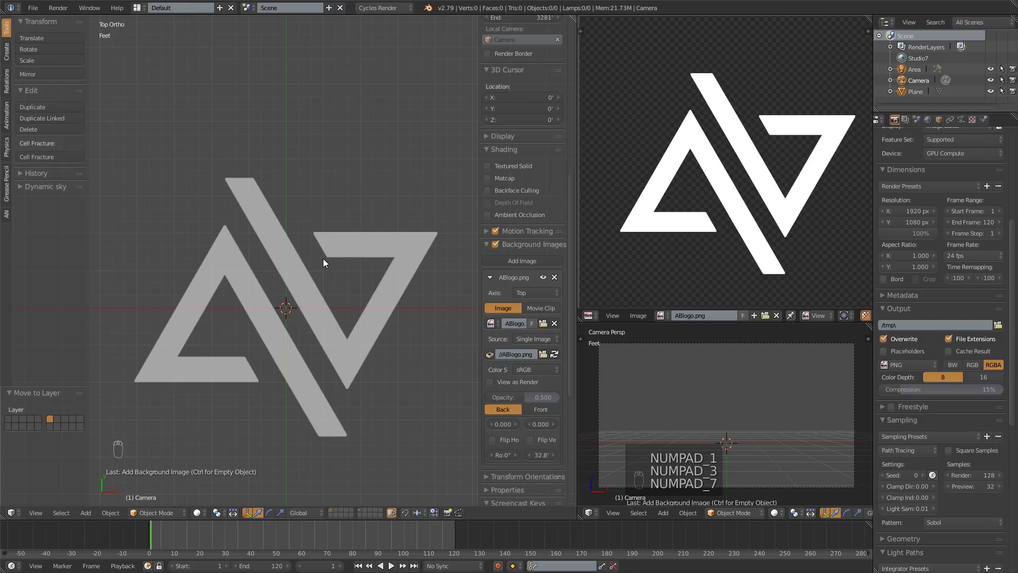
key("shift+a")
mouse_move(324, 259)
left_click(365, 260)
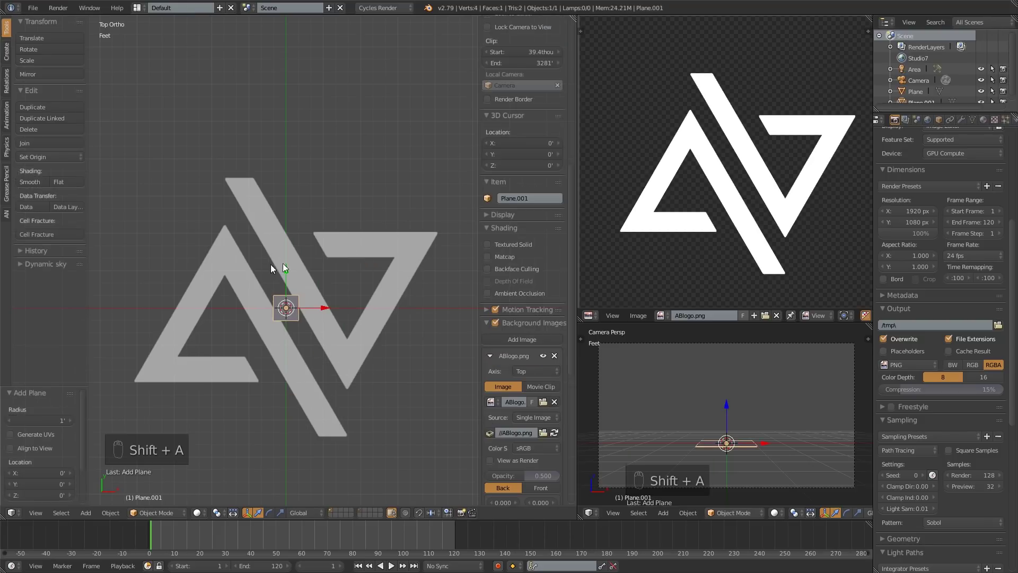
middle_click_drag(271, 265, 305, 313, "shift")
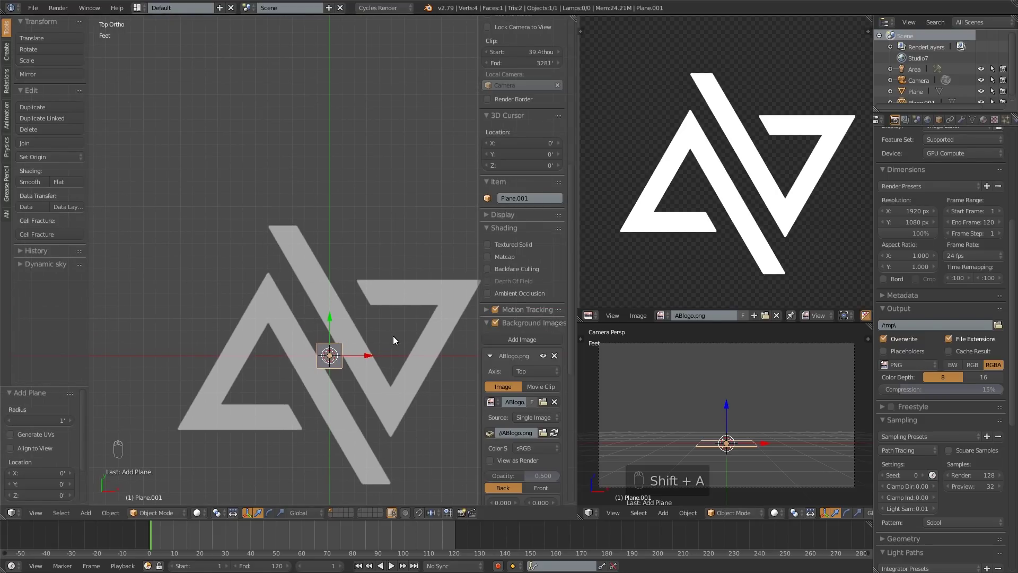
middle_click_drag(392, 336, 371, 286, "shift")
scroll(298, 290, "up", 2)
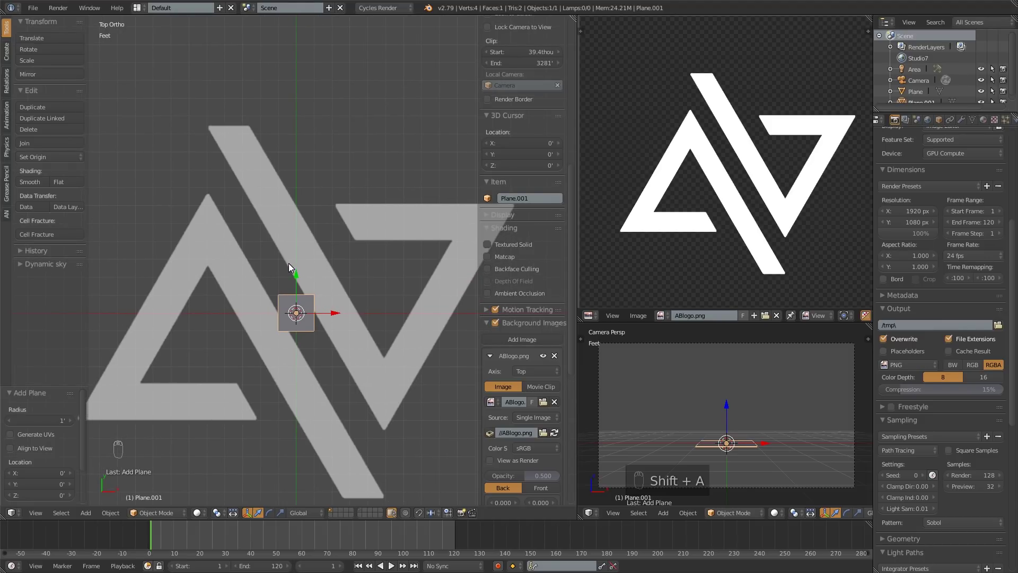
Maximize the top-view 3D viewport and fit the entire logo reference in it.
key("shift+space")
key("shift+space")
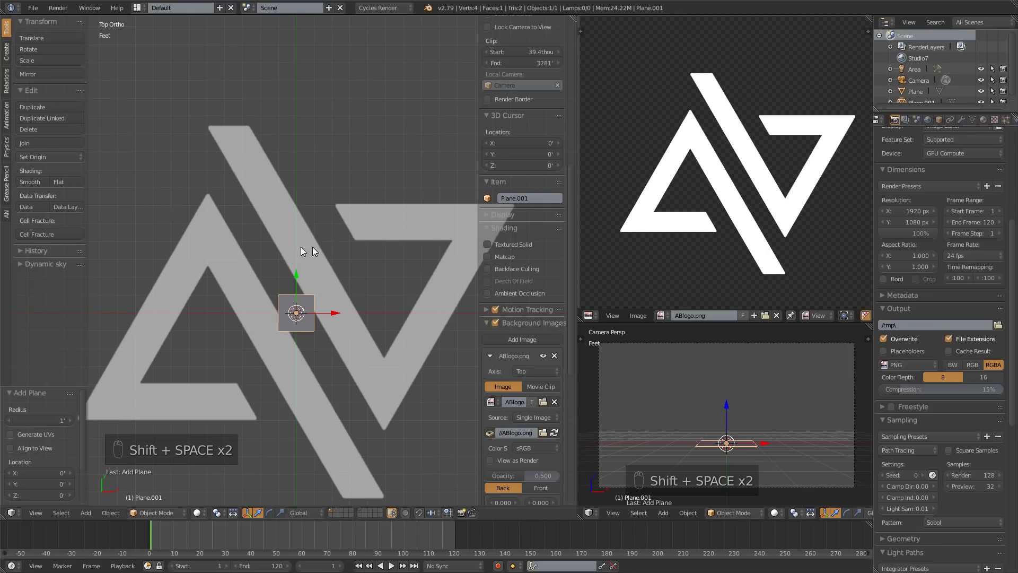
key("shift+space")
key("shift+space")
key("shift+space")
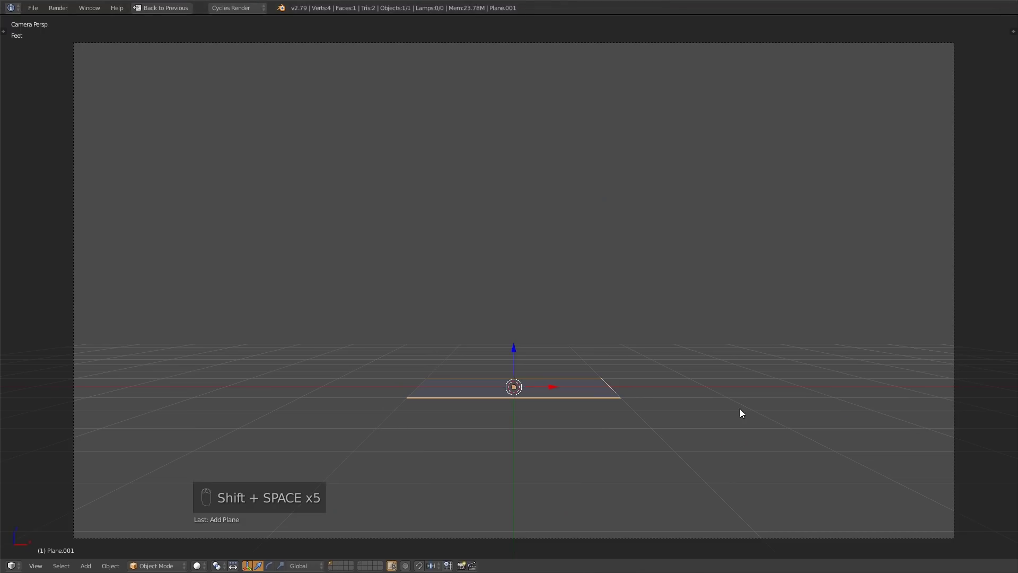
key("shift+space")
key("shift+space")
scroll(621, 341, "down", 3)
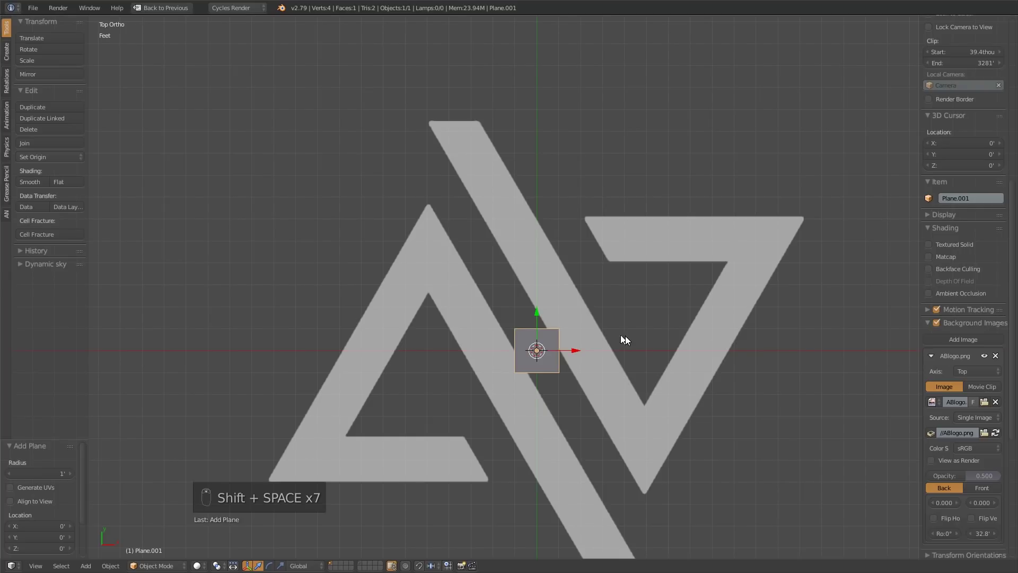
middle_click_drag(620, 341, 536, 277, "shift")
scroll(422, 244, "up", 2)
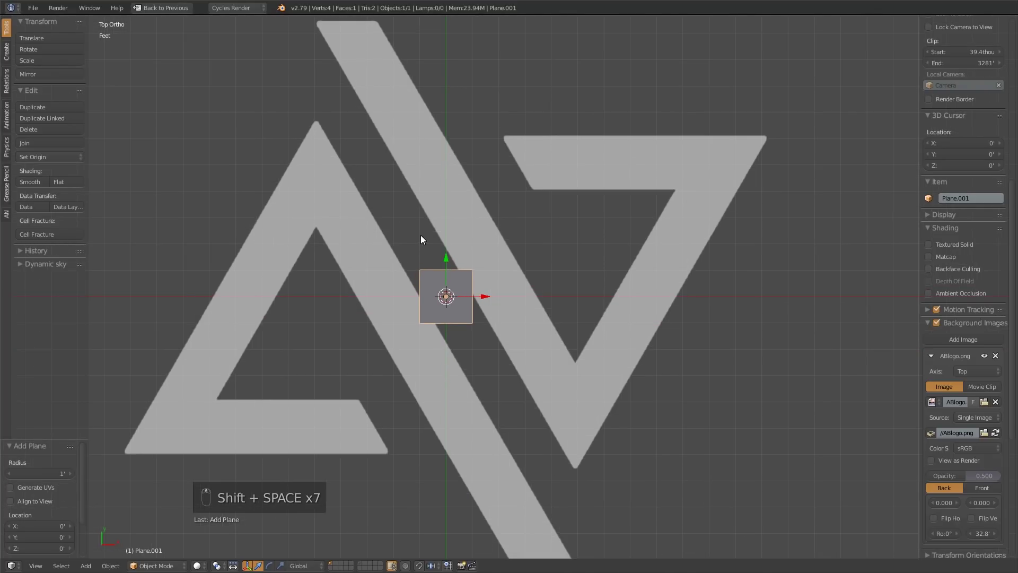
middle_click_drag(452, 228, 489, 221, "shift")
scroll(466, 218, "down", 1)
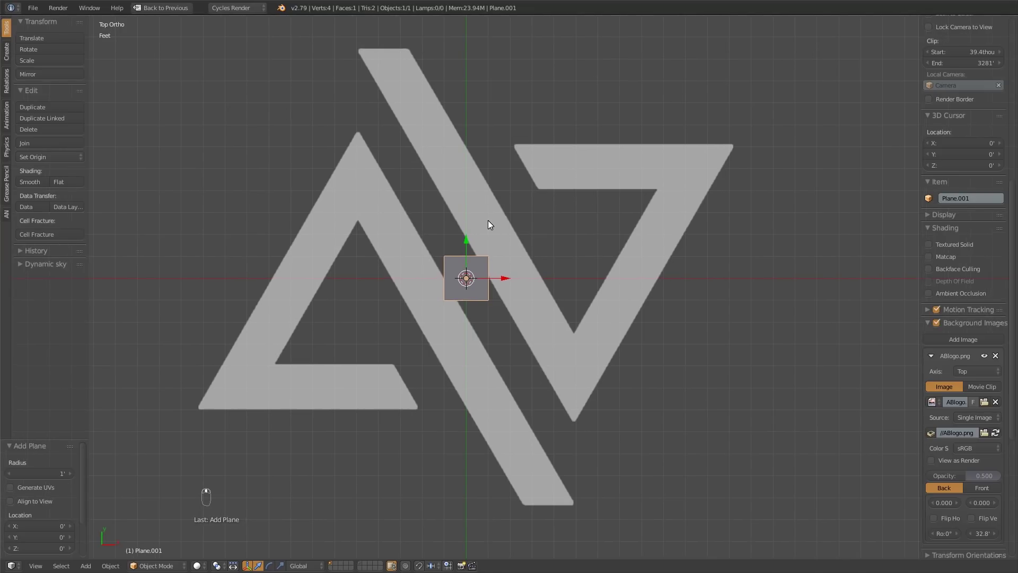
Move the plane's mesh in Edit Mode so its upper-left corner sits on the top end of the logo's upper diagonal bar.
scroll(488, 265, "up", 1)
key("Tab")
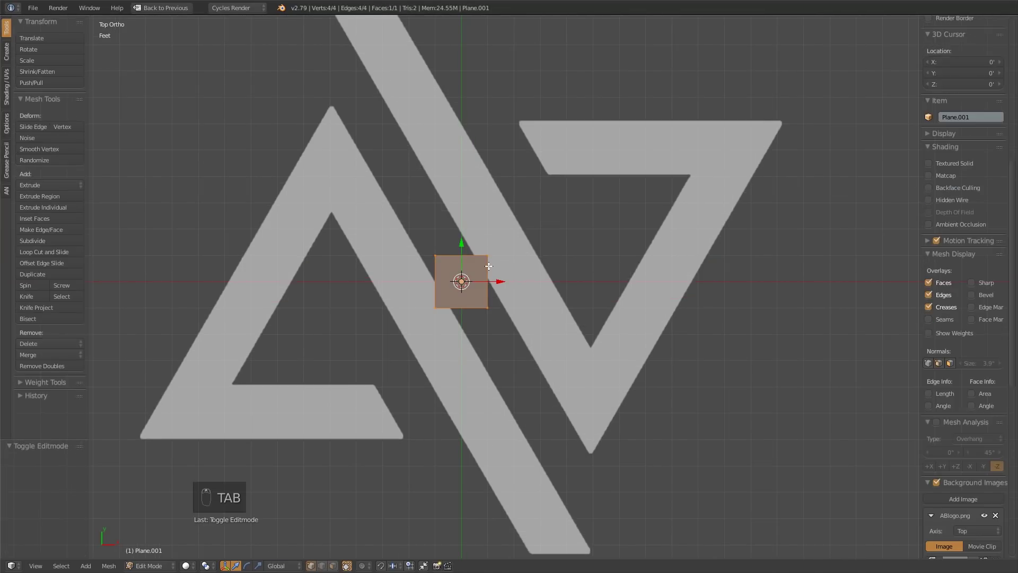
scroll(488, 265, "down", 2)
middle_click_drag(488, 266, 453, 292, "shift")
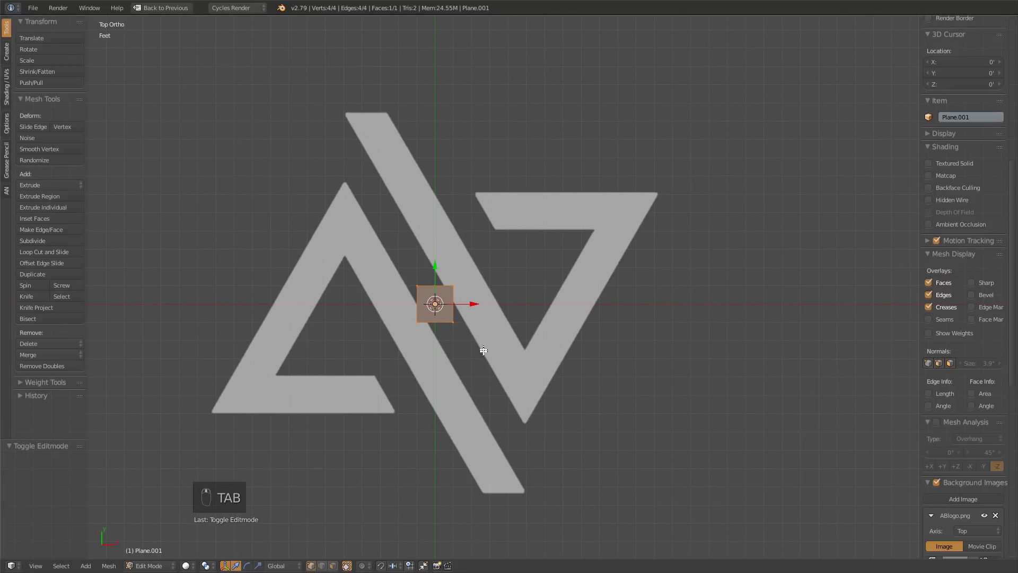
key("g")
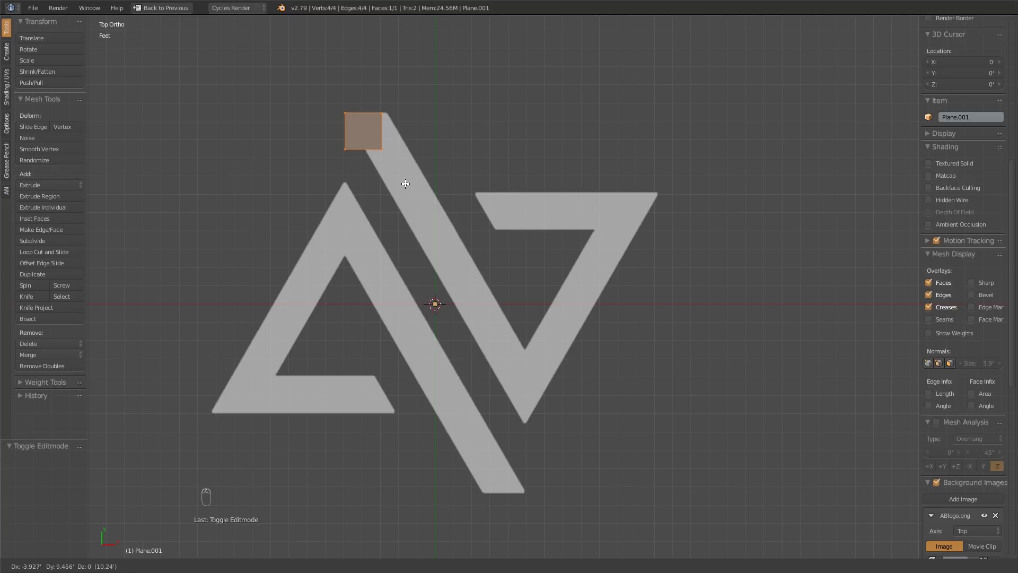
left_click(406, 179)
key("Tab")
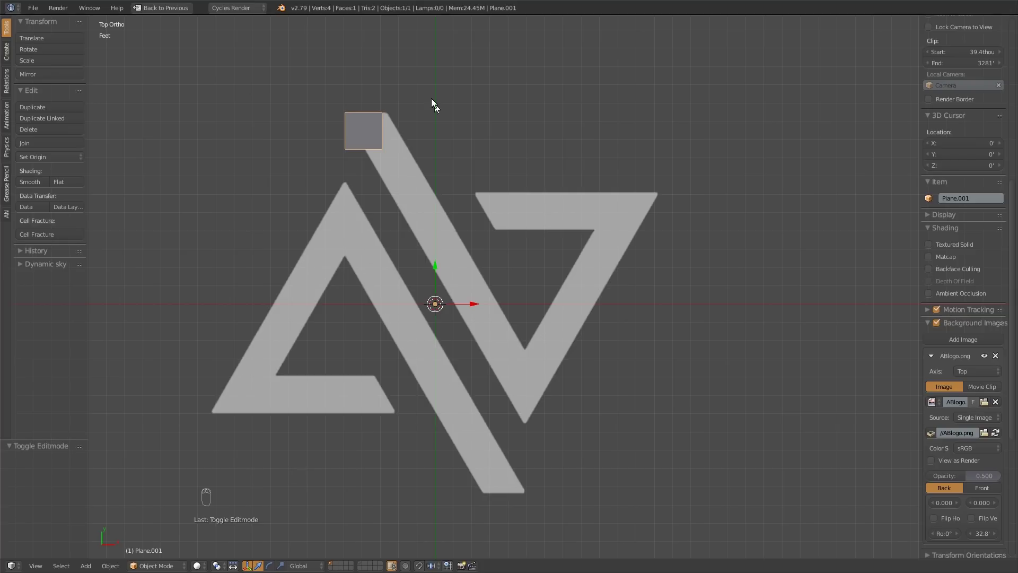
Show the plane in wireframe and move its lower-right vertex to the inner corner of the logo's V shape.
scroll(376, 117, "up", 1)
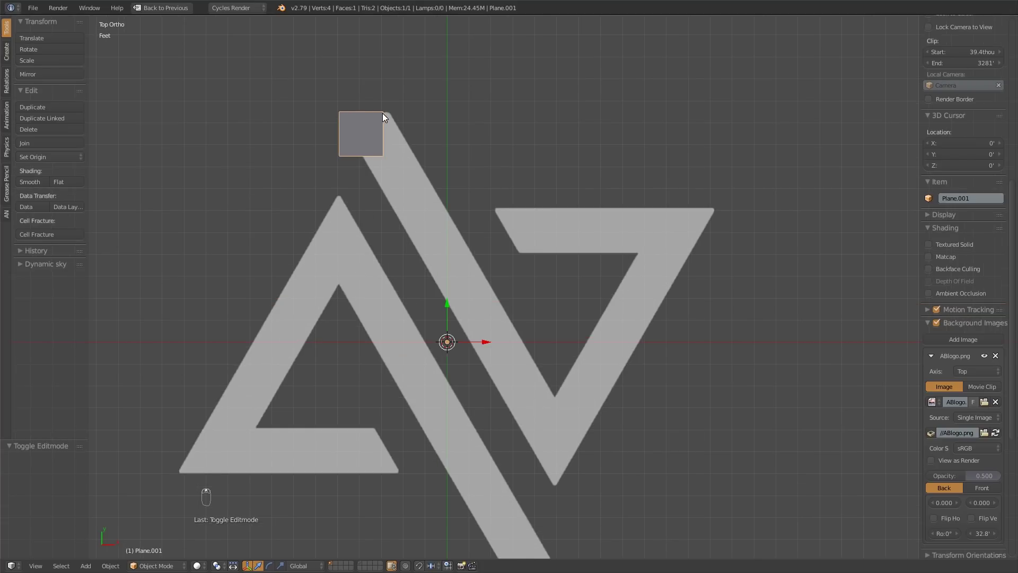
right_click(383, 113)
key("z")
scroll(393, 135, "up", 2)
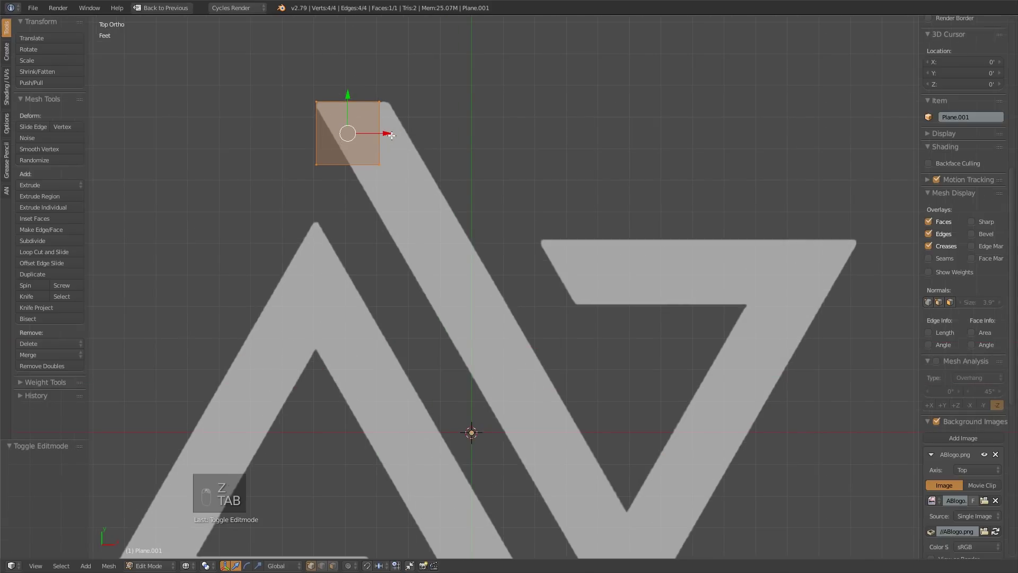
right_click(383, 166)
scroll(446, 196, "down", 2)
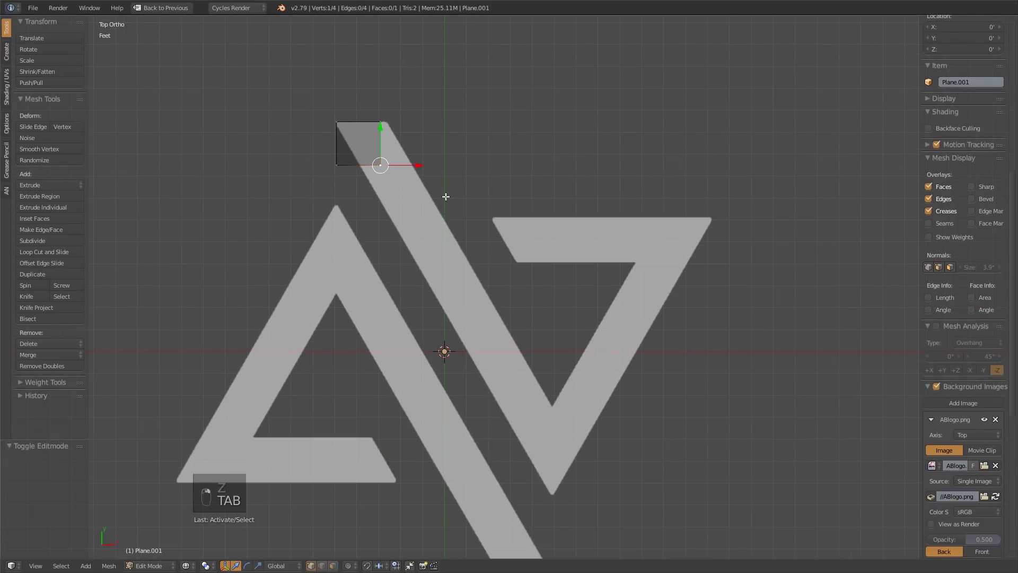
key("g")
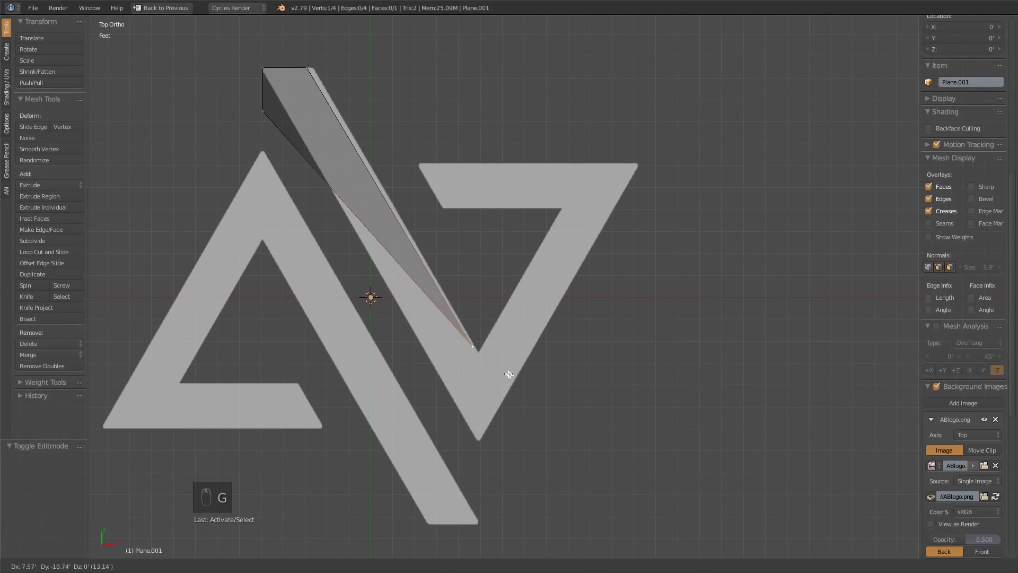
left_click(514, 378)
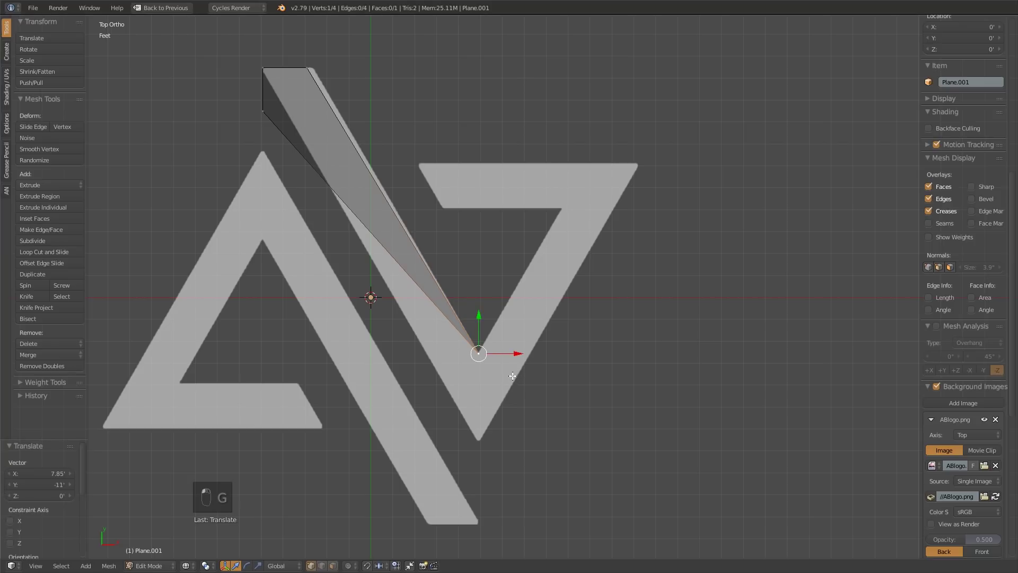
Shift the upper-right vertex about 3.95" along X to the bar's corner and move the lower-left vertex to the V's outer tip.
right_click(310, 68)
left_click_drag(334, 69, 337, 69)
left_click(372, 67)
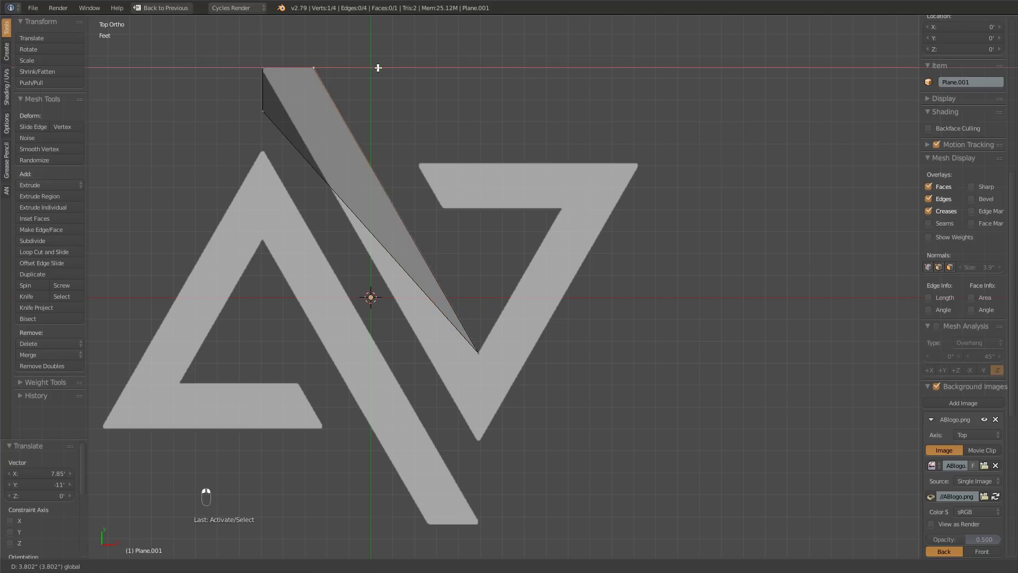
right_click(263, 110)
key("g")
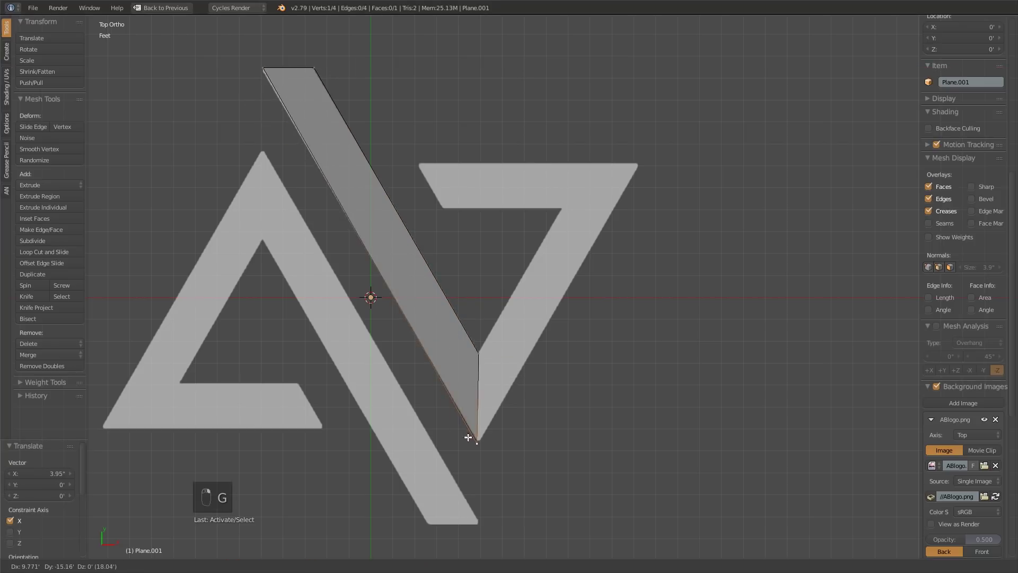
left_click(484, 429)
Extrude the V's bottom edge up to the inner corner of the right arm and move its outer vertex to the arm's outer tip.
right_click(479, 355, "shift")
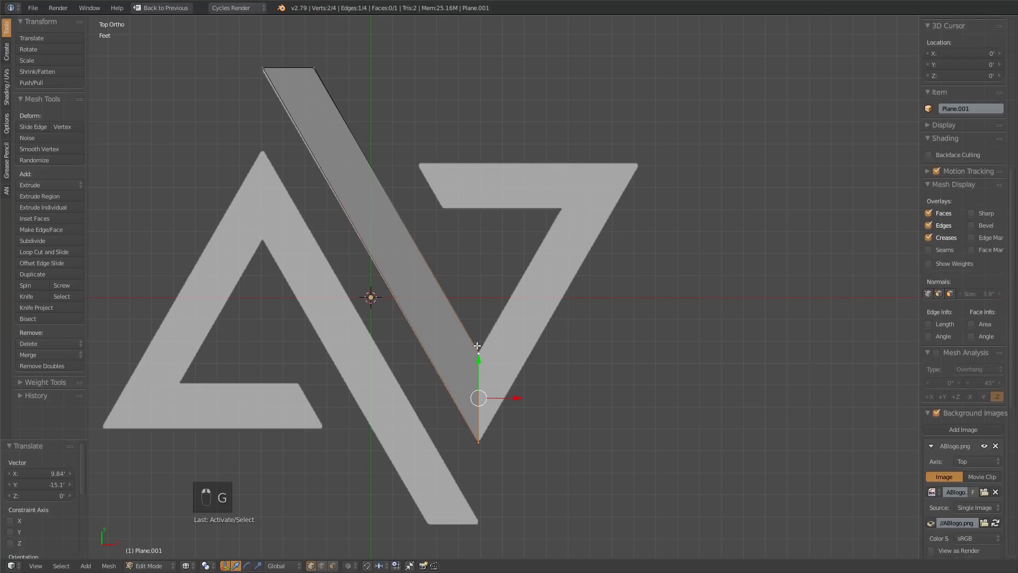
key("e")
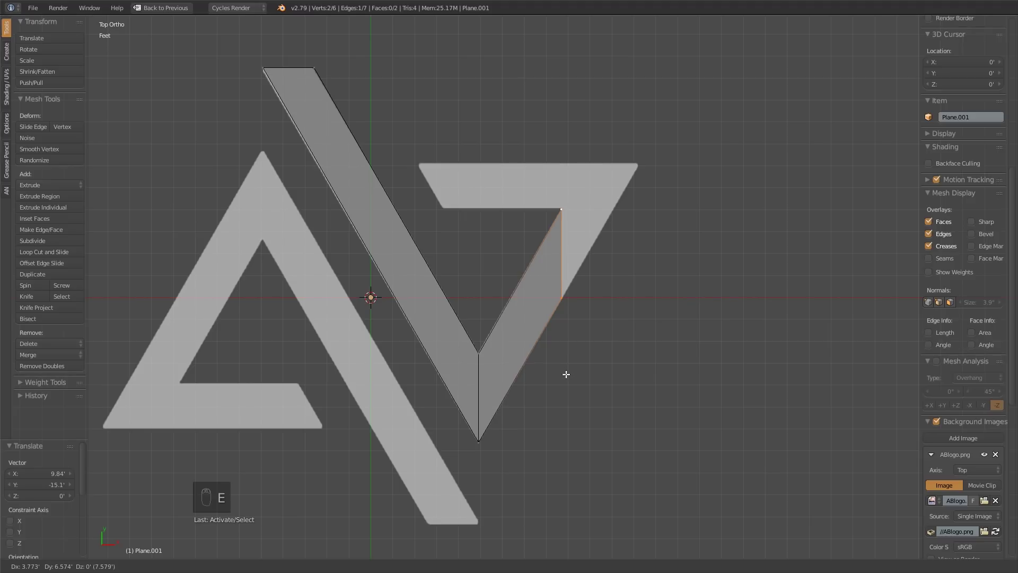
left_click(565, 374)
right_click(563, 297)
key("g")
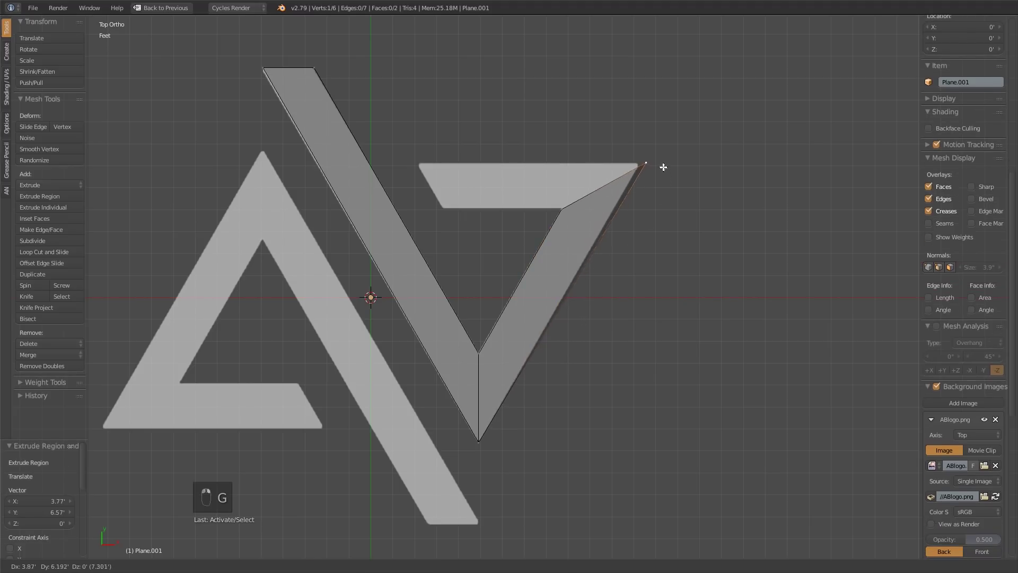
left_click(670, 179)
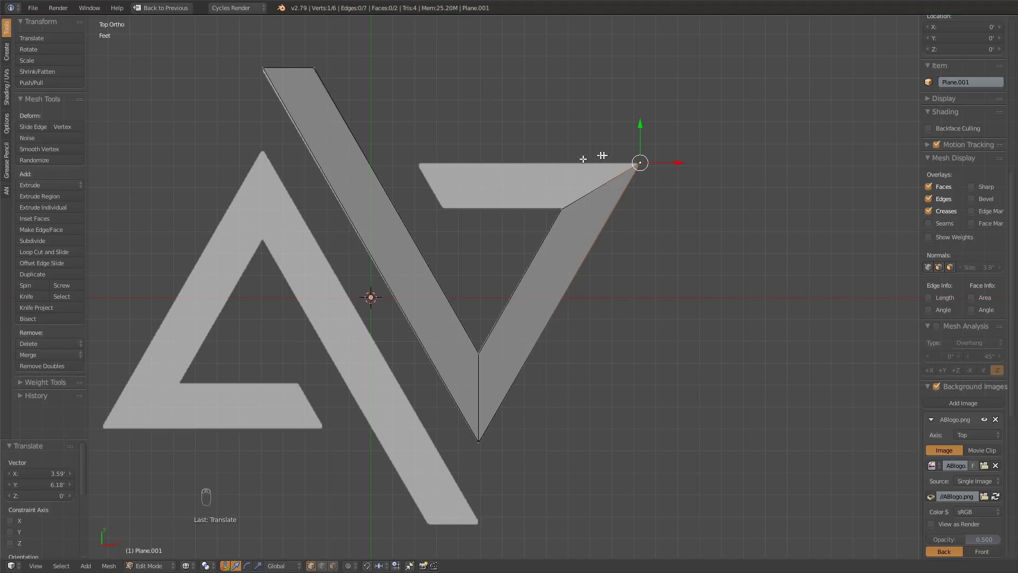
Extrude the right arm's end edge about -5.34' along X to the inner end of the horizontal bar.
right_click(563, 202, "shift")
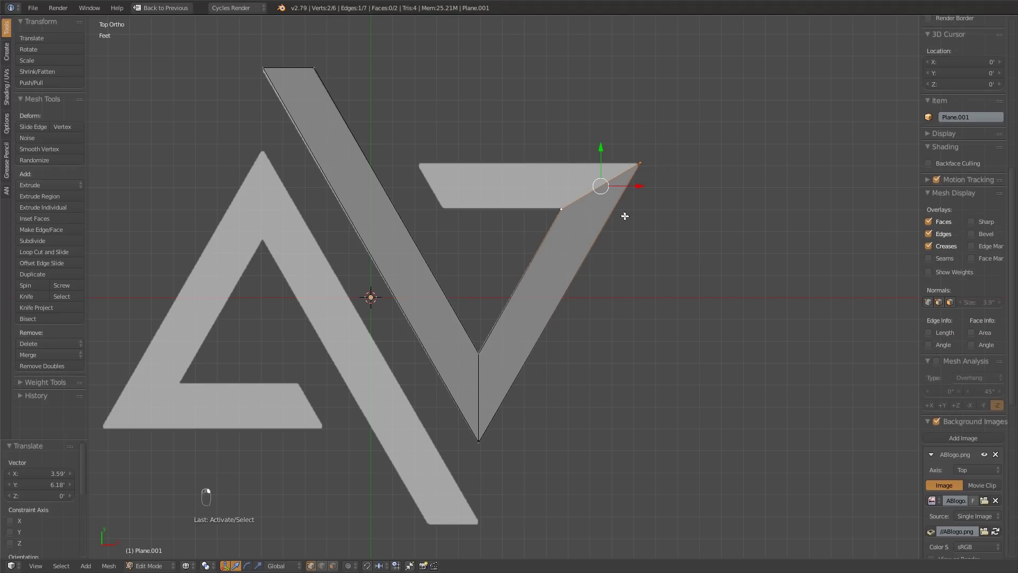
key("e")
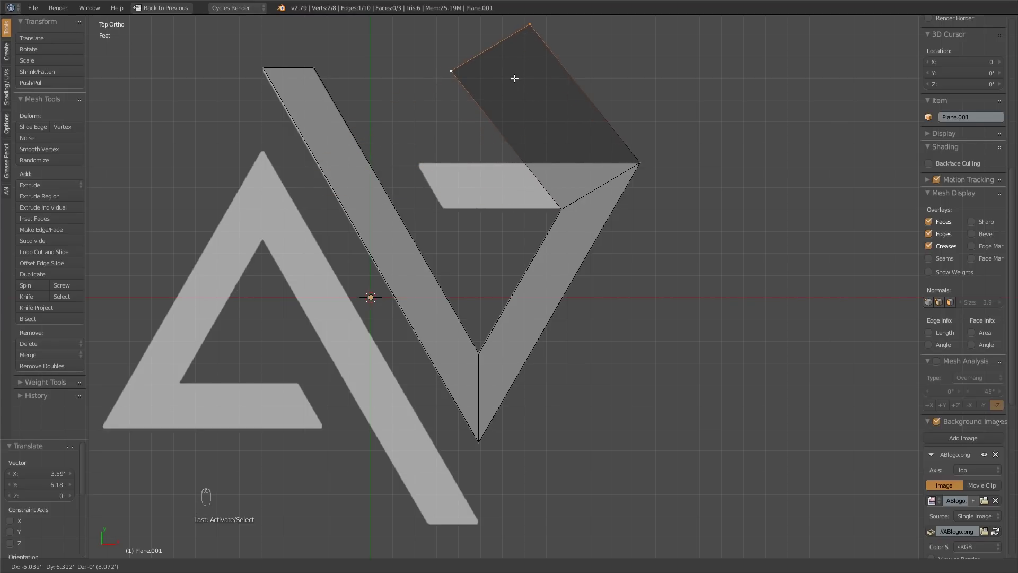
right_click(524, 102)
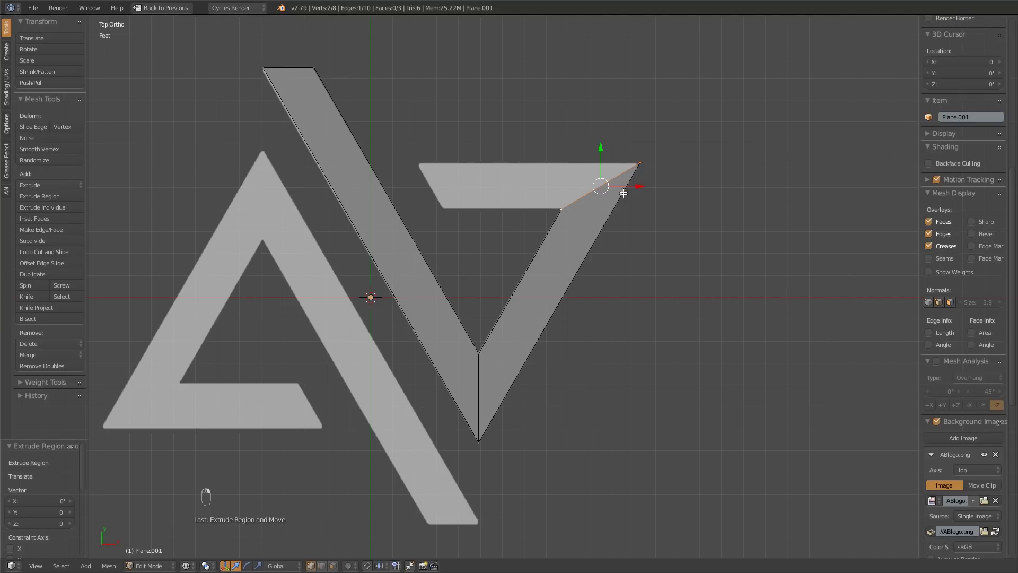
left_click_drag(638, 191, 521, 200)
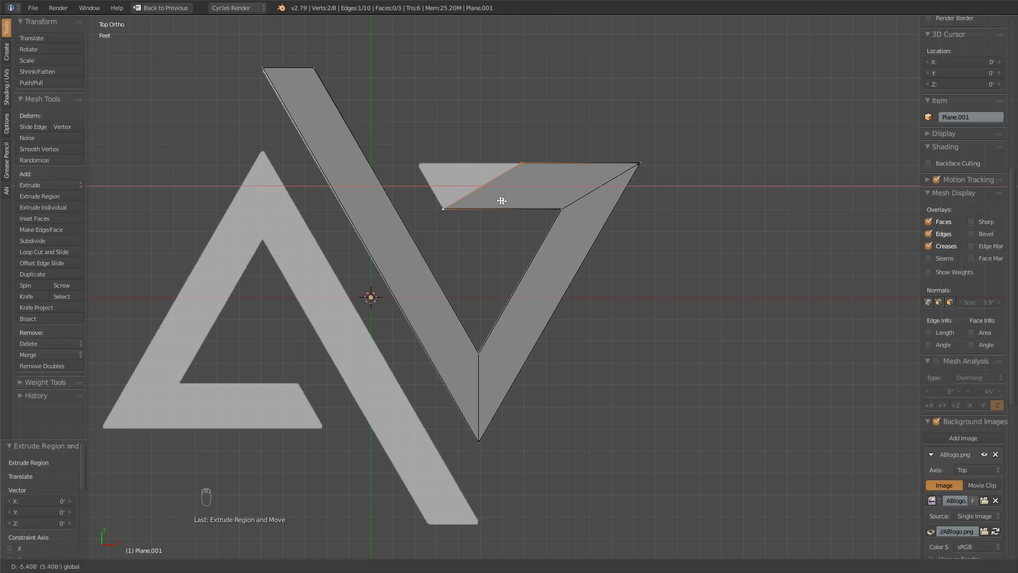
left_click_drag(502, 200, 503, 200)
Align the horizontal bar's two end vertices with the logo along X, moving the upper one about -4.85' and the lower one about 58 thou.
right_click(523, 163)
left_click_drag(557, 158, 349, 177)
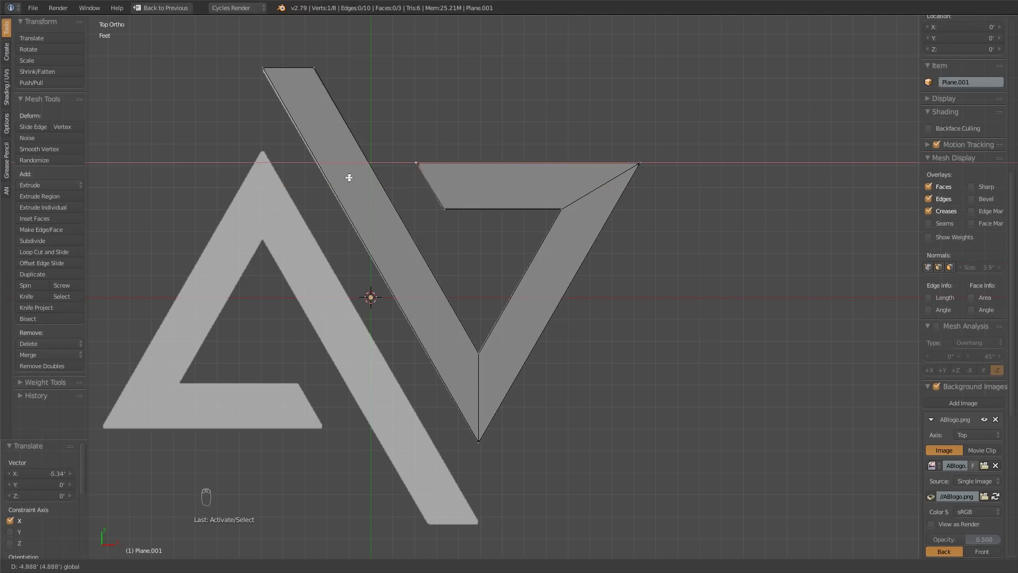
left_click(357, 203)
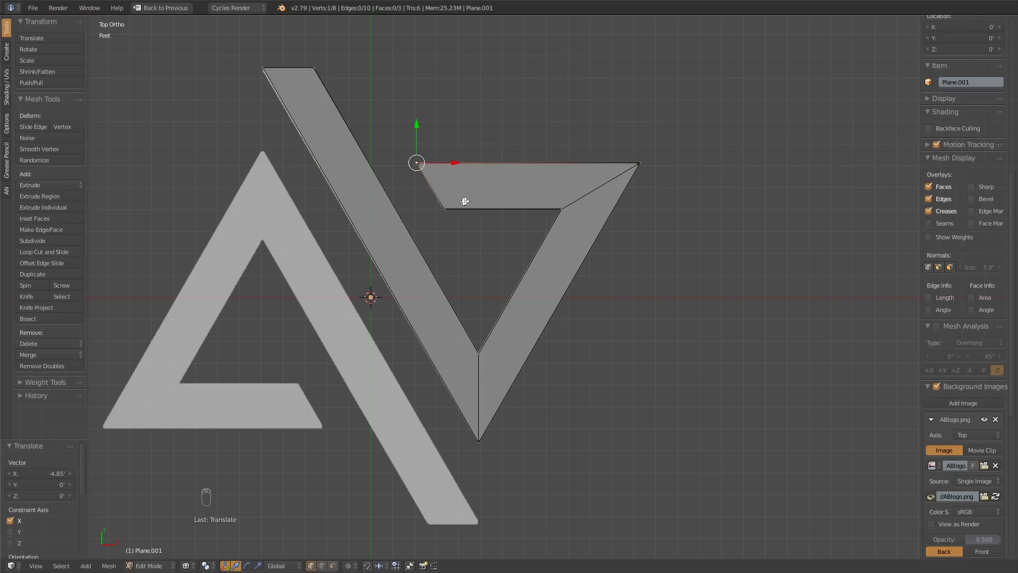
right_click(444, 208)
key("g")
key("x")
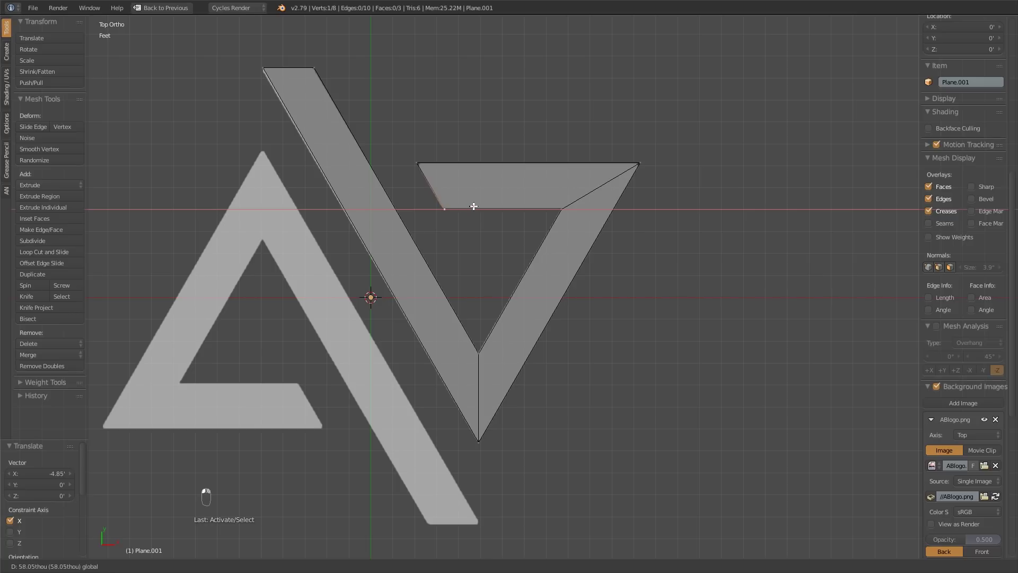
left_click(474, 206)
Shift the diagonal bar's top-left vertex about -1.06" along X to match the logo edge.
scroll(450, 152, "up", 1)
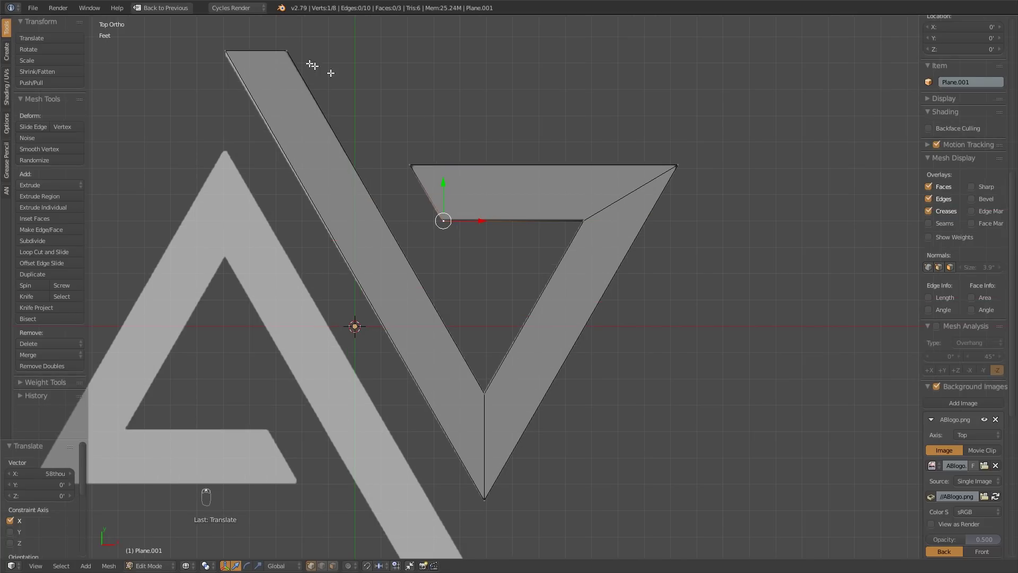
right_click(207, 53)
key("g")
key("x")
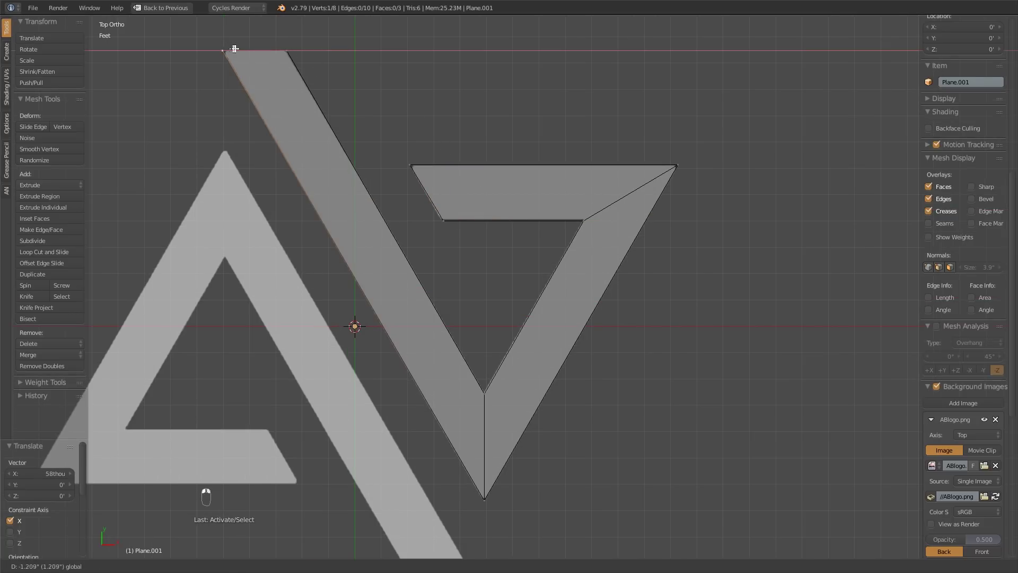
left_click(236, 49)
right_click(444, 219)
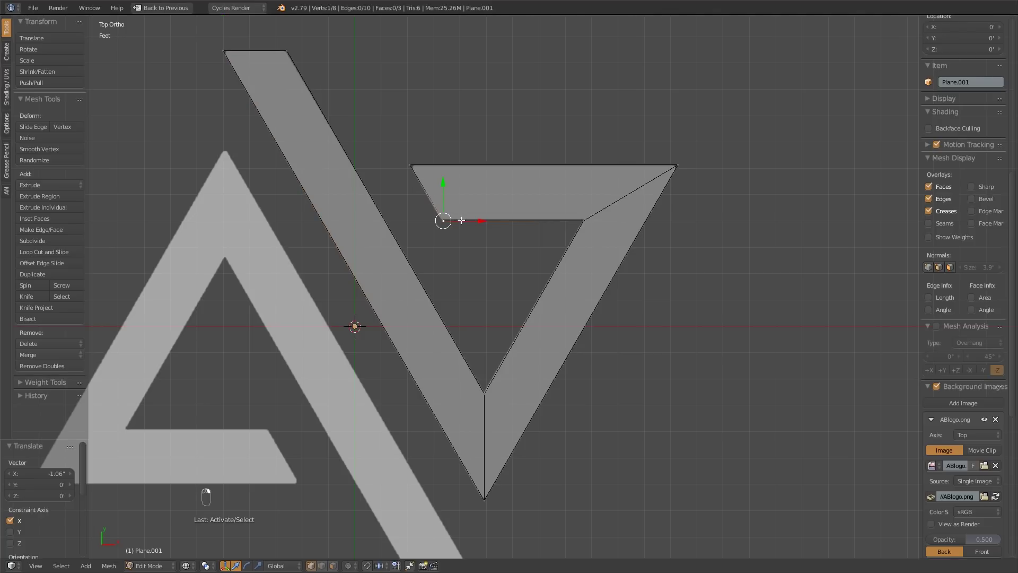
Select the whole traced V shape and duplicate it in place.
scroll(484, 229, "down", 3)
key("a")
key("a")
key("a")
scroll(503, 228, "up", 1)
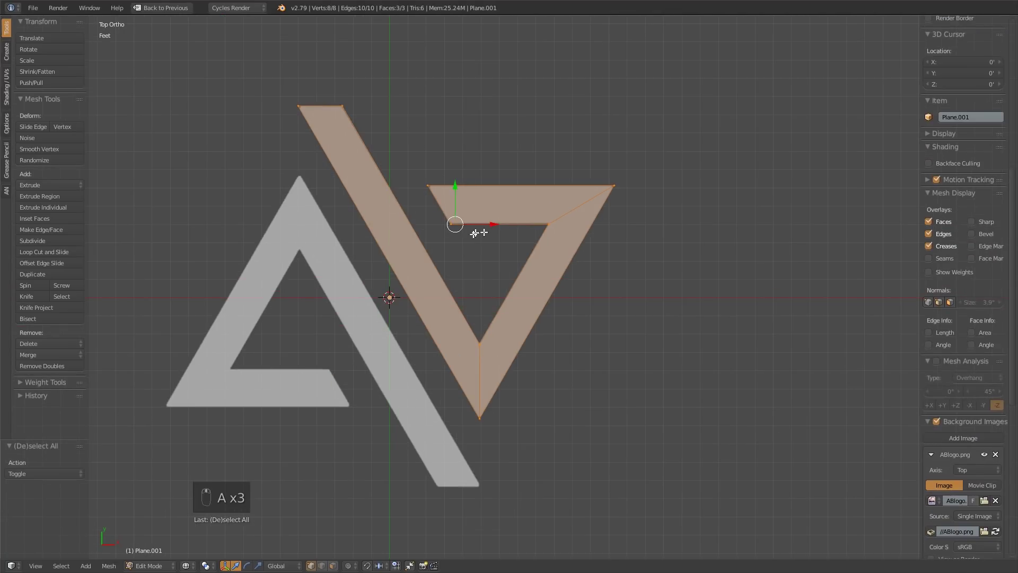
middle_click_drag(471, 243, 499, 267, "shift")
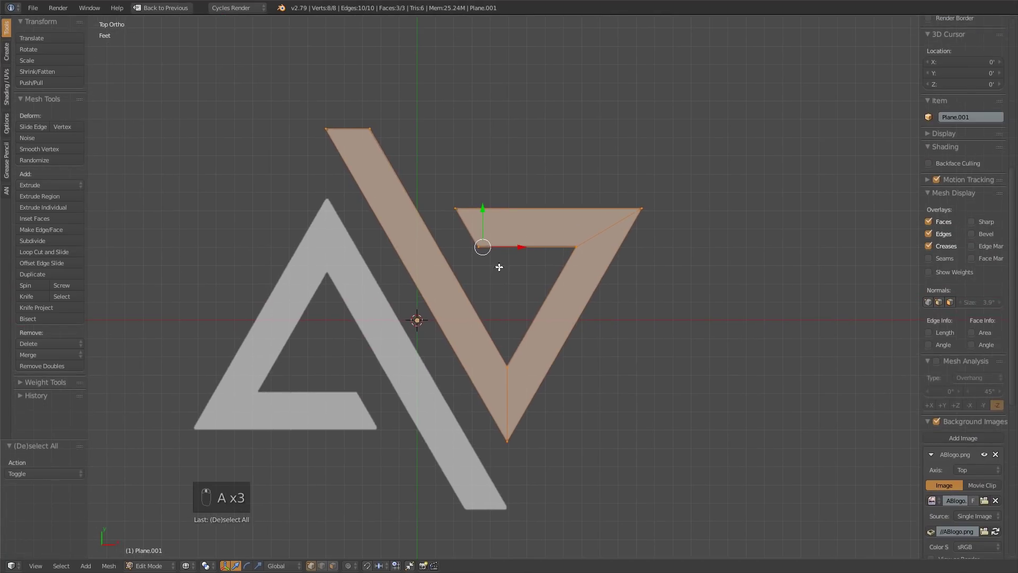
key("shift+d")
right_click(516, 357)
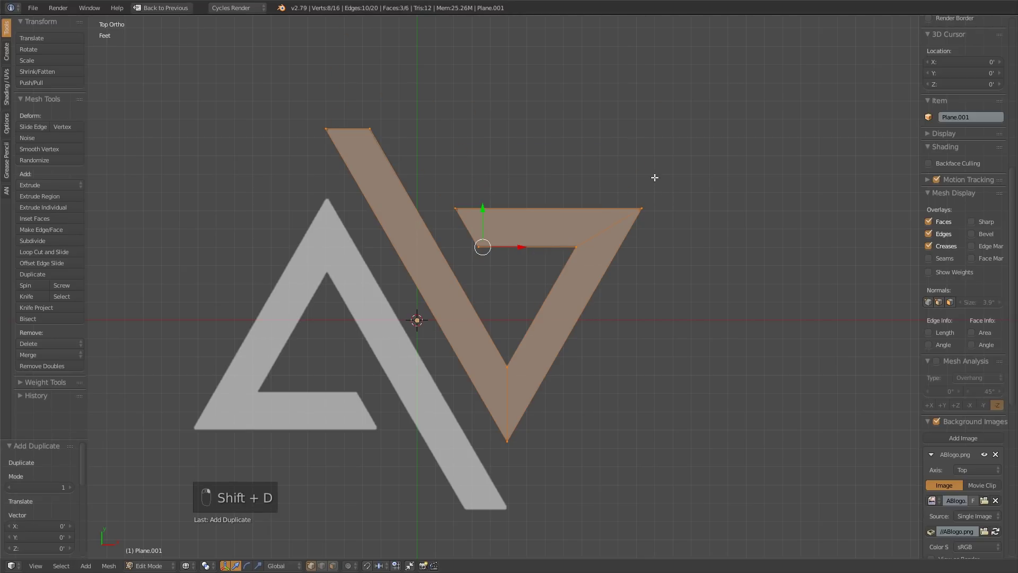
key("r")
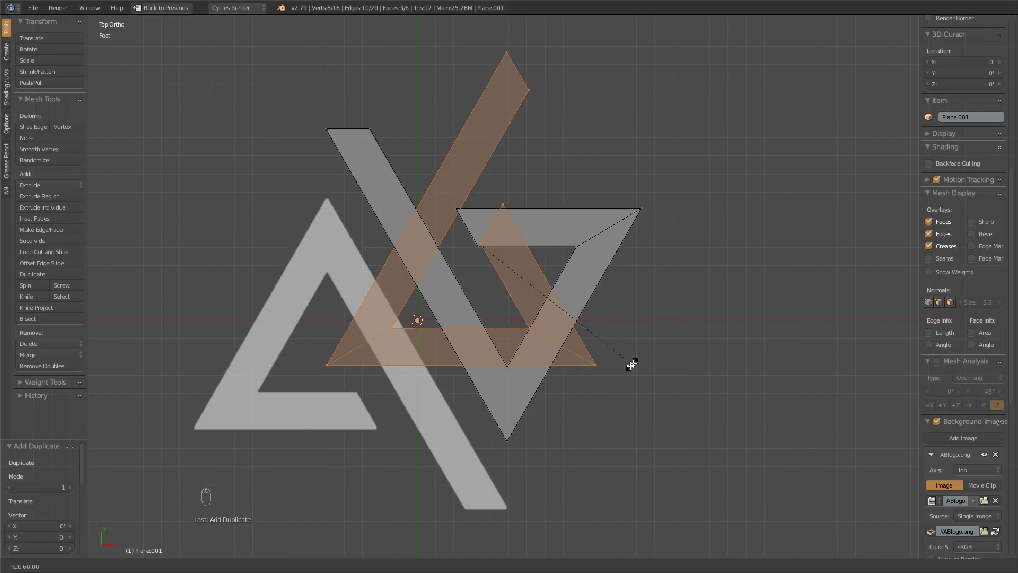
right_click(599, 366)
key("r")
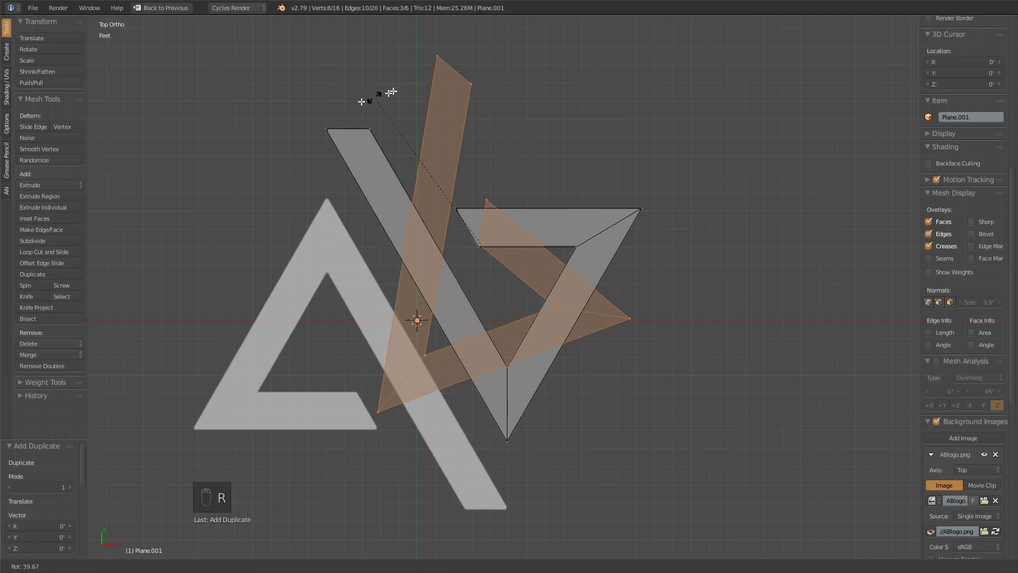
right_click(480, 106)
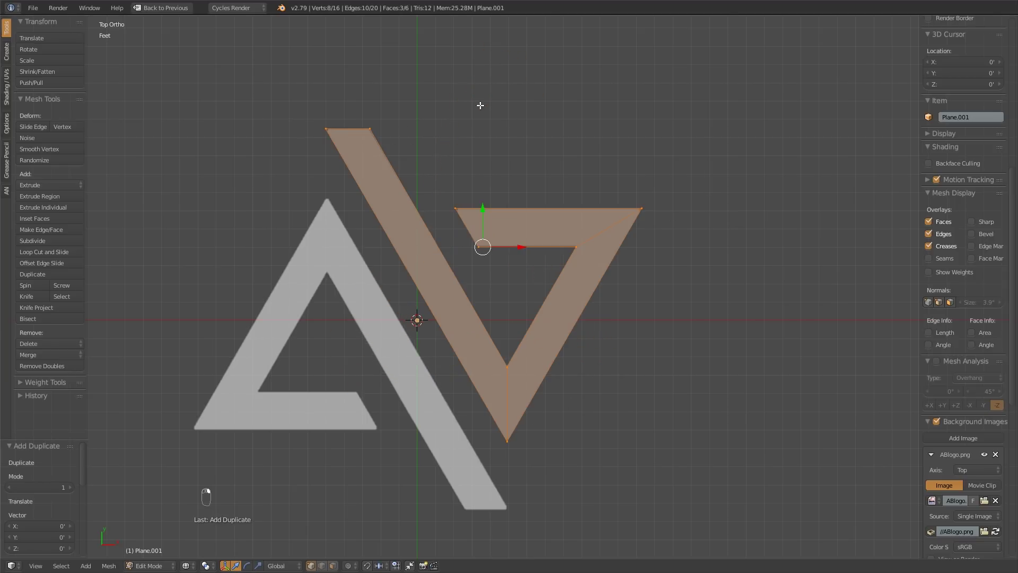
Rotate the duplicate 180°, move it onto the logo's A shape, and return to Object Mode with solid shading.
key("r")
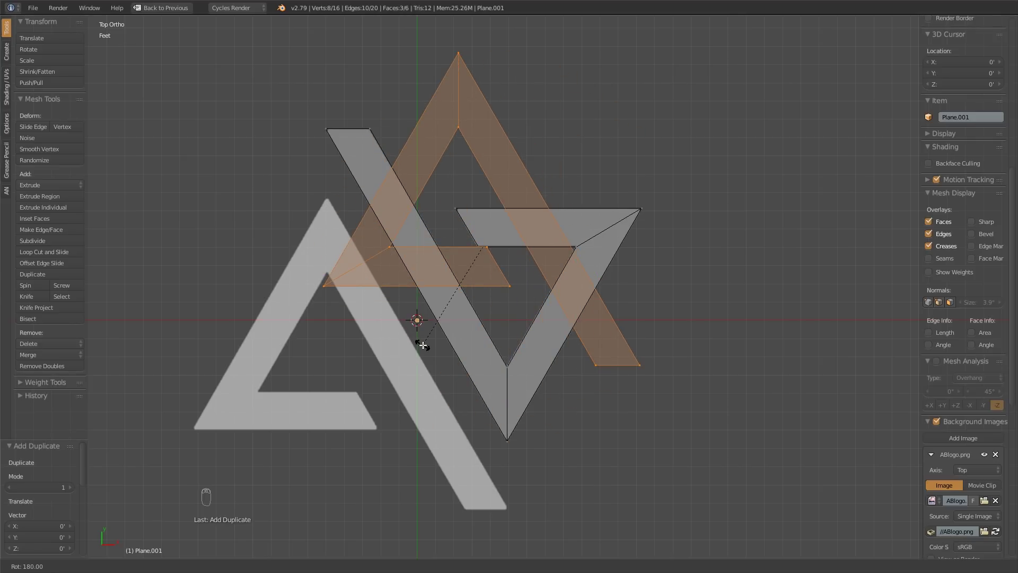
left_click(423, 345)
key("g")
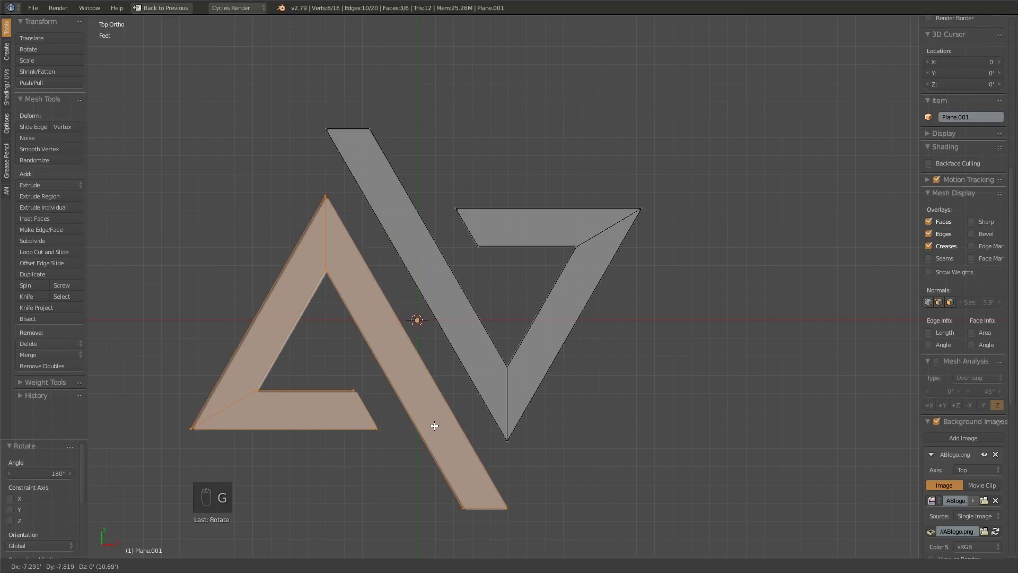
left_click(461, 439)
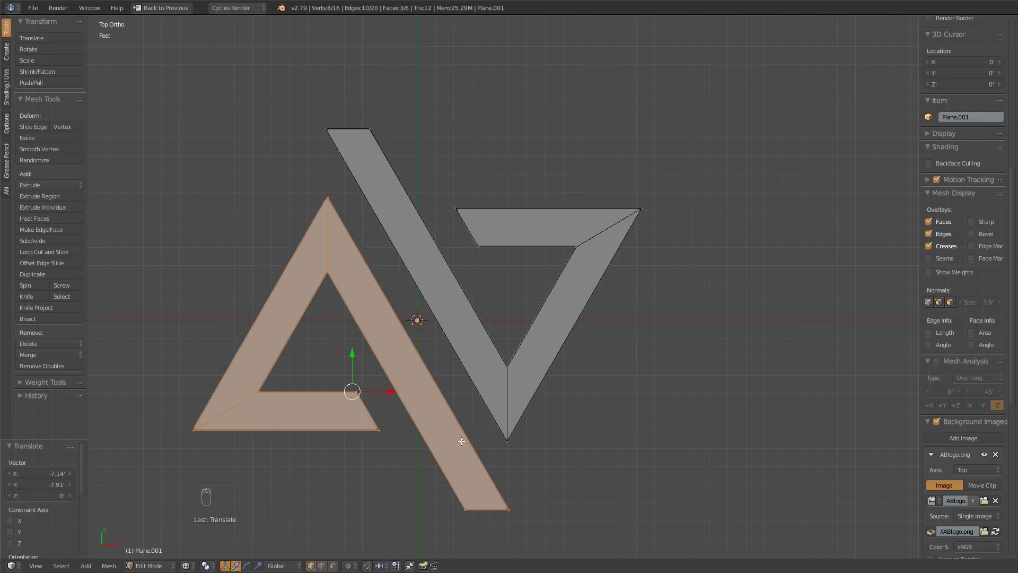
key("Tab")
key("z")
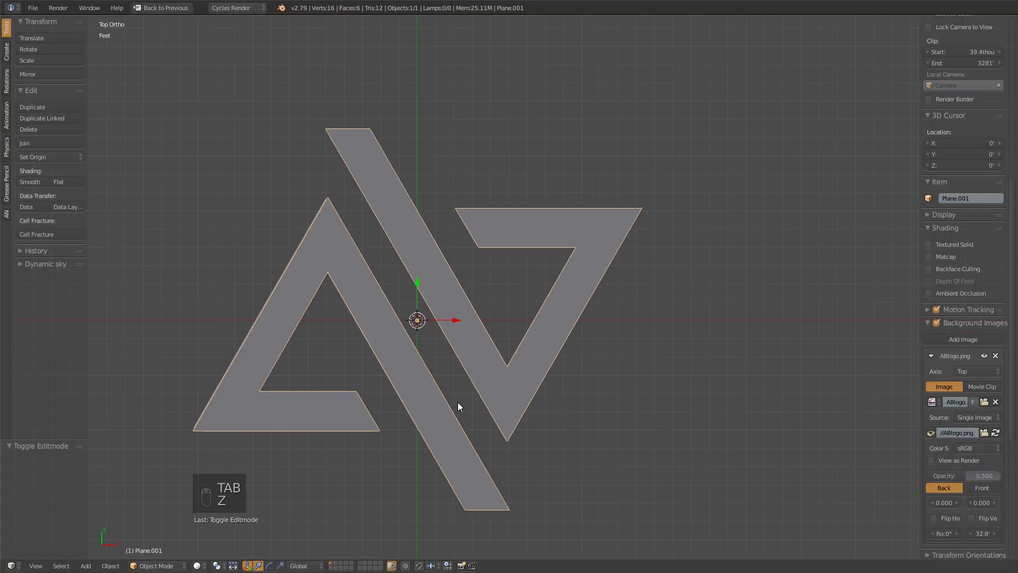
Restore the multi-editor layout and show the layer holding the curved studio backdrop, light and camera together with the logo.
middle_click_drag(457, 402, 408, 296)
key("shift+space")
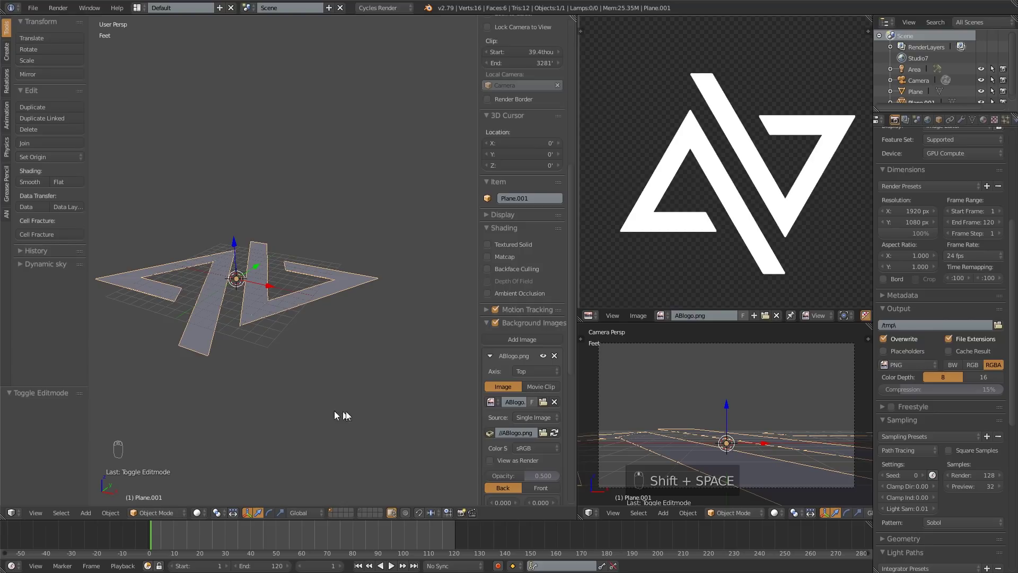
left_click(361, 510, "shift")
mouse_move(295, 247)
middle_mouse_down()
mouse_move(265, 280)
mouse_move(290, 269)
mouse_move(297, 228)
mouse_move(265, 257)
mouse_move(346, 243)
mouse_move(340, 255)
mouse_move(328, 240)
mouse_move(313, 310)
middle_mouse_up()
scroll(504, 281, "up", 6)
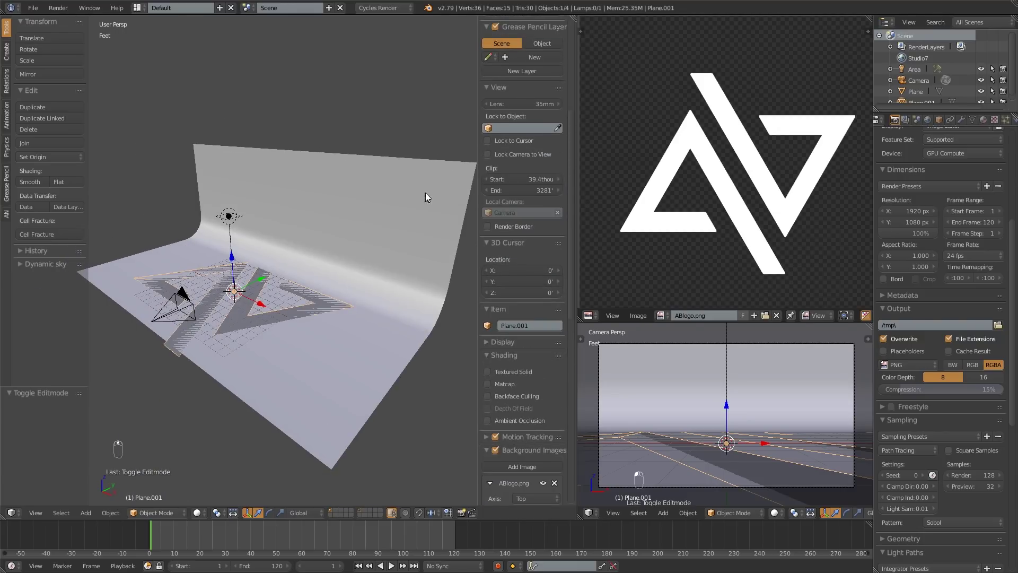
Try scaling the logo down to about 0.33 in Object Mode, check its transform values, and undo the scaling.
key("s")
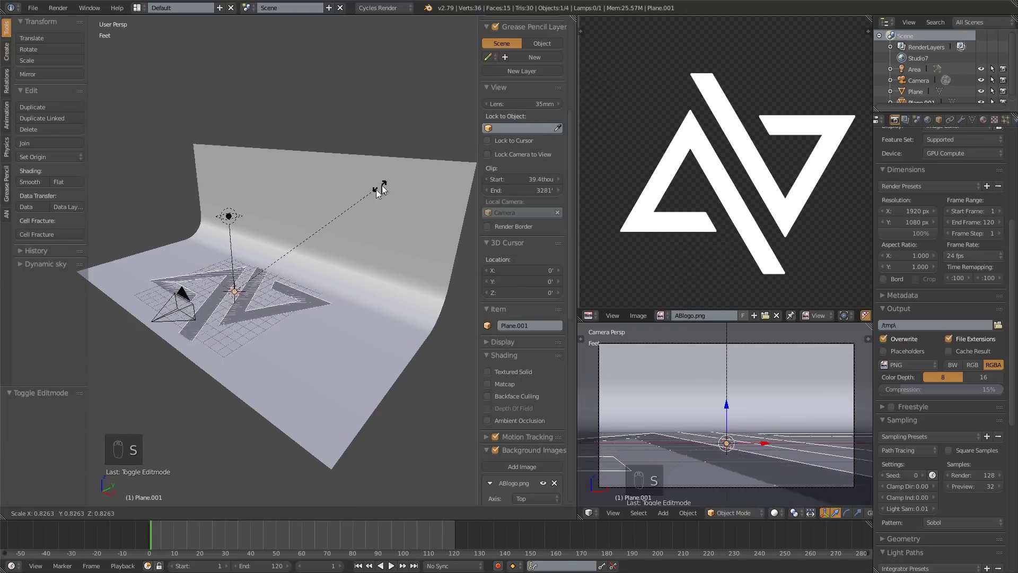
left_click(297, 256)
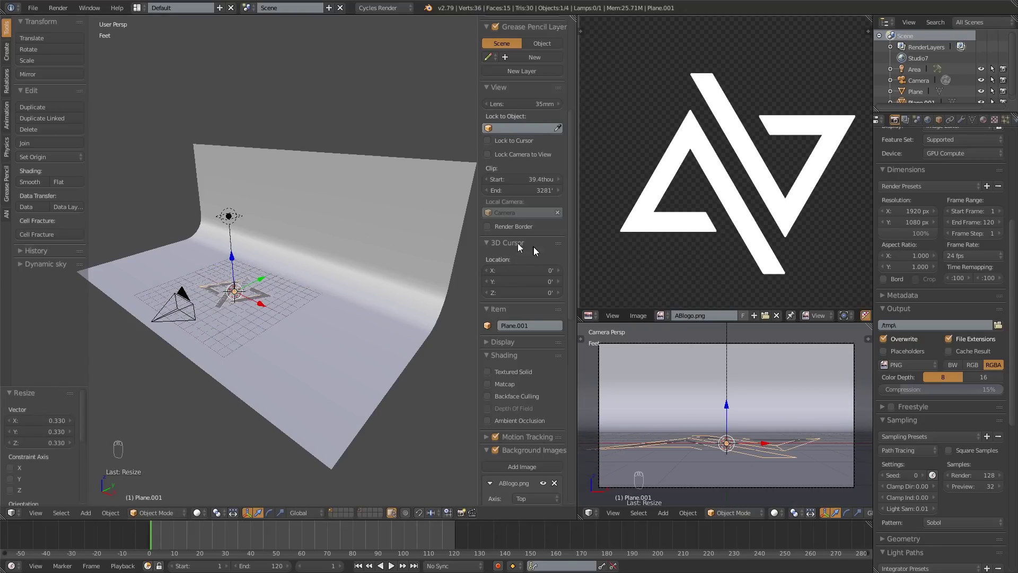
scroll(536, 248, "up", 8)
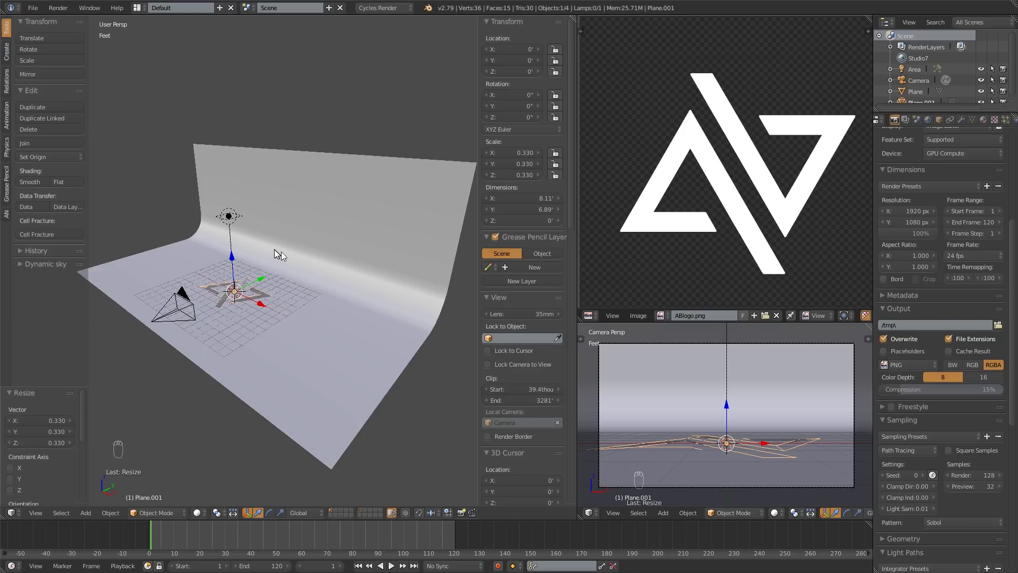
scroll(277, 251, "up", 3)
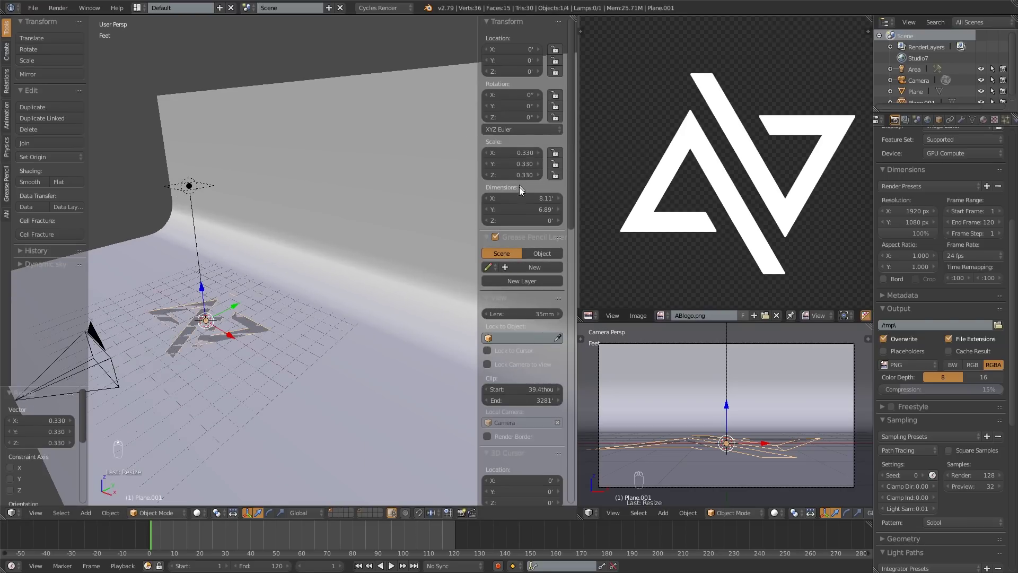
middle_click_drag(381, 207, 450, 220, "shift")
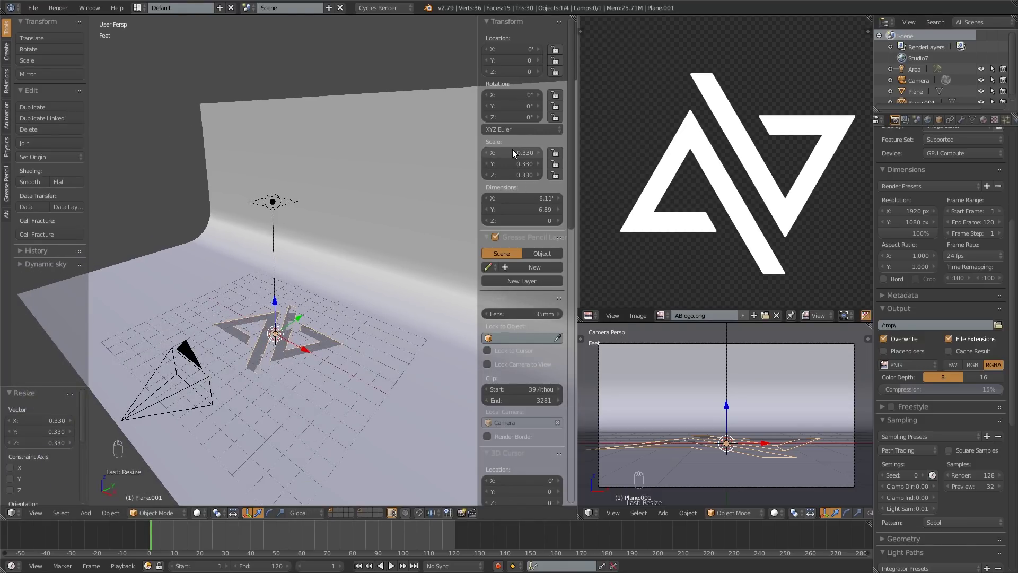
key("ctrl+z")
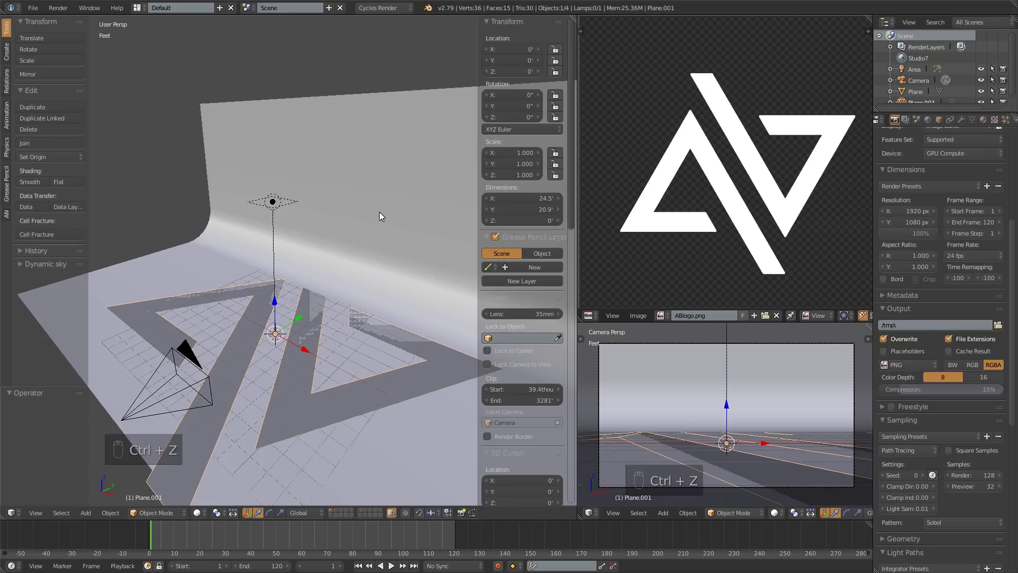
Try scaling the logo object to about 0.277 and applying its scale, and undo both operations.
middle_click_drag(378, 208, 338, 217)
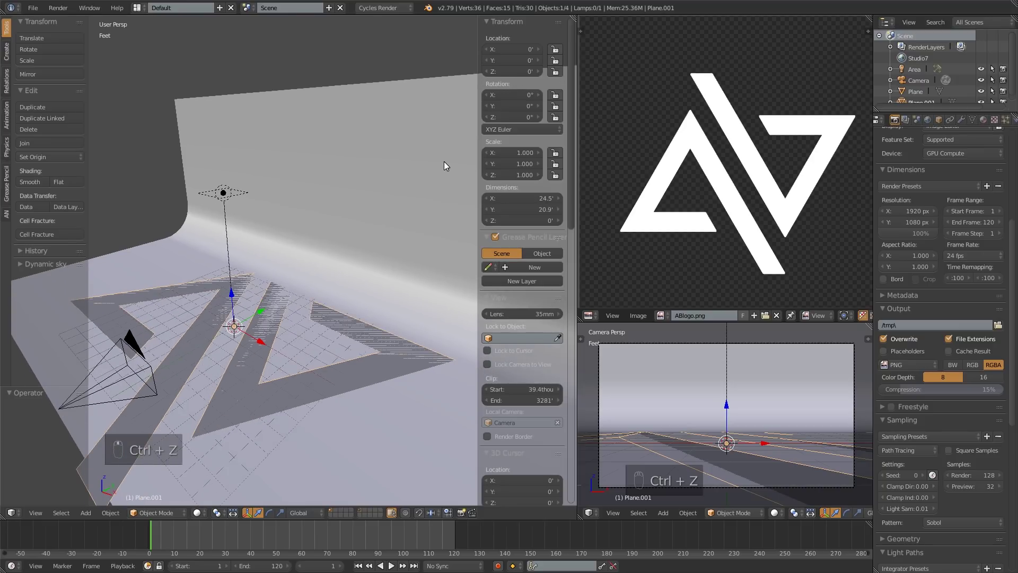
key("s")
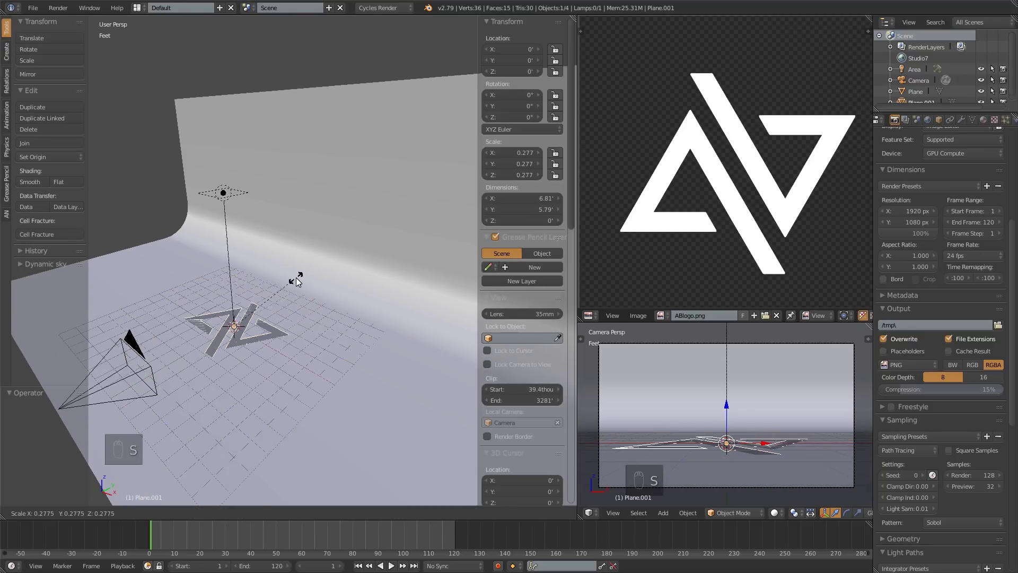
left_click(296, 278)
key("ctrl+a")
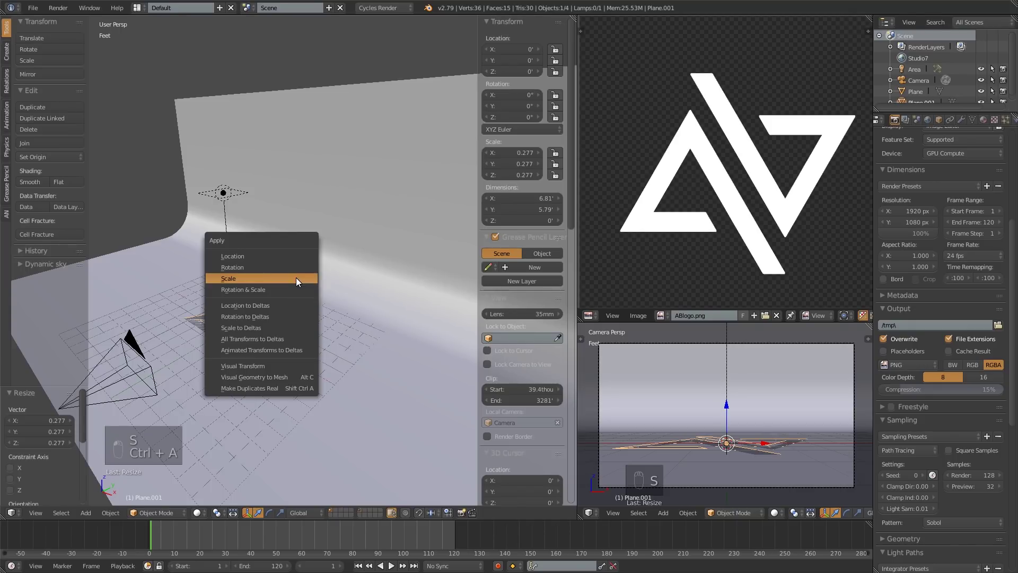
left_click(296, 278)
key("ctrl+z")
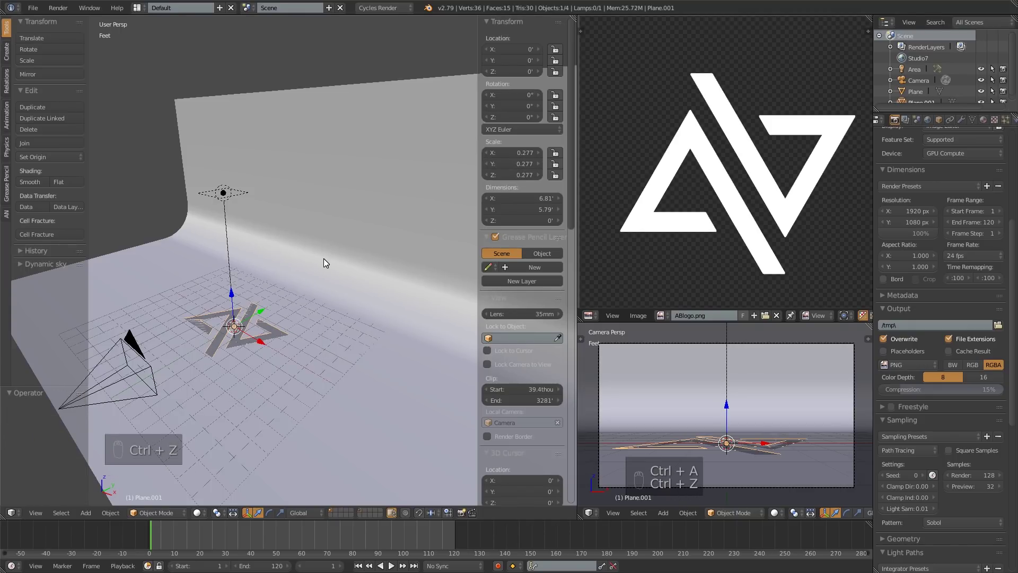
key("ctrl+z")
Scale the entire logo mesh to 0.30 in Edit Mode and return to Object Mode.
key("Tab")
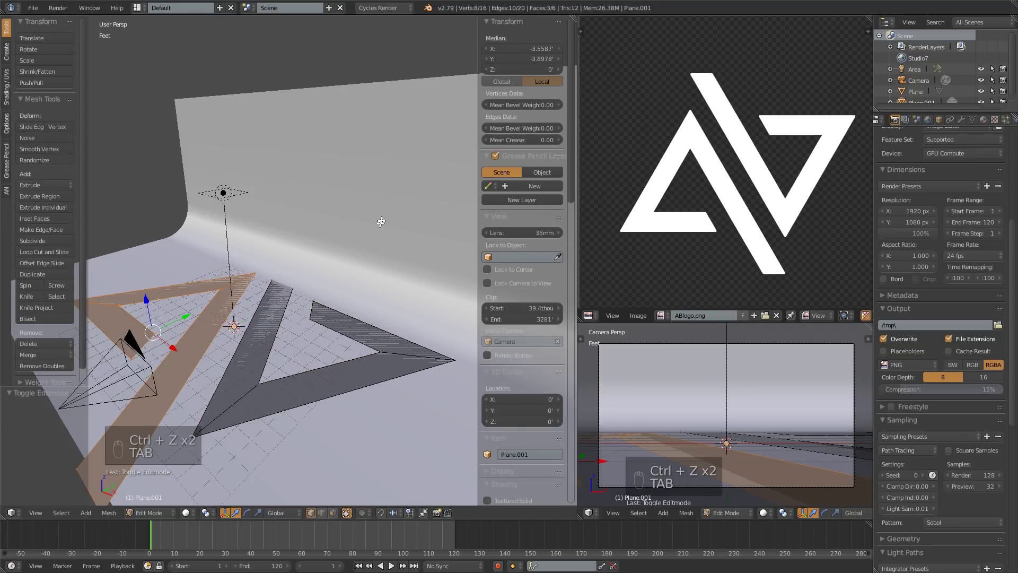
key("a")
key("a")
key("a")
key("a")
key("s")
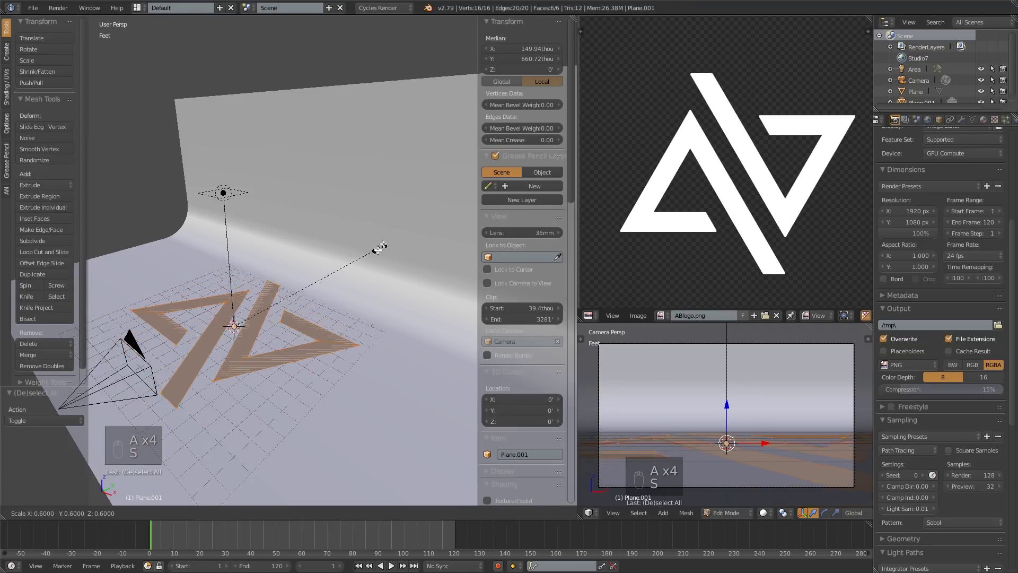
key("Escape")
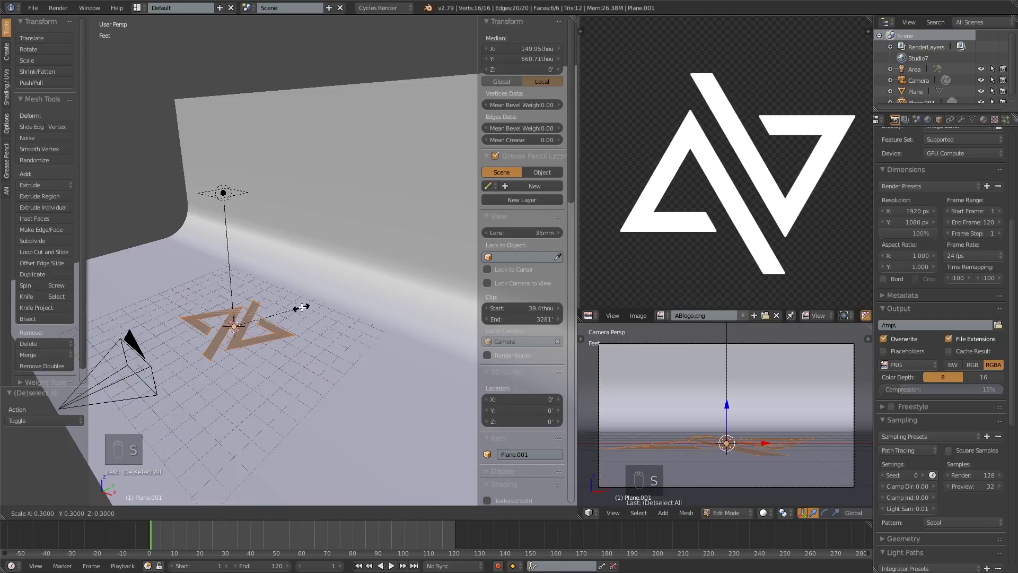
key("Tab")
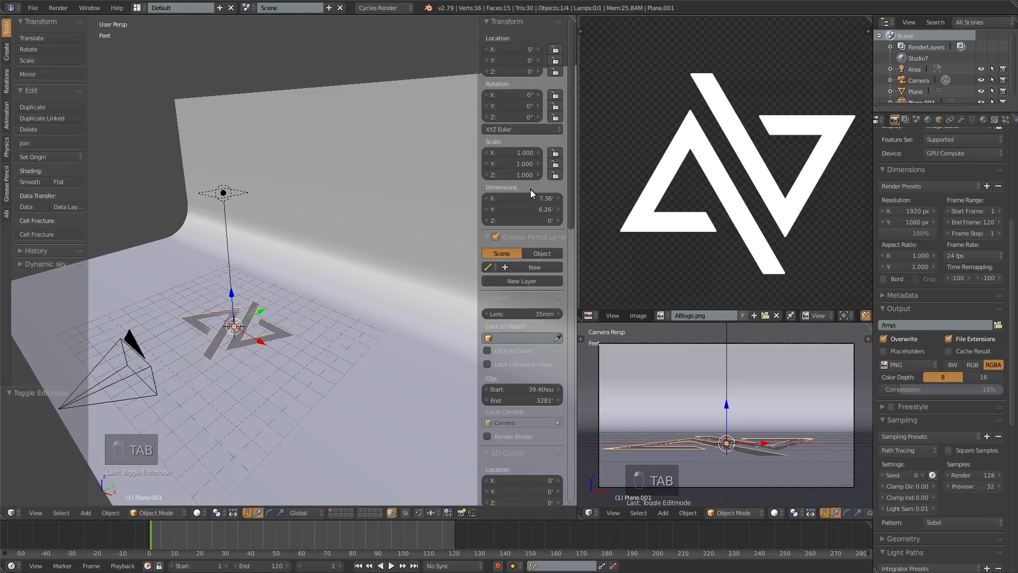
Raise the logo about 1.44" along Z so it sits above the backdrop floor.
middle_click_drag(274, 286, 269, 313)
scroll(274, 319, "up", 5)
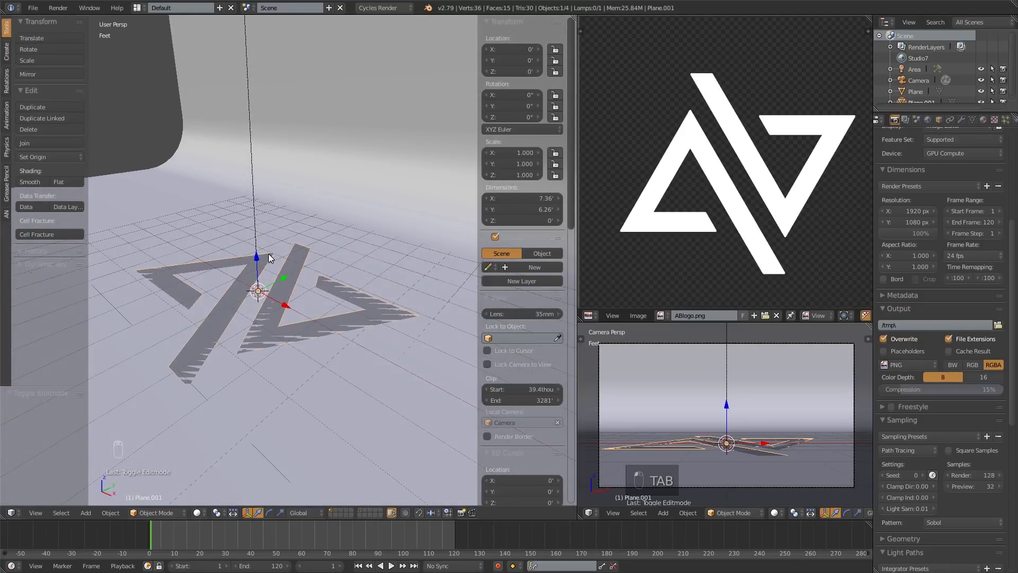
right_click(184, 198)
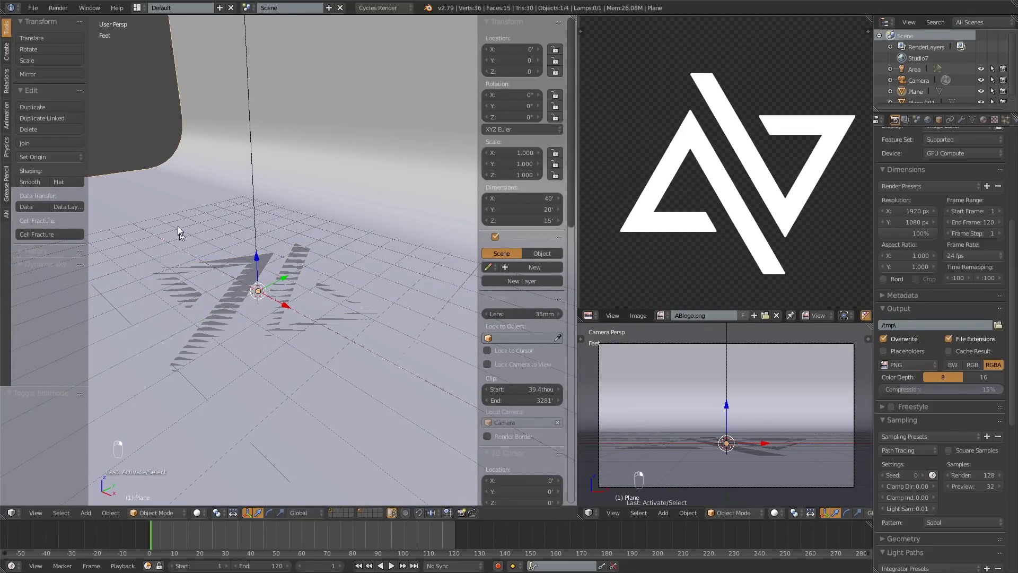
right_click(232, 262)
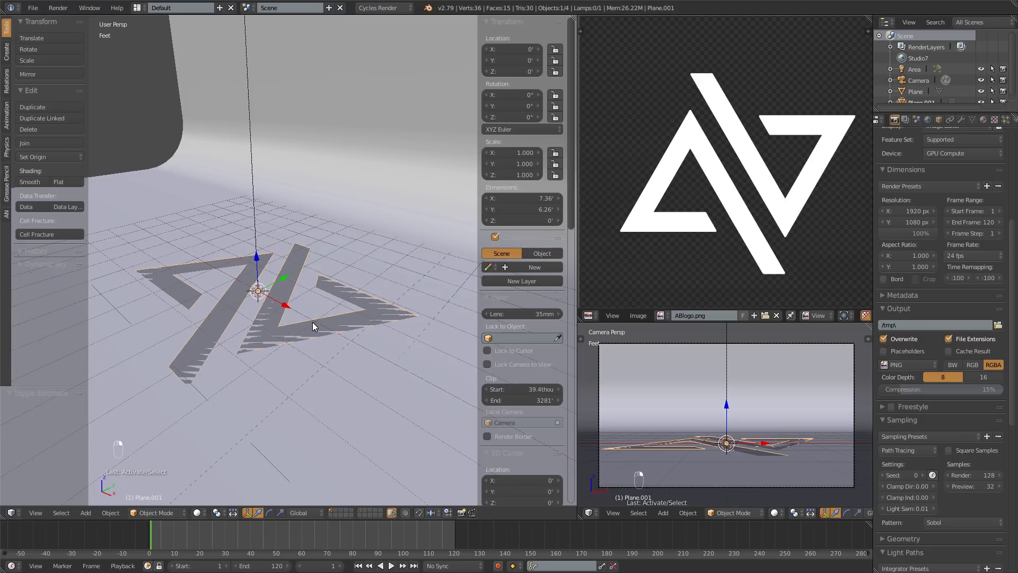
middle_click_drag(312, 323, 291, 259)
key("shift+z")
key("g")
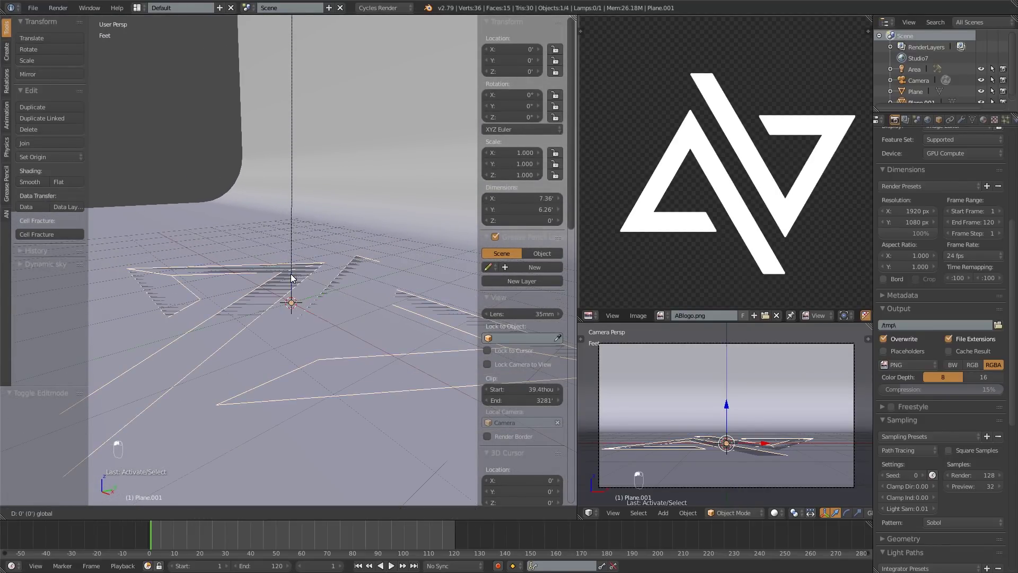
key("z")
left_click(288, 203)
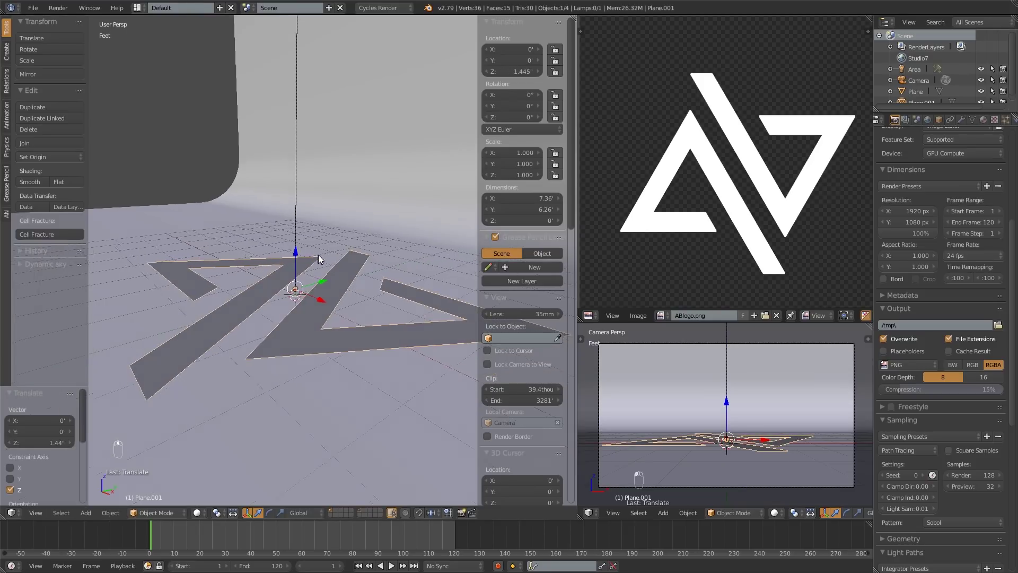
Add a Solidify modifier to the logo.
middle_click_drag(318, 254, 340, 291)
scroll(740, 228, "down", 1)
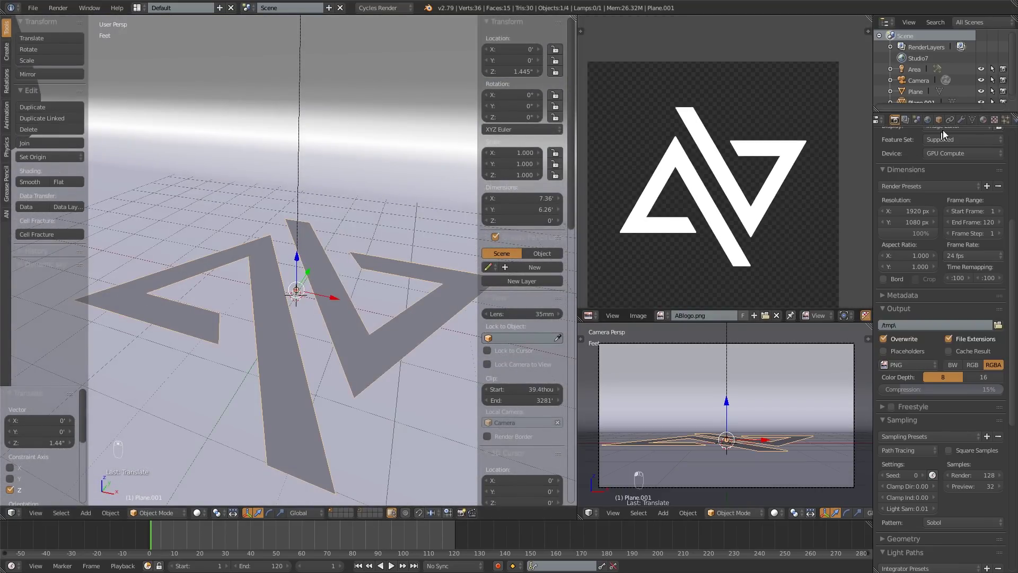
left_click(963, 121)
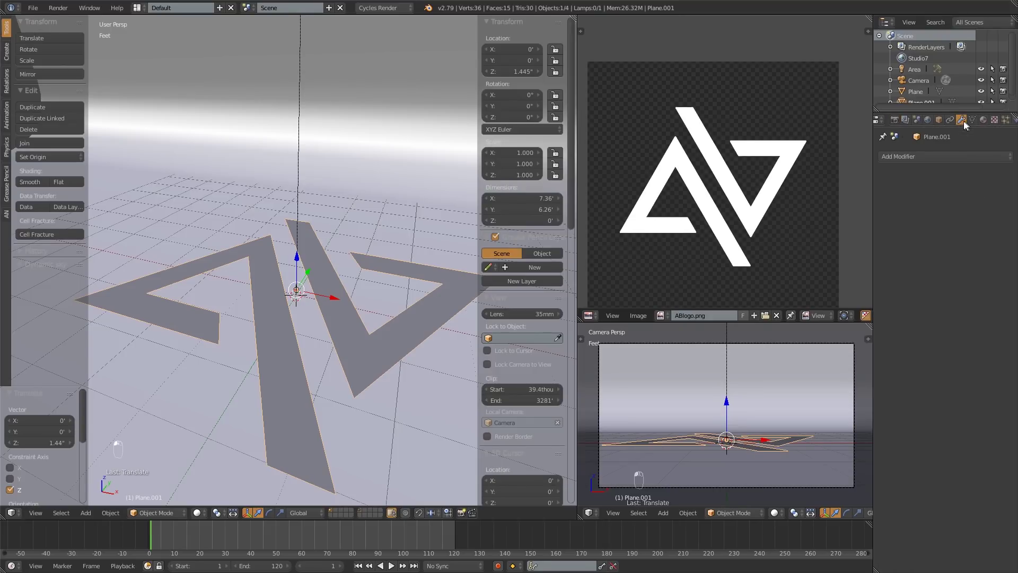
left_click(934, 155)
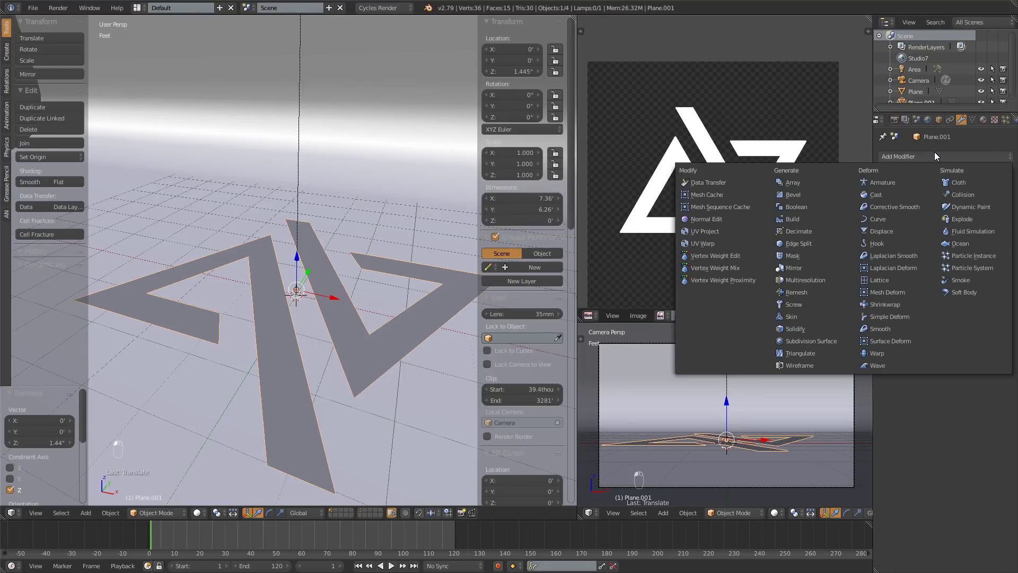
left_click(817, 329)
middle_click_drag(274, 347, 269, 314)
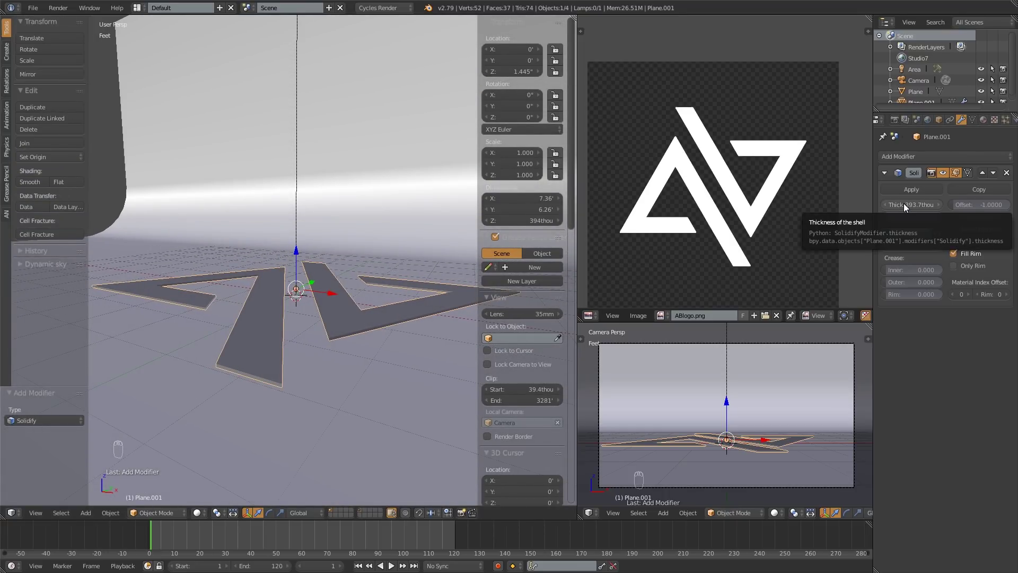
Try different Solidify thicknesses, such as about 2.08", and discard the changes.
left_click_drag(904, 202, 936, 203)
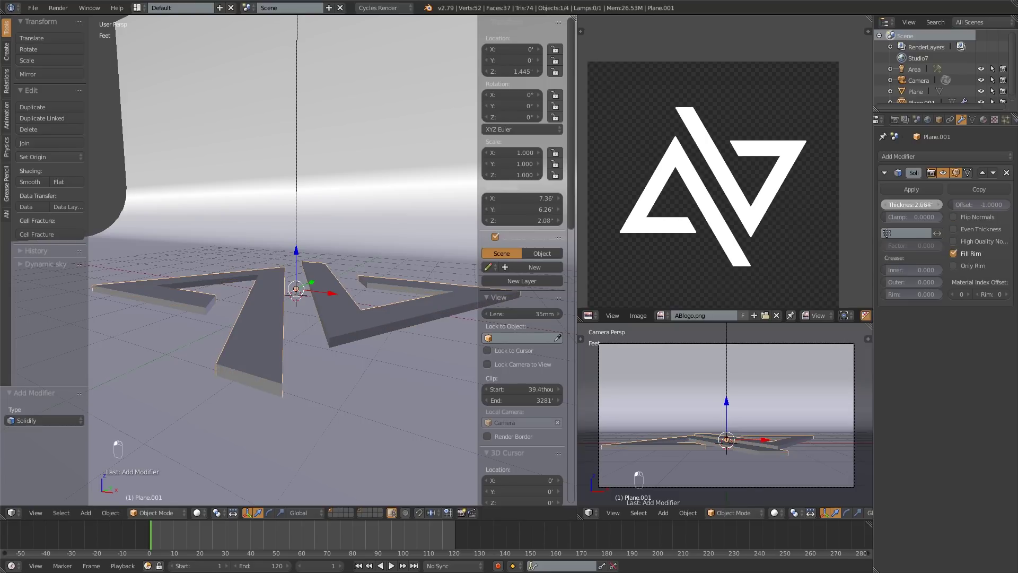
left_click_drag(912, 205, 891, 205)
key("z")
middle_click_drag(313, 311, 323, 334)
left_click_drag(900, 202, 918, 201)
key("Escape")
key("z")
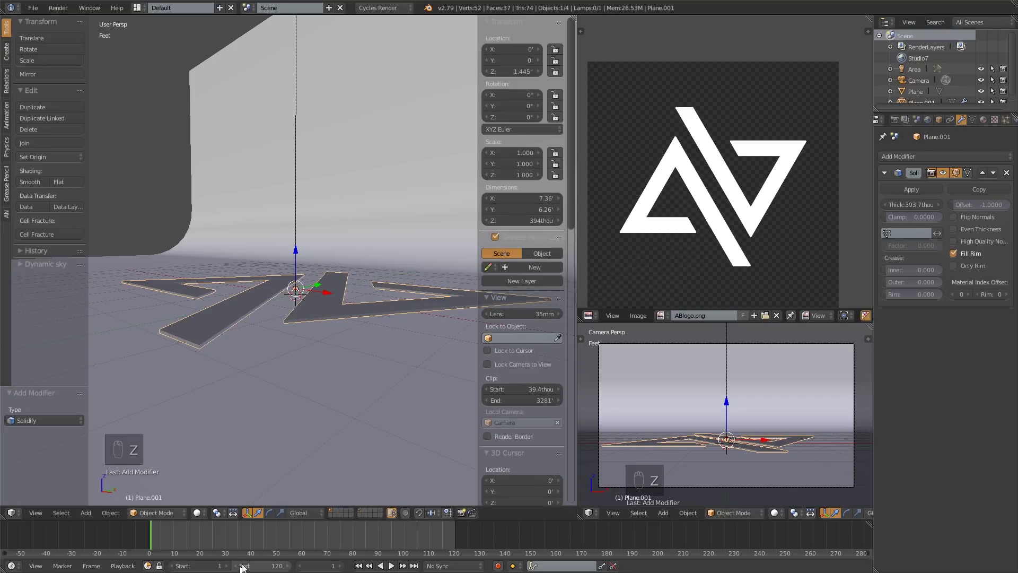
left_click_drag(911, 204, 870, 204)
key("Escape")
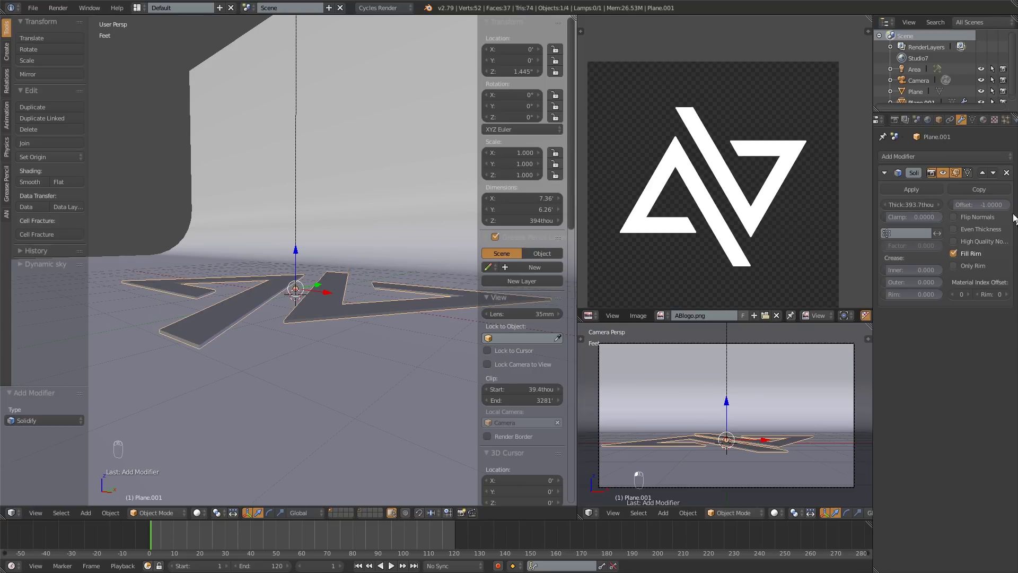
left_click_drag(892, 204, 886, 203)
key("Escape")
Set the Solidify thickness to 6" and check the logo briefly in wireframe before returning to solid shading.
left_click(897, 205)
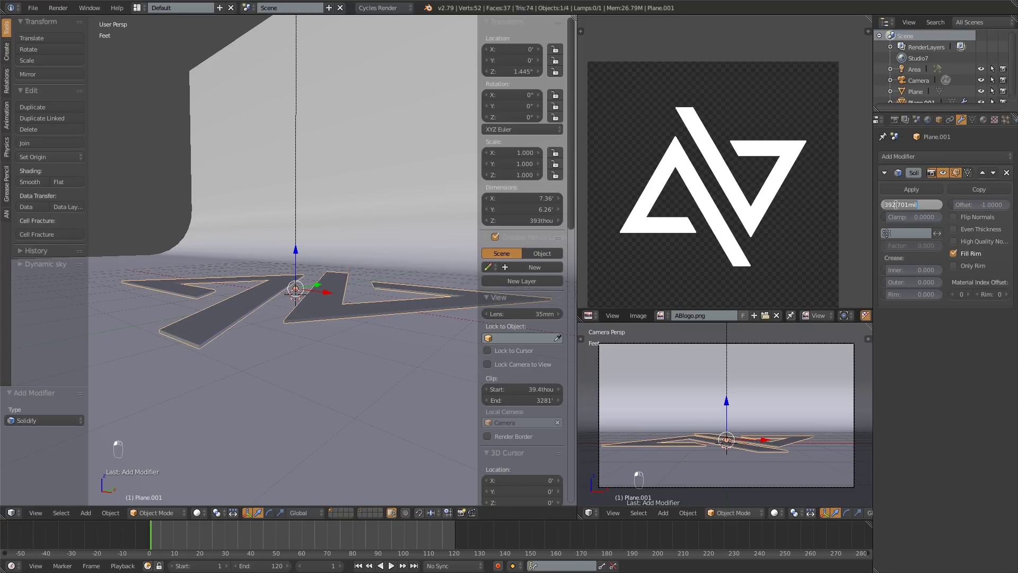
type("6\"")
key("Return")
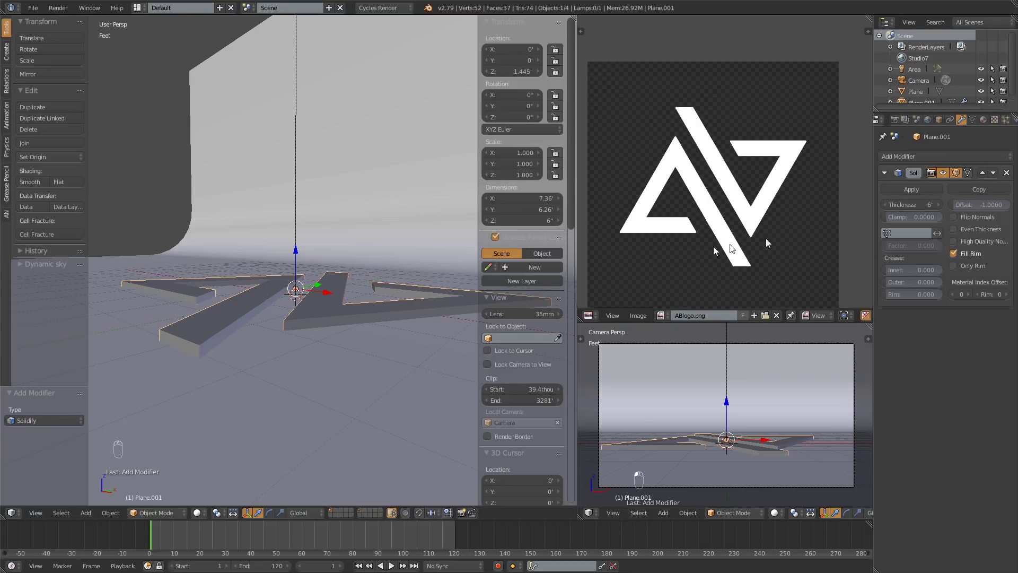
key("z")
key("z")
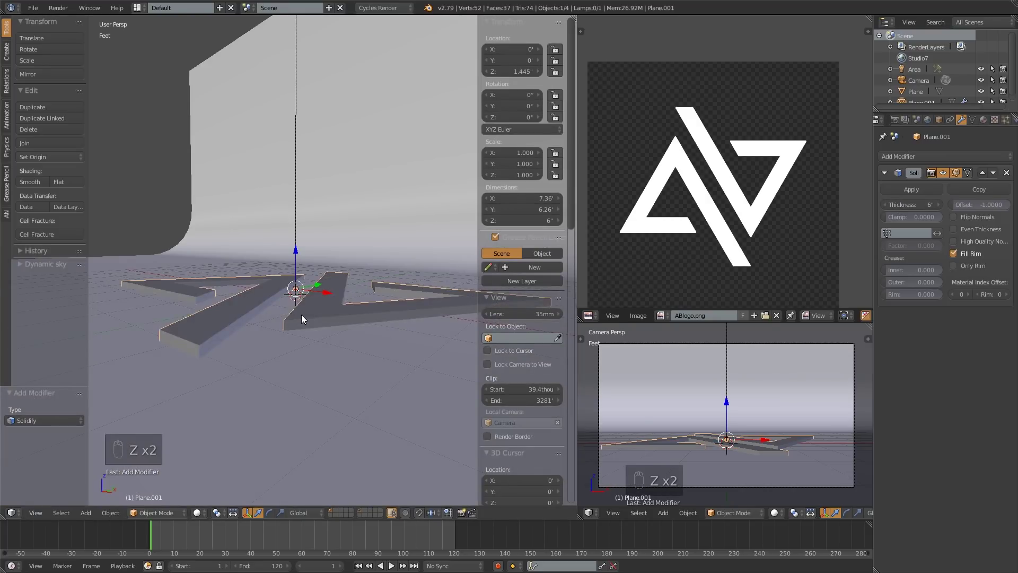
Set the Solidify offset to 1.0 and check the logo's base mesh in edit-mode wireframe before returning to solid object view.
middle_click_drag(301, 314, 321, 350)
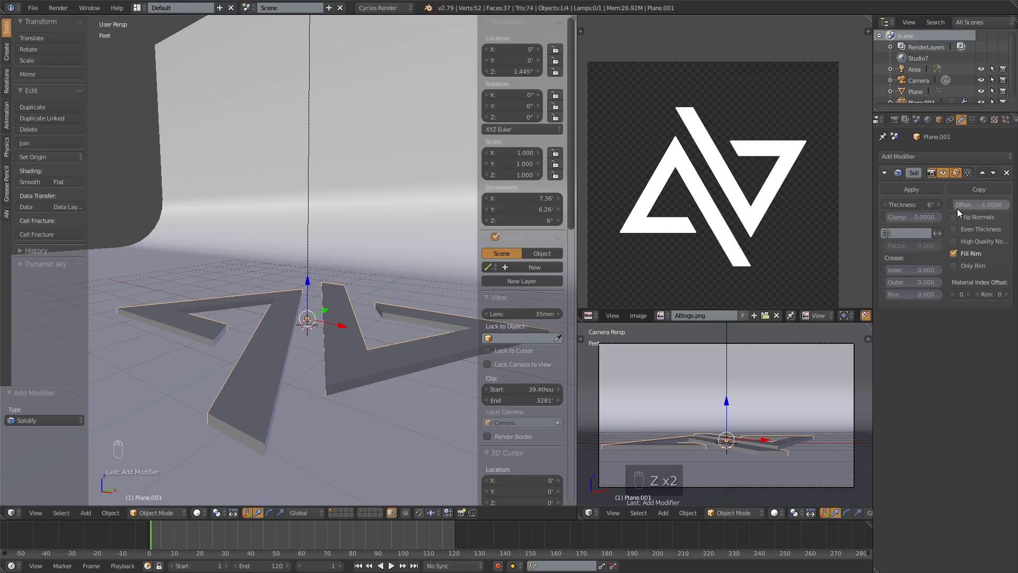
left_click_drag(958, 209, 981, 208)
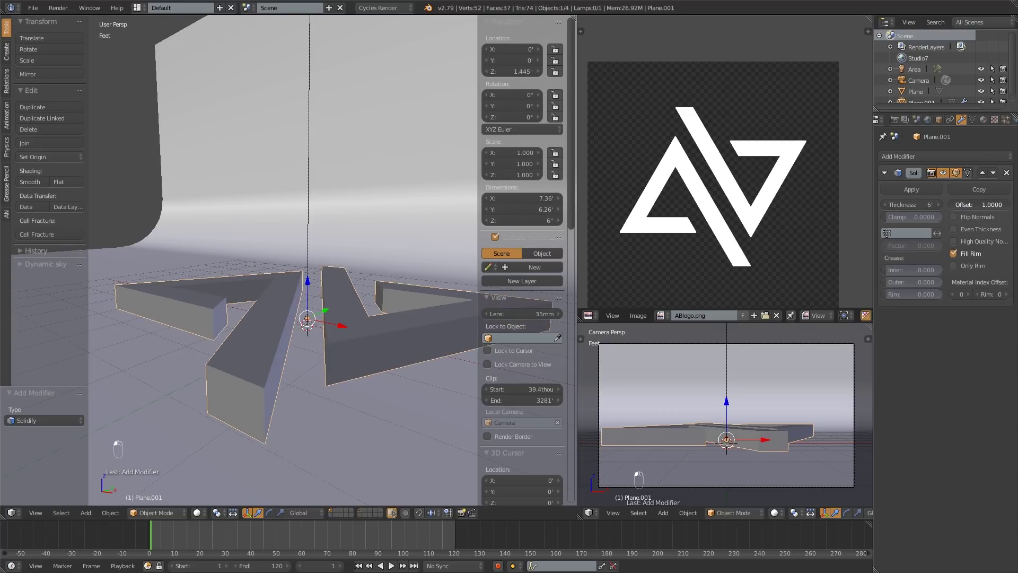
key("Tab")
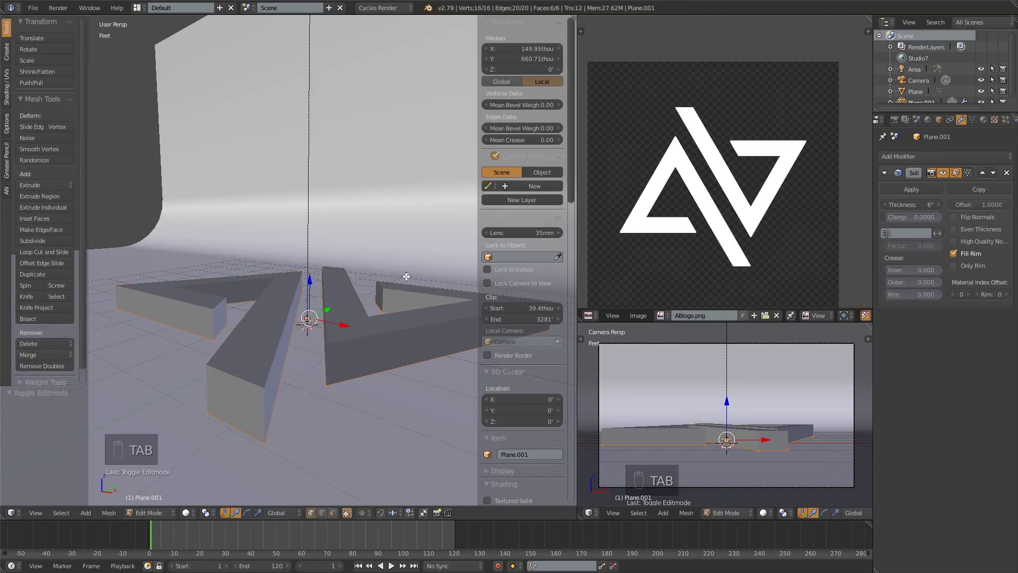
key("z")
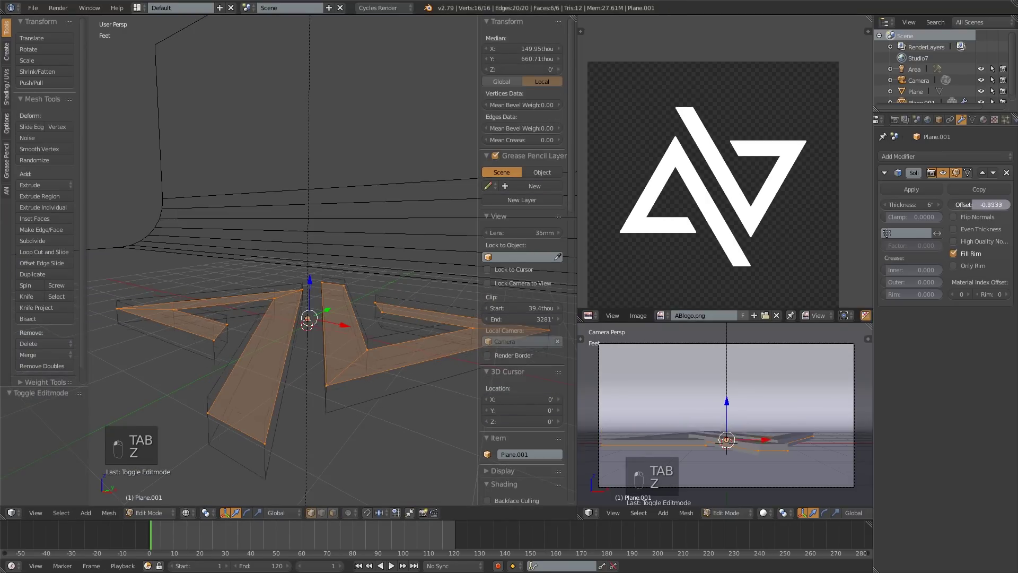
key("z")
key("Tab")
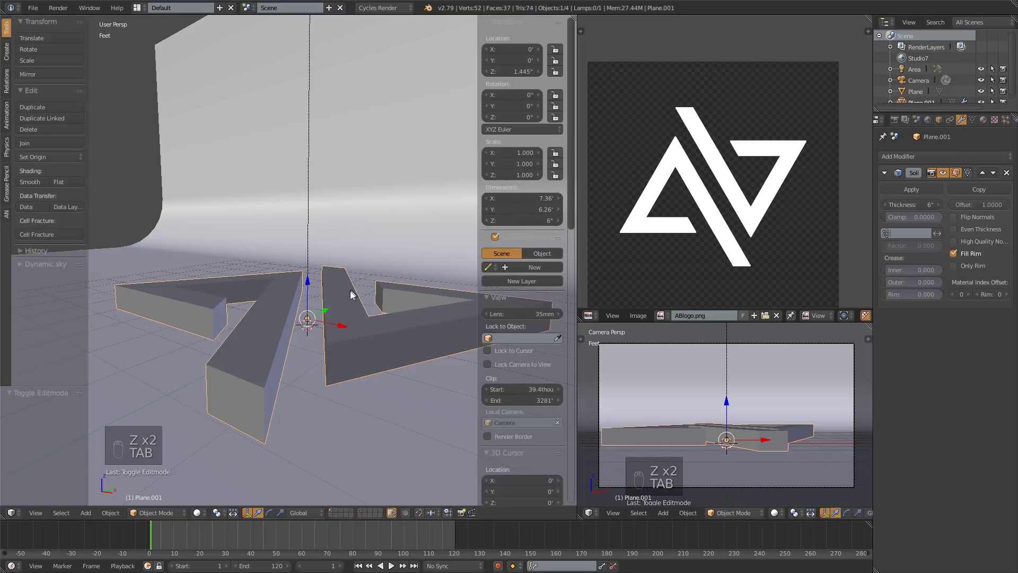
Inspect the logo's sharp edges up close and add a Bevel modifier to it.
mouse_move(350, 293)
middle_mouse_down()
mouse_move(348, 323)
mouse_move(274, 307)
mouse_move(353, 287)
mouse_move(349, 312)
middle_mouse_up()
scroll(305, 347, "up", 5)
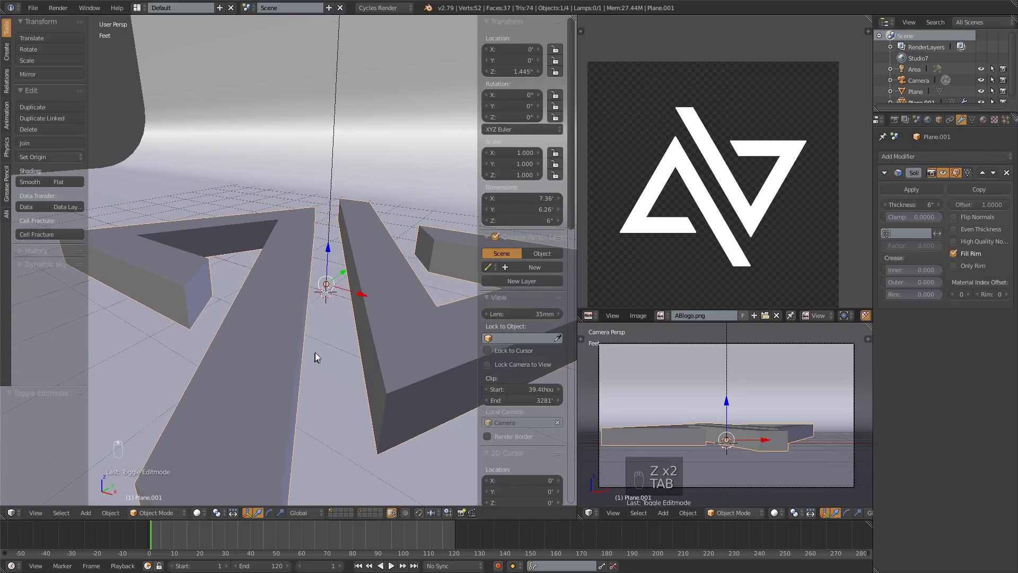
middle_click_drag(317, 356, 317, 336)
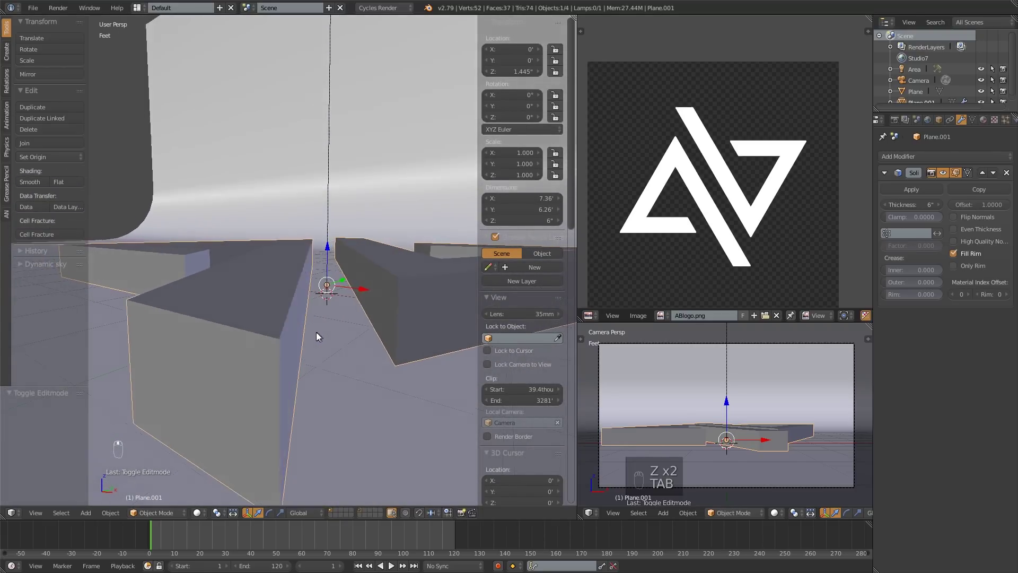
scroll(316, 332, "down", 2)
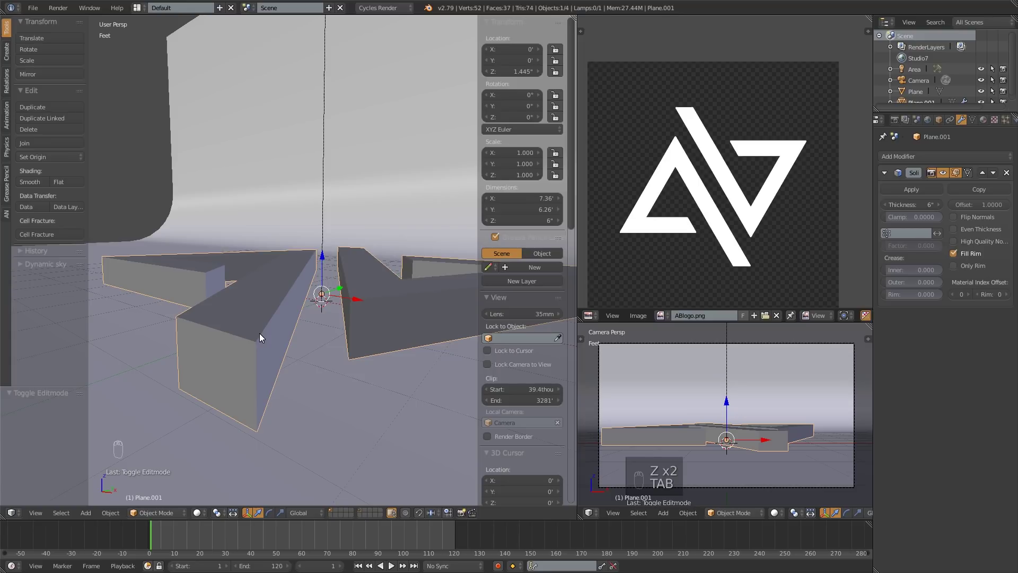
scroll(265, 337, "up", 6)
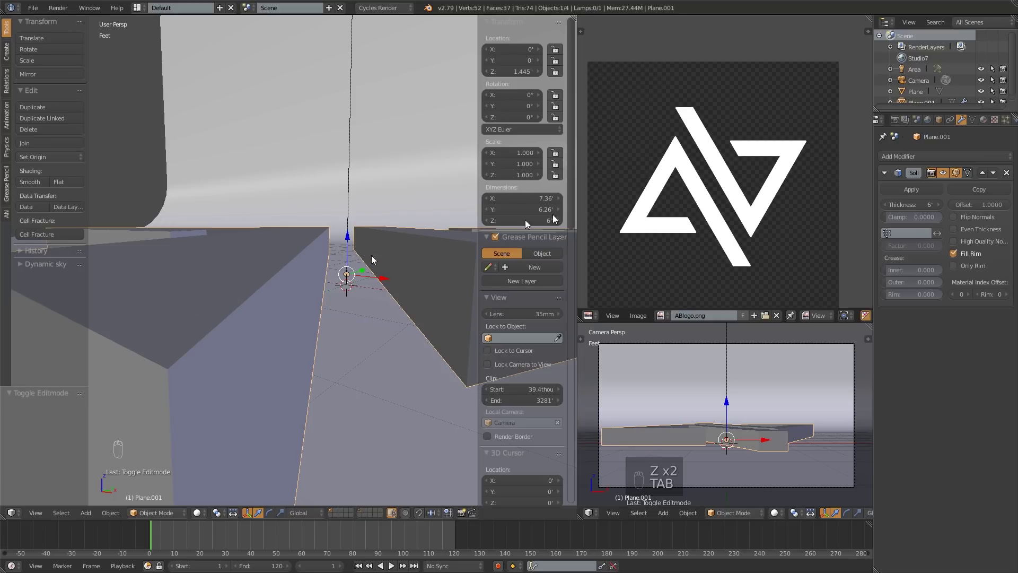
left_click(956, 154)
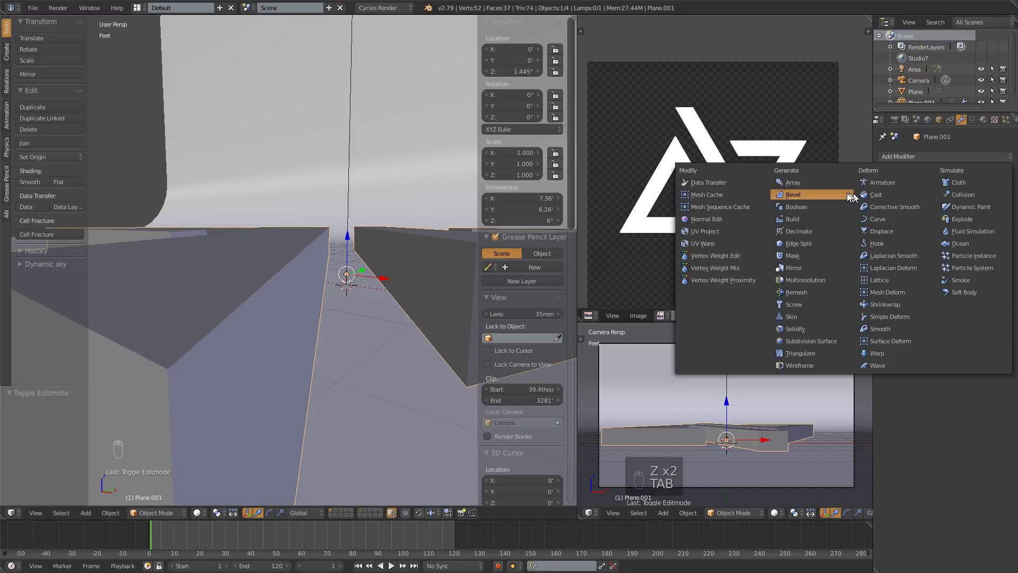
left_click(817, 195)
Reduce the Bevel width to about 196 thou and inspect the logo's bevelled corner from several angles.
scroll(367, 301, "down", 2)
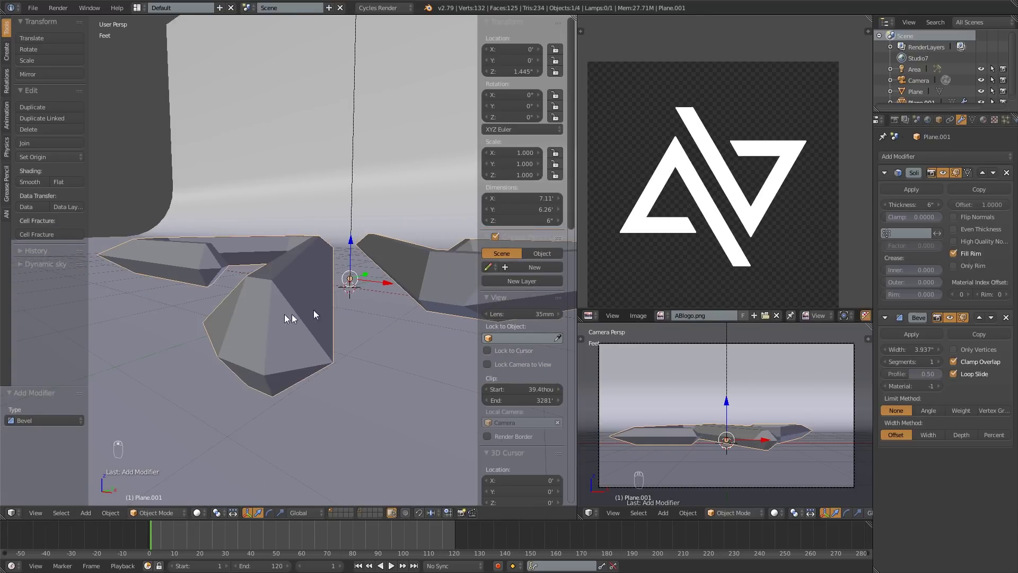
scroll(314, 310, "up", 2)
left_click_drag(937, 347, 910, 347)
scroll(430, 292, "down", 2)
middle_click_drag(421, 291, 220, 288)
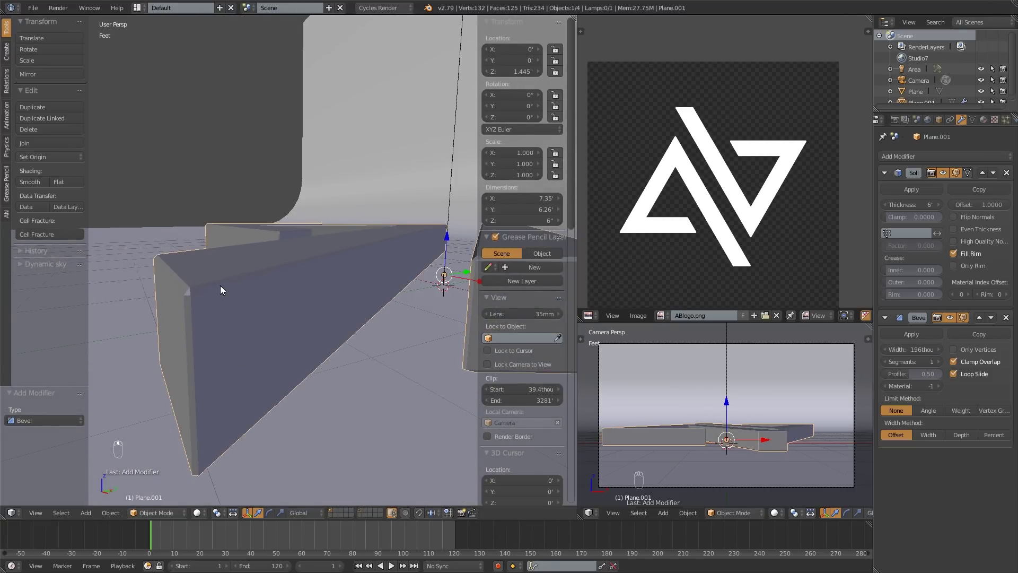
scroll(220, 288, "up", 4)
scroll(315, 344, "down", 3)
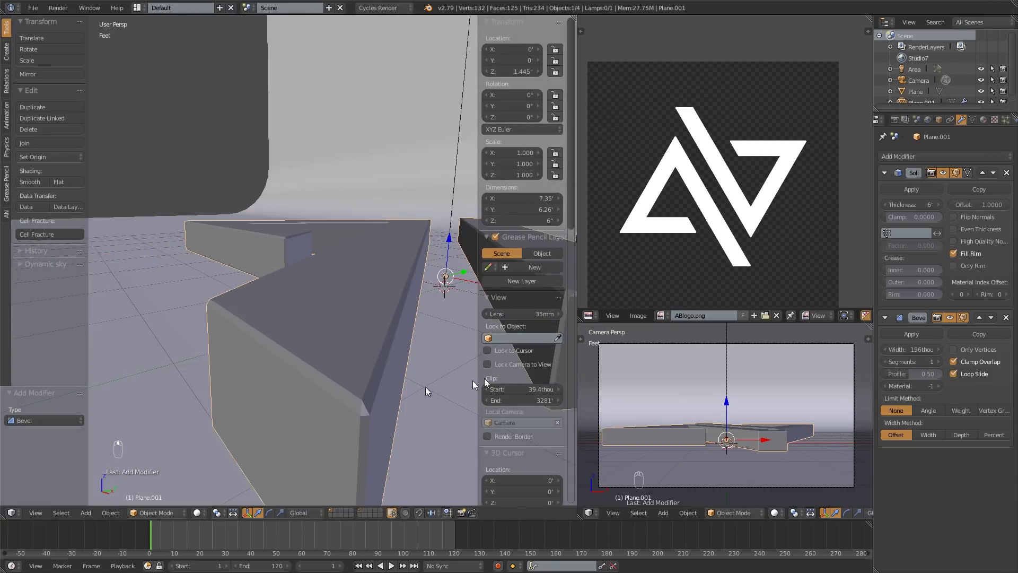
Reduce the Bevel width further to about 67 thou and check the edge up close.
left_click_drag(915, 350, 884, 349)
scroll(276, 262, "down", 3)
middle_click_drag(275, 262, 303, 316)
scroll(261, 318, "up", 3)
scroll(239, 329, "down", 2)
scroll(234, 329, "up", 4)
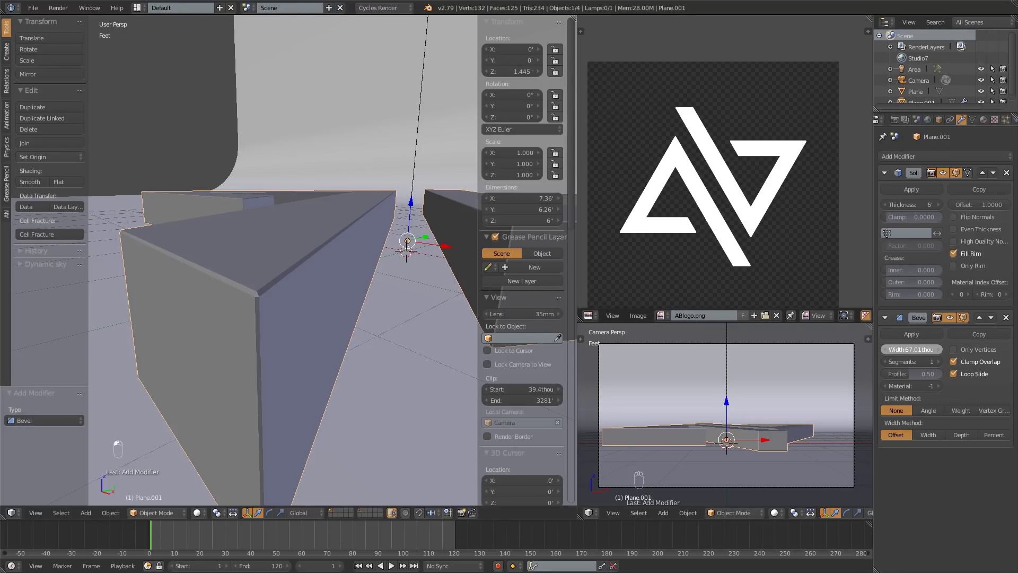
Set the Bevel width to exactly 50 thou.
mouse_move(919, 350)
left_mouse_down()
mouse_move(933, 350)
mouse_move(896, 350)
mouse_move(909, 351)
left_mouse_up()
left_click(907, 348)
type("50thou")
key("Return")
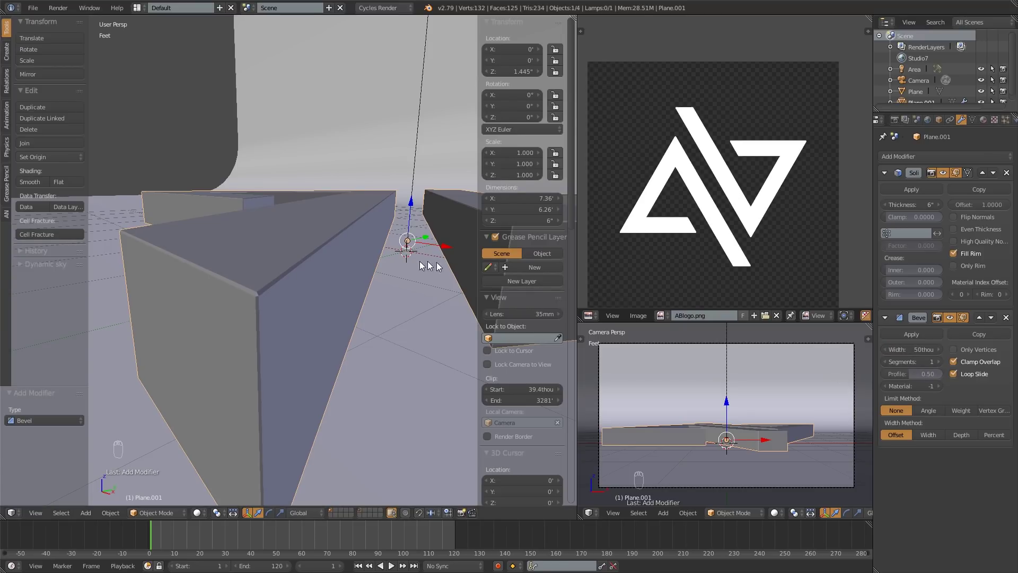
Set the Bevel width to 100 thou with 2 segments and check the corner.
left_click(922, 349)
type("100")
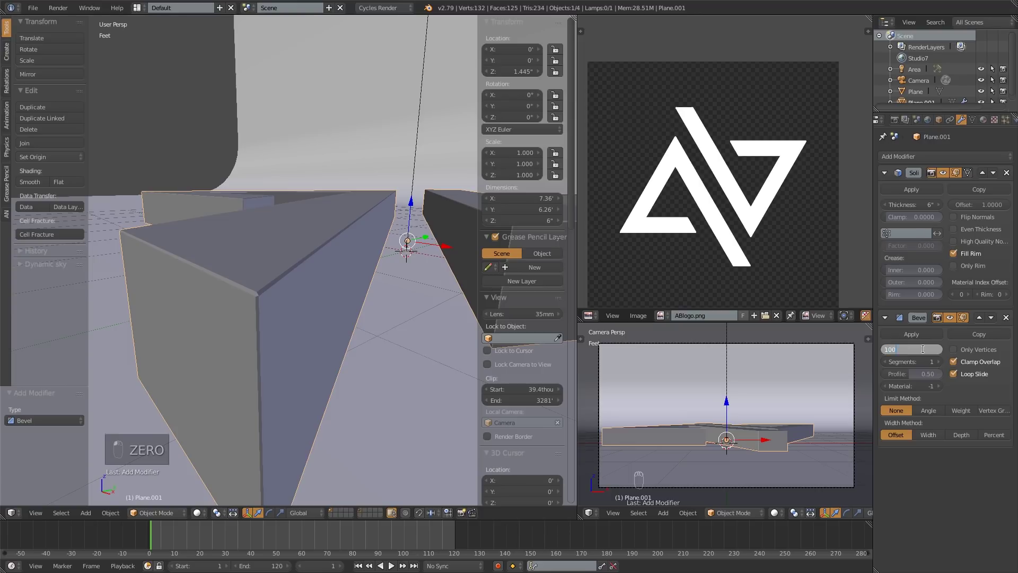
key("Return")
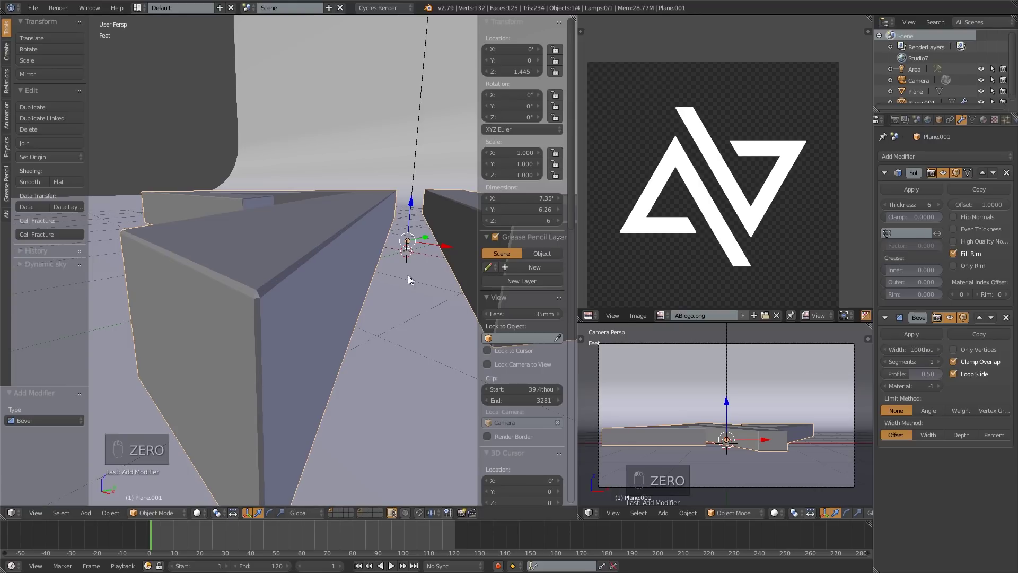
left_click(939, 362)
scroll(261, 293, "up", 3)
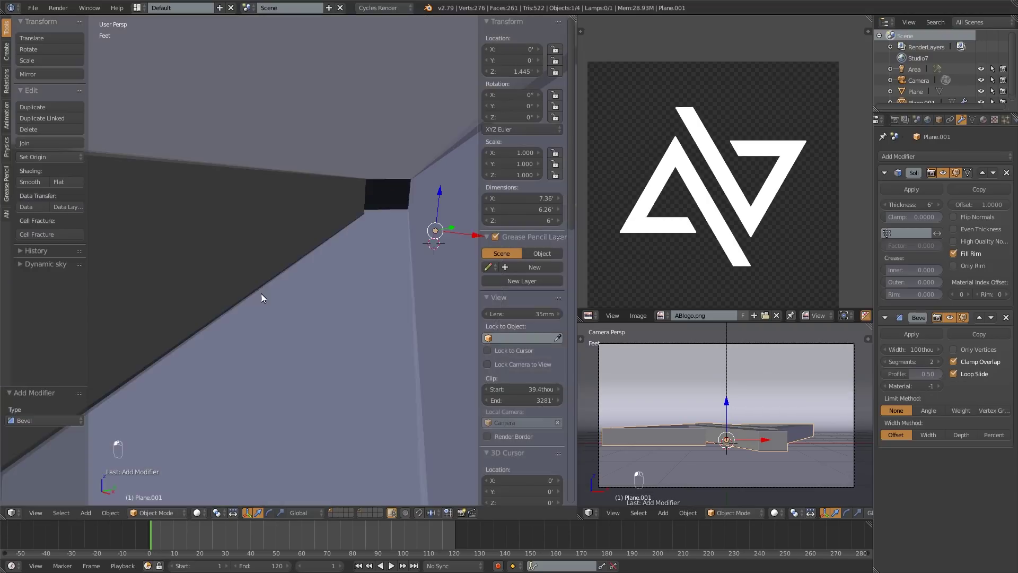
scroll(261, 294, "down", 3)
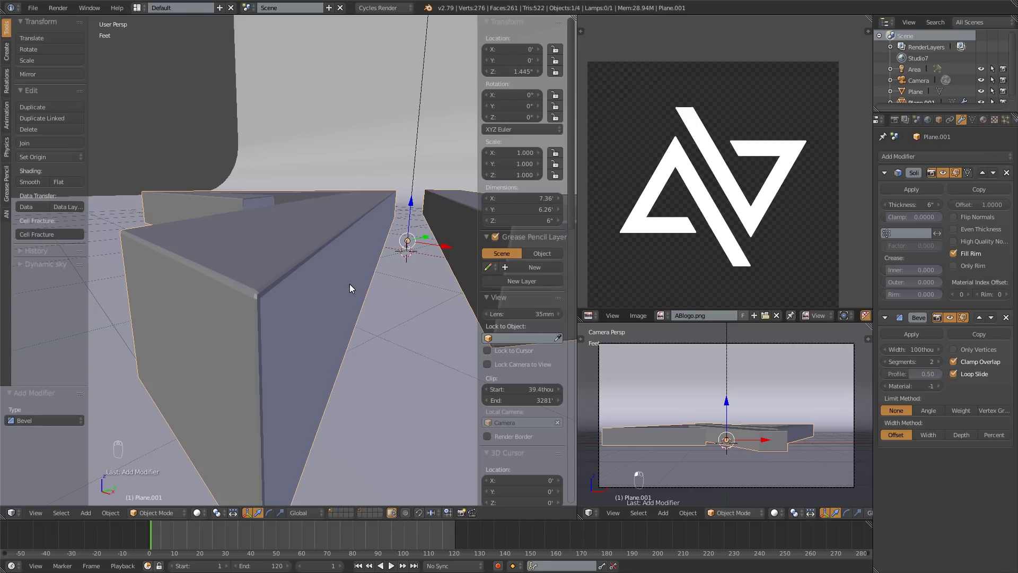
Try 6 Bevel segments on the logo and examine the rounded edge and the vertex count.
left_click(942, 362)
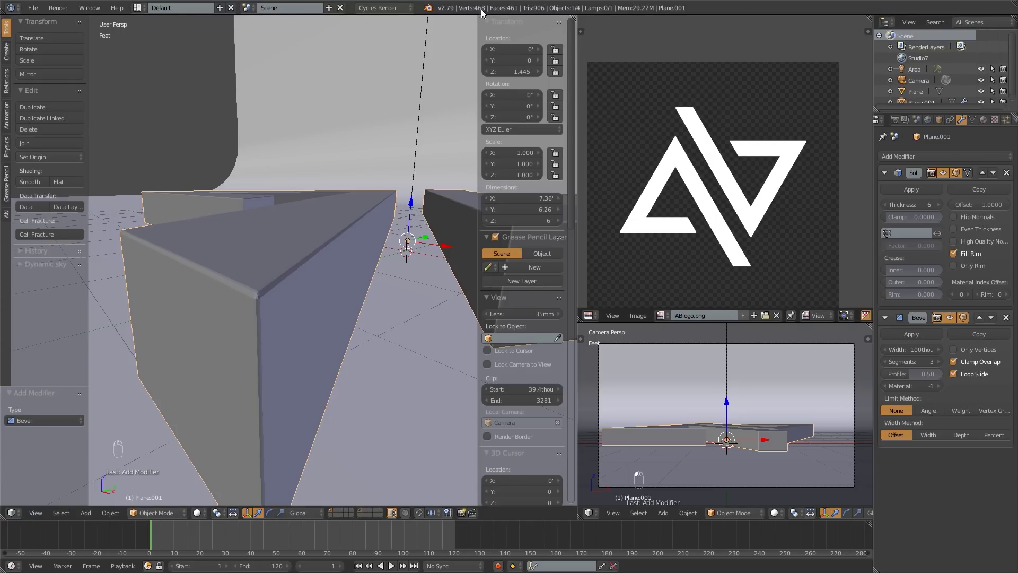
left_click(941, 360)
left_click(940, 360)
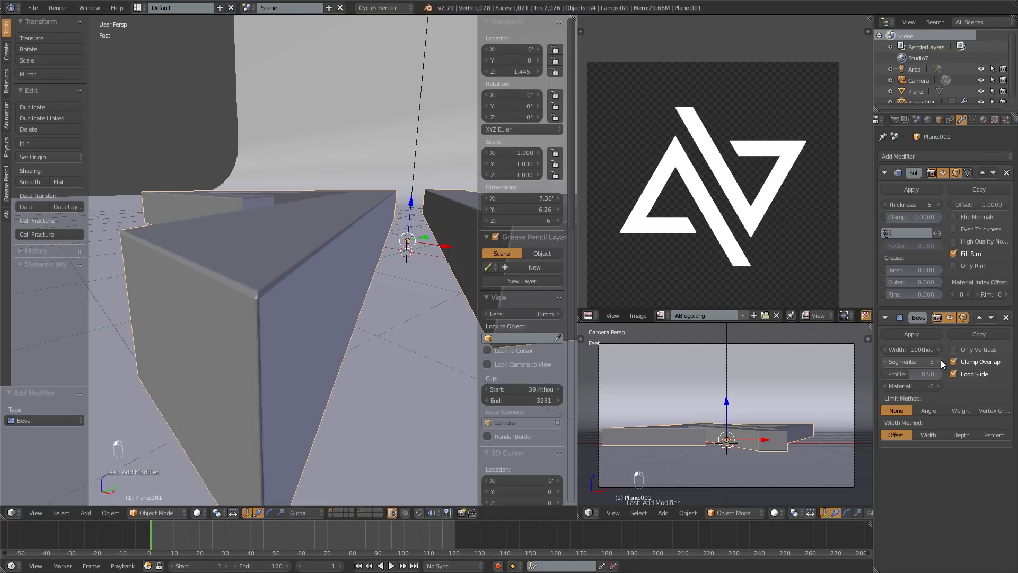
left_click(940, 359)
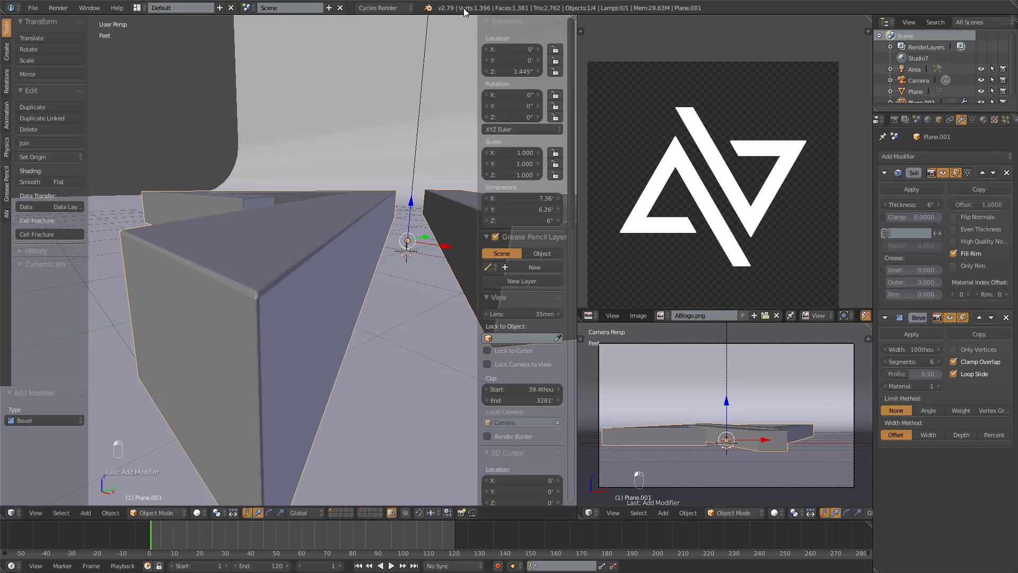
scroll(241, 288, "up", 3)
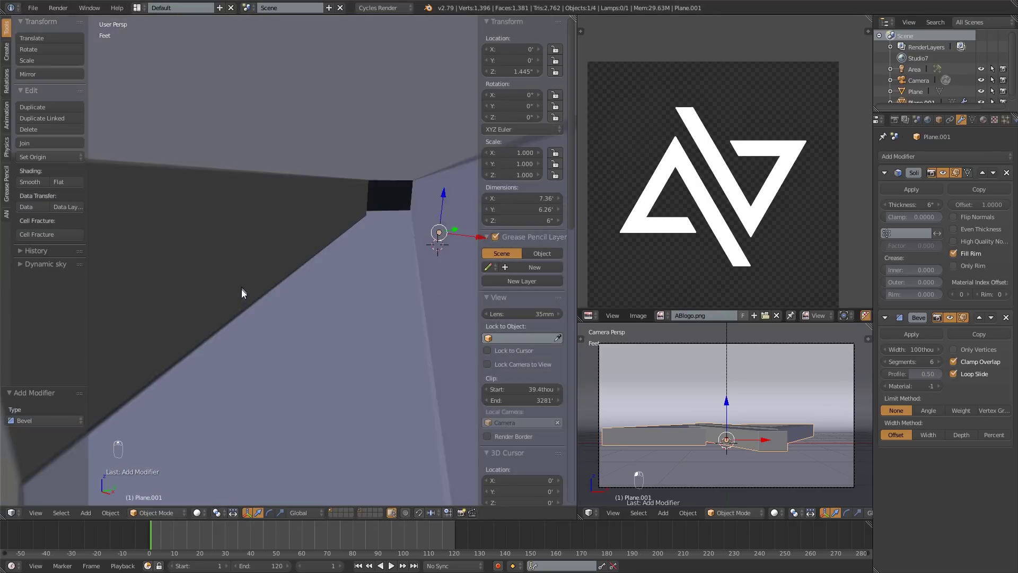
middle_click_drag(241, 289, 251, 316, "shift")
scroll(252, 317, "down", 3)
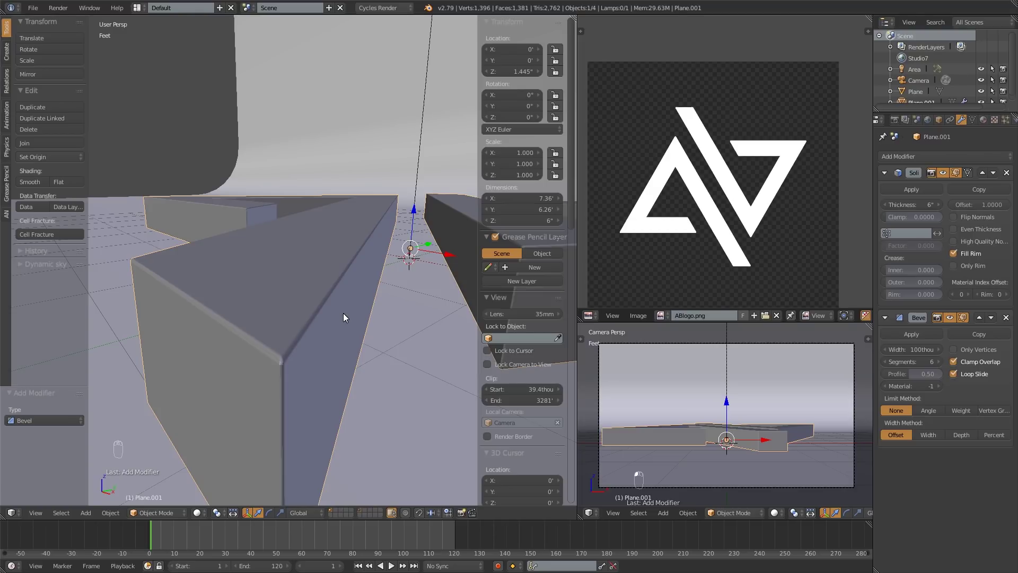
Lower the Bevel segments back to 2 while viewing more of the logo.
scroll(371, 310, "down", 8)
middle_click_drag(364, 317, 392, 295)
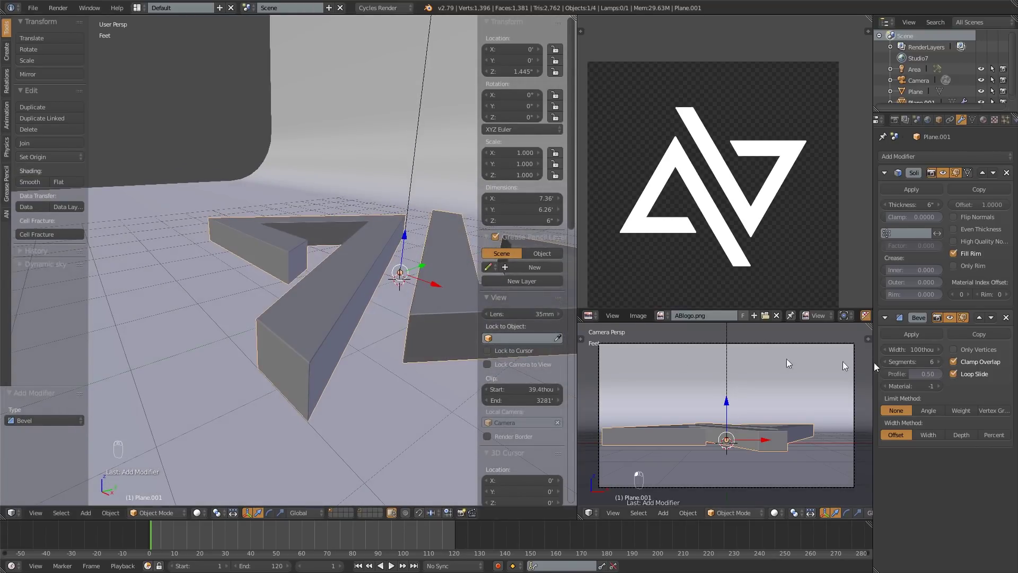
left_click(886, 361)
left_click(887, 362)
left_click(886, 361)
left_click(887, 361)
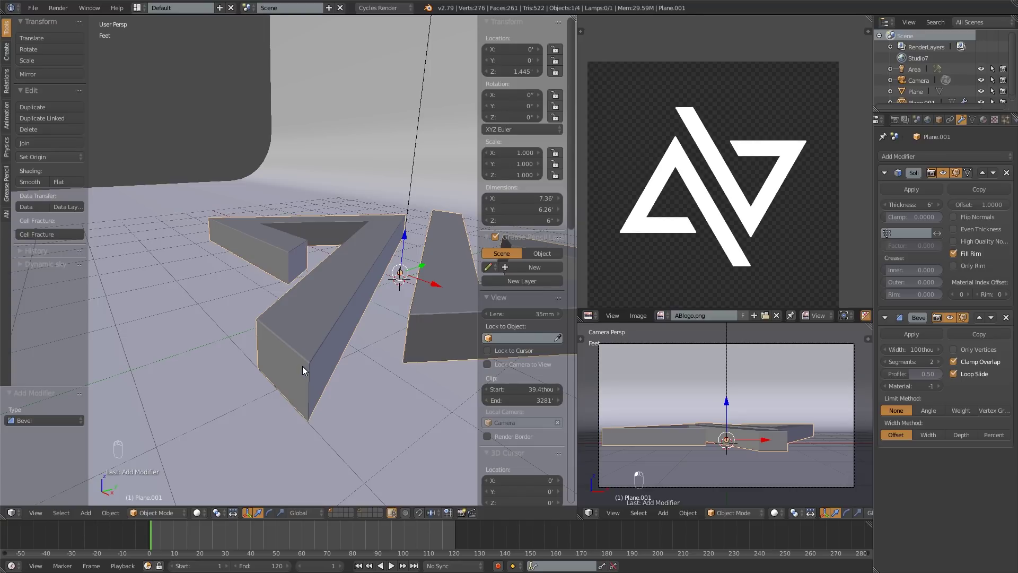
Inspect the bevelled corner closely and apply smooth shading to the logo.
scroll(303, 366, "up", 5)
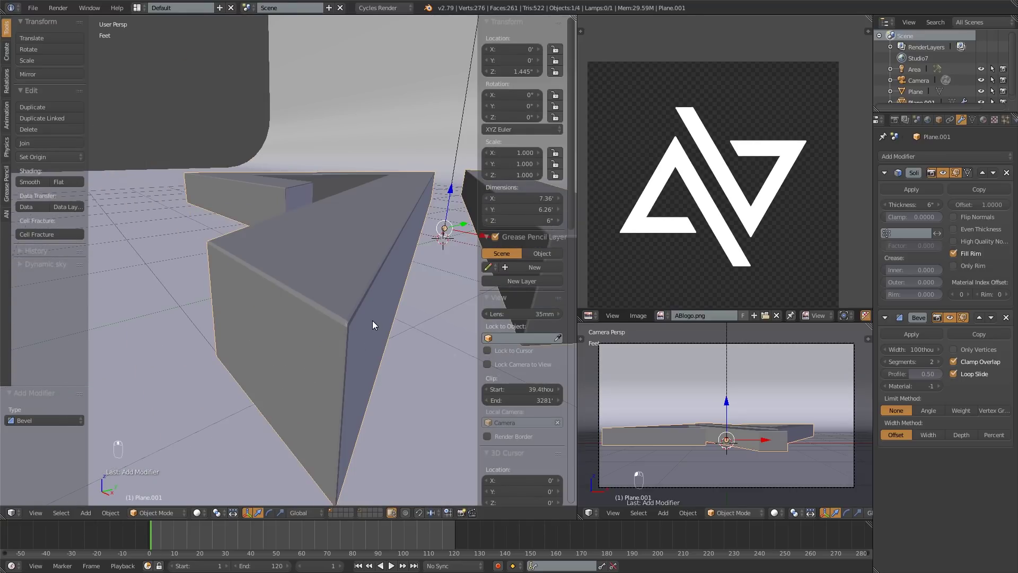
middle_click_drag(372, 322, 365, 324)
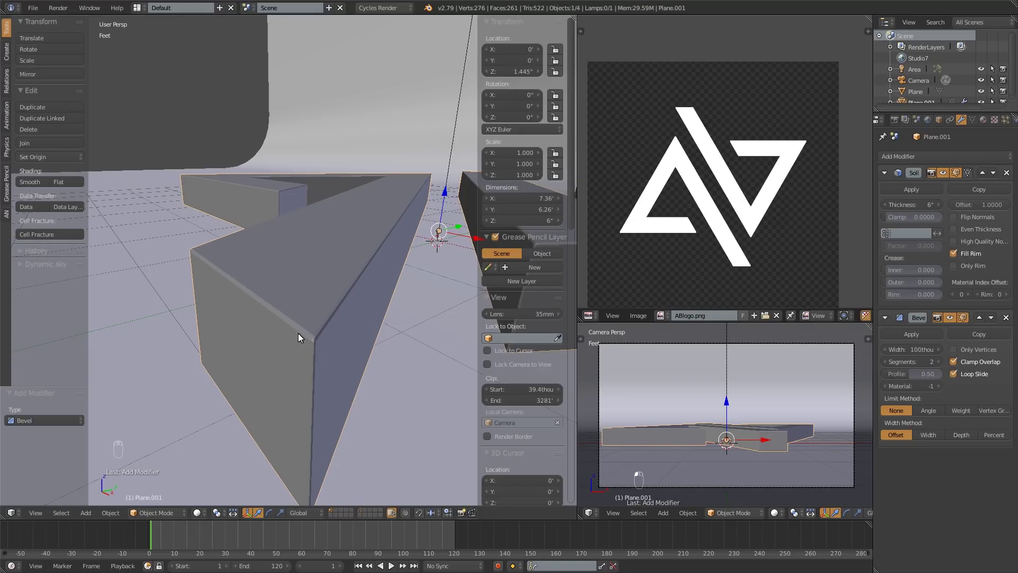
scroll(299, 333, "down", 5)
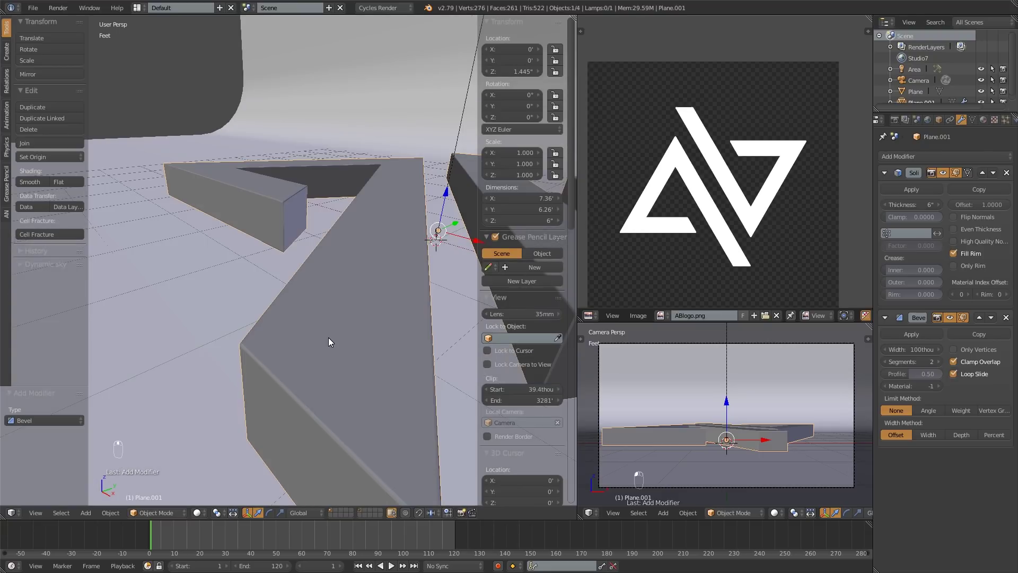
scroll(328, 318, "up", 5)
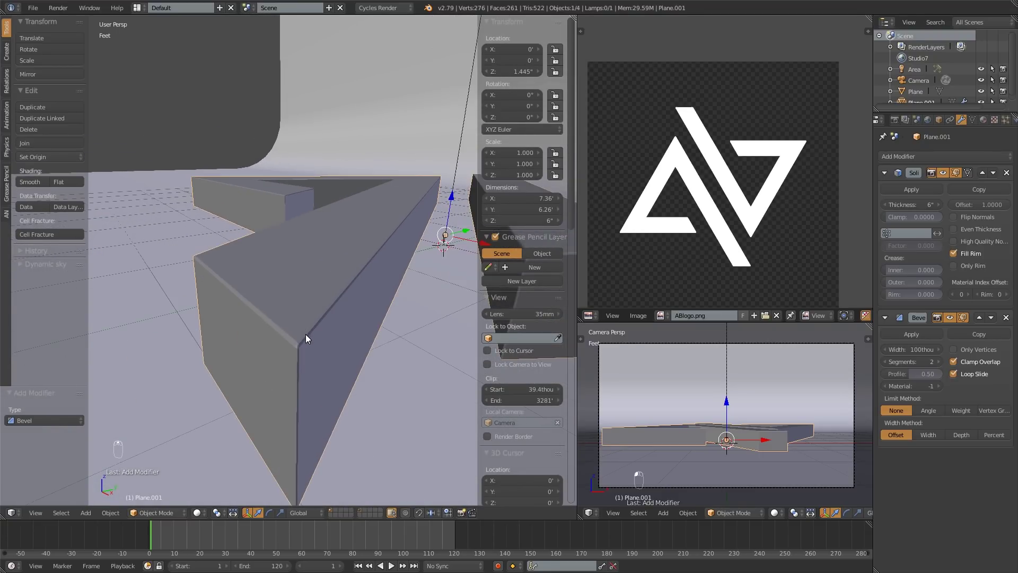
scroll(306, 334, "up", 1)
scroll(284, 386, "down", 1)
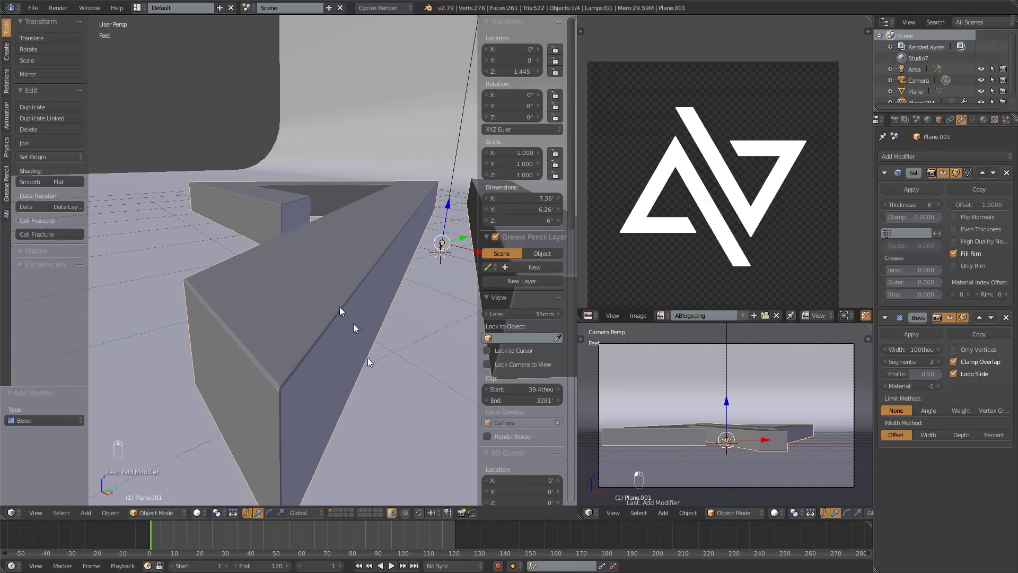
left_click(25, 183)
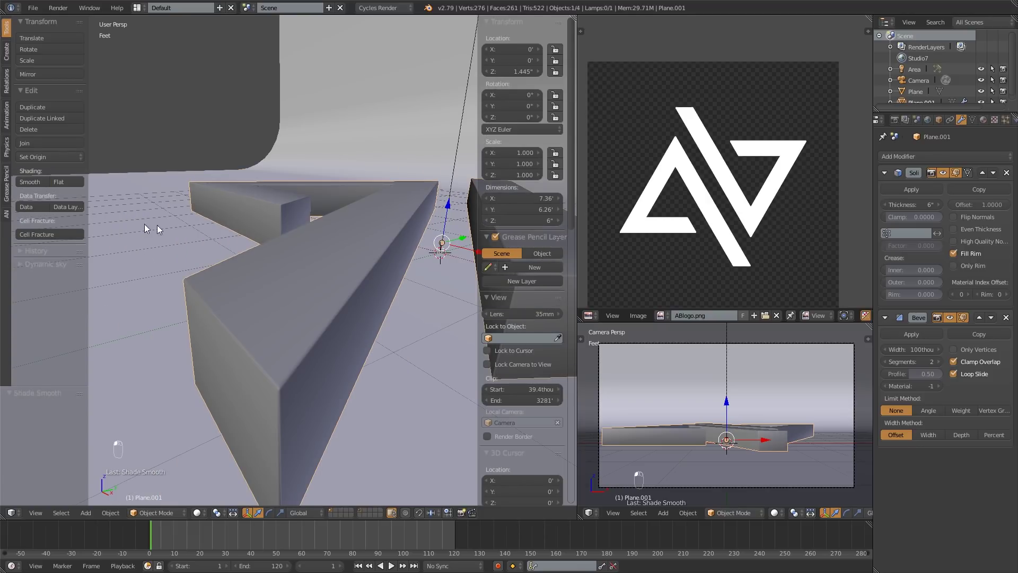
scroll(222, 230, "down", 2)
scroll(381, 330, "up", 3)
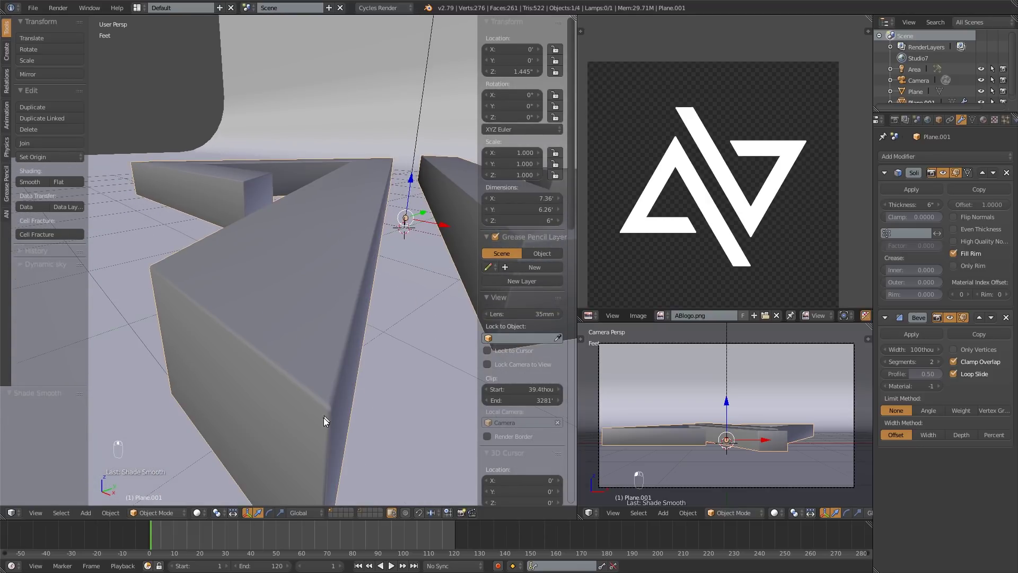
Switch the logo to flat shading for comparison and back to smooth shading, and look over the whole shape.
left_click(62, 184)
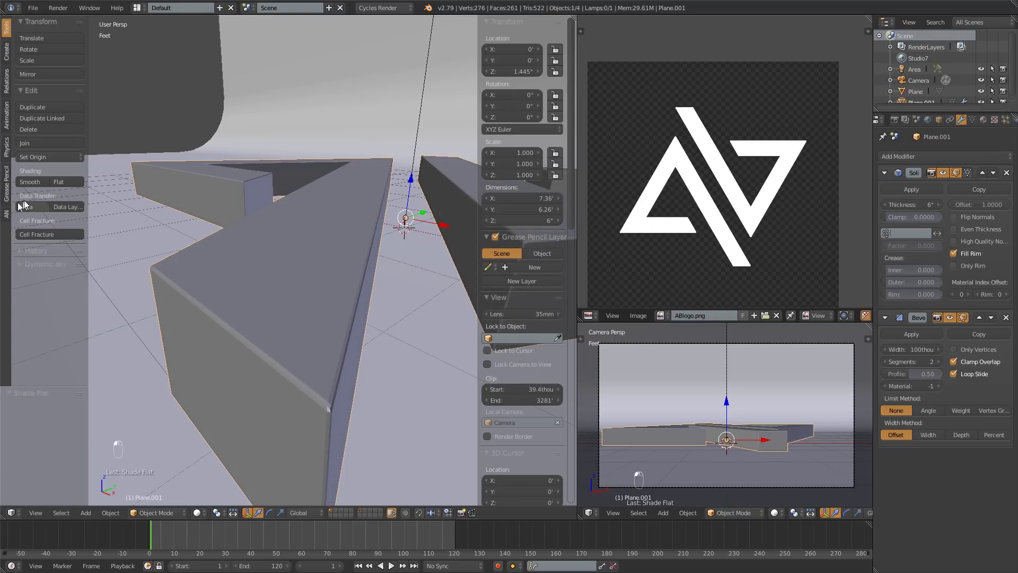
left_click(30, 182)
scroll(279, 240, "down", 3)
middle_click_drag(286, 243, 341, 278)
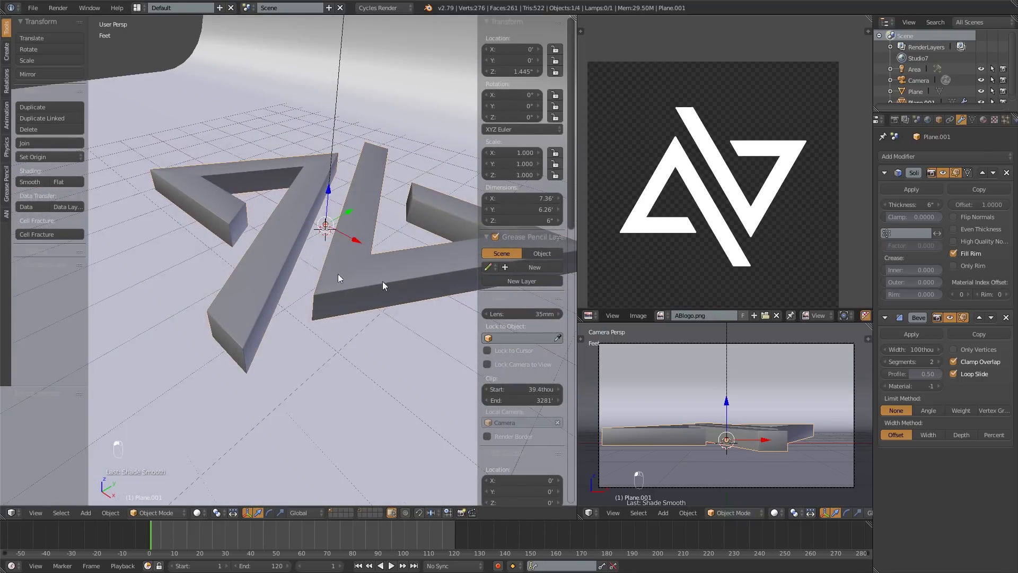
Toggle the Bevel modifier's viewport display off and on to compare the logo with and without rounded edges.
left_click(953, 319)
left_click(953, 319)
left_click(952, 319)
left_click(953, 319)
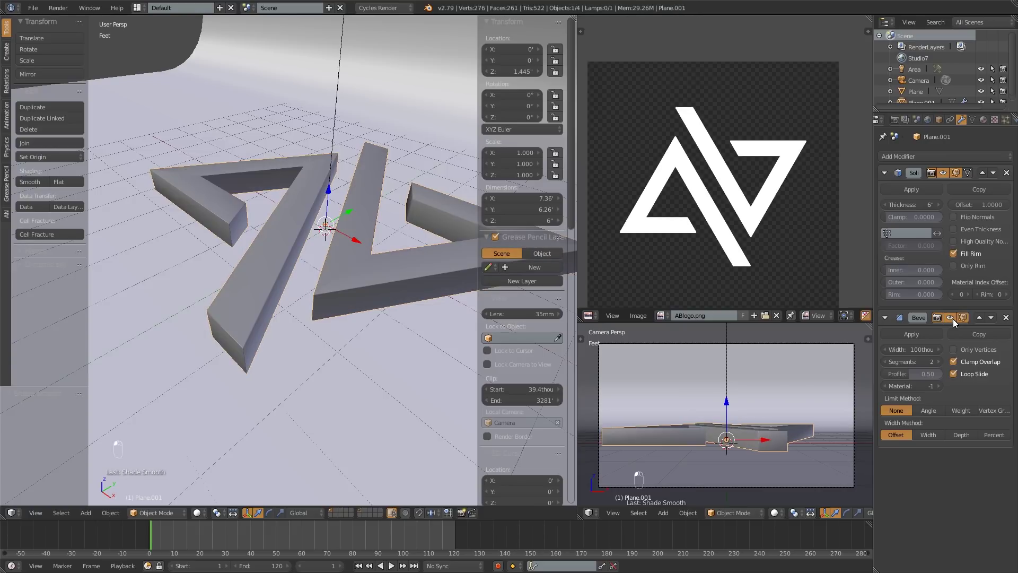
left_click(953, 319)
left_click(953, 319)
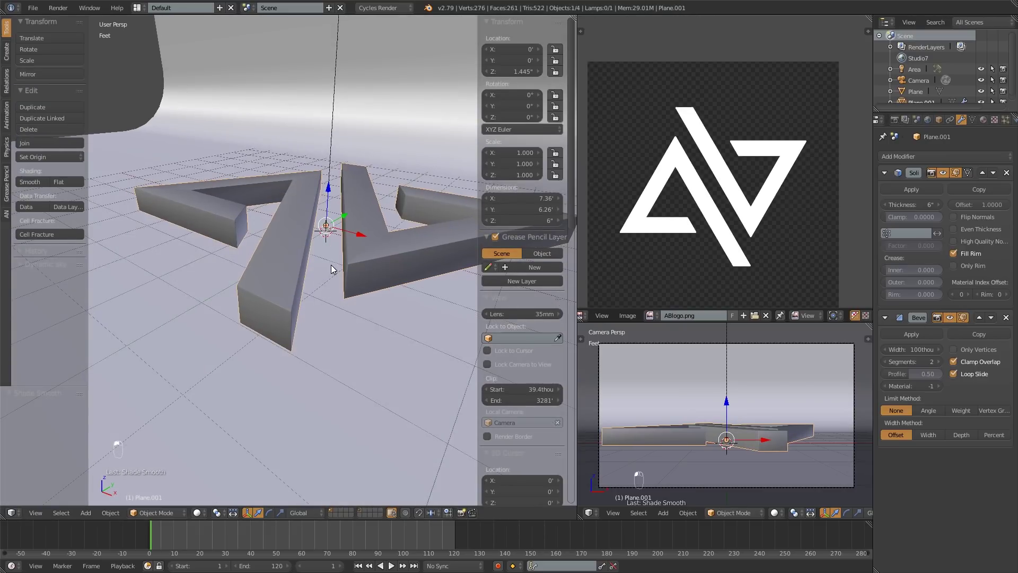
Inspect the logo's surfaces up close, comparing flat shading with smooth shading and leaving it smooth.
scroll(287, 292, "up", 4)
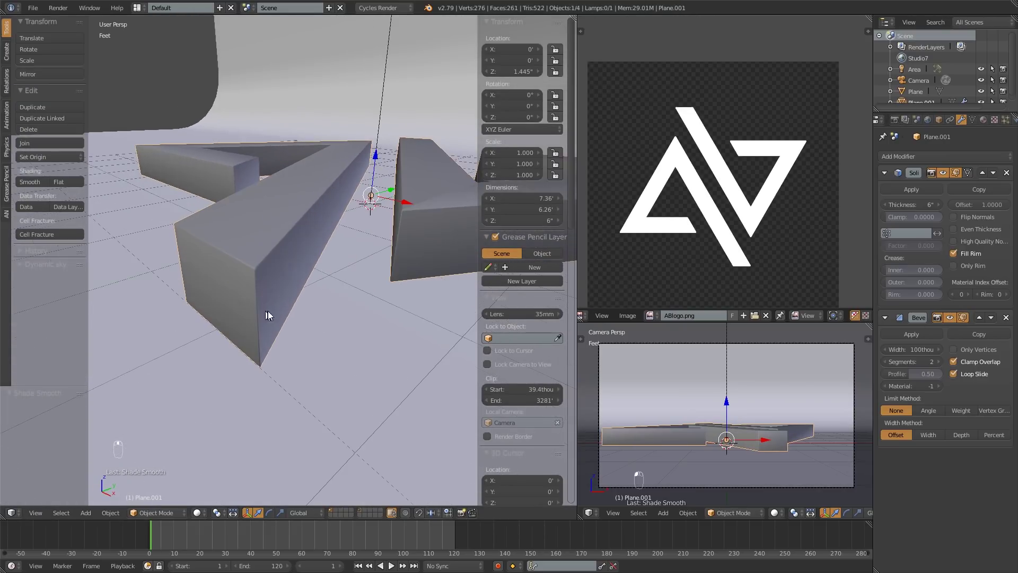
scroll(379, 265, "up", 2)
scroll(379, 271, "up", 2)
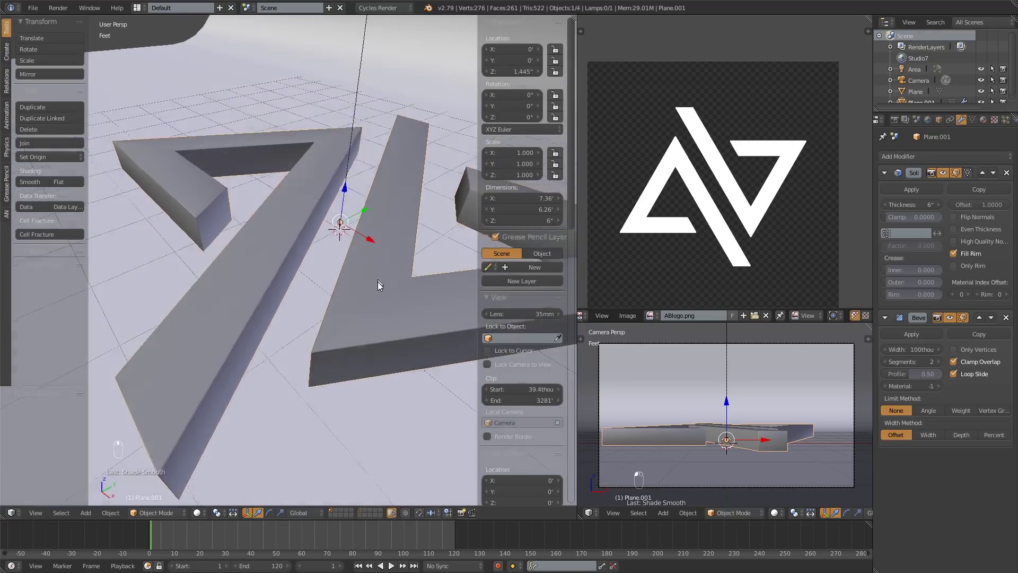
scroll(376, 309, "up", 1)
middle_click_drag(383, 308, 398, 227)
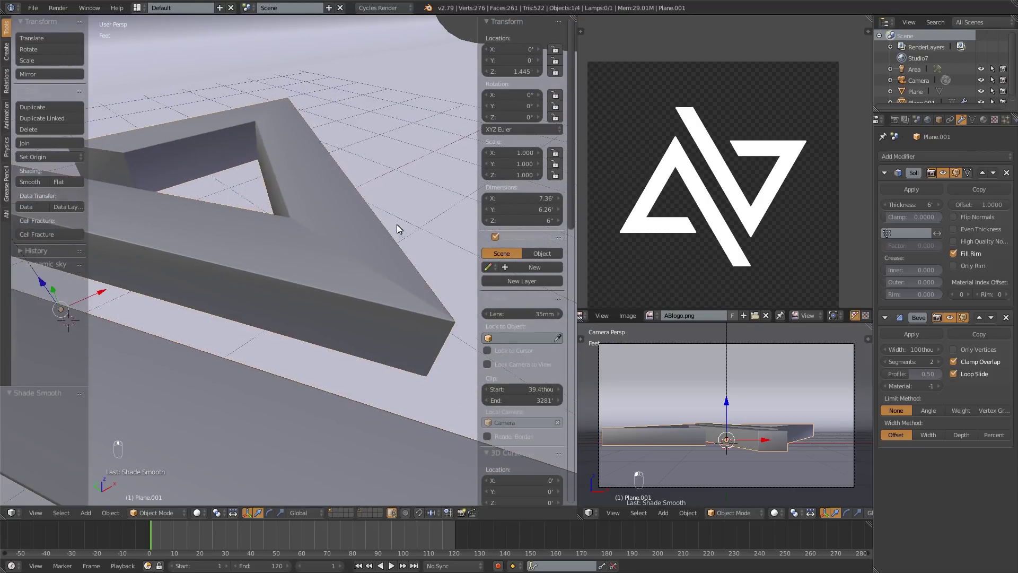
left_click(59, 181)
mouse_move(196, 218)
middle_mouse_down()
mouse_move(321, 242)
mouse_move(93, 215)
middle_mouse_up()
left_click(24, 183)
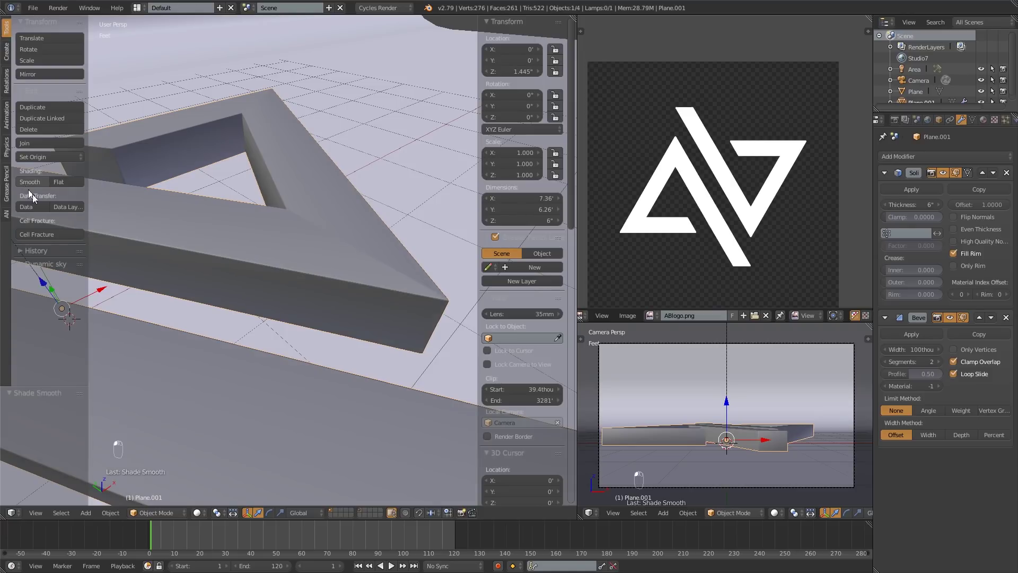
middle_click_drag(334, 295, 362, 282)
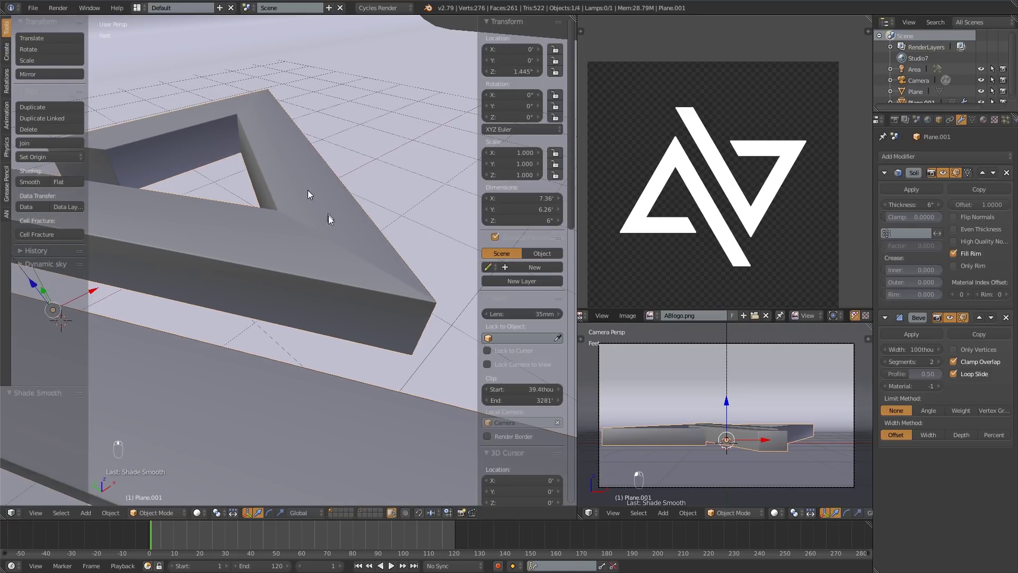
scroll(355, 247, "up", 3)
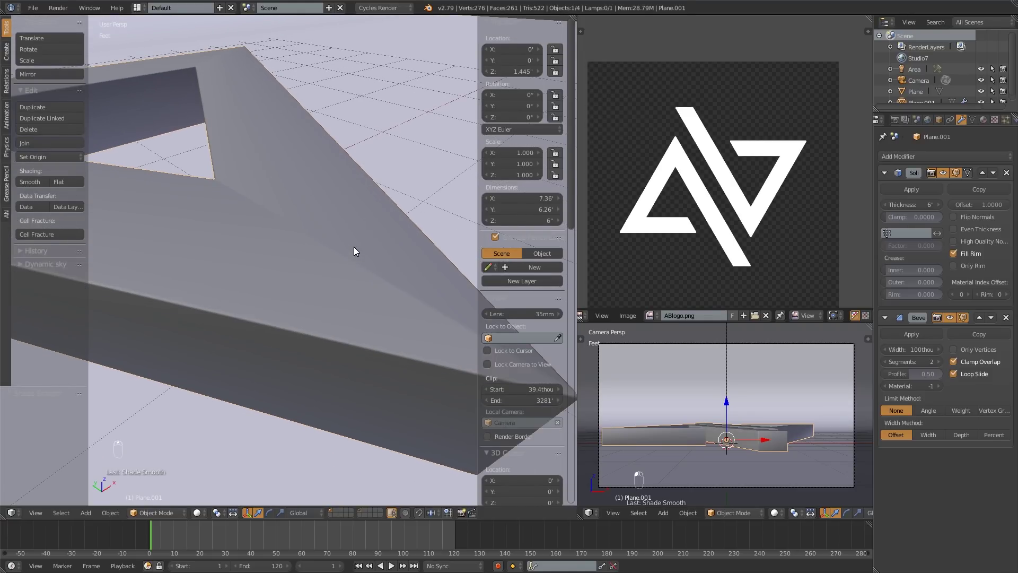
Check the logo's mesh in Edit Mode and wireframe display, returning to a solid view along its long side.
key("Tab")
key("Tab")
key("z")
middle_click_drag(373, 243, 329, 242)
key("z")
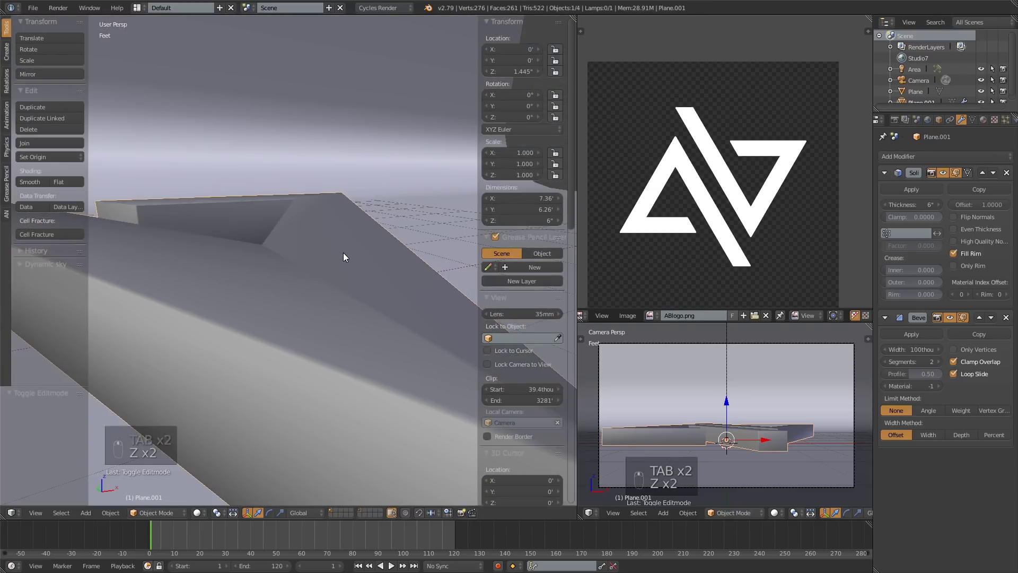
Try 5 Bevel segments on the logo, compare wireframe and solid display, and return the segments to 2.
key("z")
left_click(938, 361)
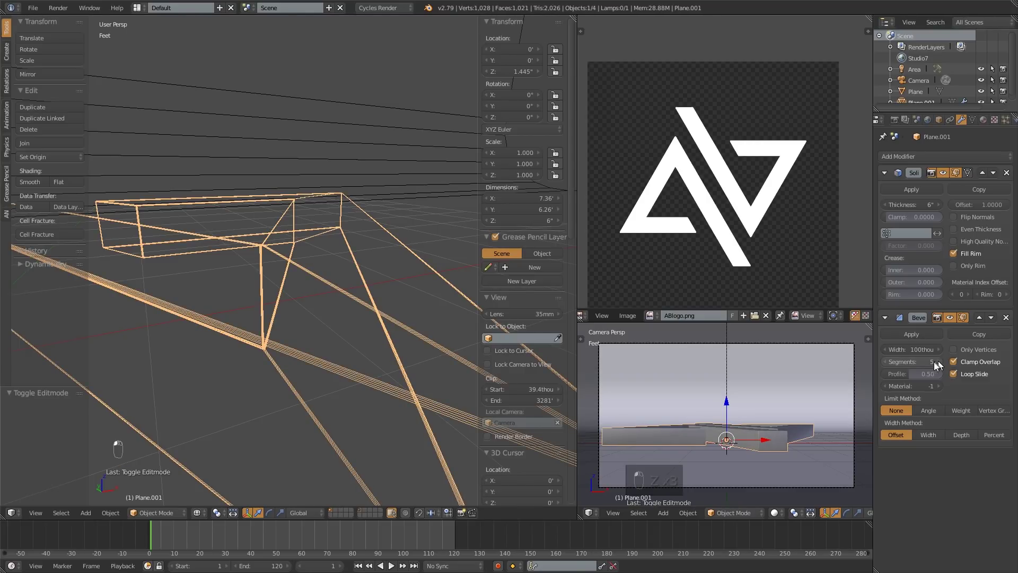
key("z")
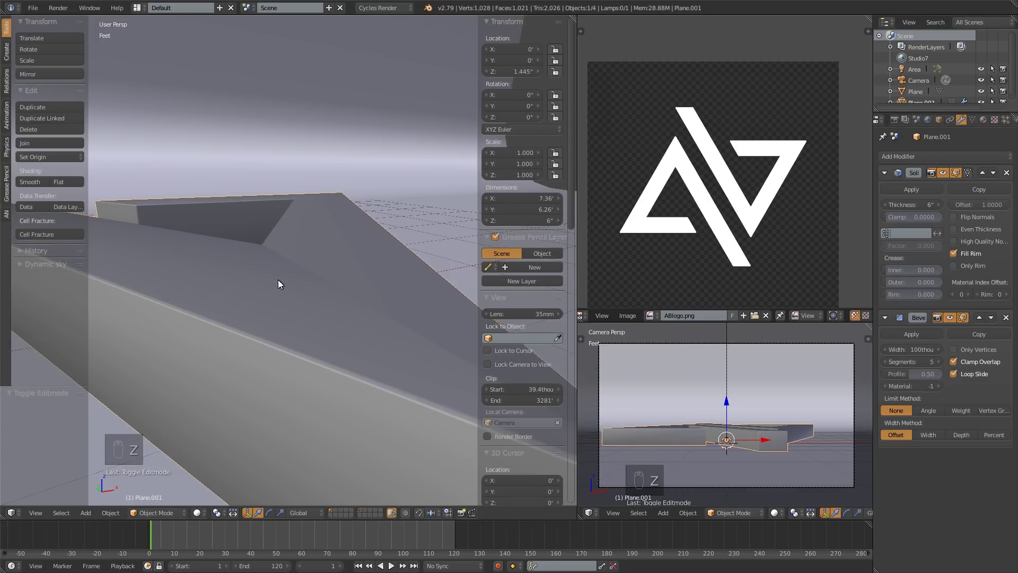
left_click(885, 363)
left_click(885, 363)
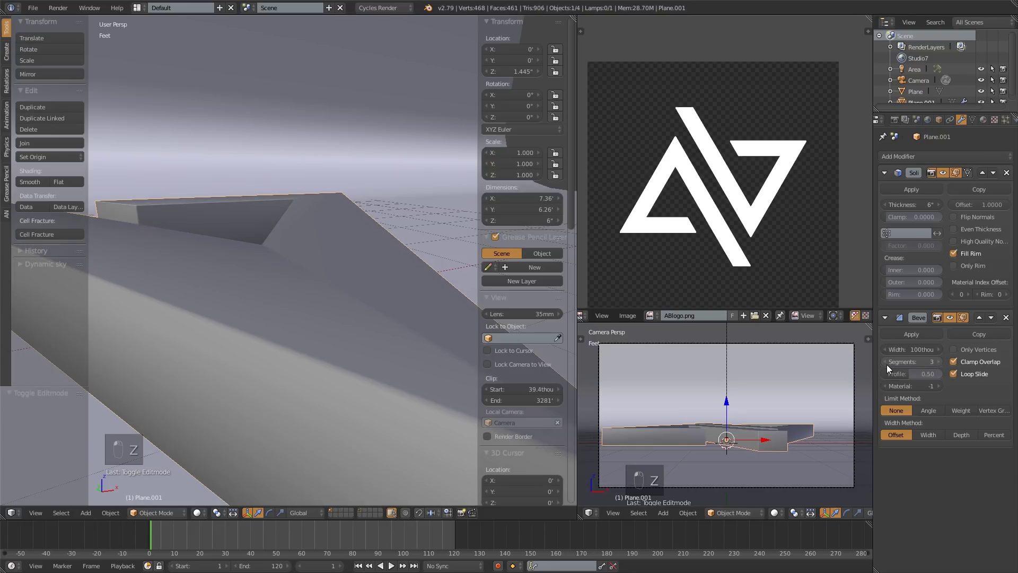
left_click(886, 363)
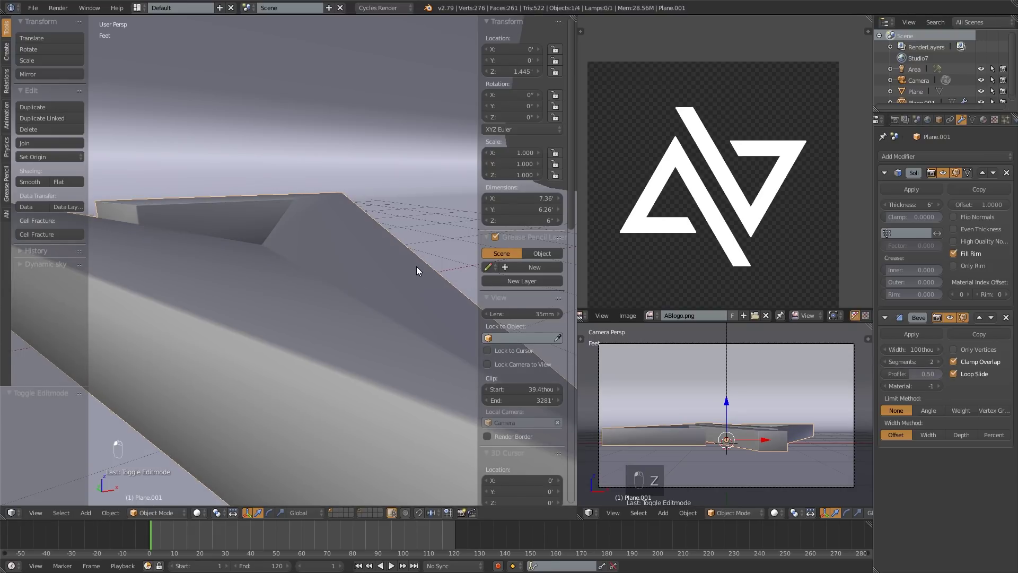
Set the Bevel modifier's limit method to Angle and look over the logo's flat faces.
scroll(416, 266, "down", 5)
mouse_move(417, 295)
middle_mouse_down()
mouse_move(362, 288)
mouse_move(403, 268)
mouse_move(409, 280)
middle_mouse_up()
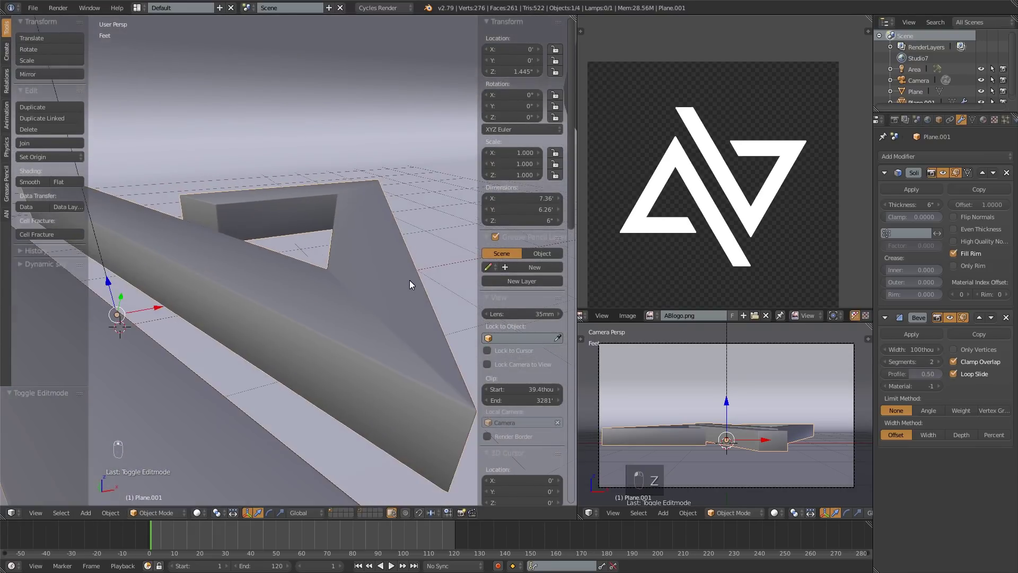
left_click(925, 408)
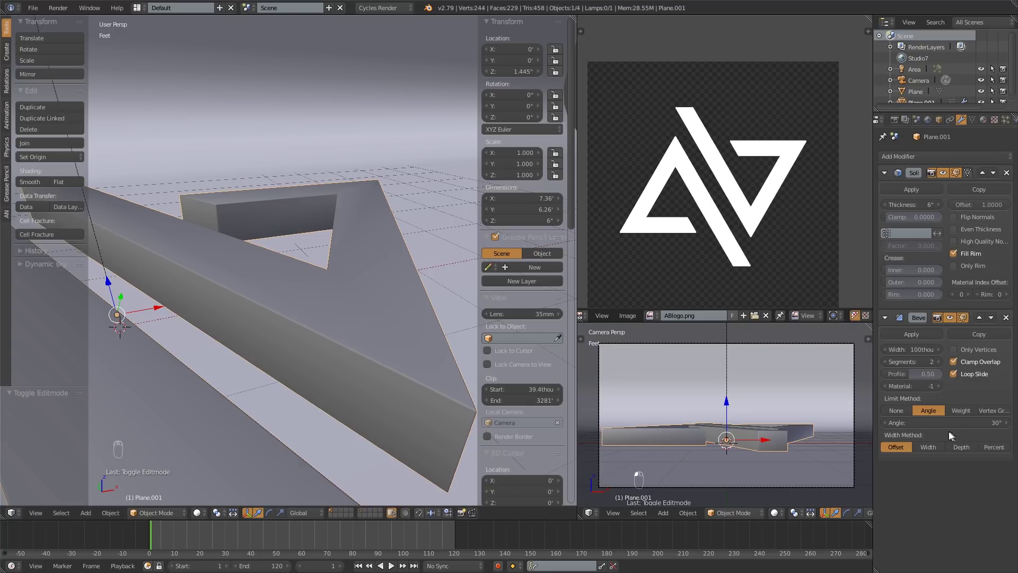
middle_click_drag(300, 222, 276, 214)
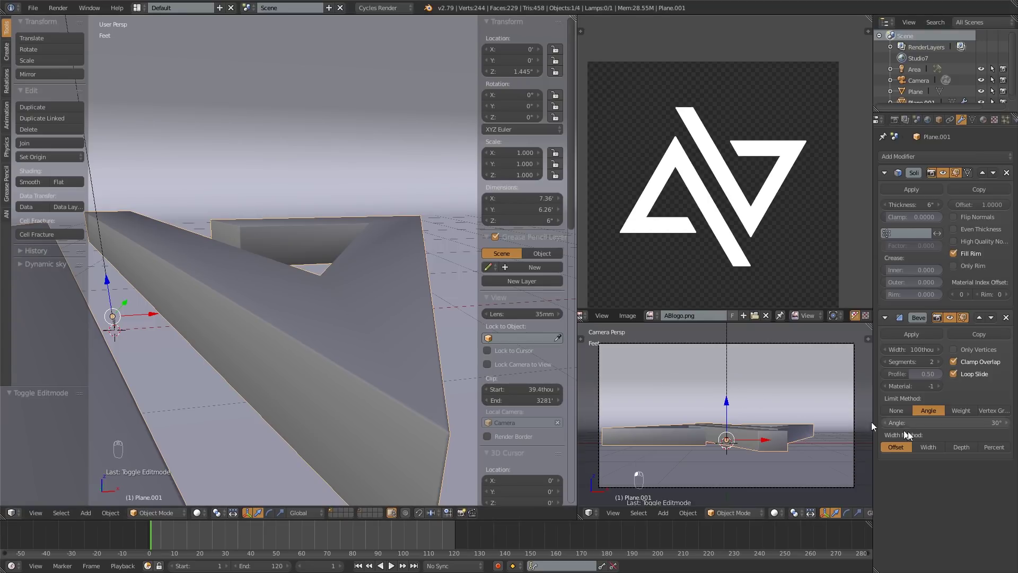
middle_click_drag(224, 304, 315, 264)
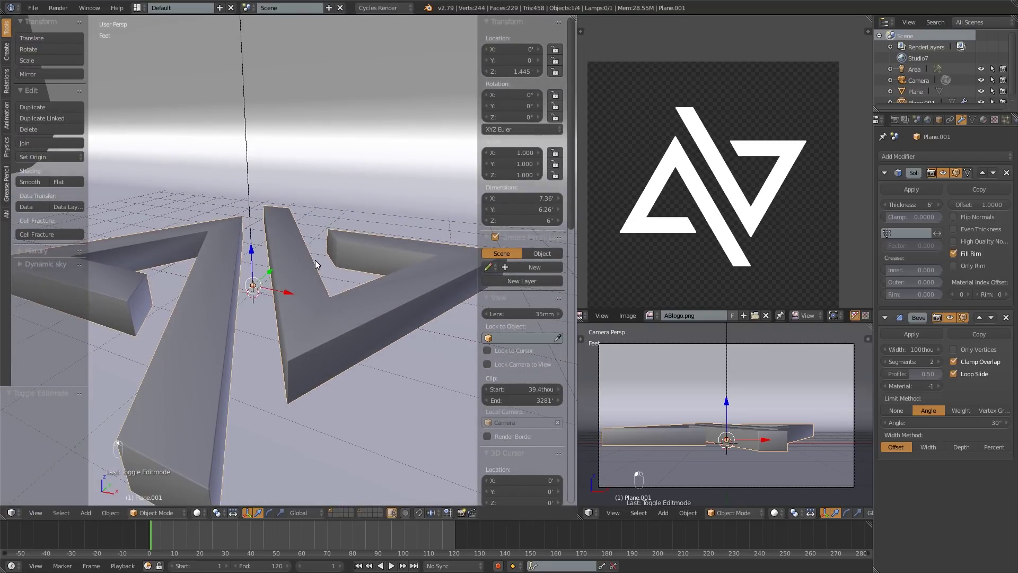
Try extruding all of the logo's faces in Edit Mode wireframe, and undo the extrusion.
key("Tab")
key("a")
key("a")
key("z")
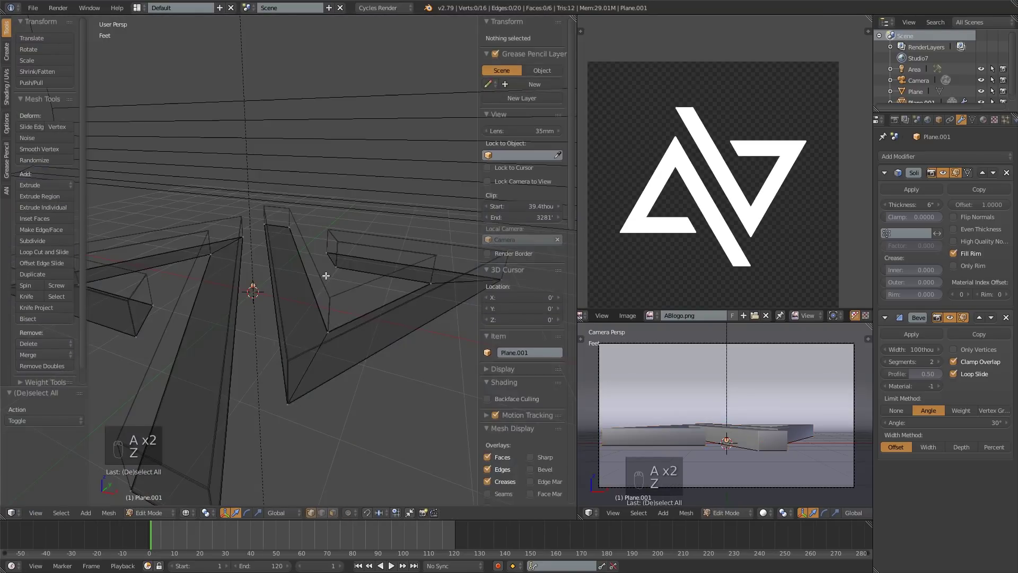
key("a")
key("a")
key("a")
key("a")
key("e")
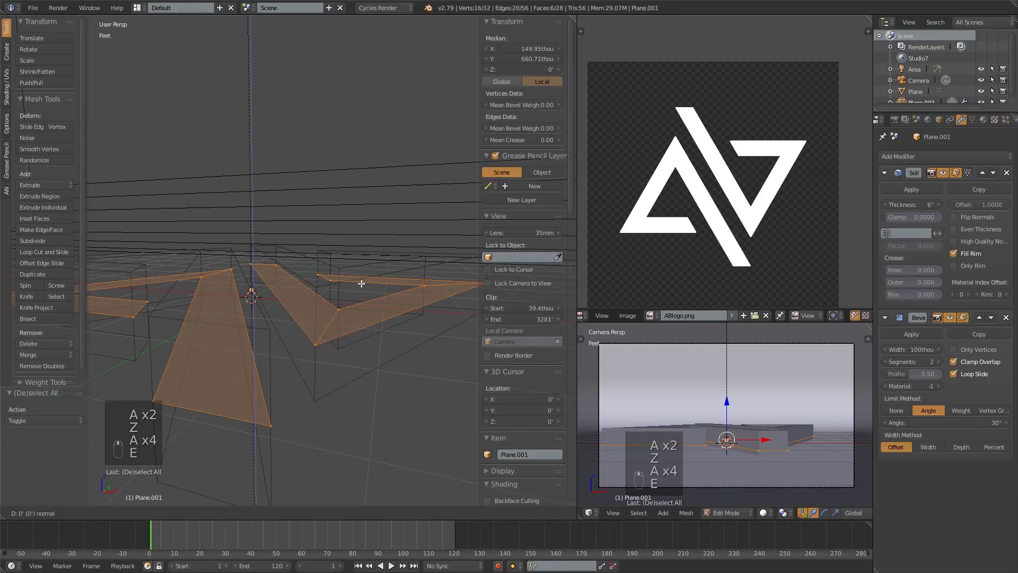
right_click(362, 232)
key("ctrl+z")
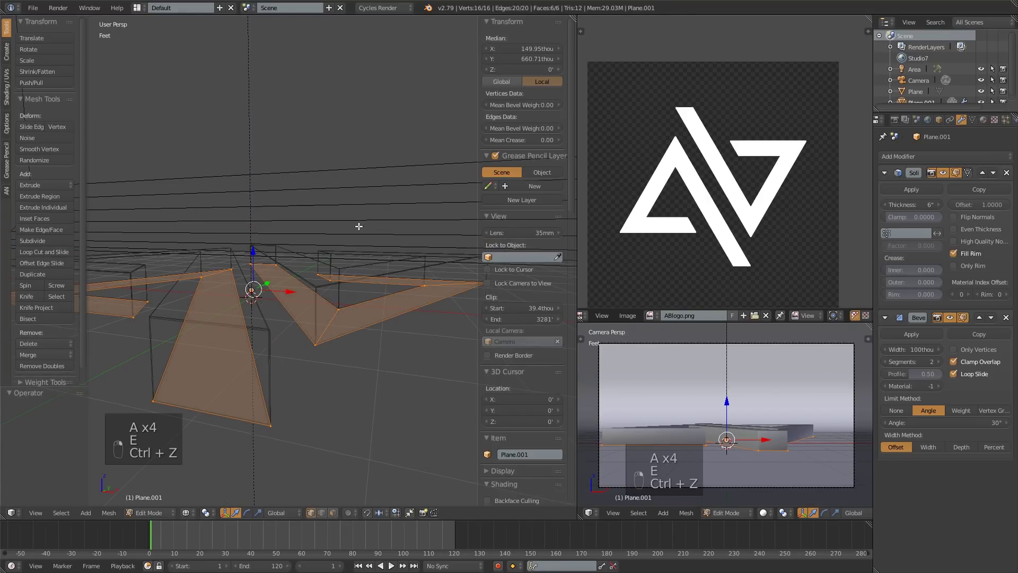
Compare the flat base mesh with the thickened logo in wireframe and solid display, checking the long bar's front corner vertex.
key("Tab")
key("z")
middle_click_drag(351, 274, 367, 291)
key("Tab")
key("z")
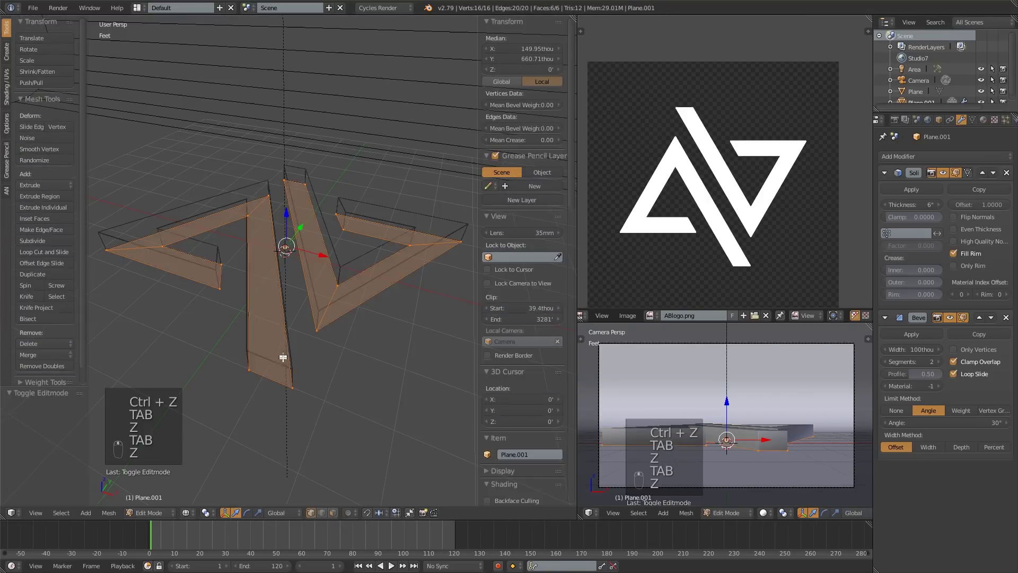
right_click(292, 387)
key("z")
left_click_drag(319, 400, 445, 378)
right_click(445, 378)
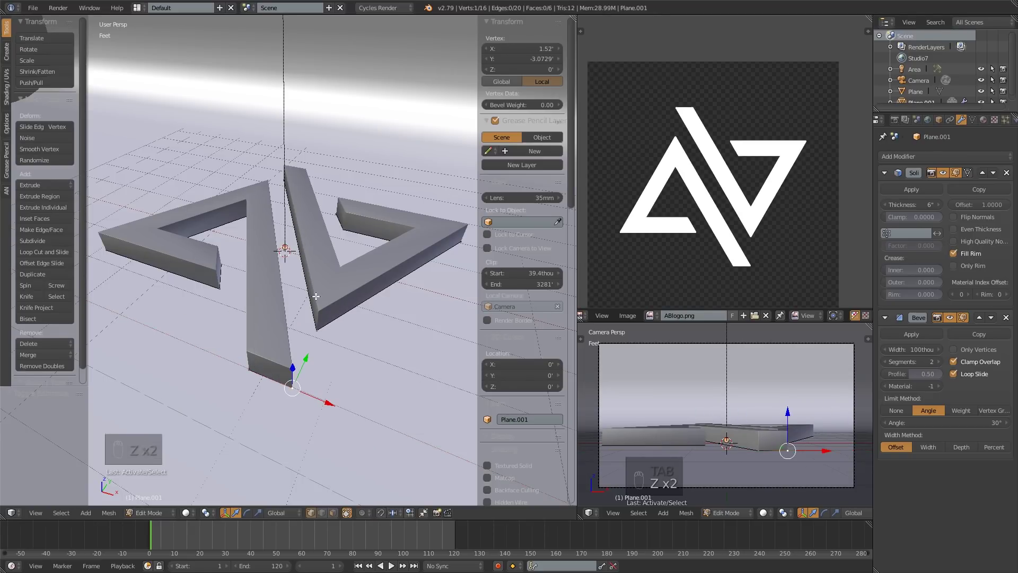
key("Tab")
Orbit the second viewport out of camera view and preview the logo there in rendered shading from several angles.
middle_click_drag(333, 266, 301, 279)
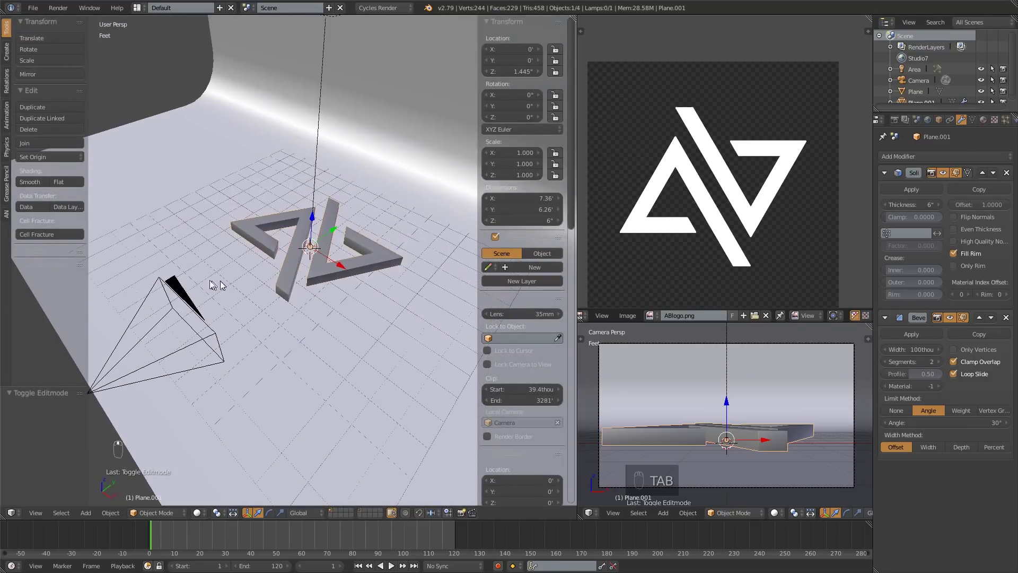
mouse_move(220, 285)
middle_mouse_down()
mouse_move(227, 261)
mouse_move(224, 272)
middle_mouse_up()
middle_click_drag(706, 366, 731, 399)
scroll(734, 400, "up", 2)
key("shift+z")
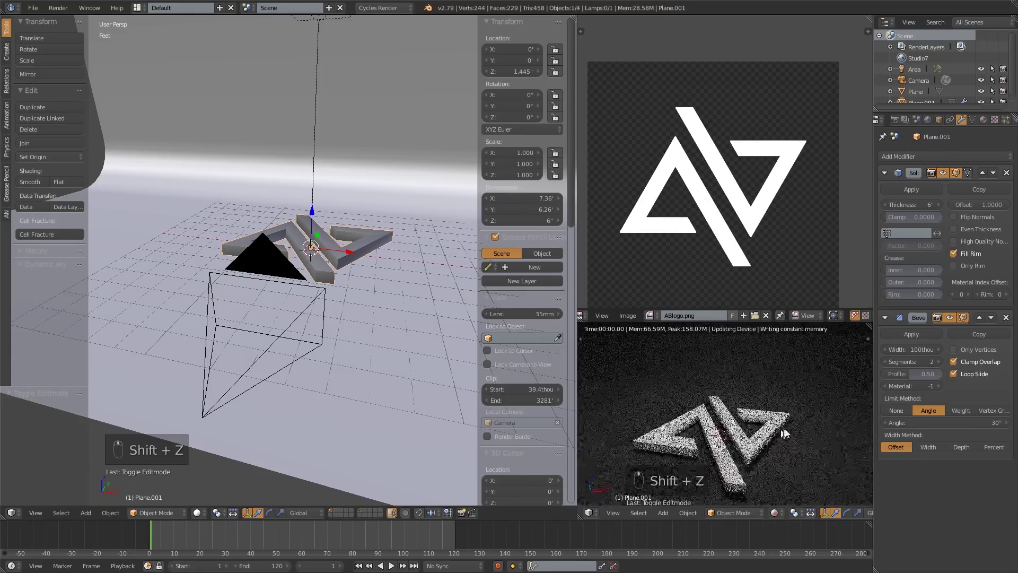
middle_click_drag(785, 434, 702, 419)
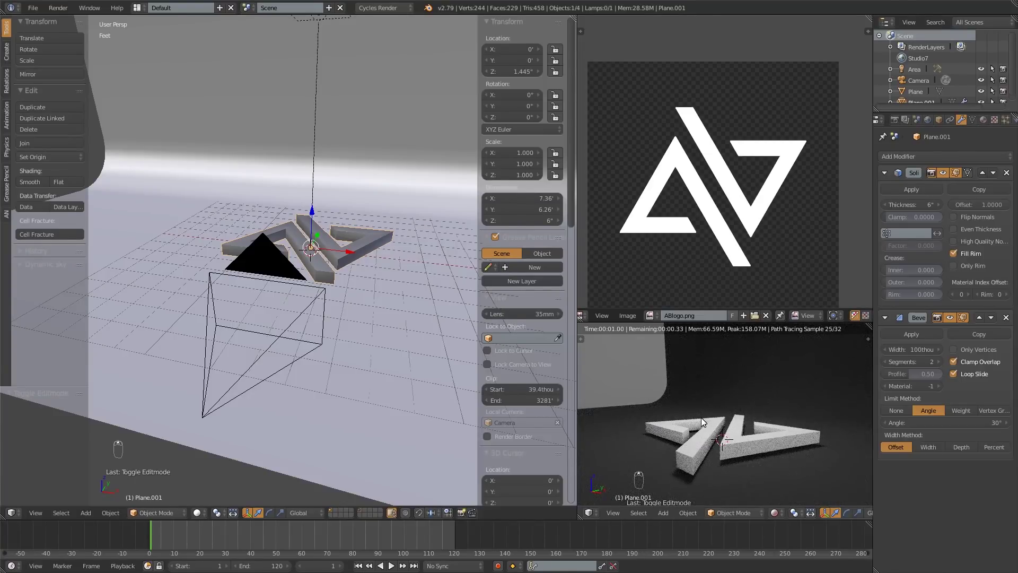
key("KP_Decimal")
middle_click_drag(709, 384, 750, 471)
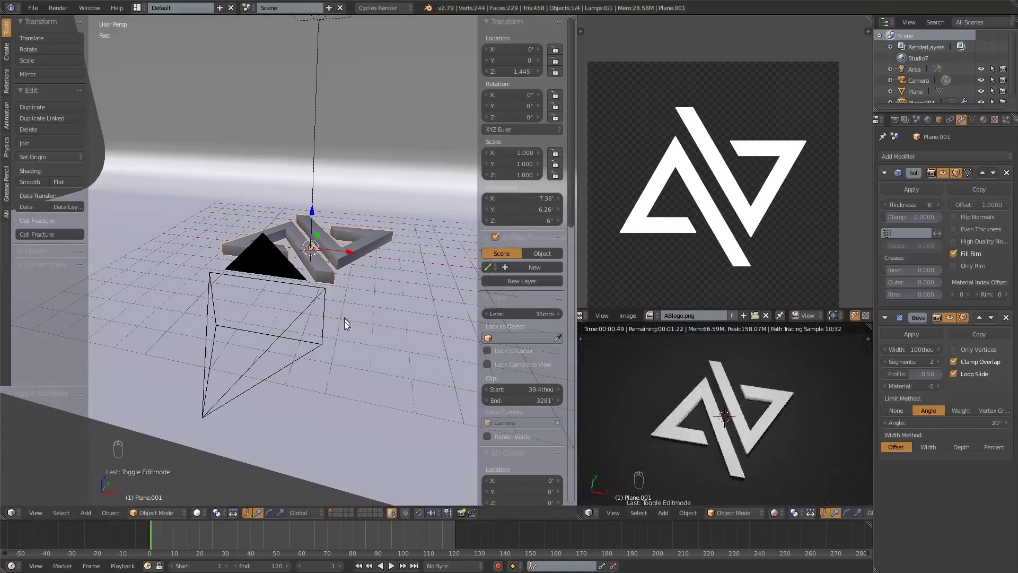
Examine the rendered logo's edges up close and the whole shape, and switch the preview back to solid shading.
middle_click_drag(345, 321, 349, 343)
middle_click_drag(666, 408, 677, 387)
scroll(725, 408, "up", 5)
scroll(725, 413, "up", 2)
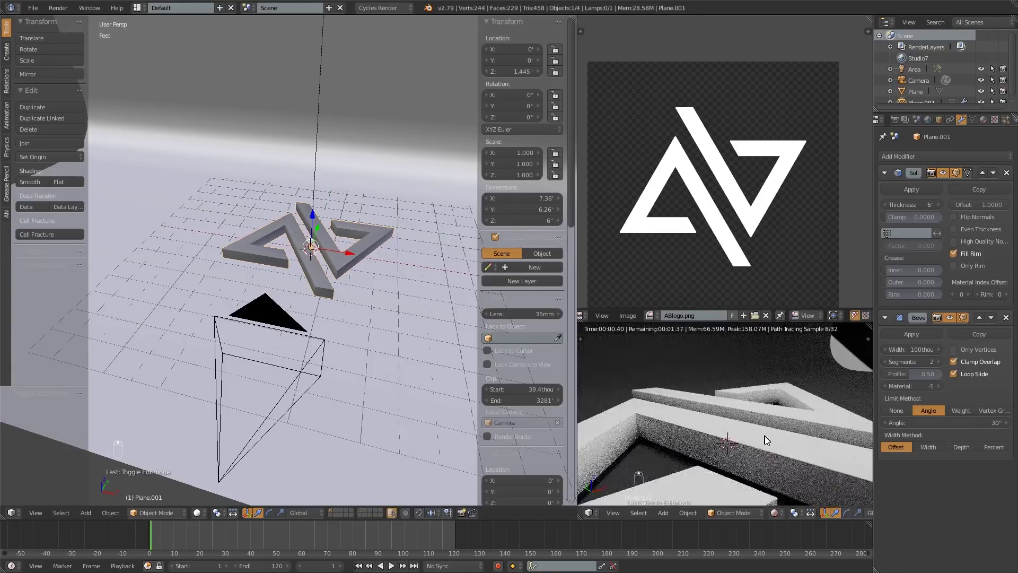
scroll(764, 437, "up", 4)
middle_click_drag(764, 437, 593, 412)
scroll(745, 426, "down", 5)
scroll(765, 412, "down", 5)
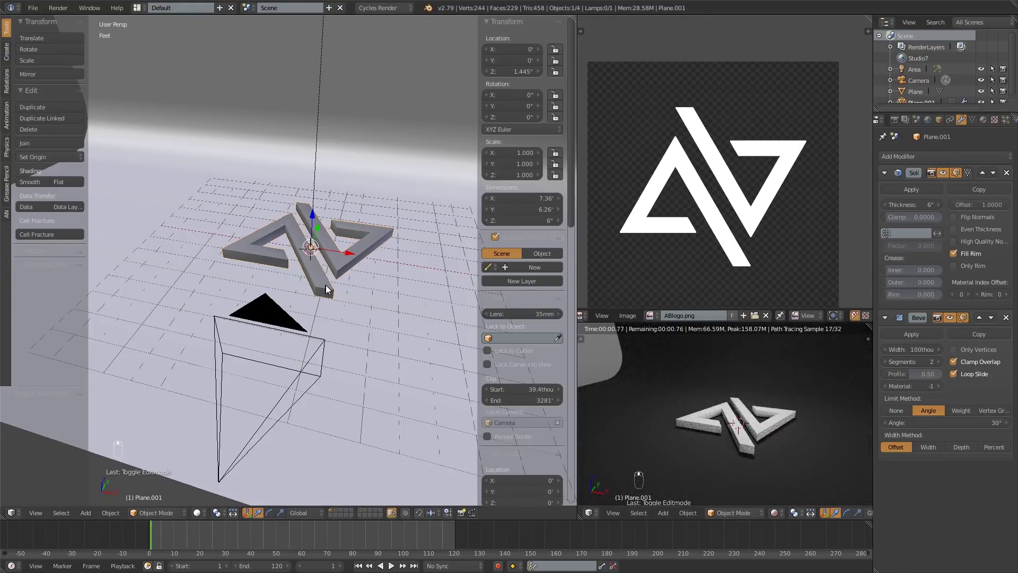
middle_click_drag(326, 289, 368, 311)
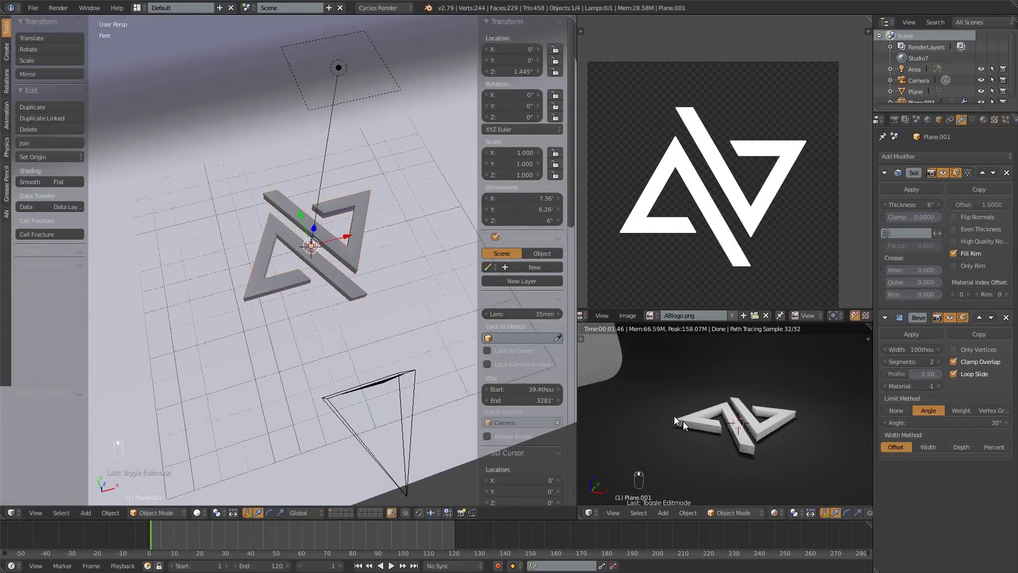
key("shift+z")
Select the scene camera and set it as the active camera, looking through it in the main viewport.
mouse_move(400, 269)
middle_mouse_down()
mouse_move(300, 217)
mouse_move(248, 240)
mouse_move(297, 225)
mouse_move(388, 288)
middle_mouse_up()
right_click(248, 240)
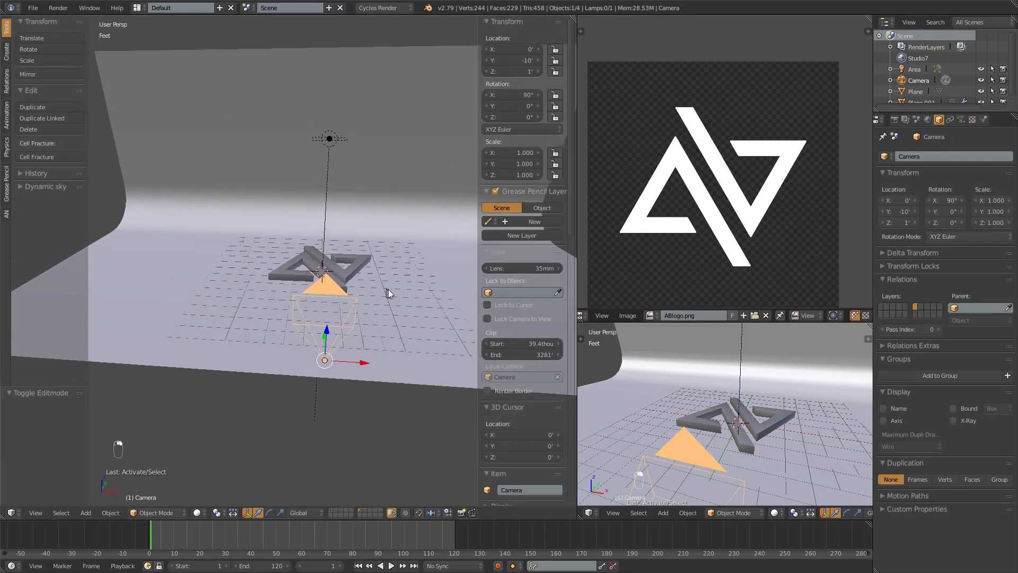
scroll(390, 288, "up", 2)
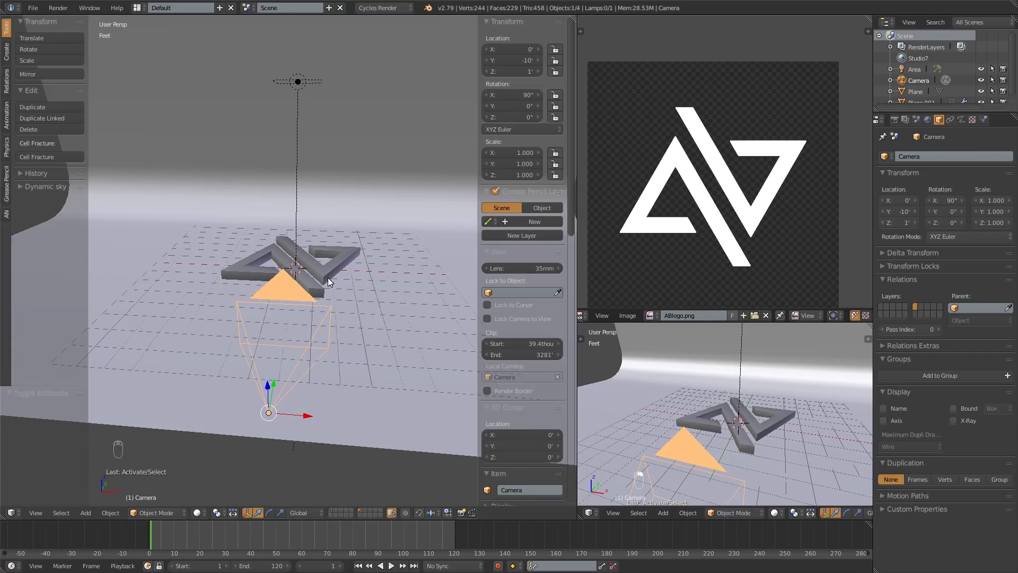
key("ctrl+KP_0")
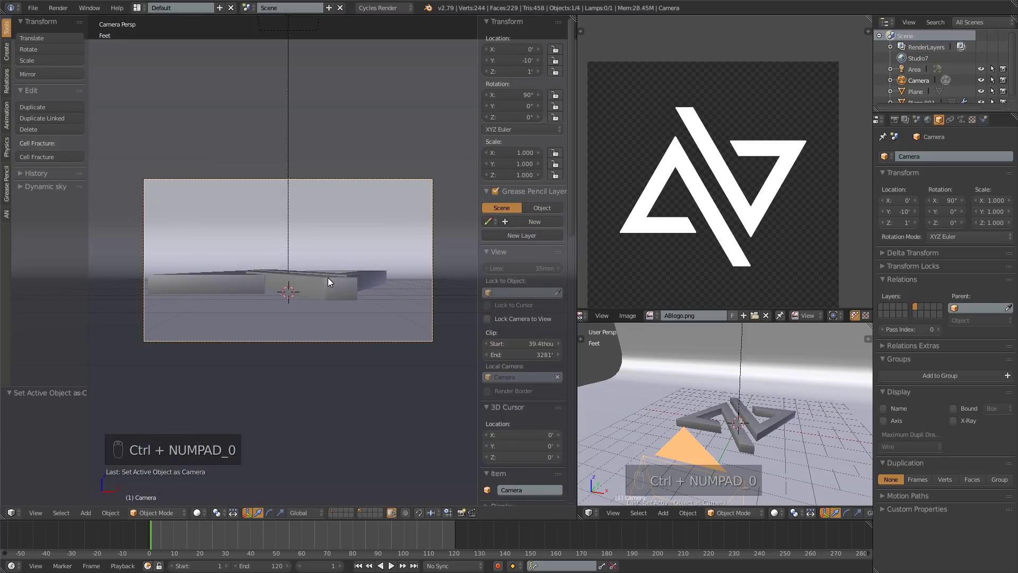
Move the scene camera around the studio in walk navigation, trying distant and near views of the whole logo from both sides.
right_click(436, 228)
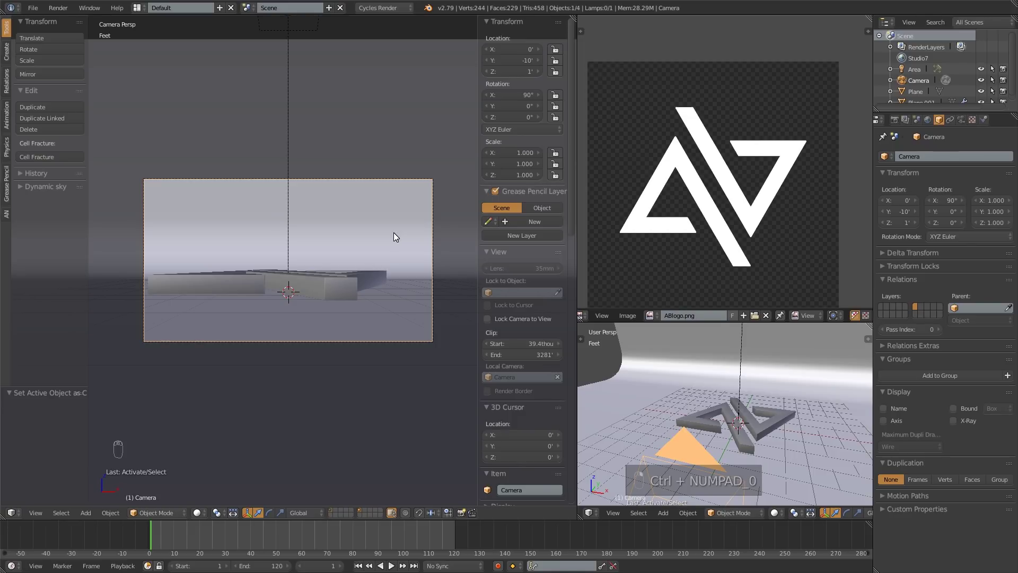
key("shift+f")
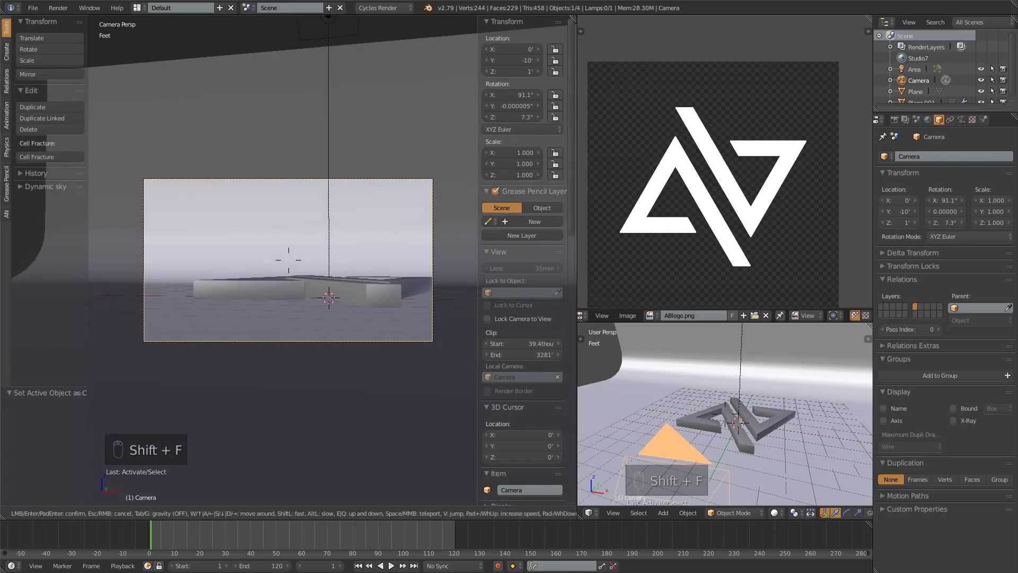
key("s")
key("a")
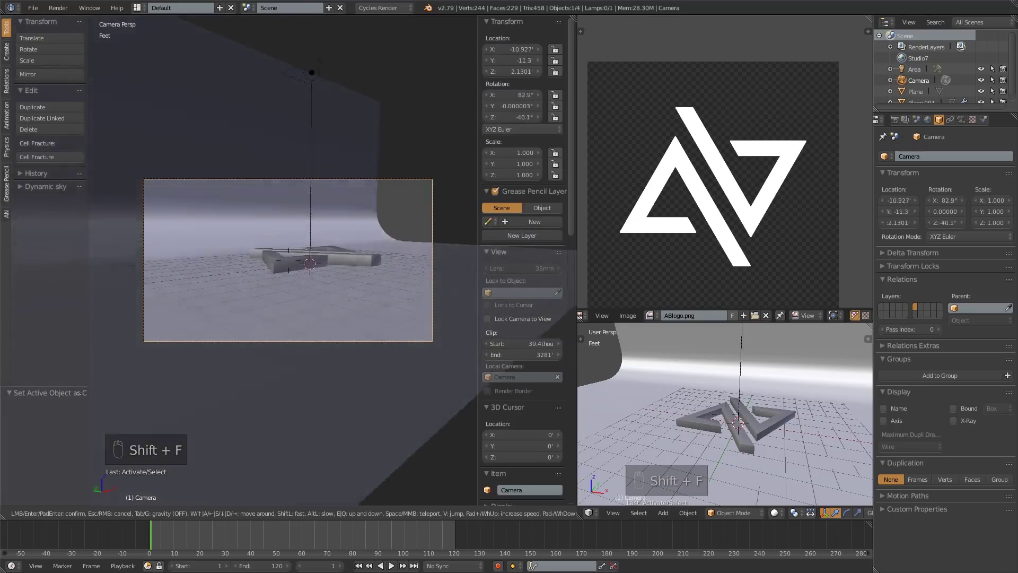
key("w")
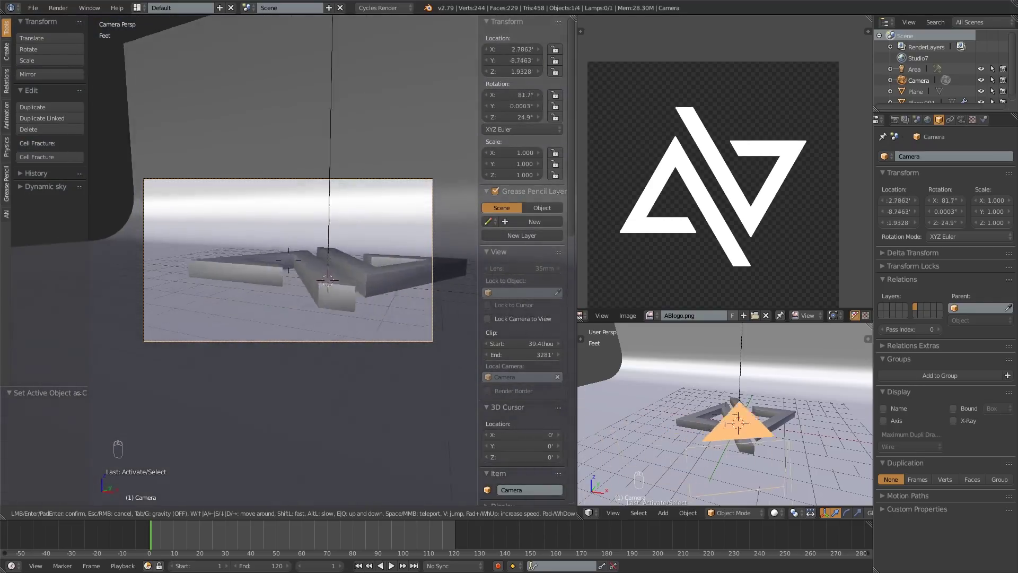
key("a")
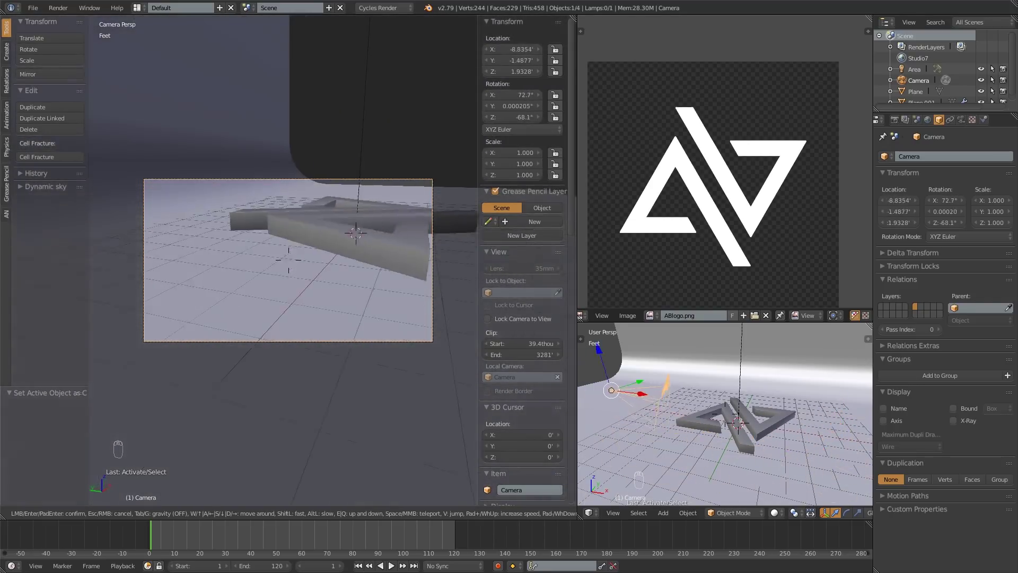
key("s")
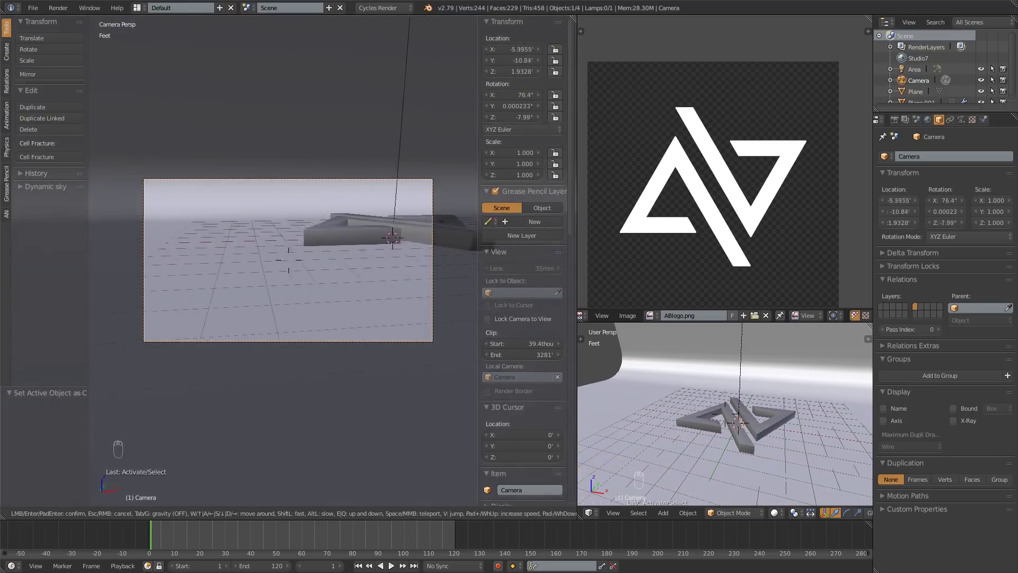
key("s")
key("a")
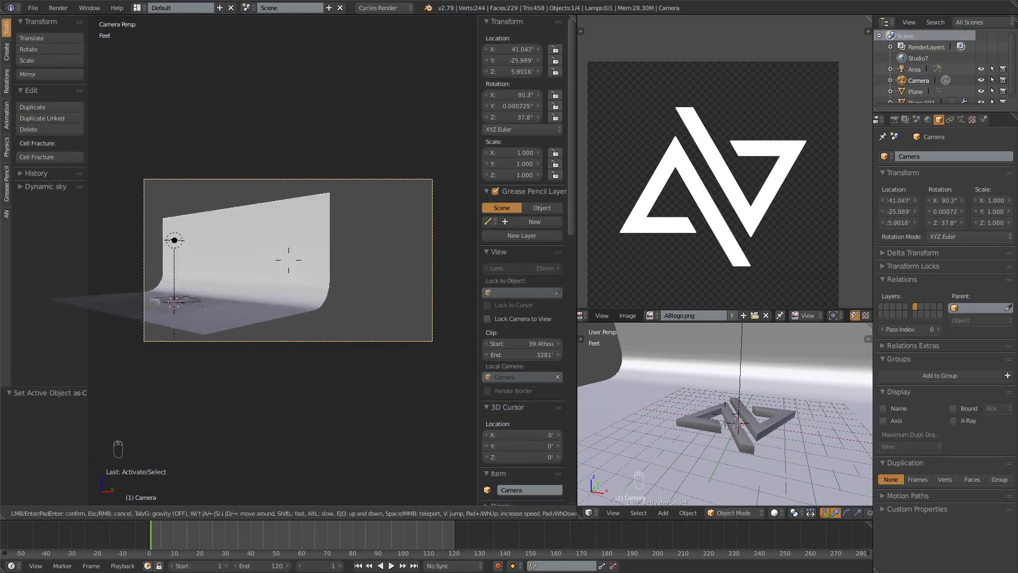
key("a")
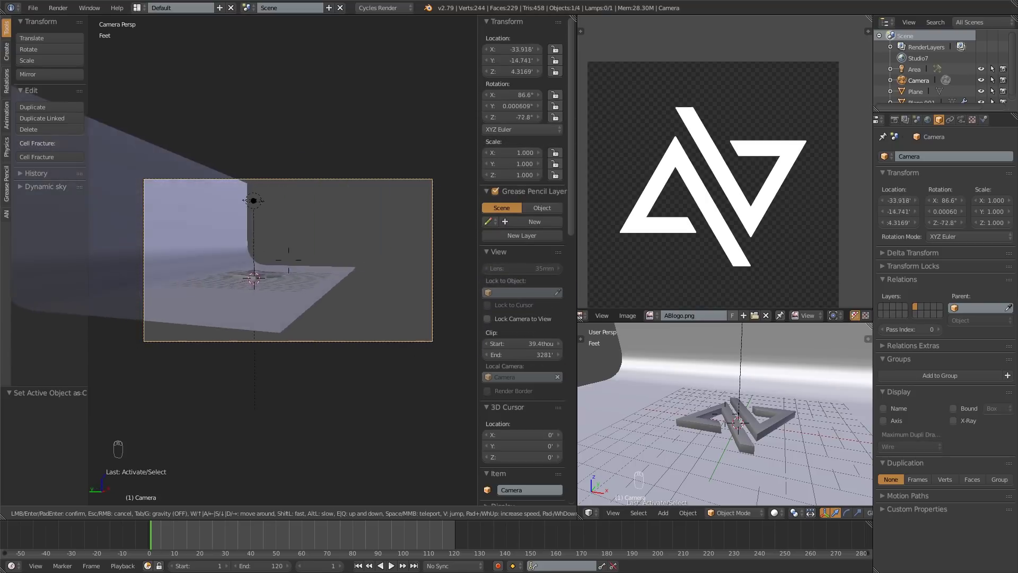
key("w")
key("d")
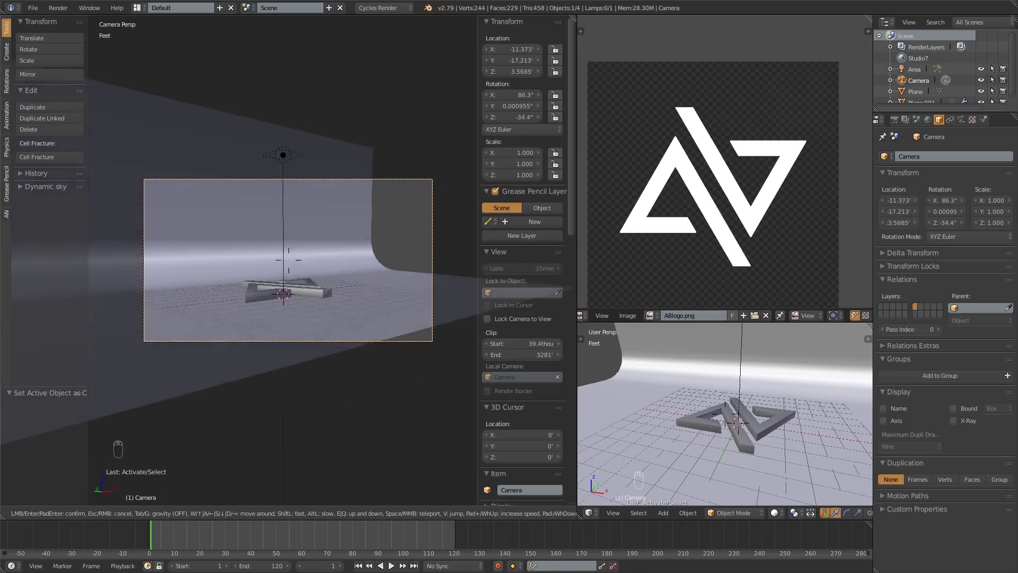
key("w")
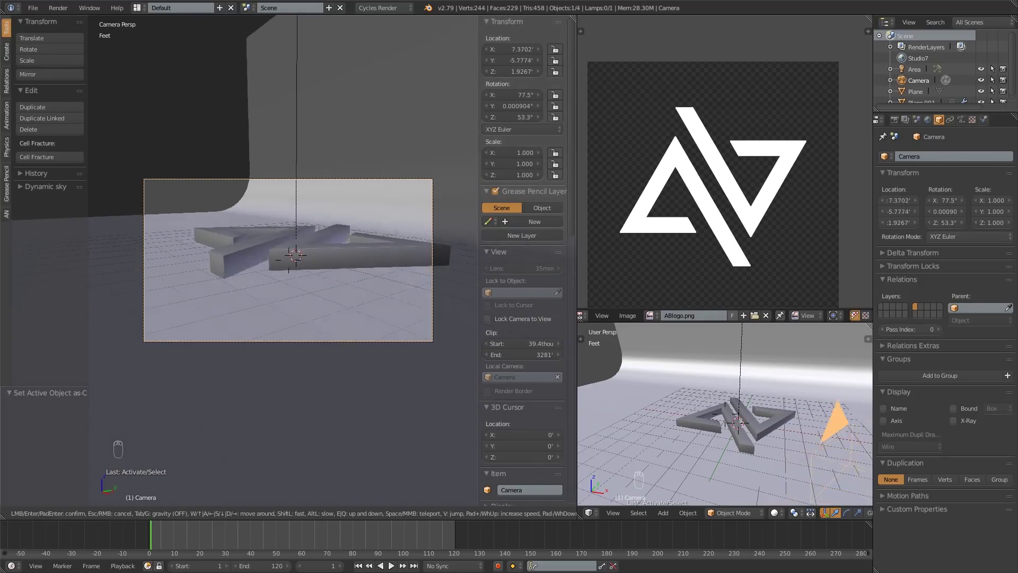
key("a")
key("s")
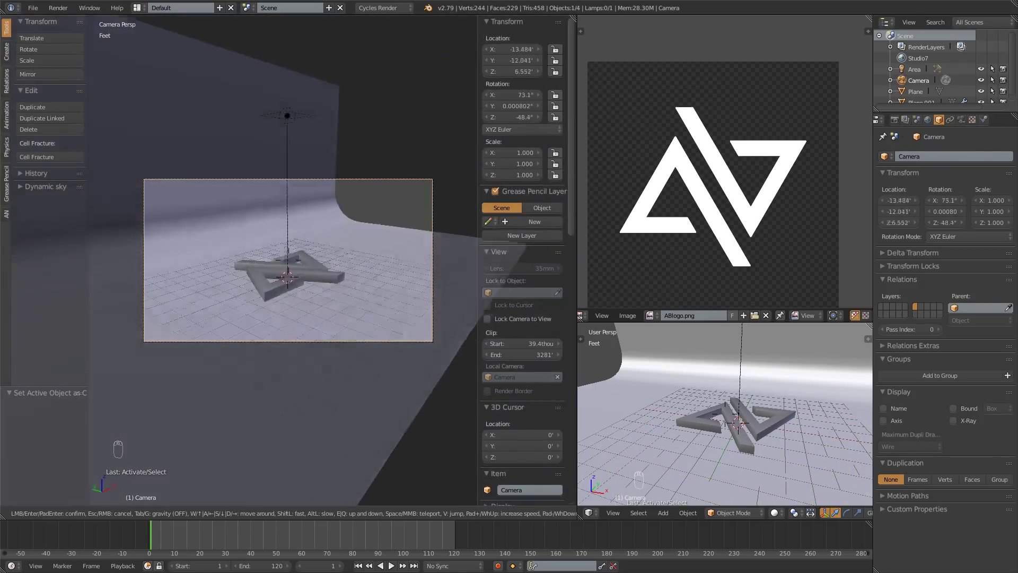
key("d")
key("w")
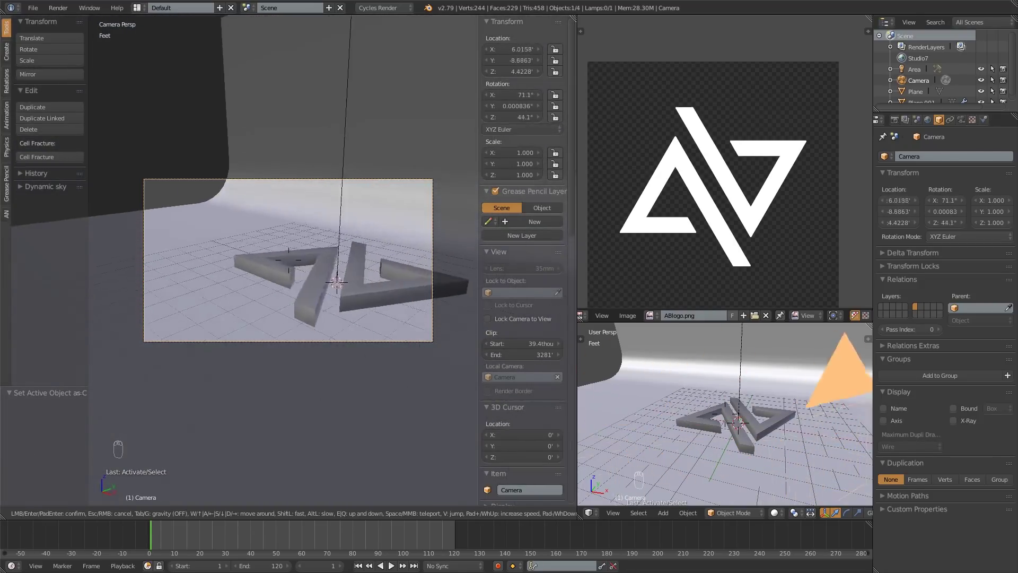
key("a")
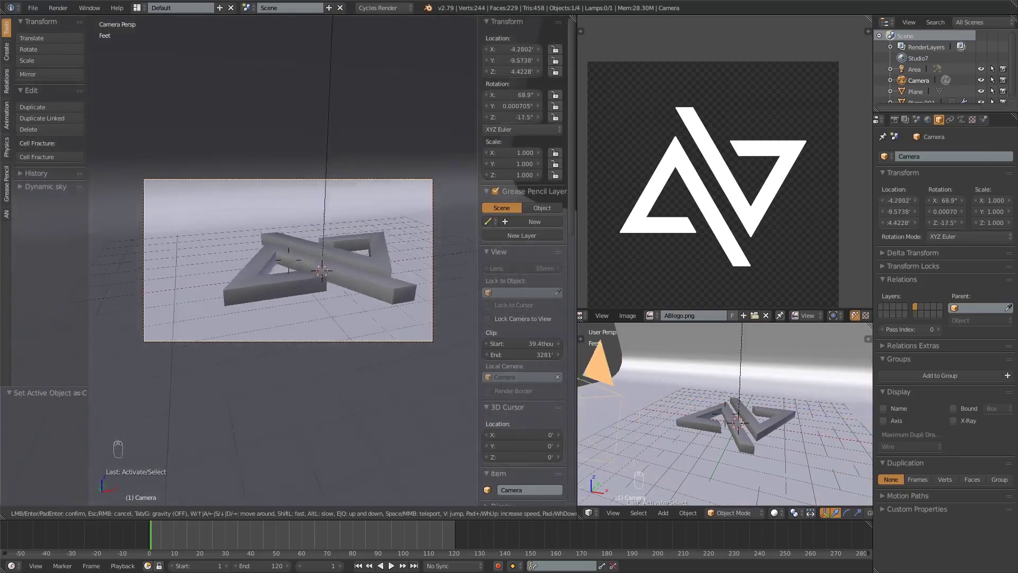
key("a")
key("d")
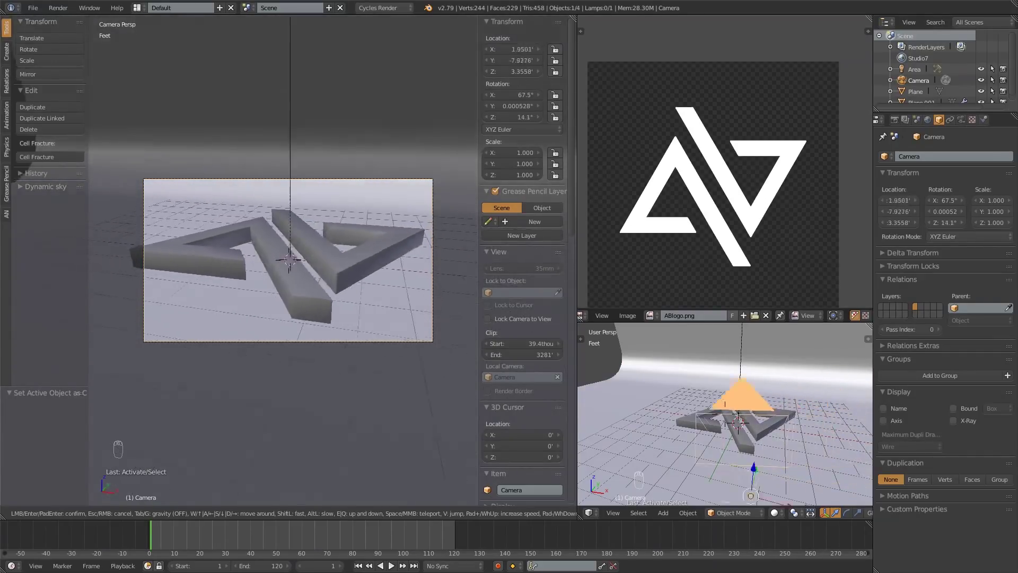
Try close-up camera views at the long bar's front end and from above the logo.
key("w")
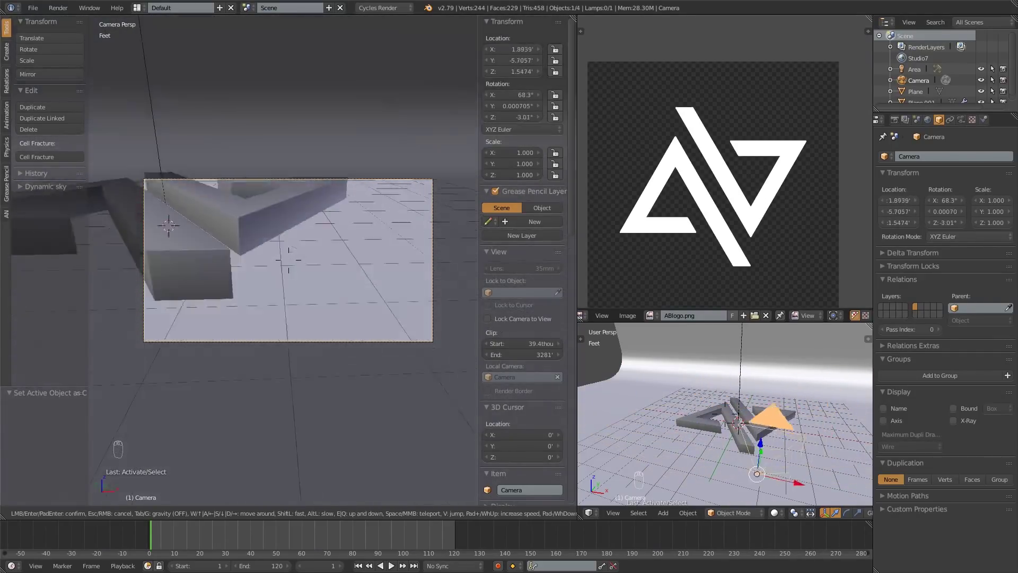
key("d")
key("s")
key("w")
key("d")
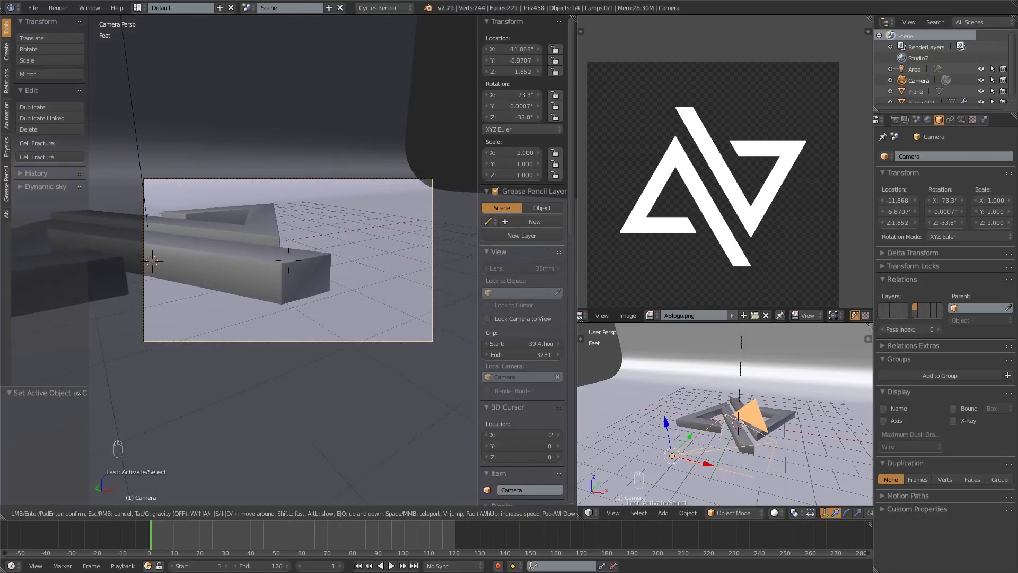
key("a")
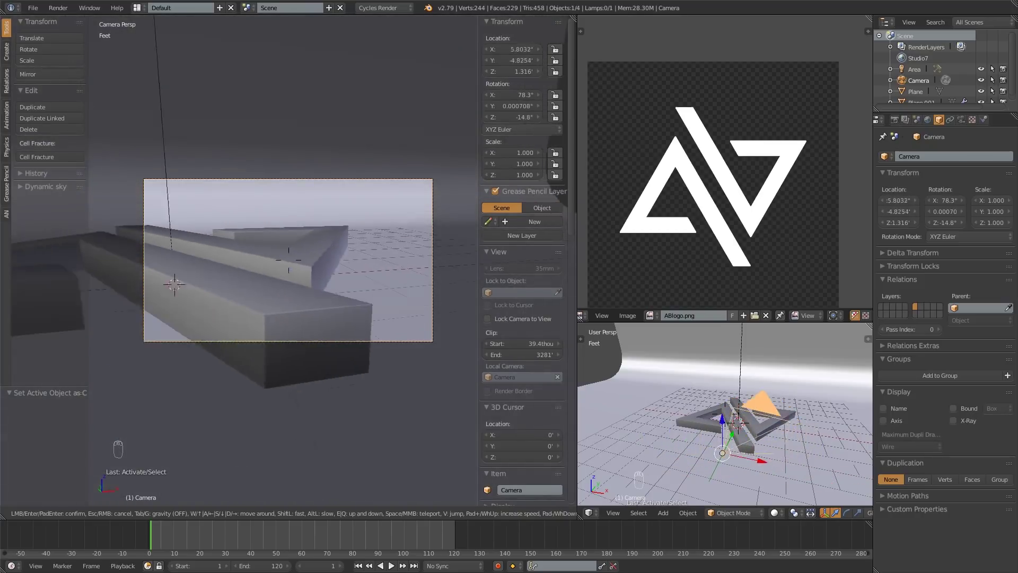
key("s")
key("d")
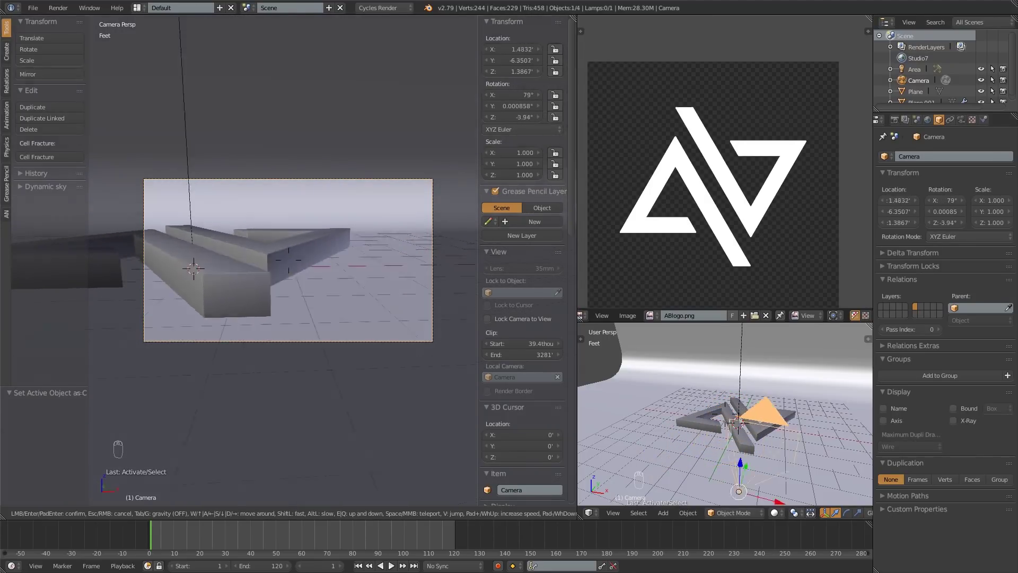
key("d")
key("w")
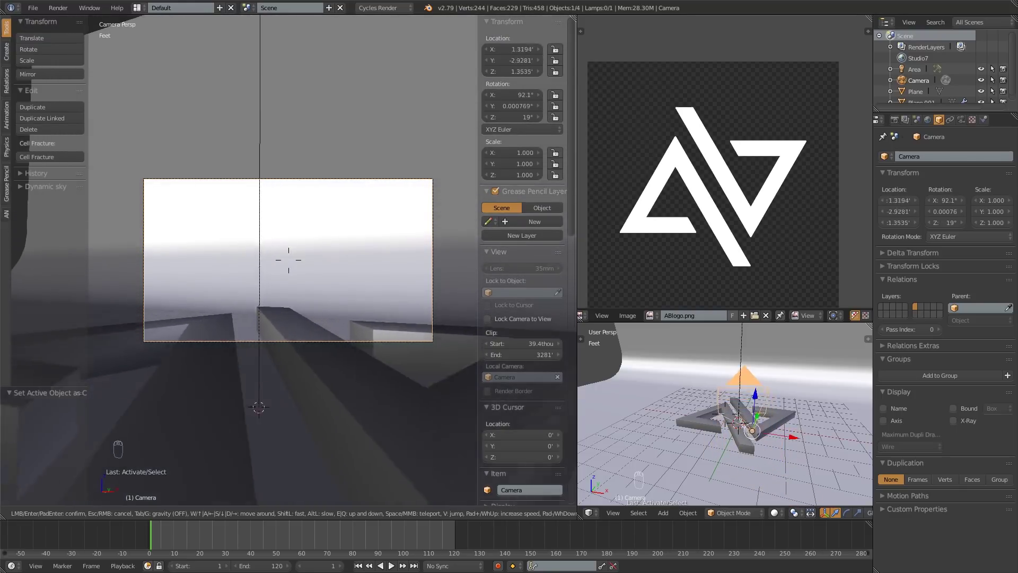
key("s")
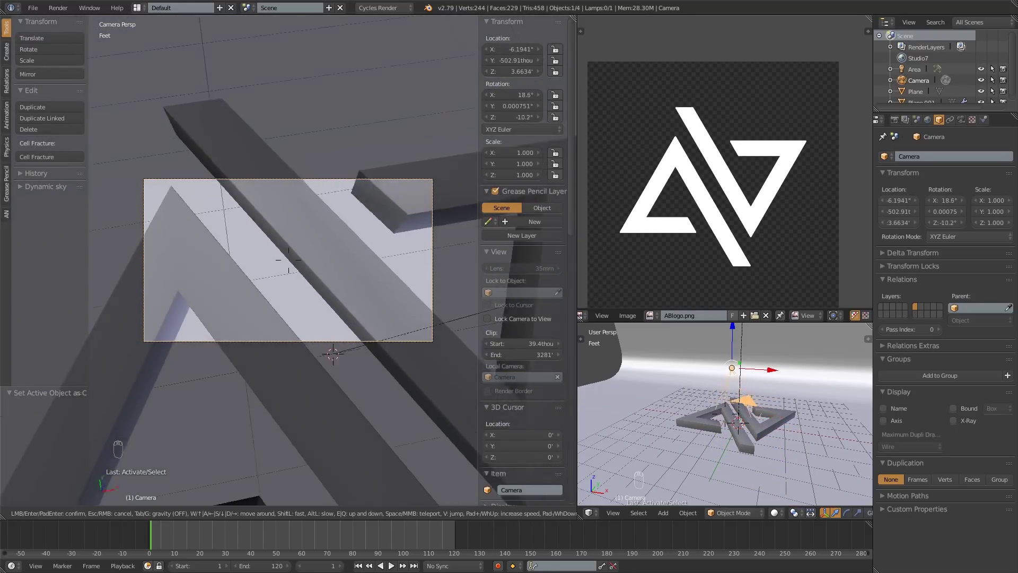
key("w")
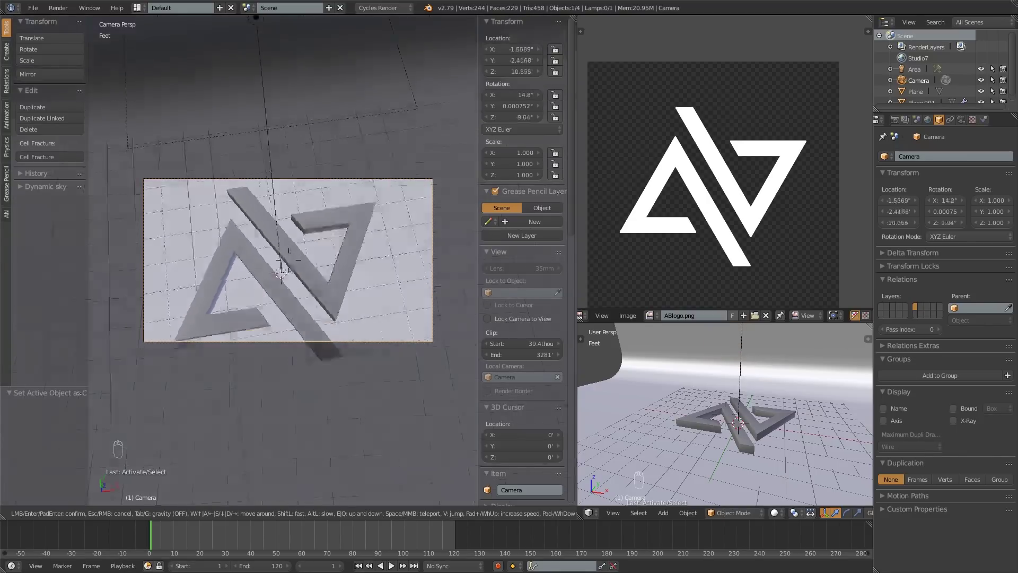
Place the camera low and close to the long bar's front end, at about X -7.1", Y -5.4', Z 1.2', rotated about 78° on X and -21.1° on Z.
key("a")
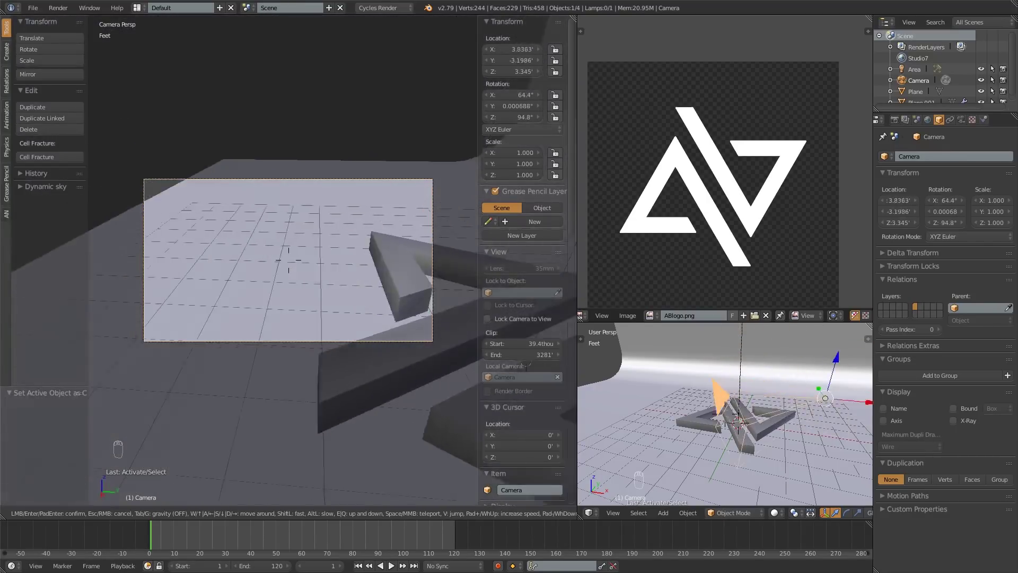
key("w")
key("w")
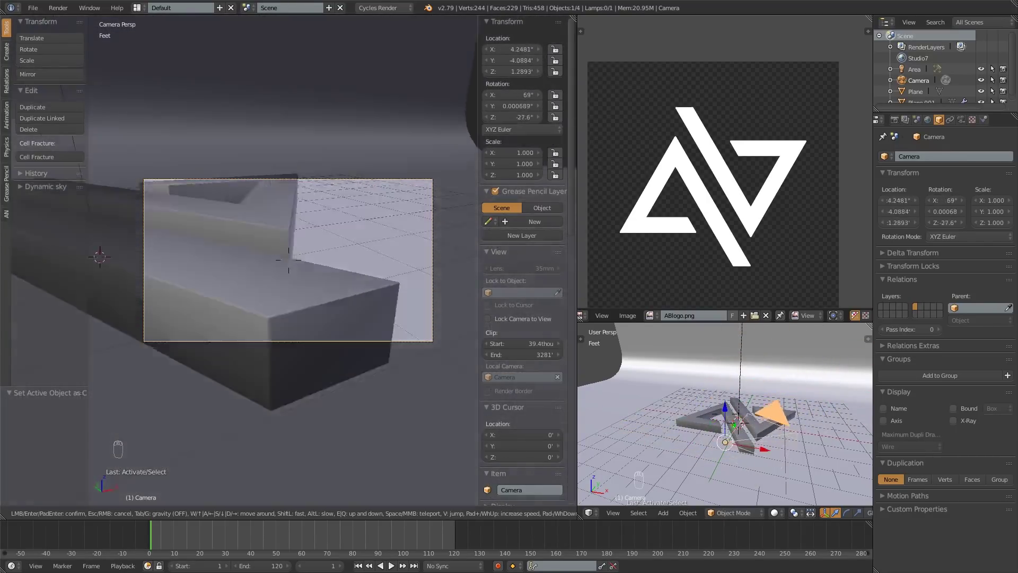
key("s")
key("a")
key("d")
key("e")
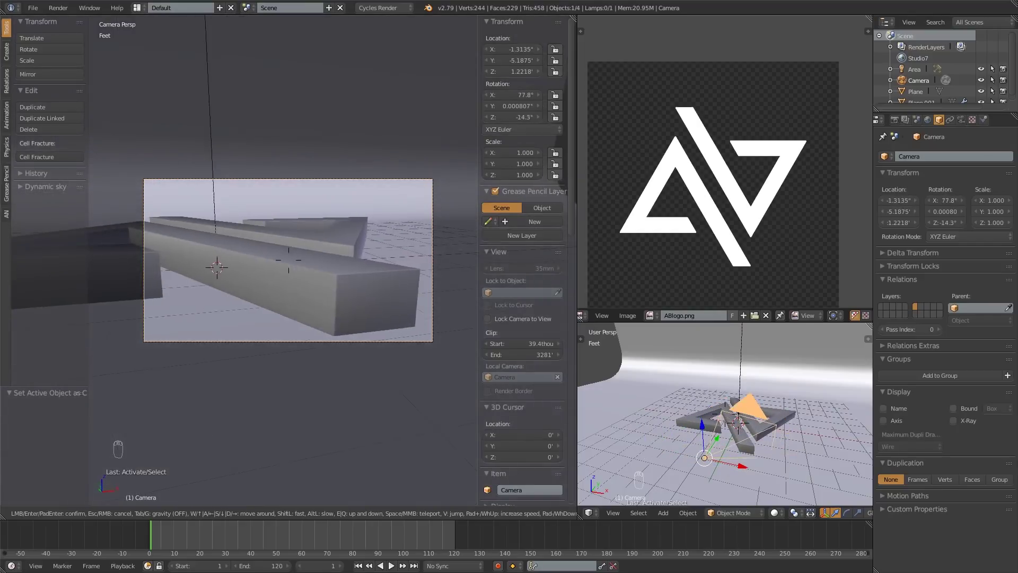
key("s")
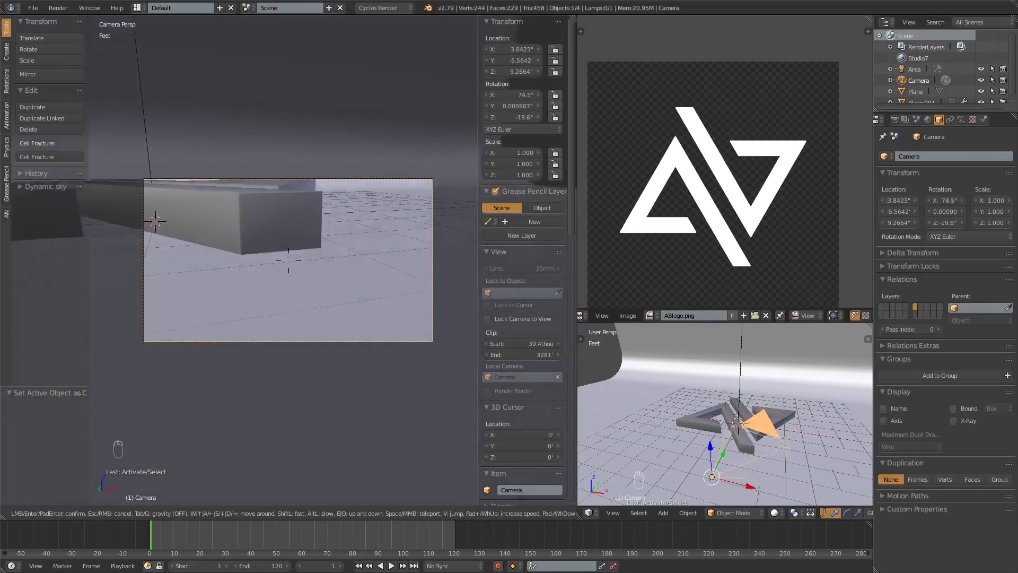
key("a")
key("w")
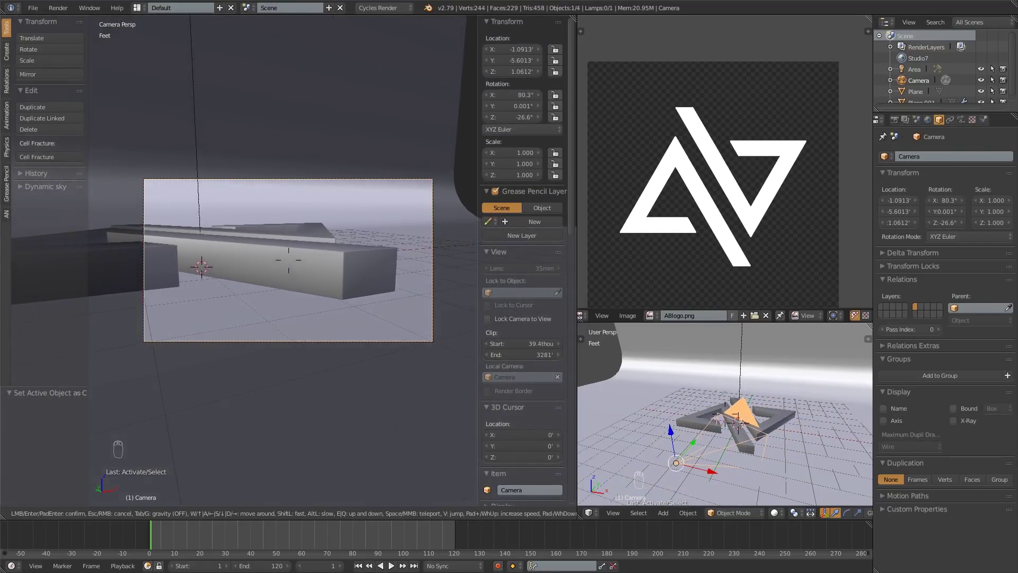
key("s")
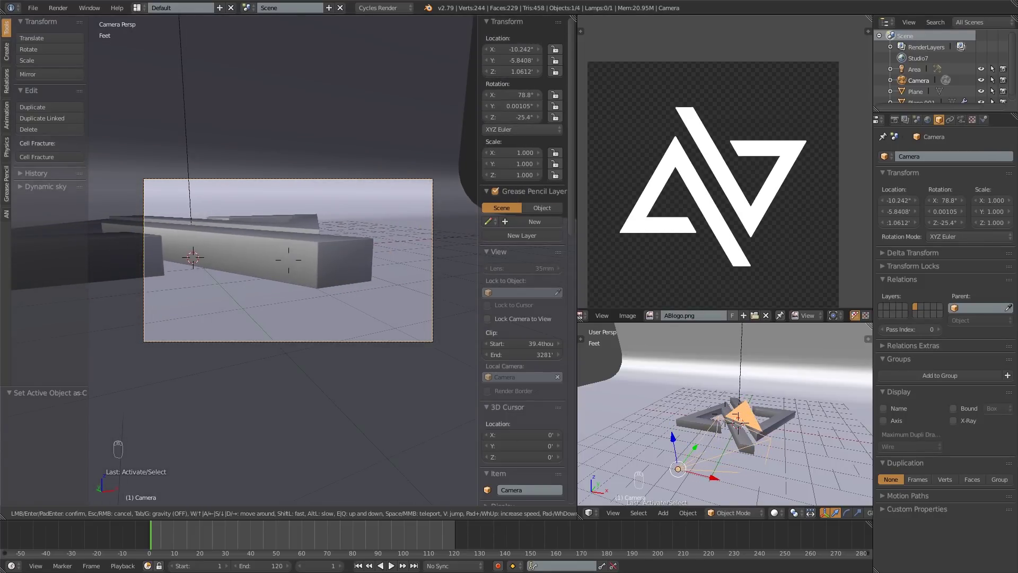
key("w")
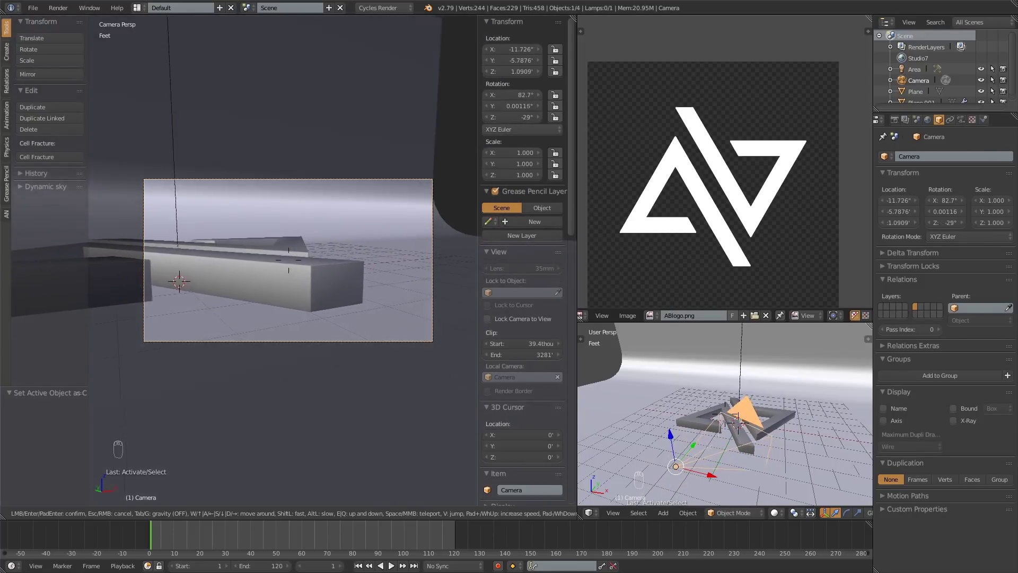
key("s")
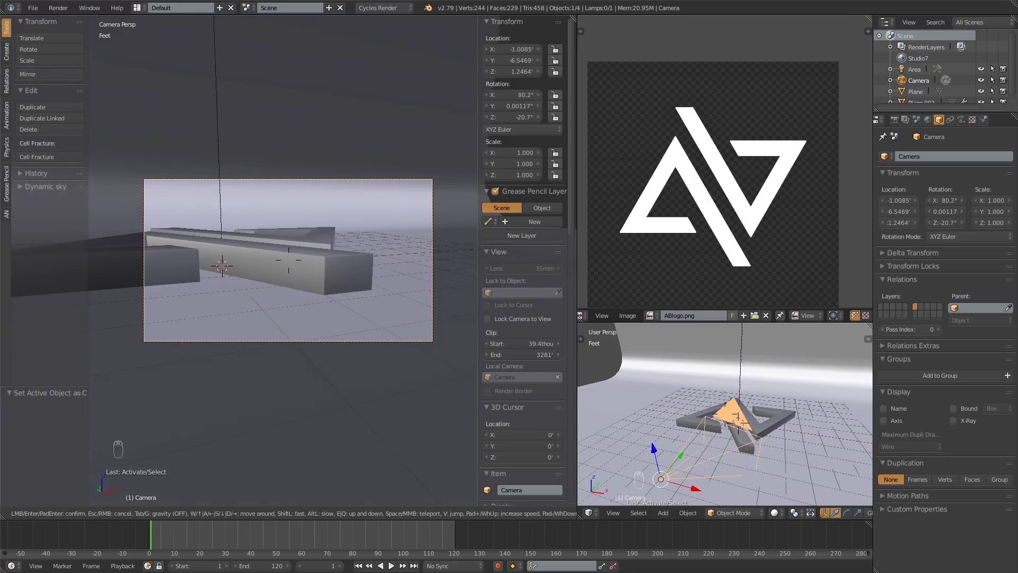
key("w")
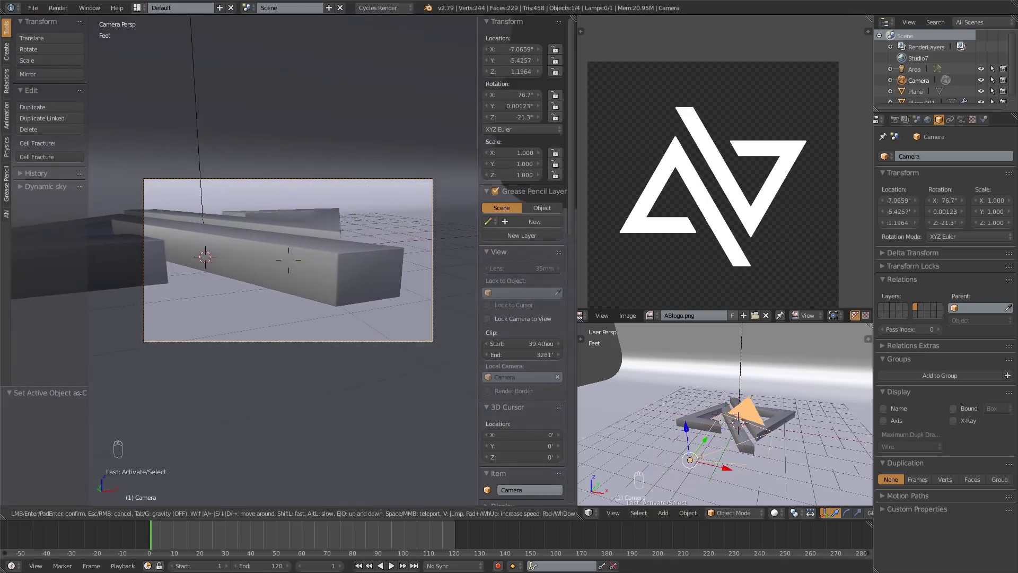
left_click(288, 260)
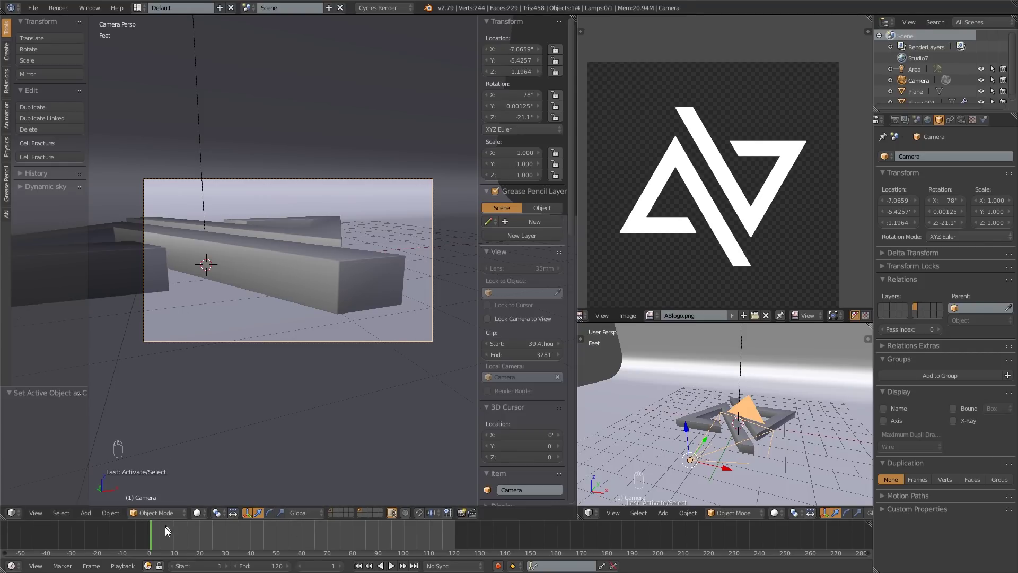
Play the animation and scrub through the timeline, stopping at frame 120.
key("alt+a")
left_click_drag(422, 533, 300, 545)
key("alt+a")
key("alt+a")
left_click_drag(364, 542, 450, 536)
key("alt+a")
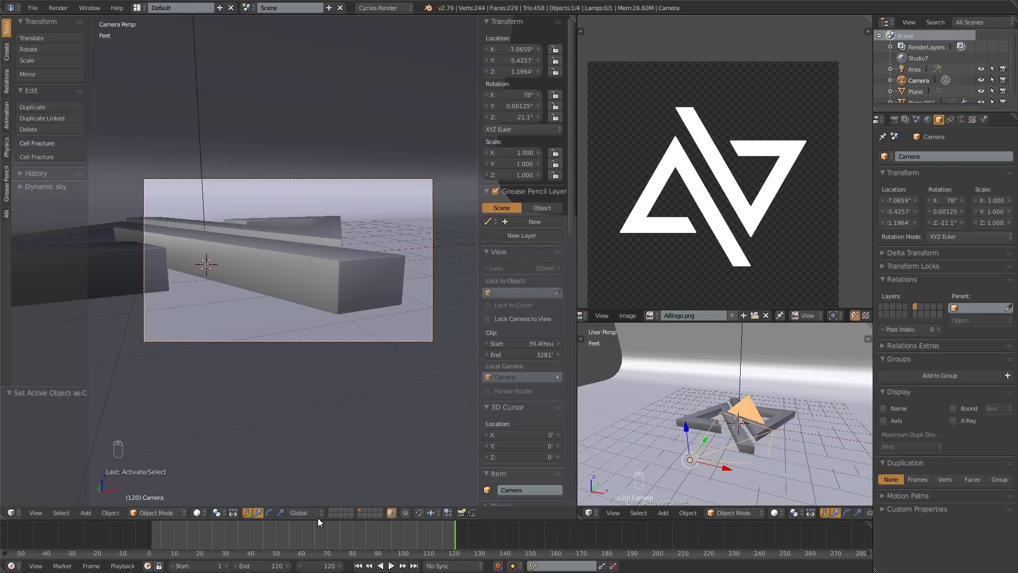
Return the timeline to frame 0 and reselect the scene camera.
left_click_drag(323, 536, 144, 533)
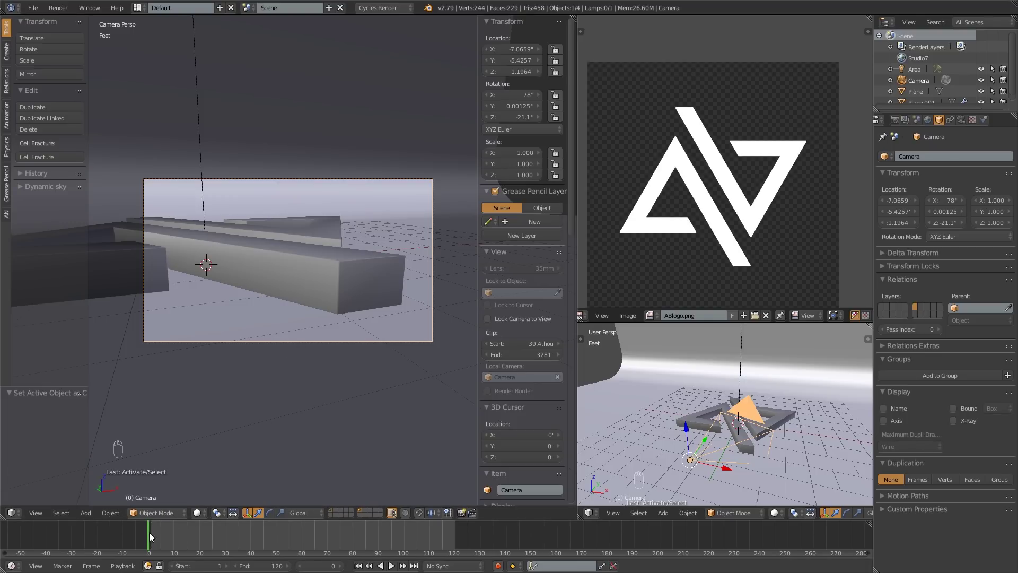
mouse_move(148, 533)
left_mouse_down()
mouse_move(274, 530)
mouse_move(300, 555)
mouse_move(141, 536)
mouse_move(192, 529)
mouse_move(219, 559)
mouse_move(271, 532)
mouse_move(149, 528)
mouse_move(253, 527)
mouse_move(158, 527)
mouse_move(313, 558)
mouse_move(463, 533)
mouse_move(175, 530)
mouse_move(149, 540)
mouse_move(174, 542)
mouse_move(151, 543)
left_mouse_up()
left_click_drag(152, 539, 146, 539)
right_click(428, 317)
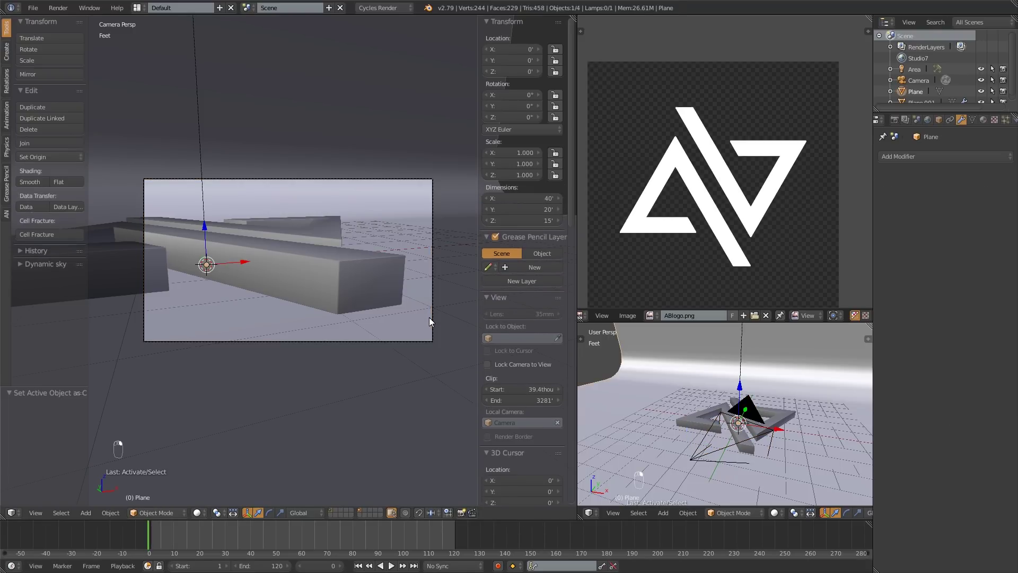
right_click(428, 317)
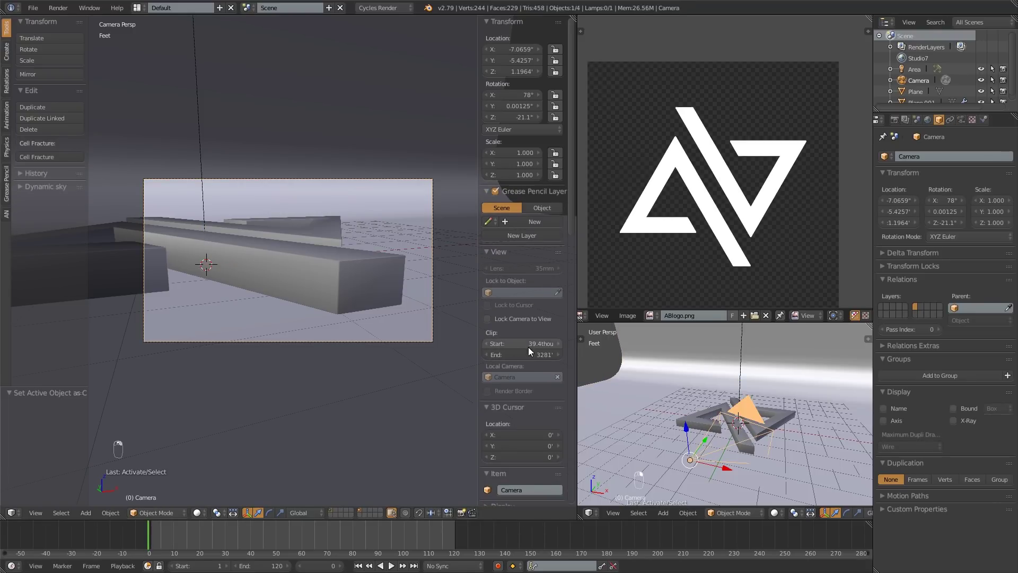
key("shift+f")
key("d")
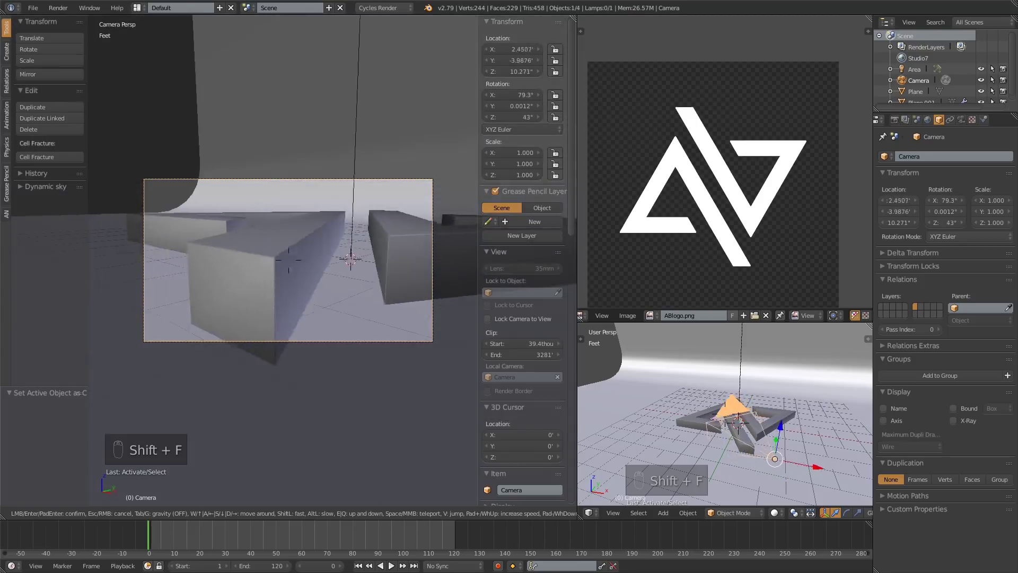
key("a")
left_click(554, 48)
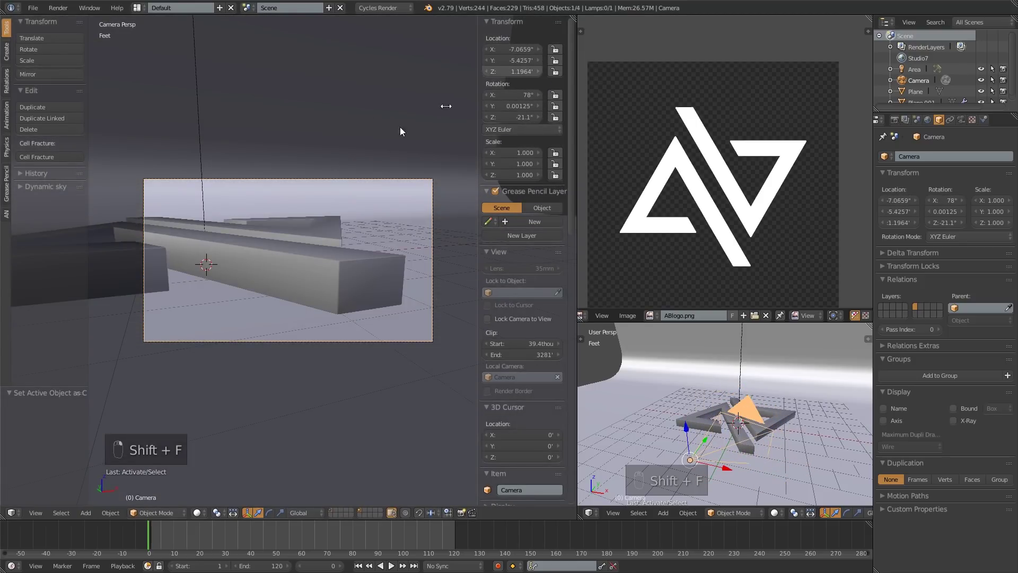
Try flying the camera sideways past the long bar's front end to about X 0.6", Y -5.7', Z 1.2', rotated -14.7° on Z.
key("shift+f")
key("d")
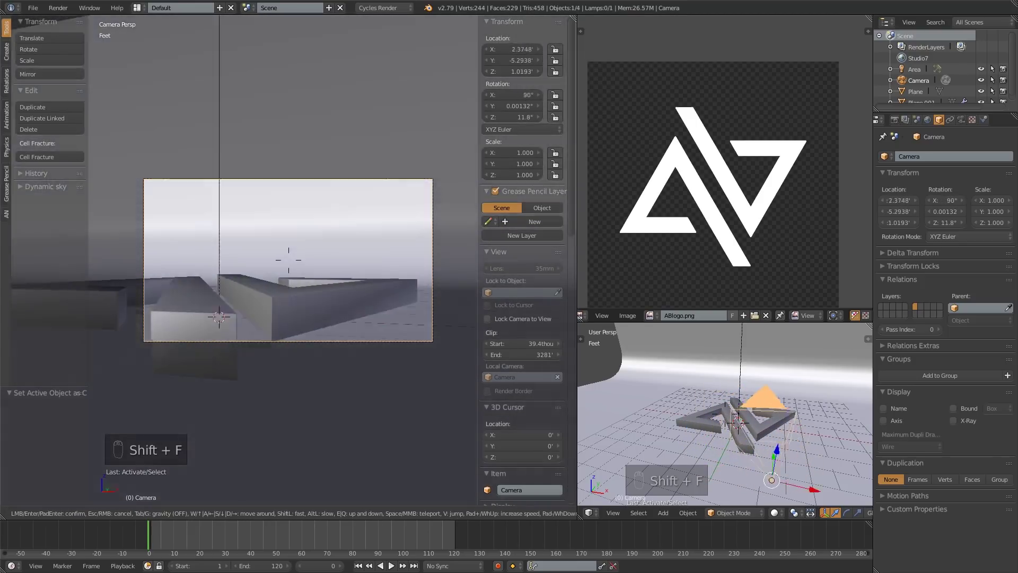
key("a")
key("s")
key("d")
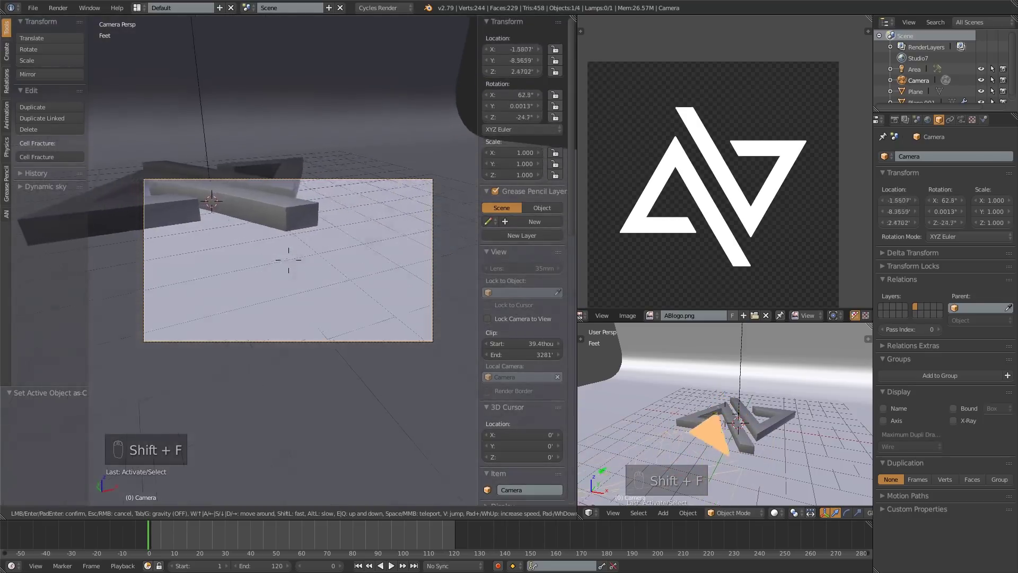
key("w")
key("s")
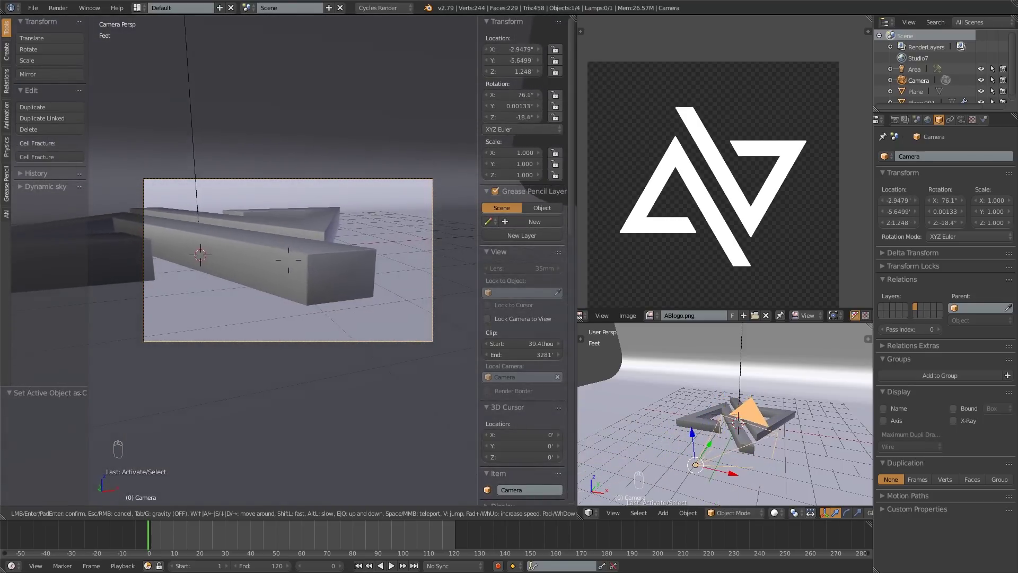
key("d")
key("w")
key("s")
left_click(289, 260)
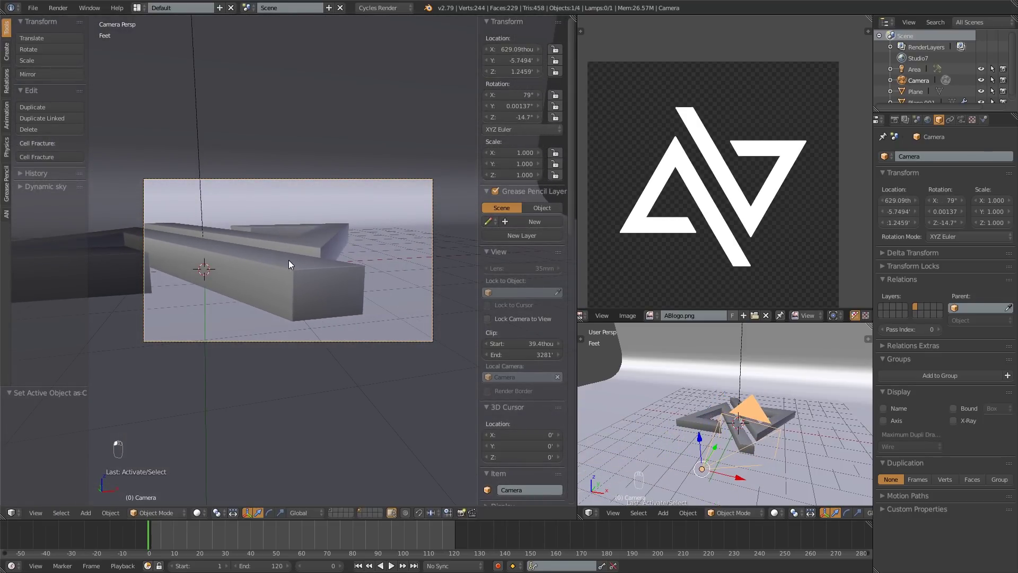
Try keyframing only the camera's location at frame 0, and undo both the keyframe and the camera move.
right_click(505, 53)
left_click(495, 54)
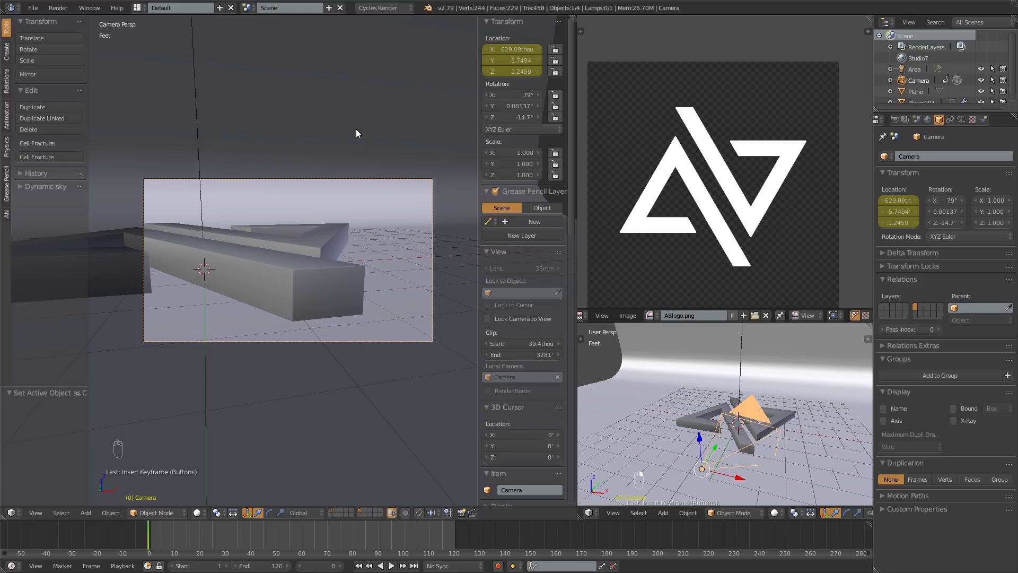
key("ctrl+z")
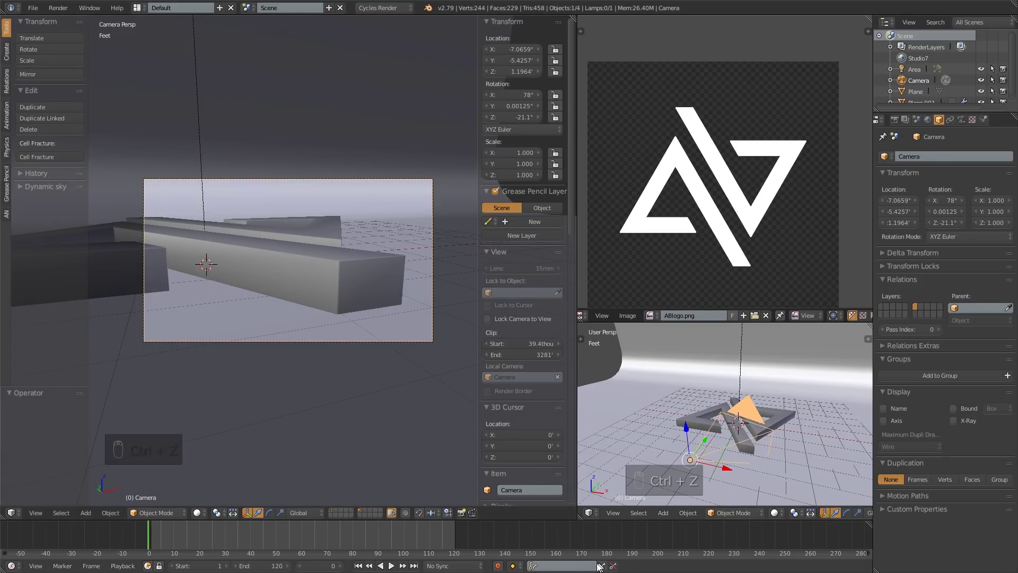
Choose LocRot as the active keying set and insert a camera keyframe at frame 0.
left_click(567, 565)
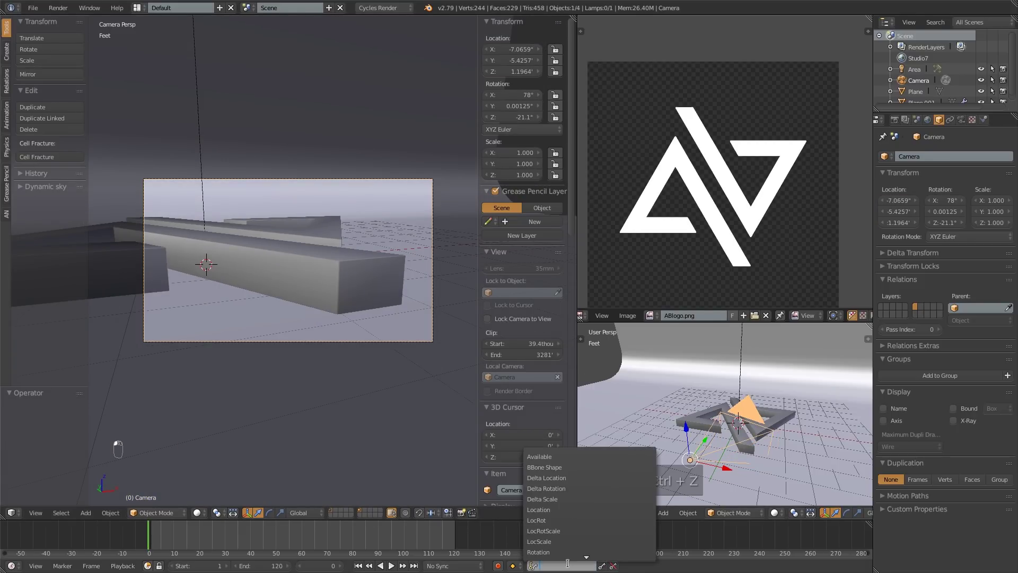
left_click(542, 521)
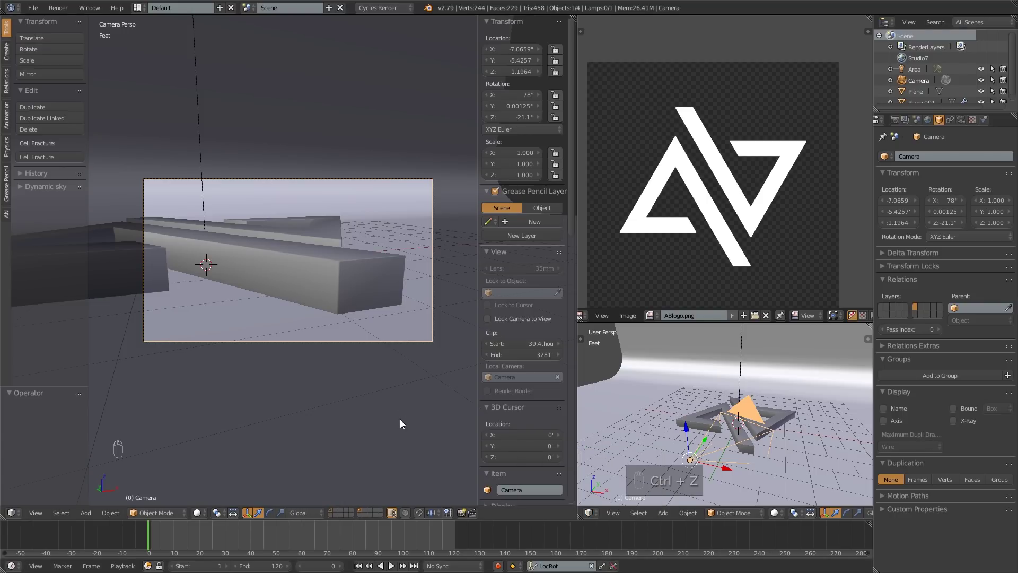
left_click(602, 566)
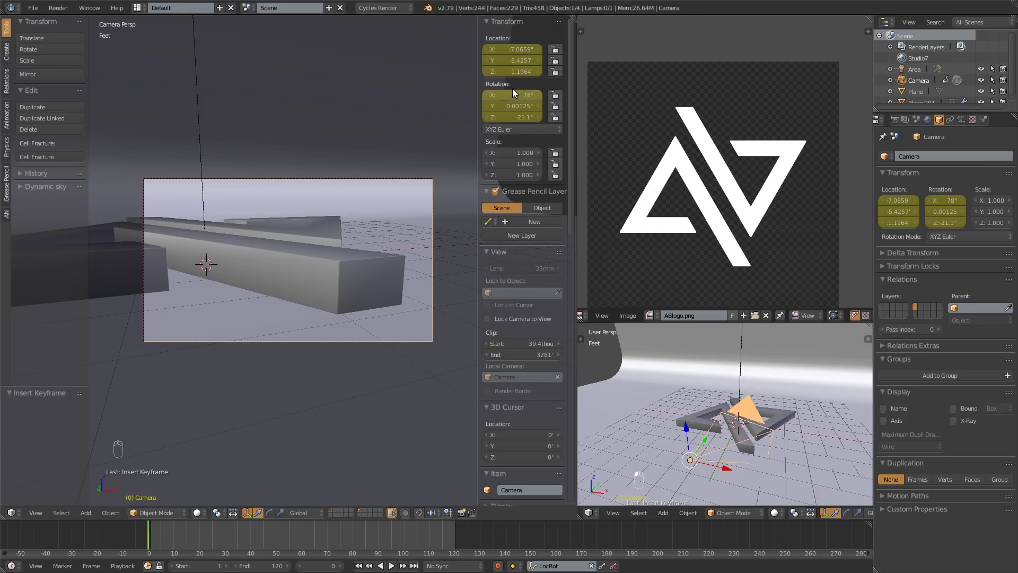
Try moving the camera sideways at frame 48 to about X 10.9", Y -5.8', Z 1.2' without inserting a keyframe.
key("alt+a")
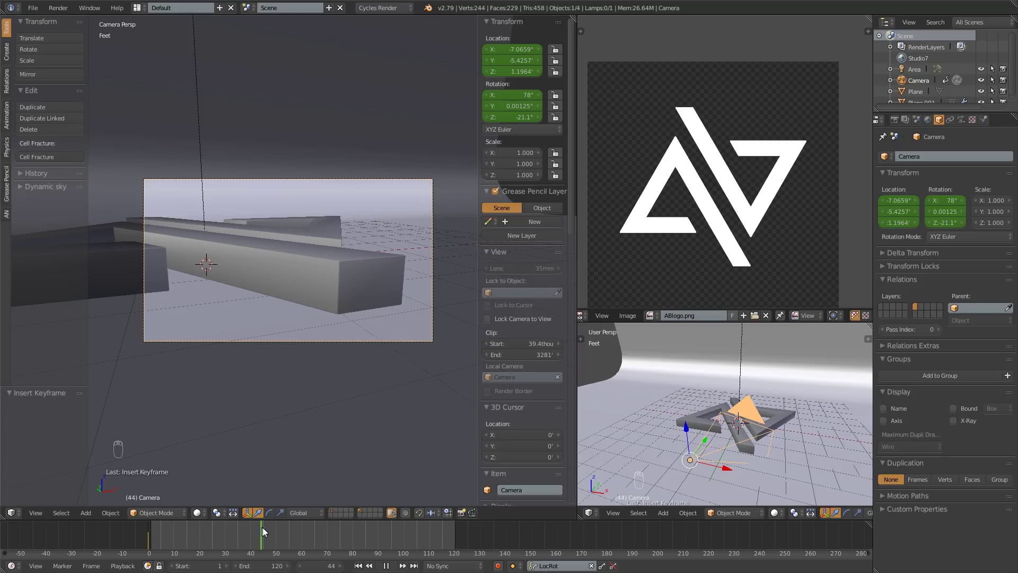
key("alt+a")
key("shift+f")
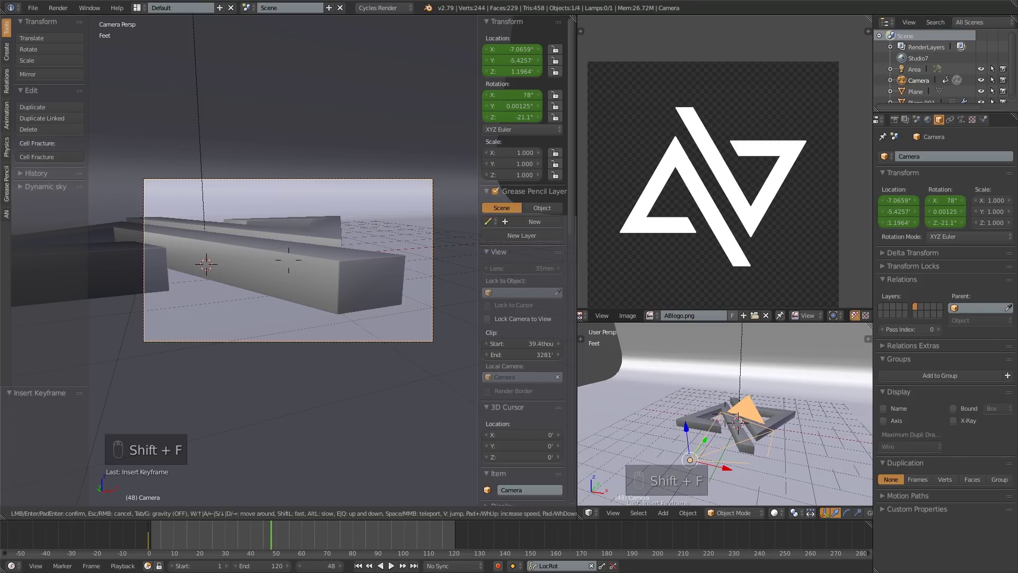
key("d")
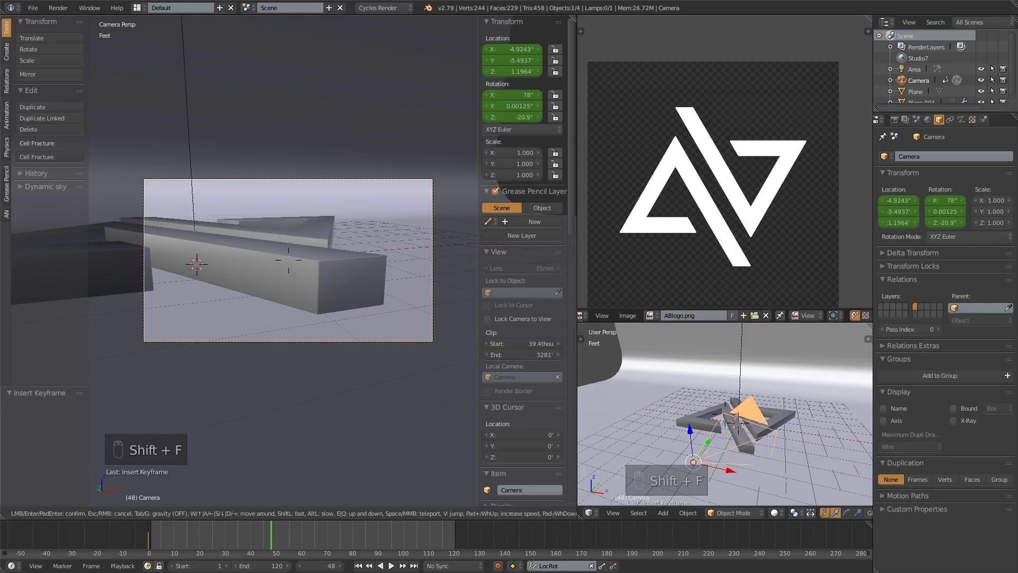
key("d")
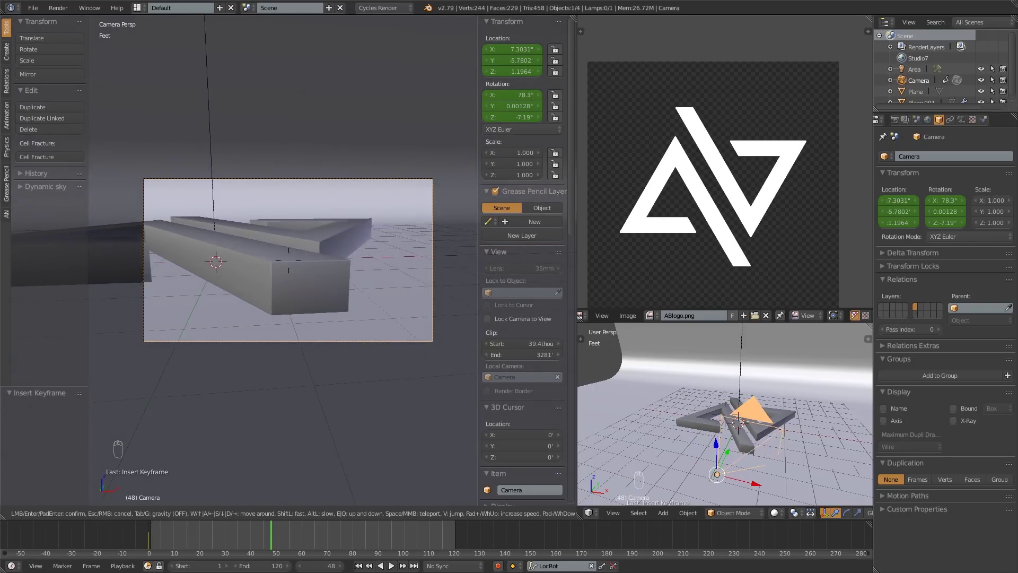
key("d")
left_click(288, 259)
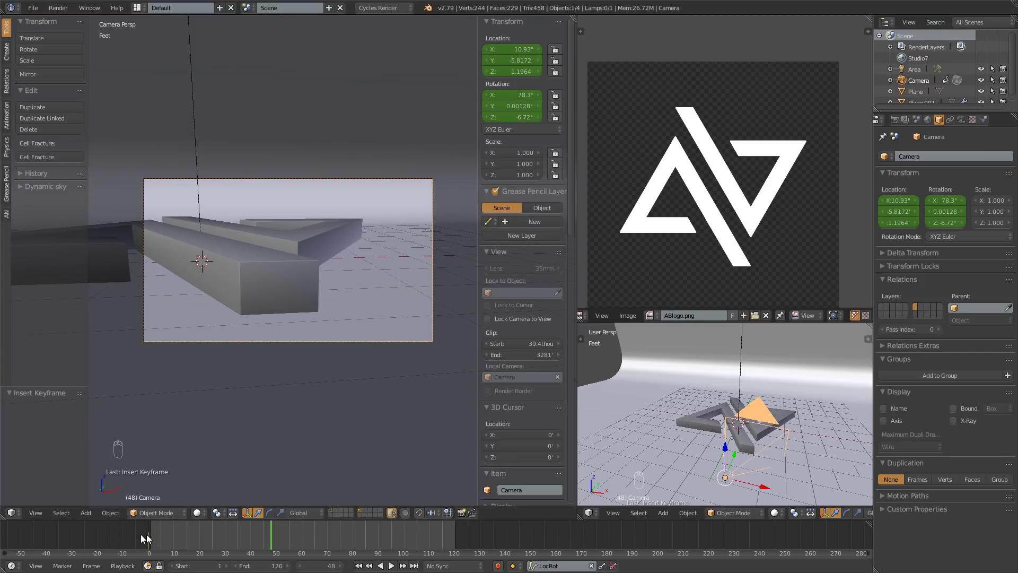
Scrub the timeline between frames 0 and 61 to check the camera's values, ending at frame 0.
left_click_drag(149, 532, 84, 524)
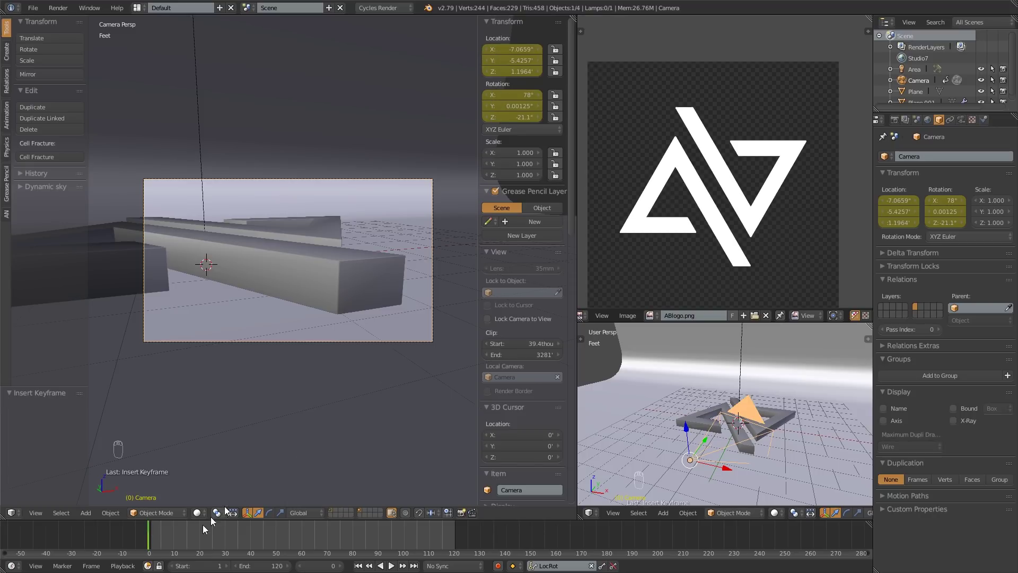
left_click_drag(148, 539, 305, 539)
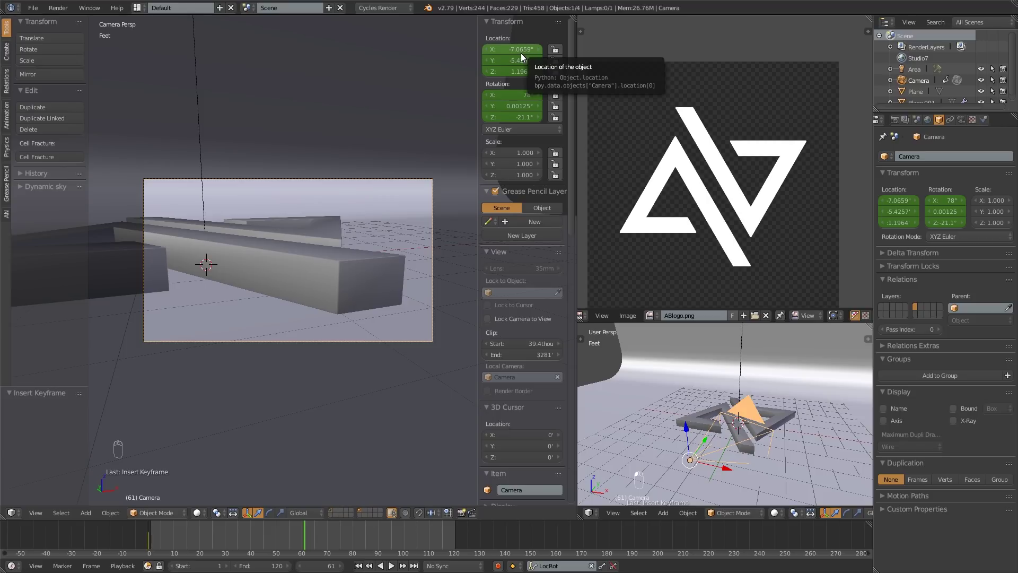
left_click_drag(301, 533, 147, 543)
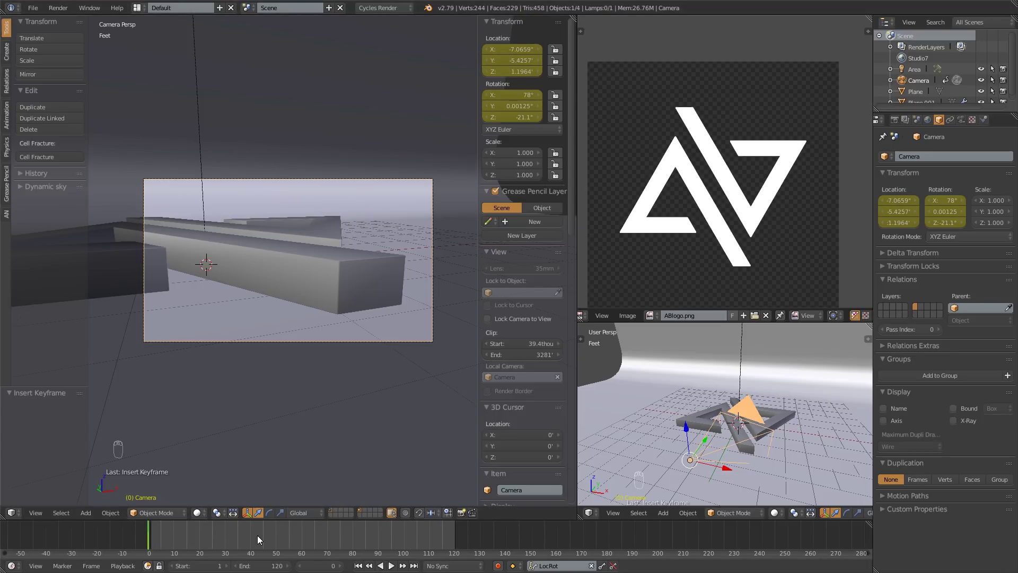
At frame 48, move the camera to about X 10.9", Y -5.8', Z 1.2', rotated 79.4° on X and -2.2° on Z, and insert a LocRot keyframe.
left_click_drag(257, 536, 271, 531)
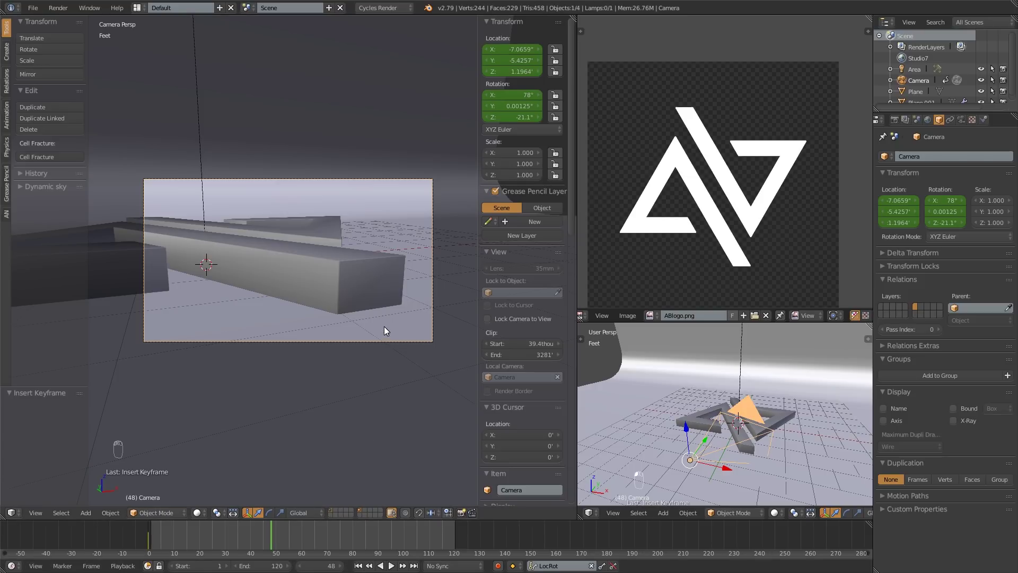
key("shift+f")
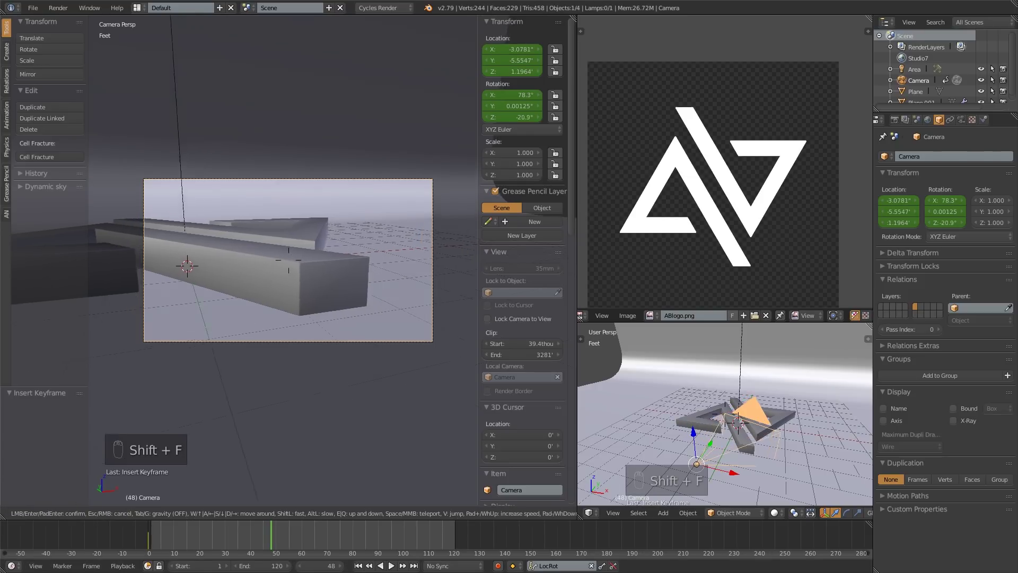
key("d")
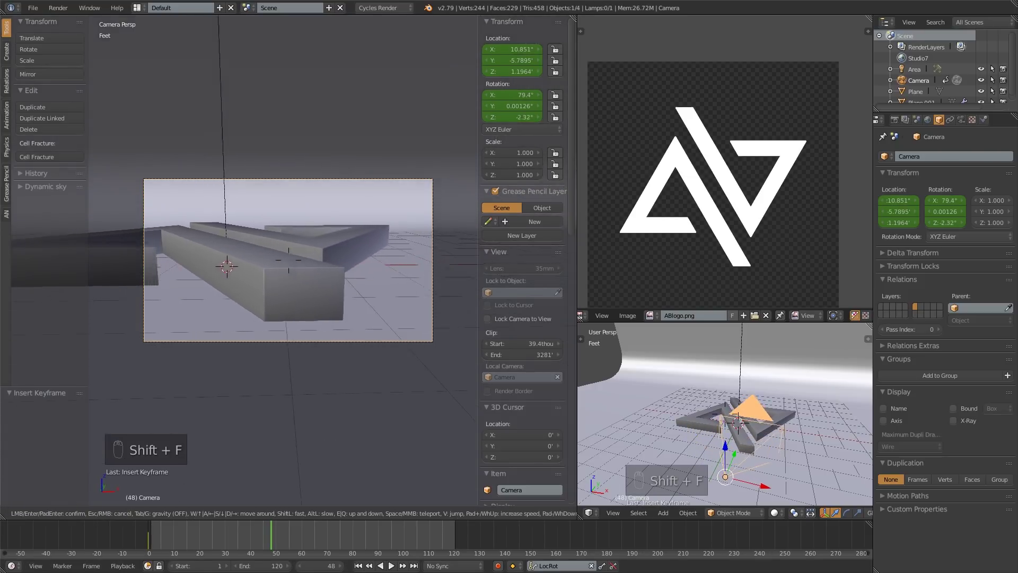
left_click(342, 326)
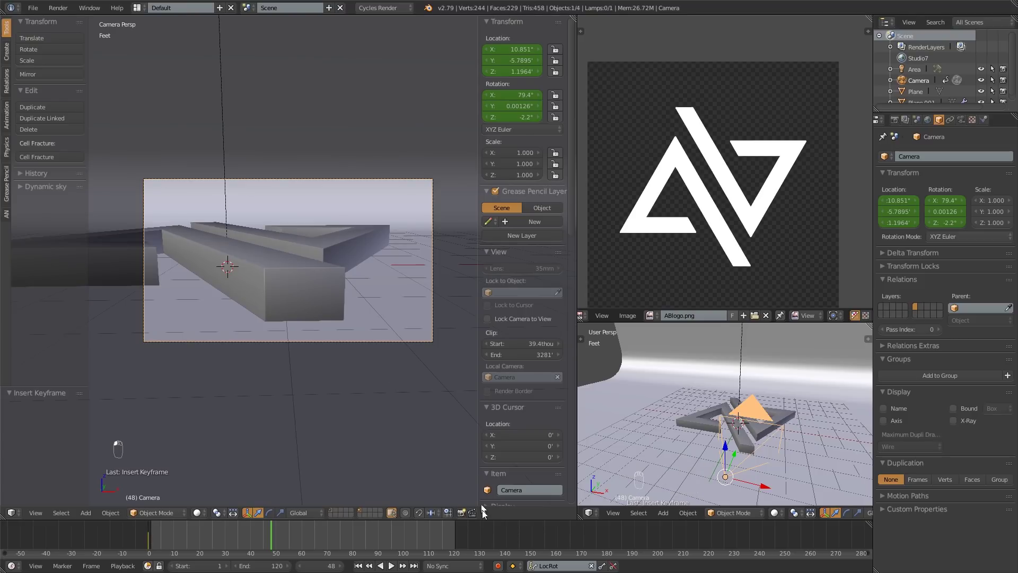
left_click(603, 566)
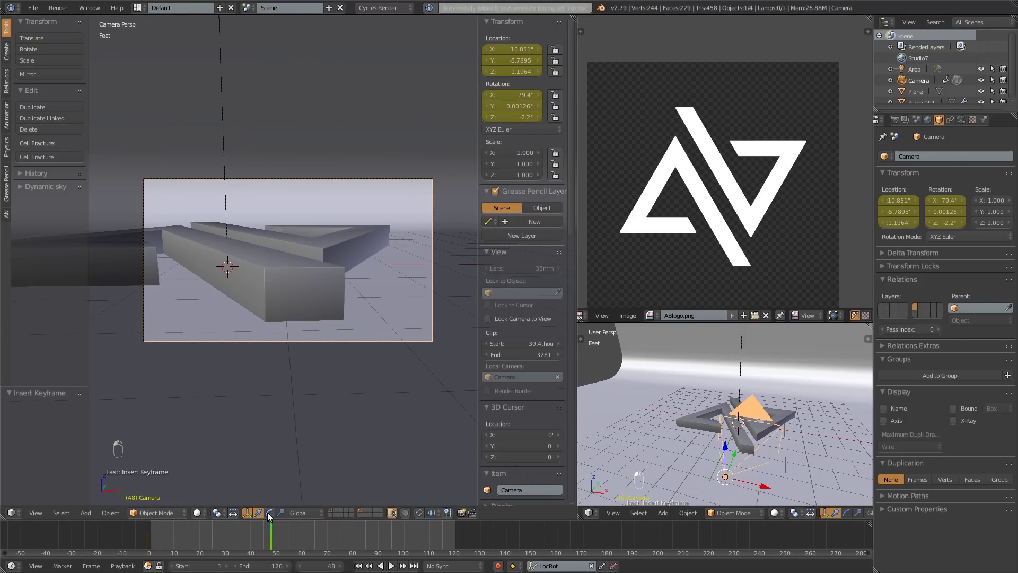
Scrub through the camera move and set the animation's end frame to 48.
left_click_drag(270, 539, 247, 530)
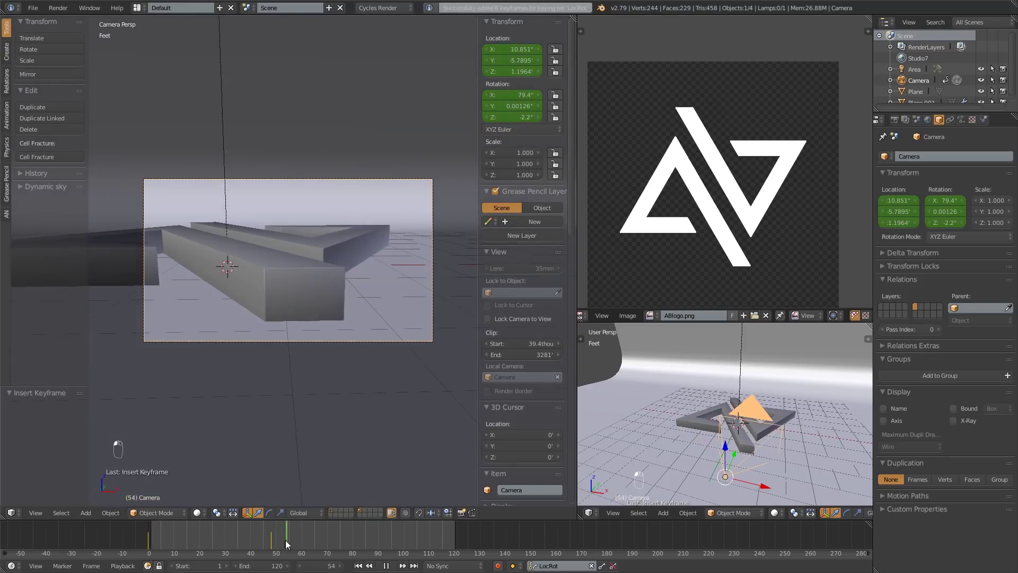
left_click_drag(139, 530, 161, 540)
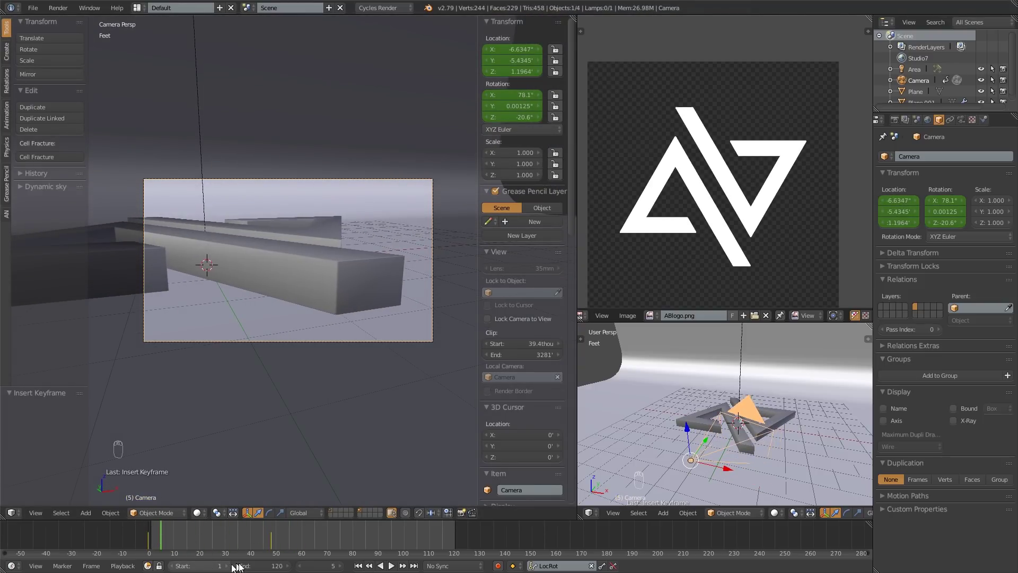
left_click(254, 566)
type("48")
key("Return")
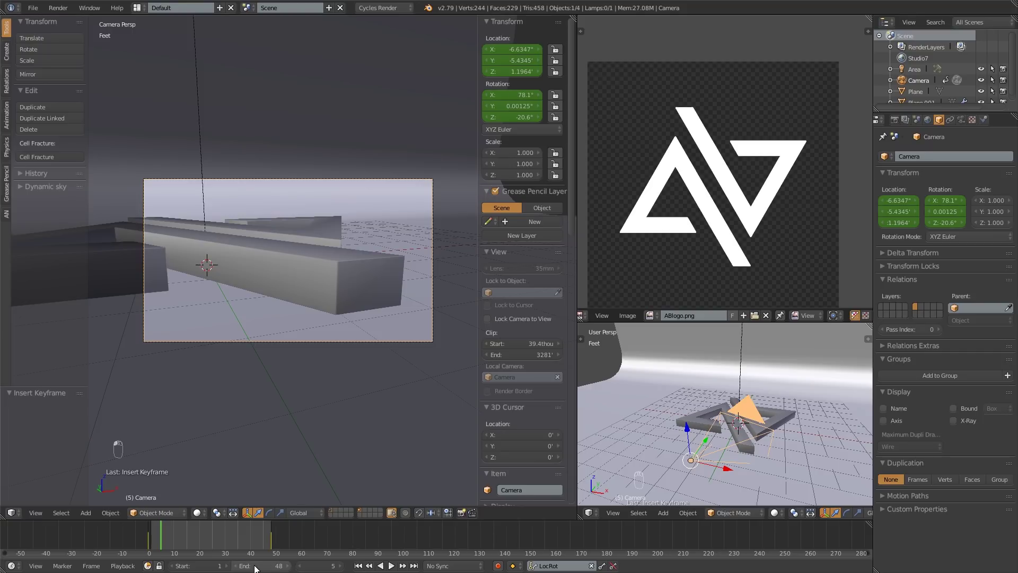
Play the animation from frame 0 and maximize the camera view to review the move.
left_click(369, 565)
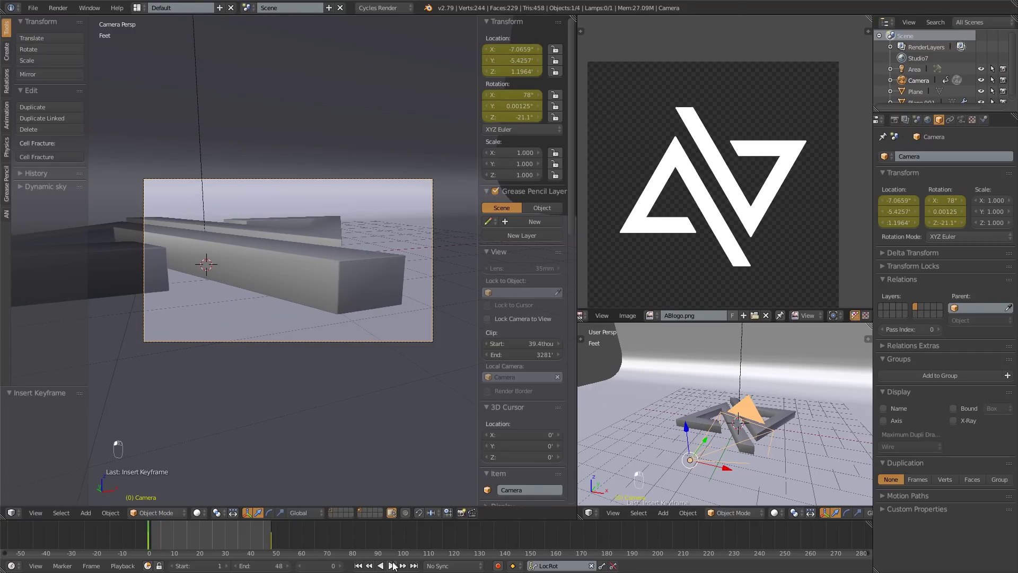
left_click(393, 565)
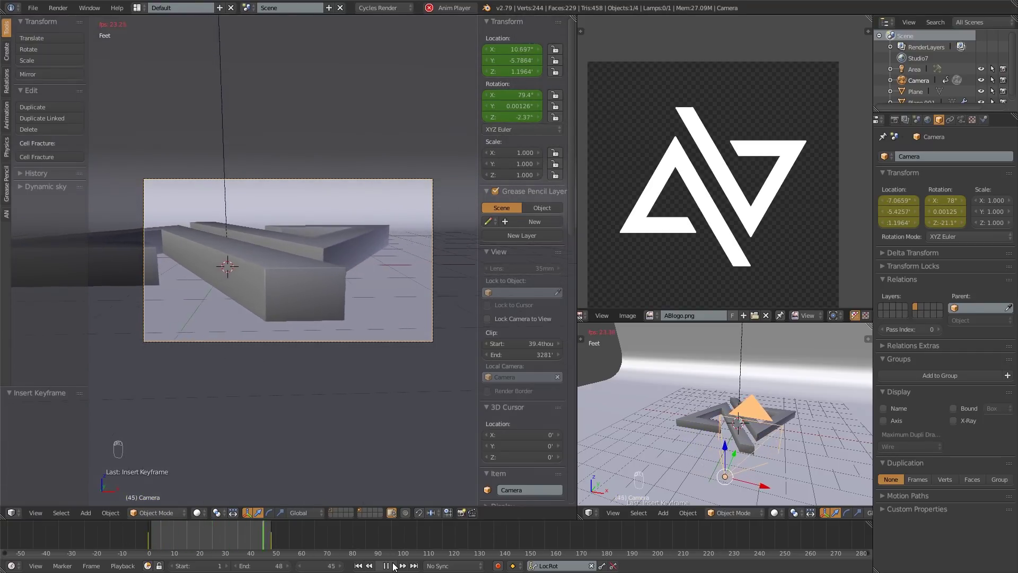
key("shift+space")
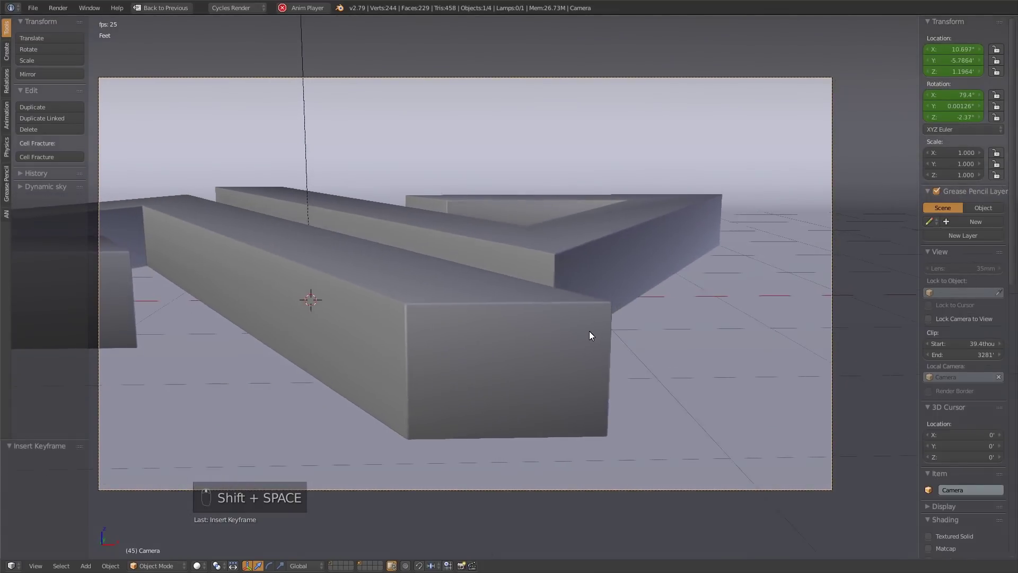
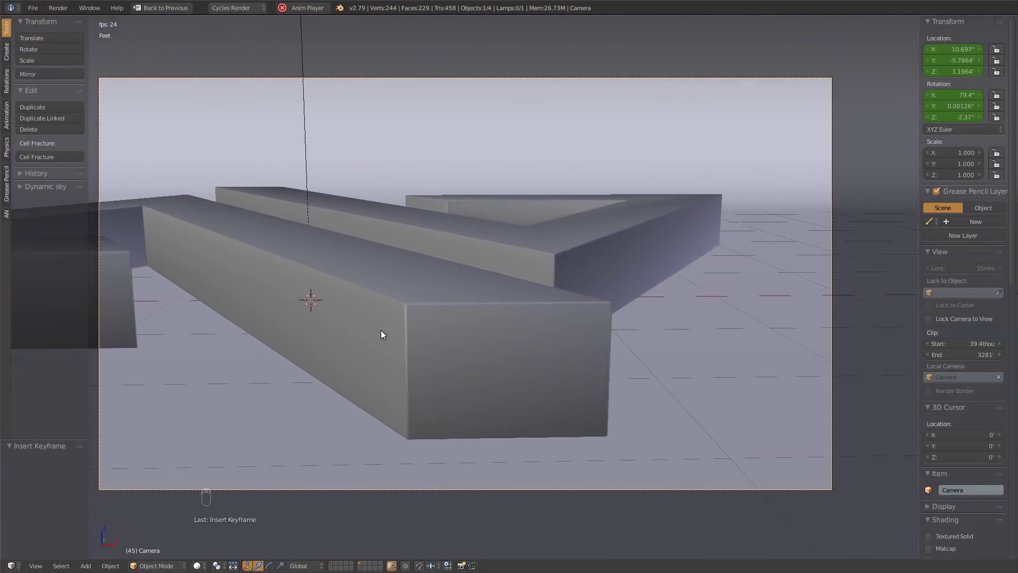
Restore the multi-editor layout, stop playback and compare the camera view at frames 48 and 0.
key("shift+space")
key("Escape")
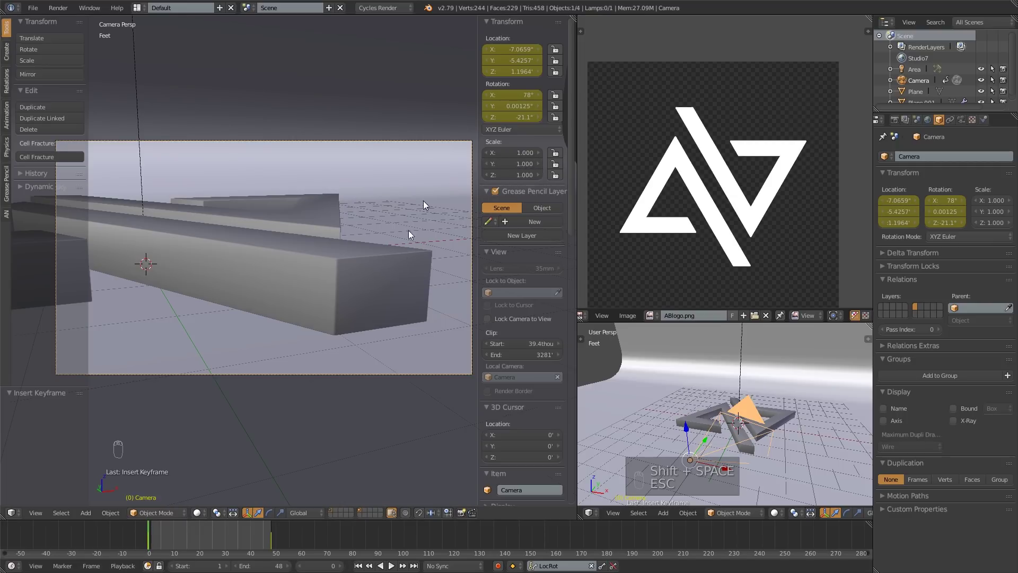
left_click(272, 539)
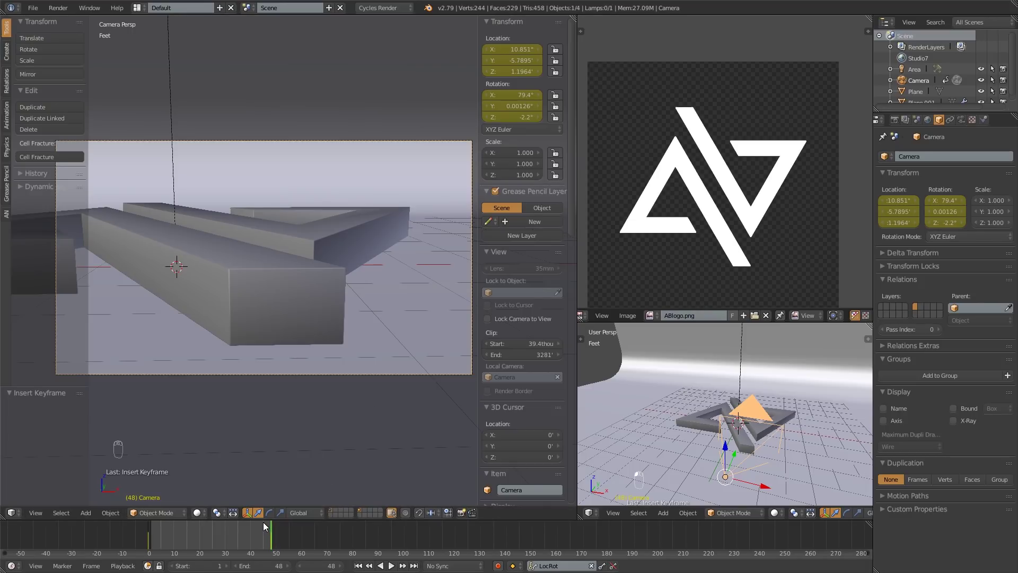
mouse_move(266, 524)
left_mouse_down()
mouse_move(182, 545)
mouse_move(288, 539)
mouse_move(128, 542)
mouse_move(230, 524)
mouse_move(146, 533)
left_mouse_up()
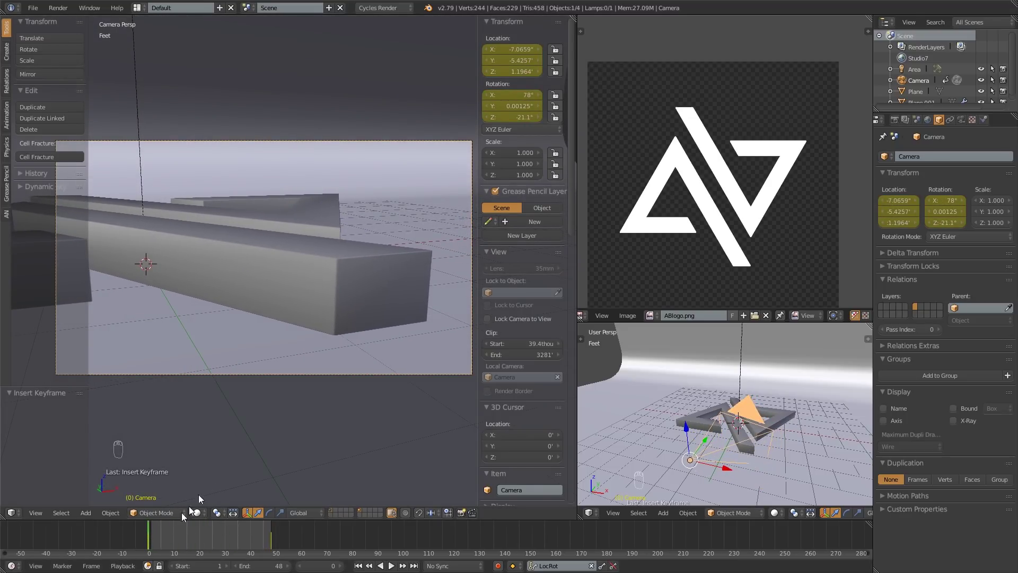
Switch the image editor area to the Graph Editor and frame the camera's LocRot curves between its two keyframes.
middle_click_drag(629, 283, 650, 271)
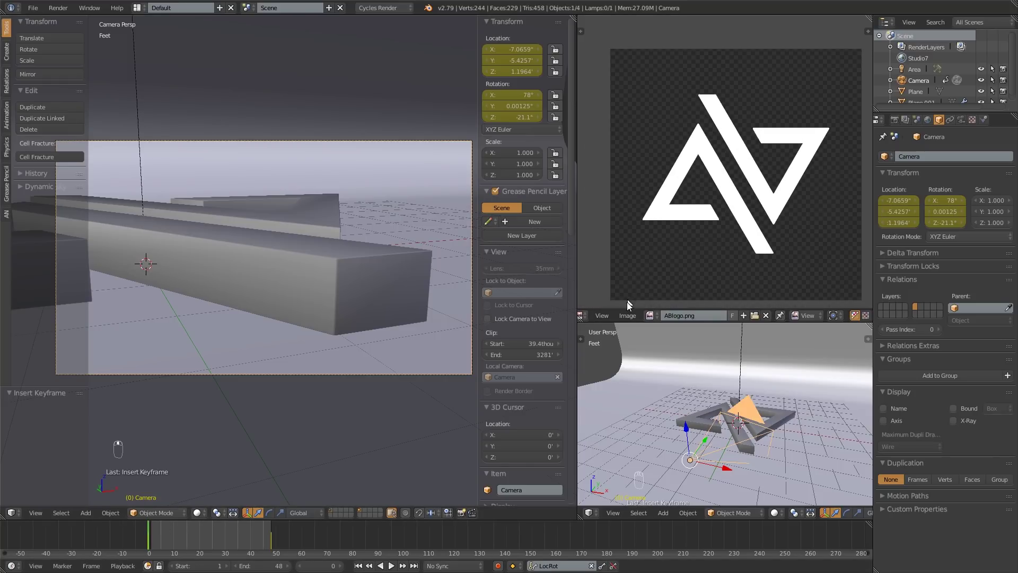
middle_click_drag(611, 315, 622, 315)
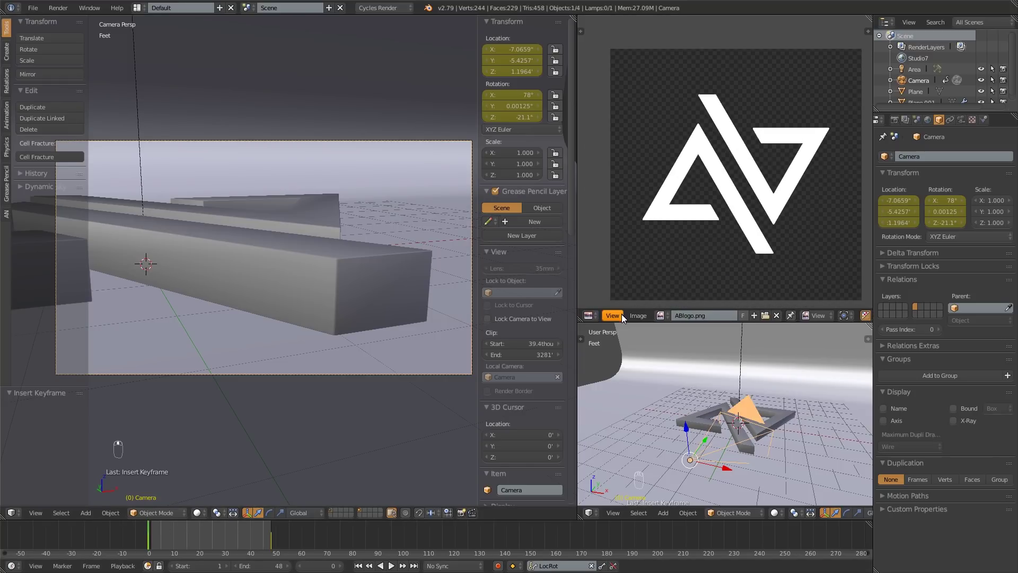
left_click(587, 315)
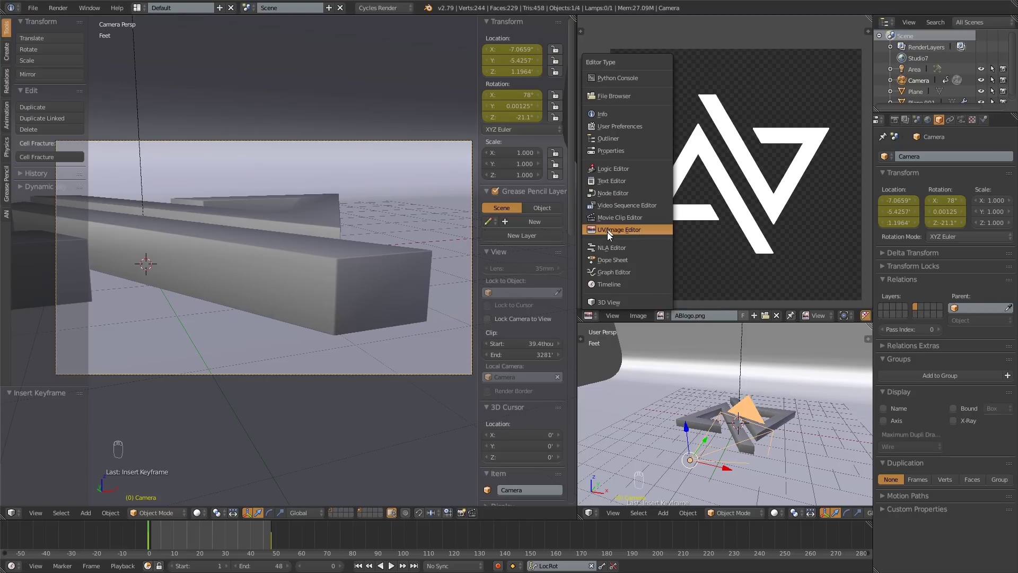
left_click(601, 273)
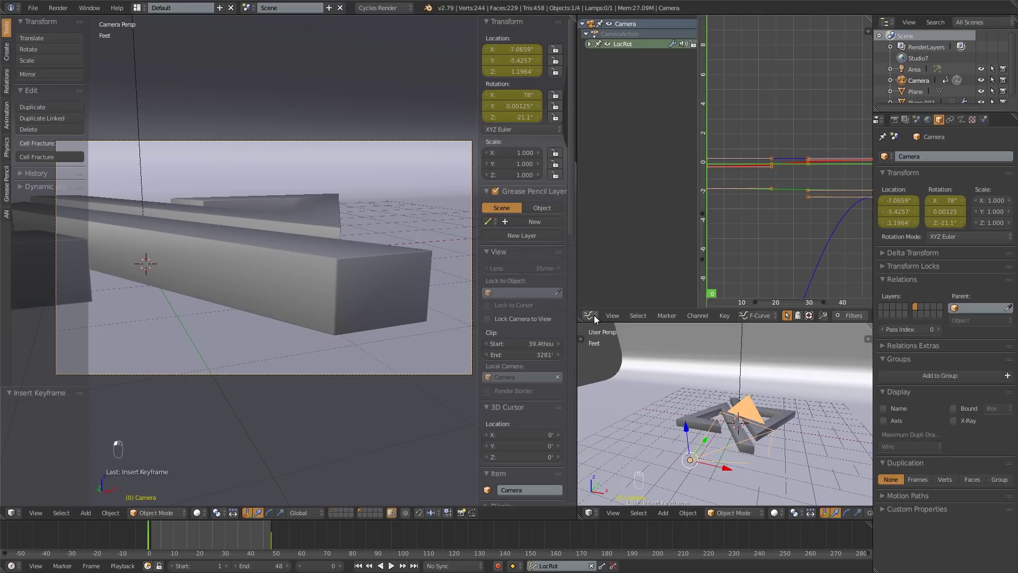
middle_click_drag(817, 188, 785, 127)
scroll(781, 127, "down", 9)
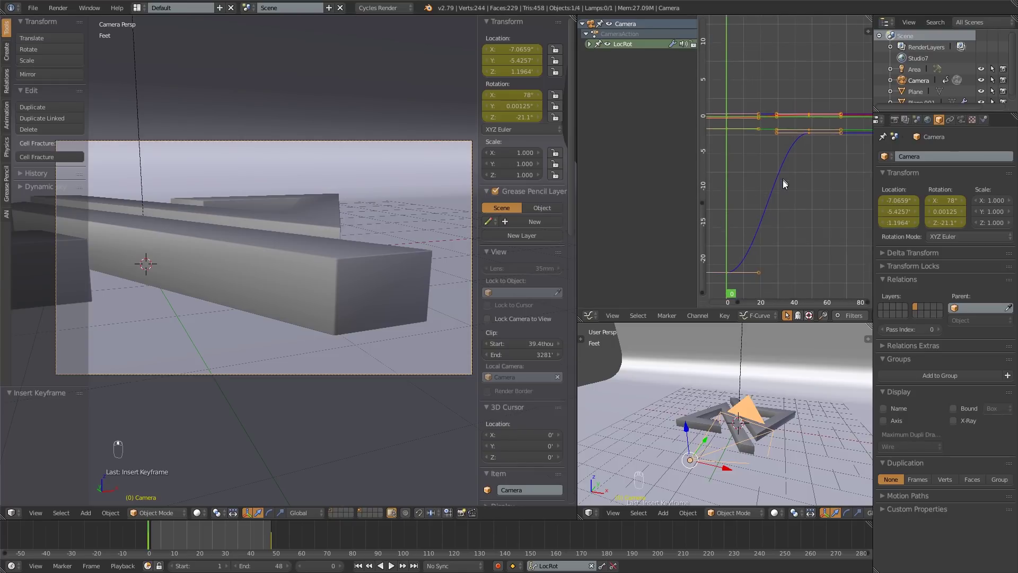
middle_click_drag(783, 181, 801, 161)
scroll(778, 195, "up", 3)
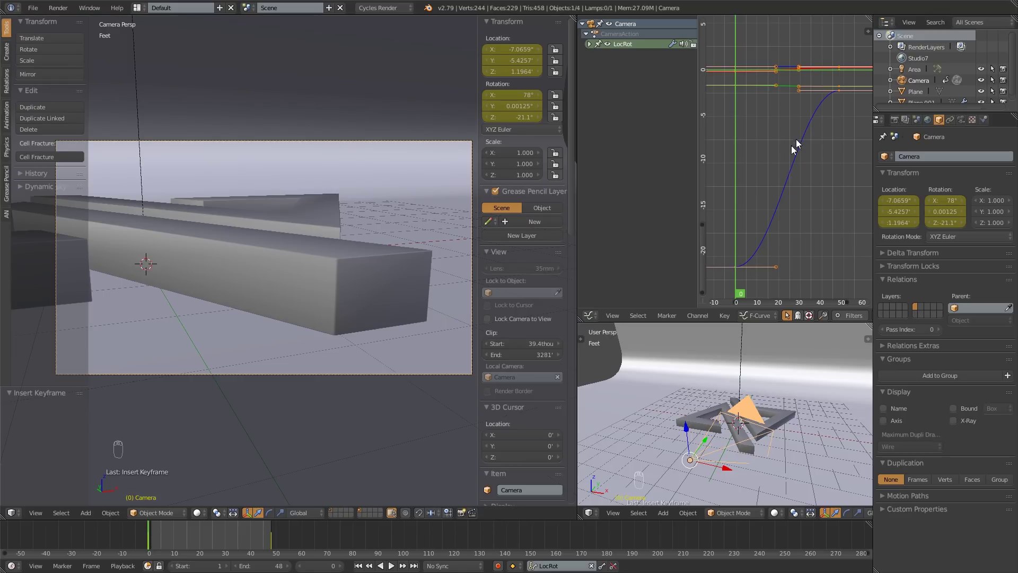
Preview the camera move over the first frames and compare its start at frame 0 with its end at frame 48.
key("alt+a")
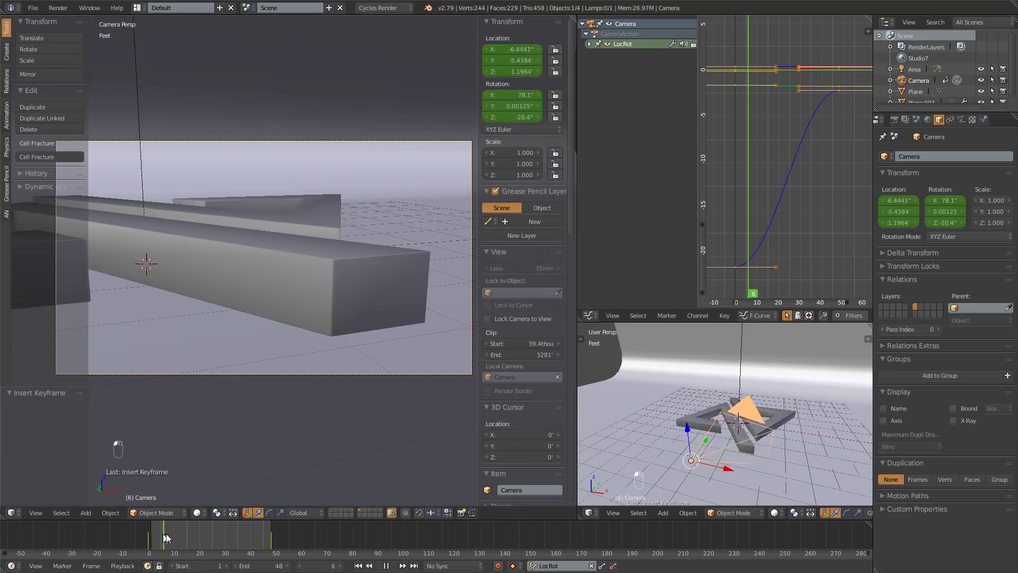
left_click_drag(147, 560, 148, 532)
key("alt+a")
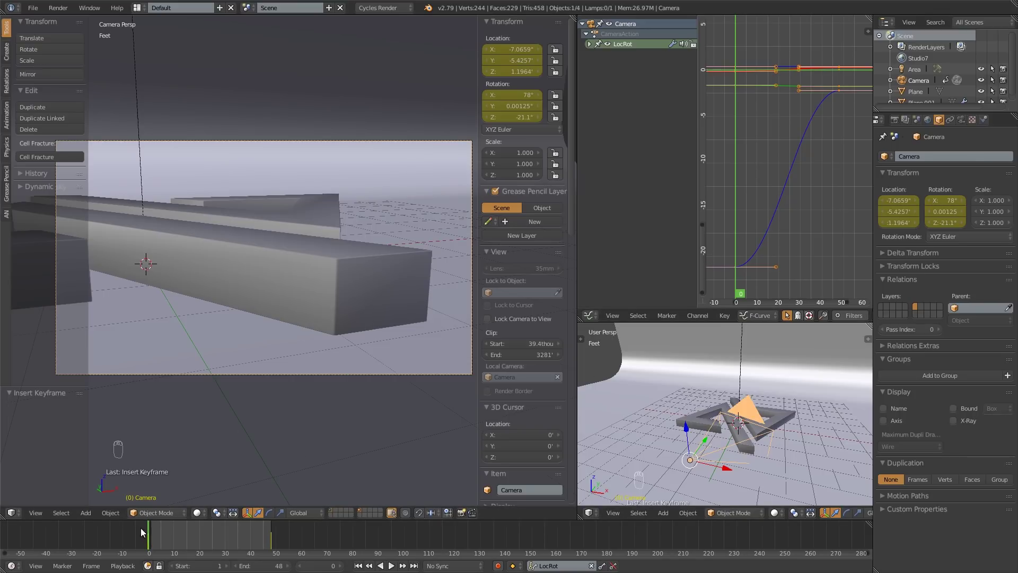
left_click(272, 533)
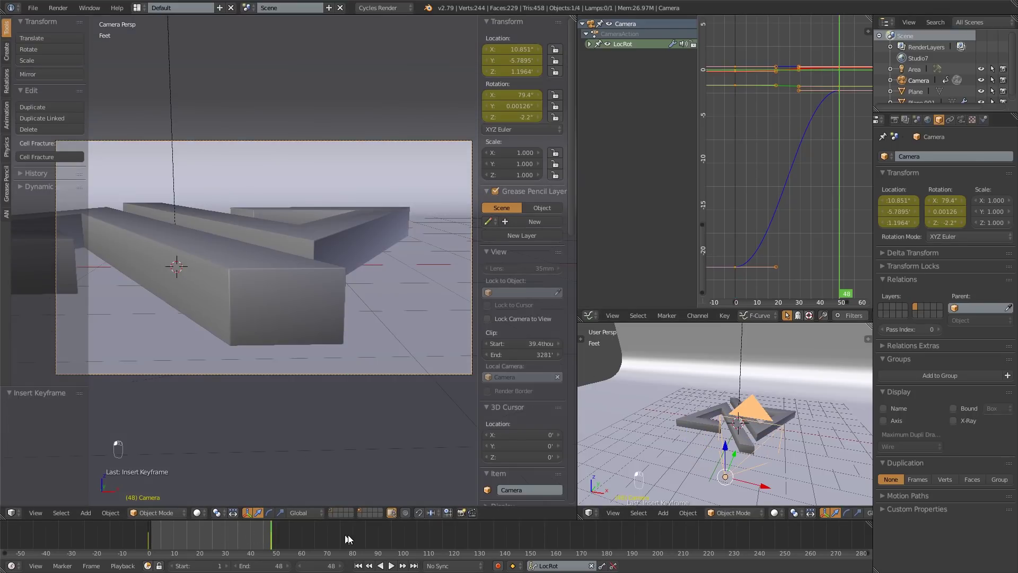
left_click(149, 533)
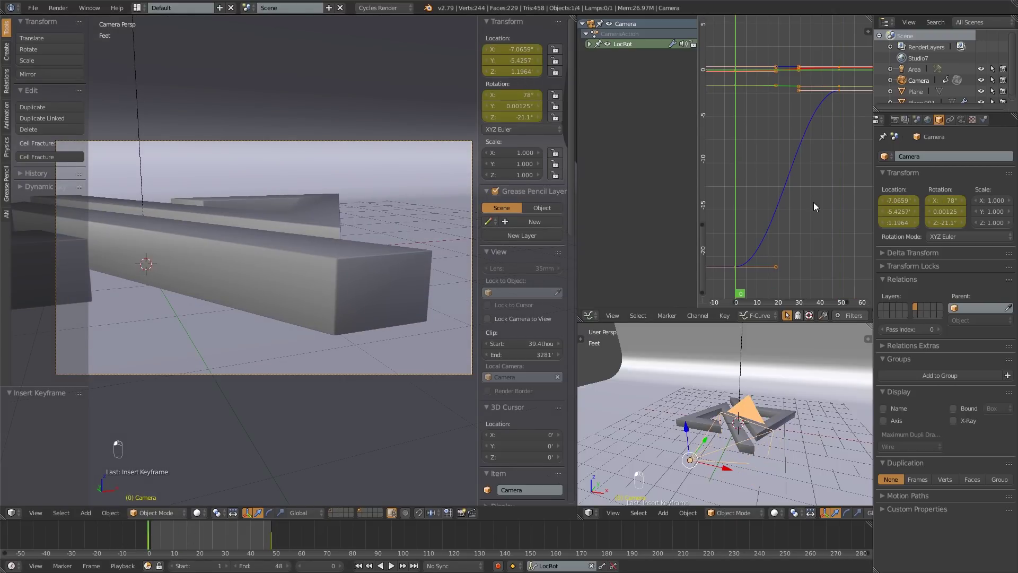
Select all of the camera's keyframes in the Graph Editor and set their interpolation to Linear.
middle_click_drag(797, 137, 783, 145)
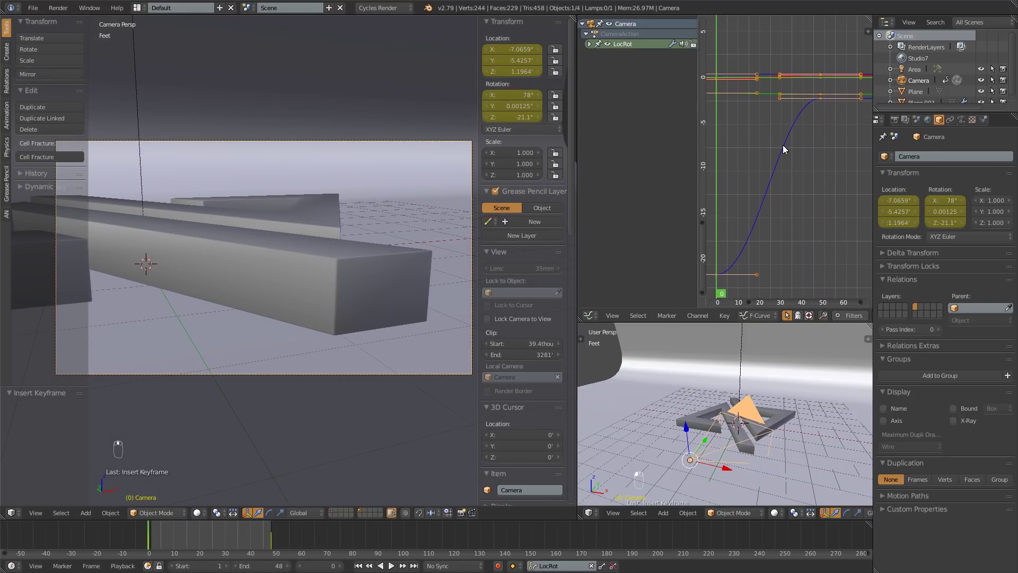
key("a")
key("a")
key("a")
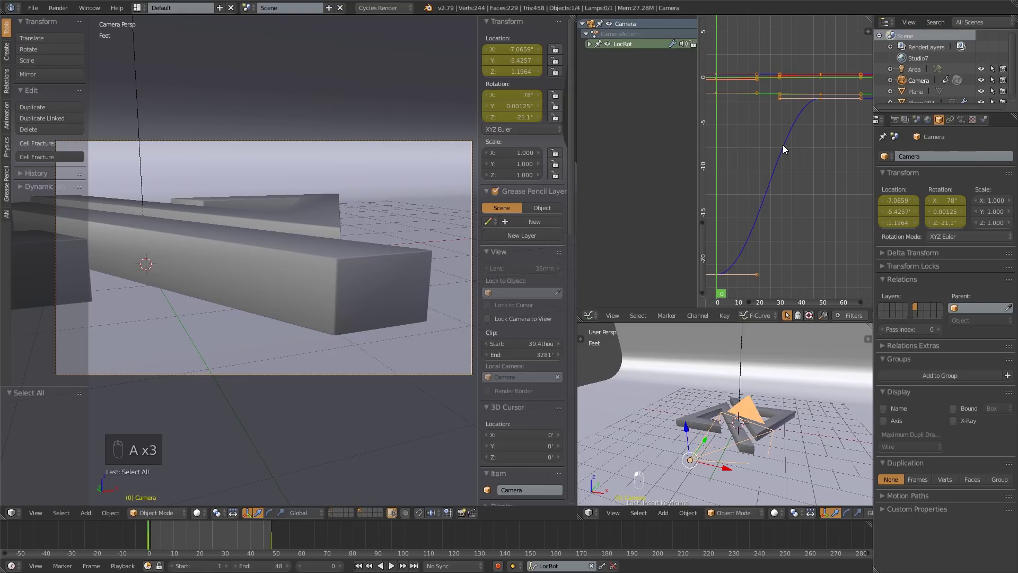
key("t")
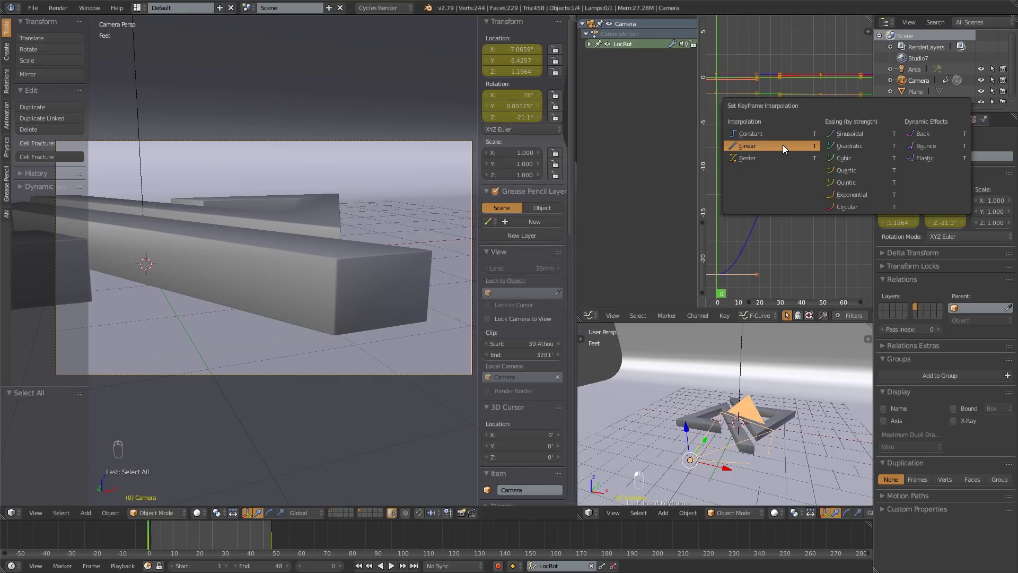
left_click(782, 145)
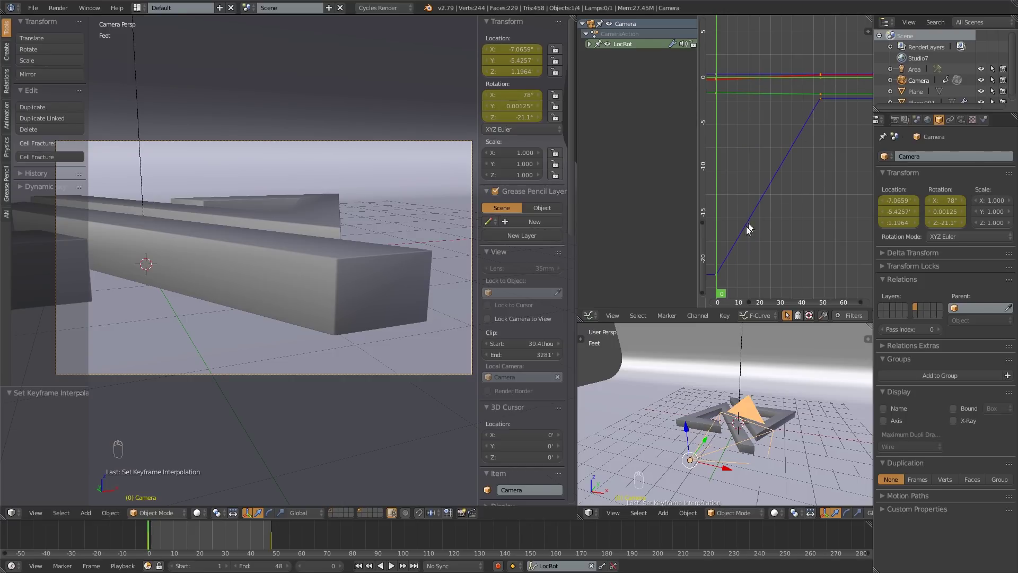
Inspect the straightened camera curves, play the animation through the camera view and stop it.
scroll(792, 75, "up", 7)
scroll(792, 75, "down", 6)
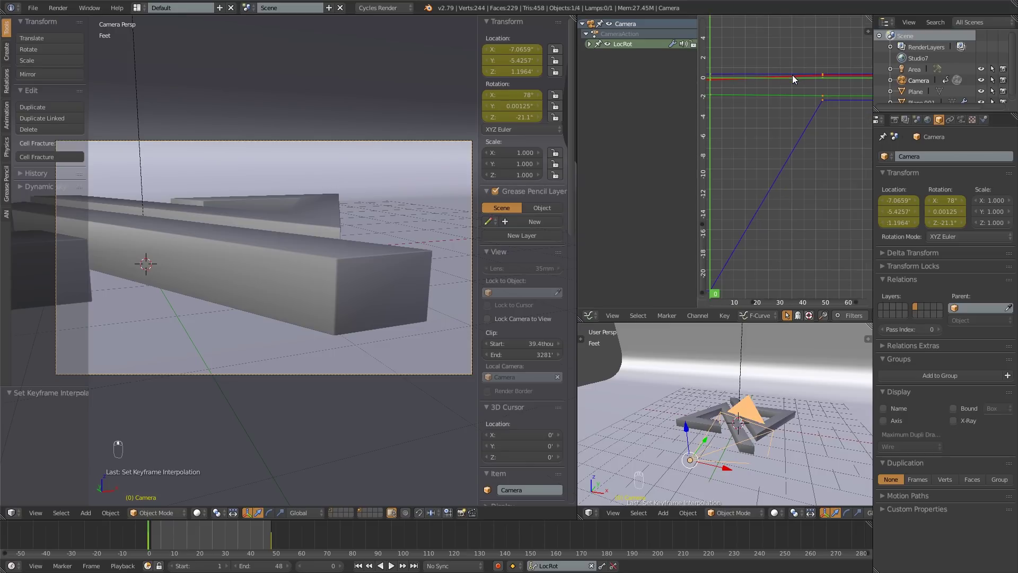
middle_click_drag(787, 107, 815, 121)
scroll(841, 90, "down", 4)
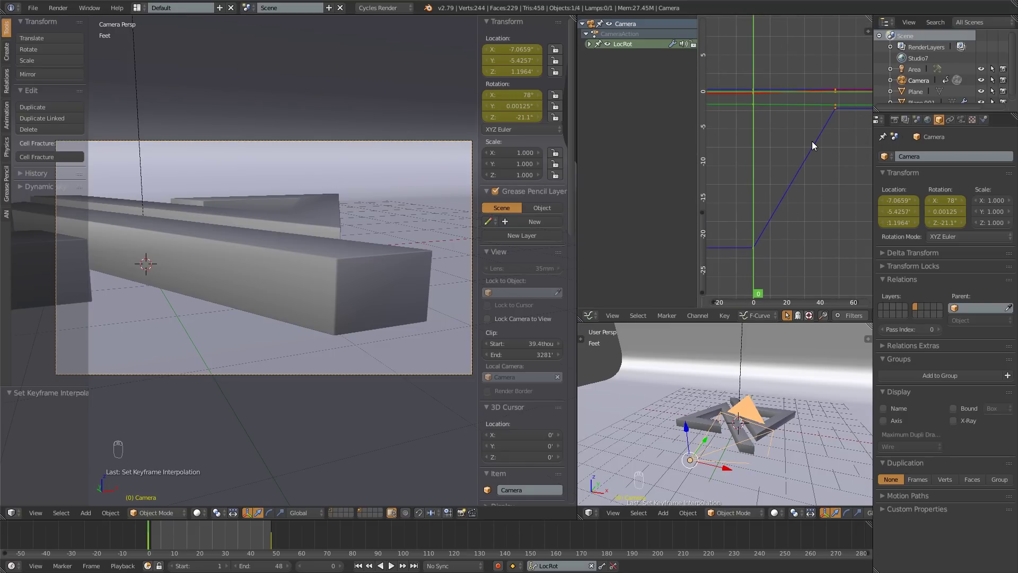
left_click(391, 565)
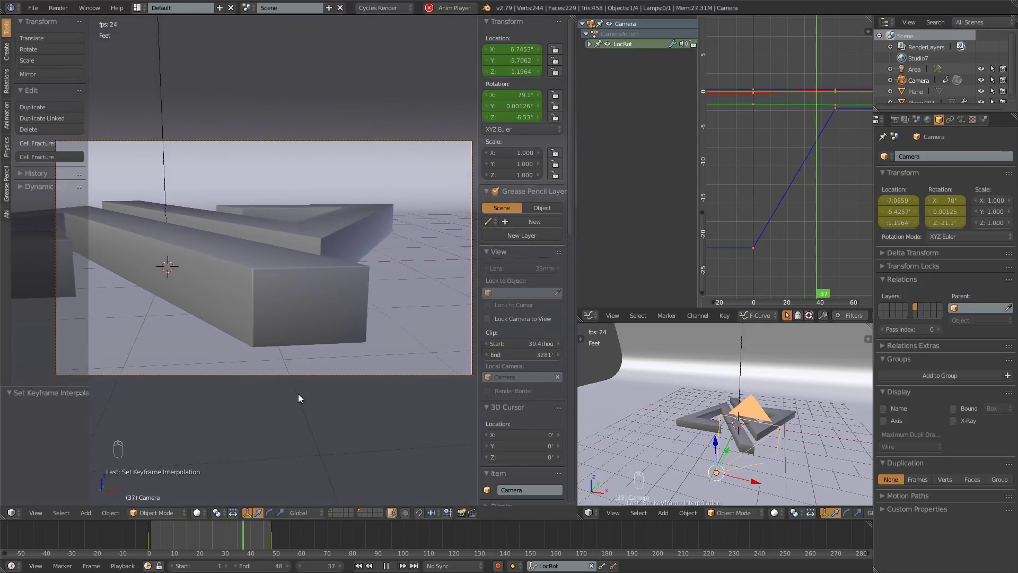
key("Escape")
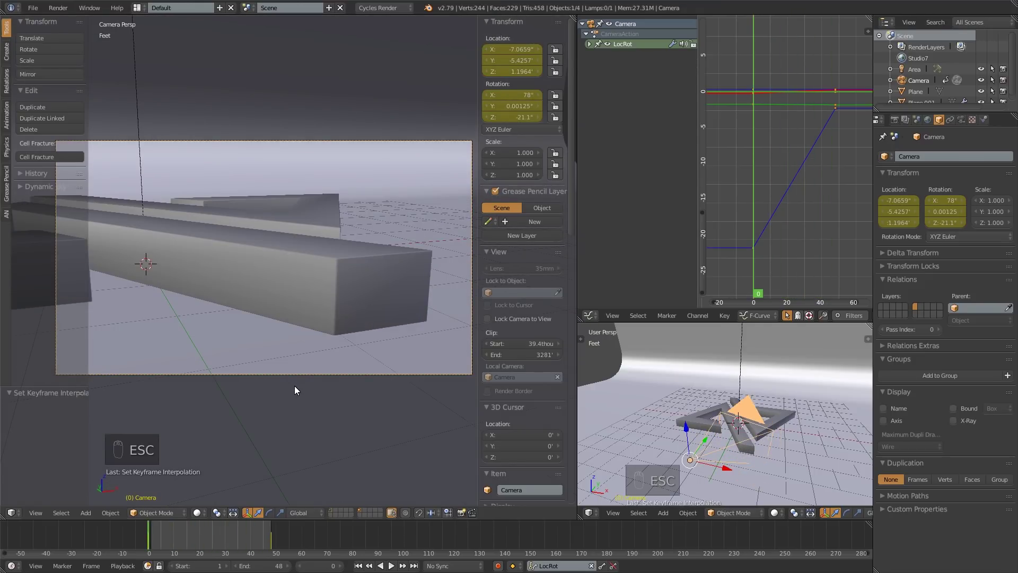
Save over logo.blend and switch the Graph Editor area back to the UV/Image Editor showing ABlogo.png.
key("ctrl+s")
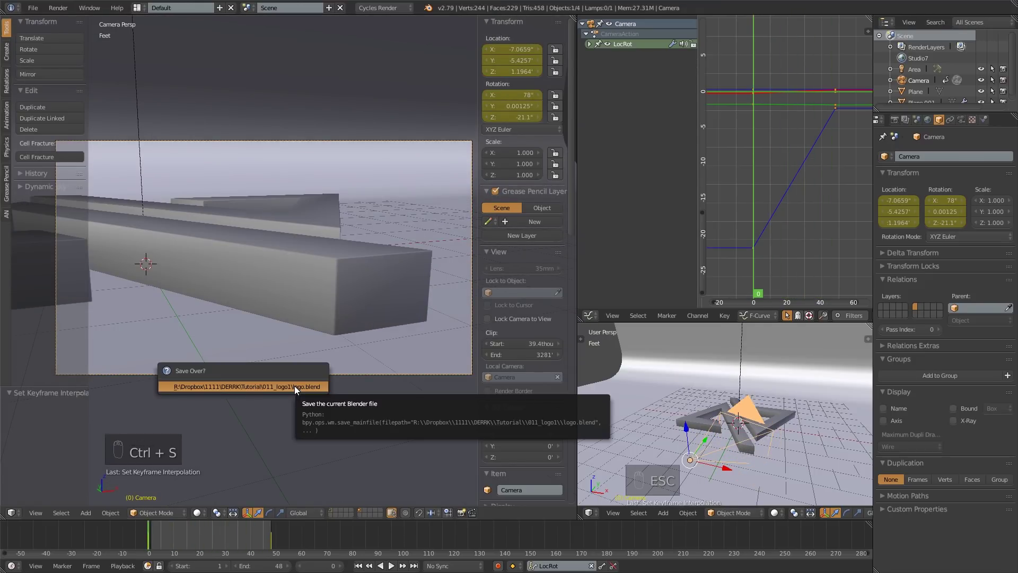
left_click(294, 386)
middle_click_drag(234, 310, 262, 309, "shift")
scroll(262, 309, "down", 1)
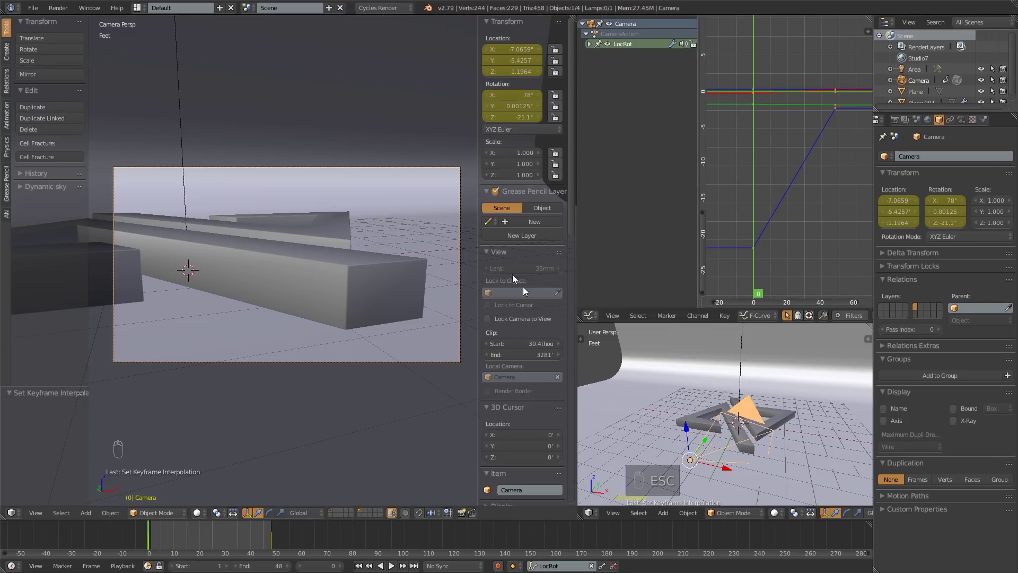
left_click(592, 316)
left_click(619, 230)
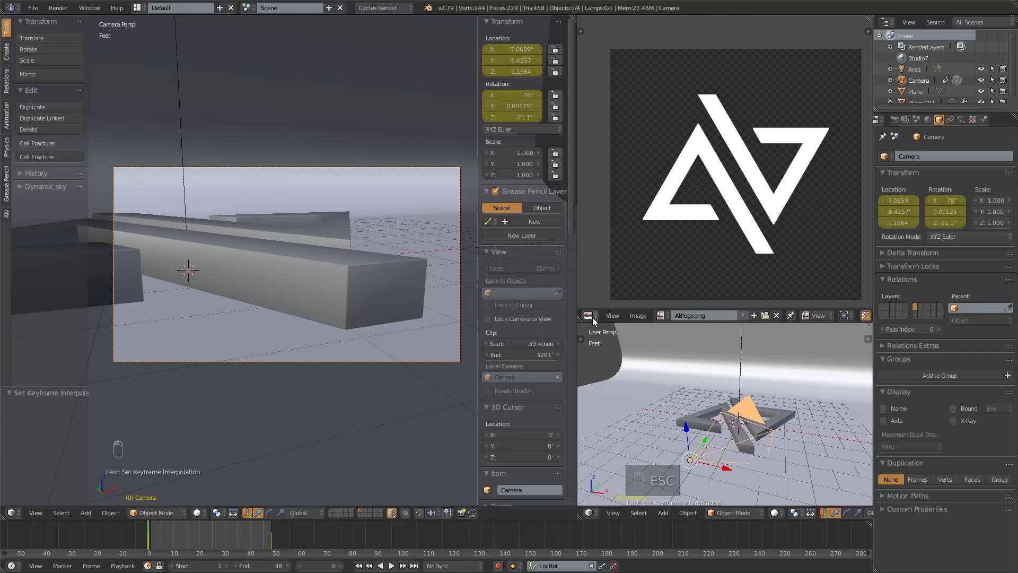
middle_click_drag(672, 199, 660, 184)
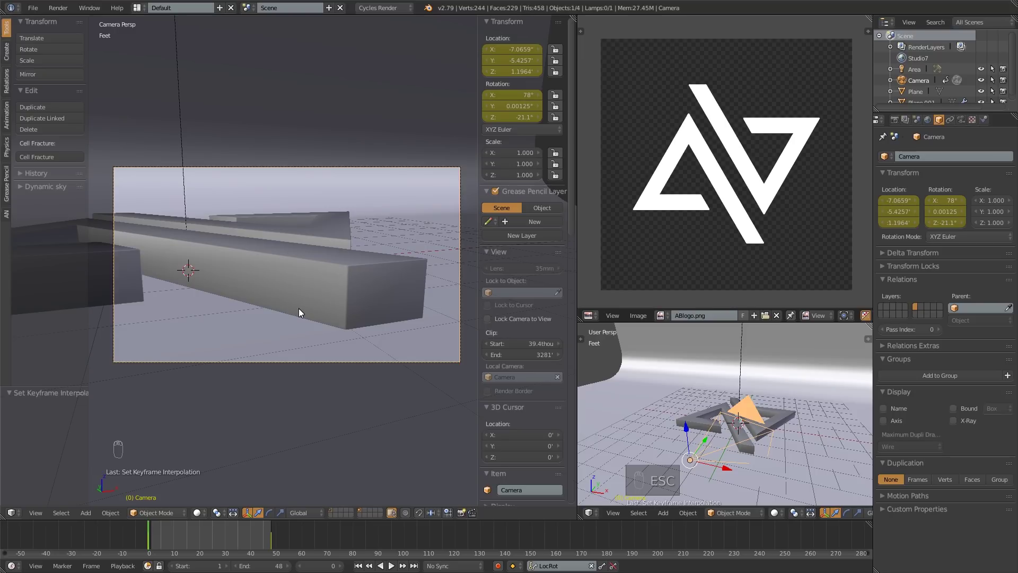
Go to frame 48 and set the animation's end frame to 120.
key("alt+a")
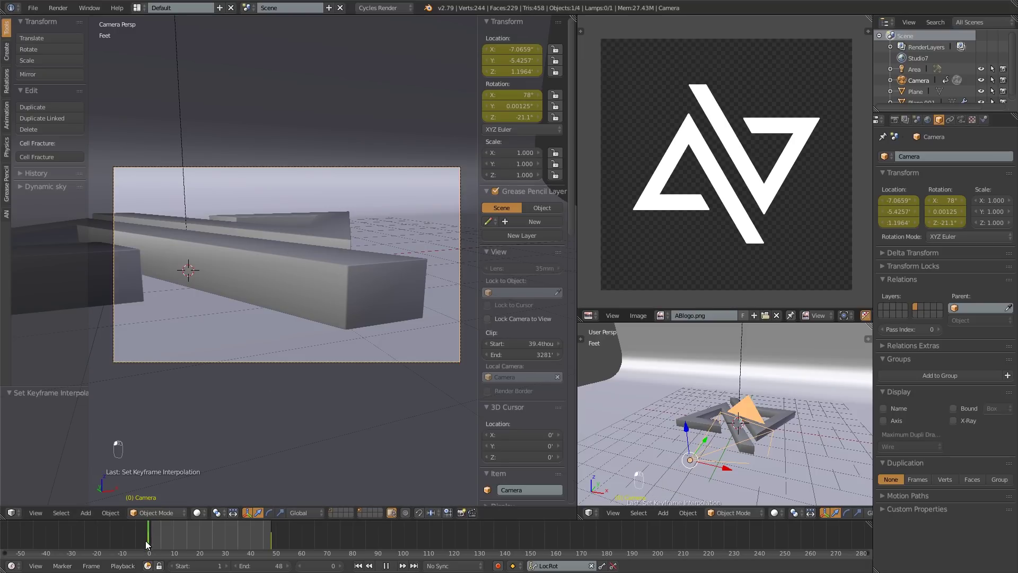
mouse_move(265, 524)
left_mouse_down()
mouse_move(145, 539)
mouse_move(272, 523)
mouse_move(164, 529)
mouse_move(241, 535)
mouse_move(206, 539)
mouse_move(144, 530)
mouse_move(268, 531)
mouse_move(272, 546)
left_mouse_up()
key("alt+a")
key("alt+a")
key("alt+a")
left_click(264, 563)
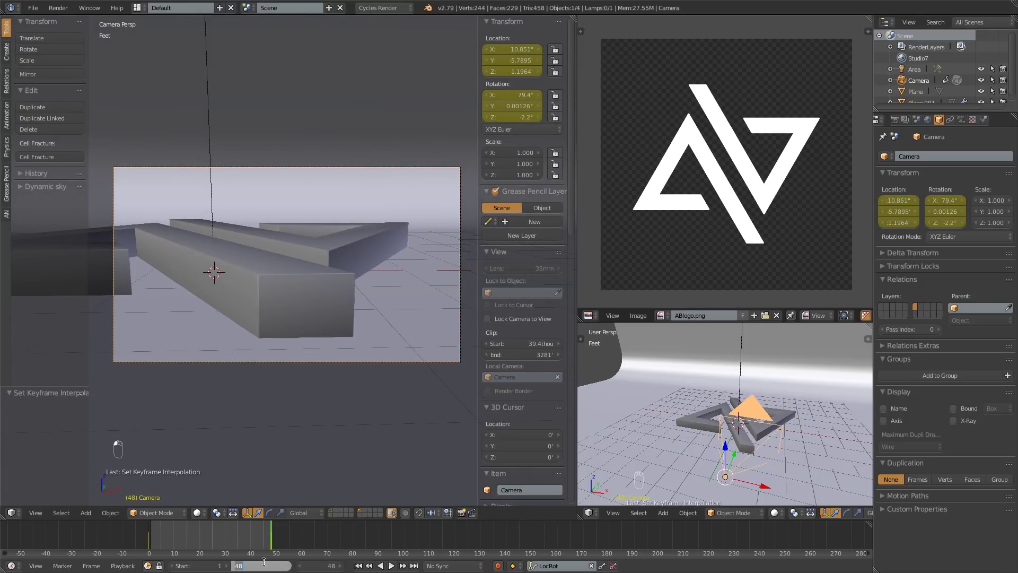
type("120")
key("Return")
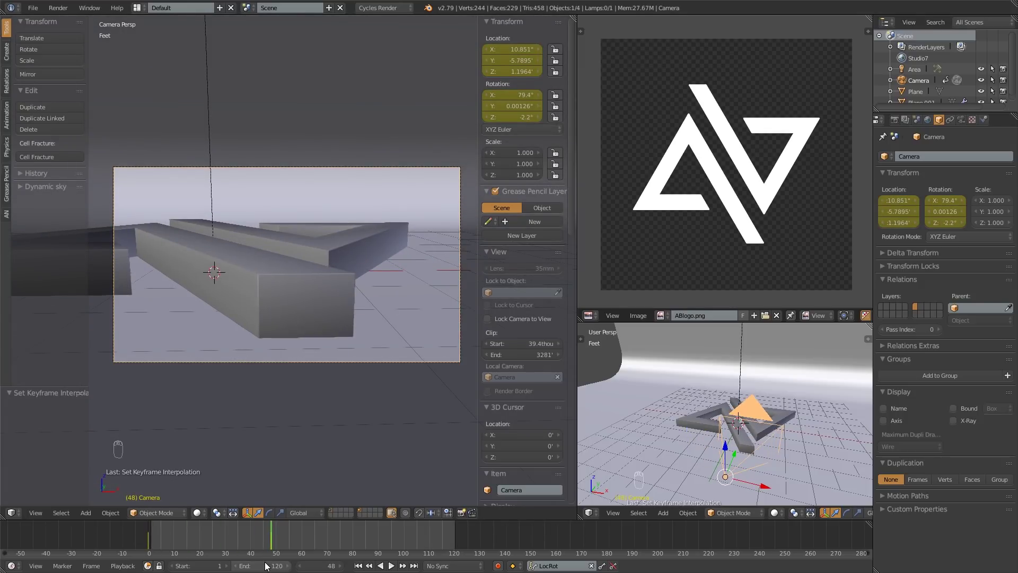
Duplicate the camera in place outside the camera view and move the copy -5' along the X axis.
scroll(338, 285, "down", 3)
middle_click_drag(338, 285, 262, 302)
key("shift+d")
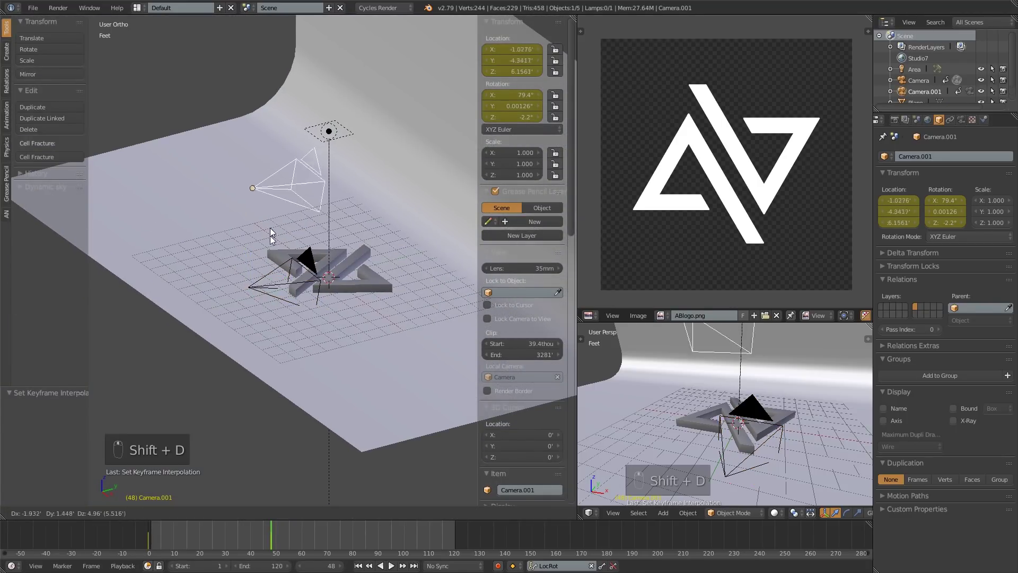
right_click(322, 341)
key("g")
key("x")
key("minus")
key("5")
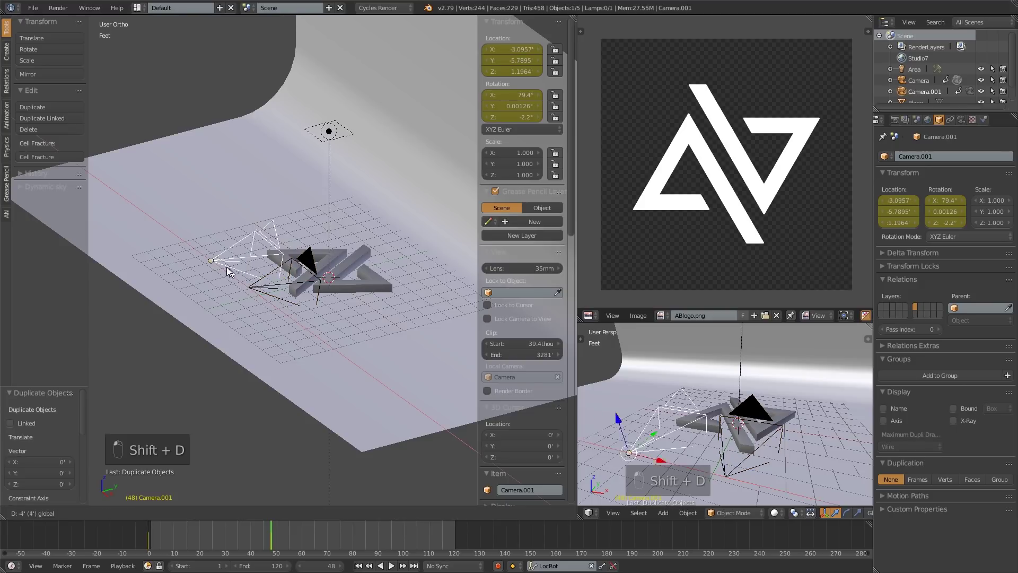
key("Return")
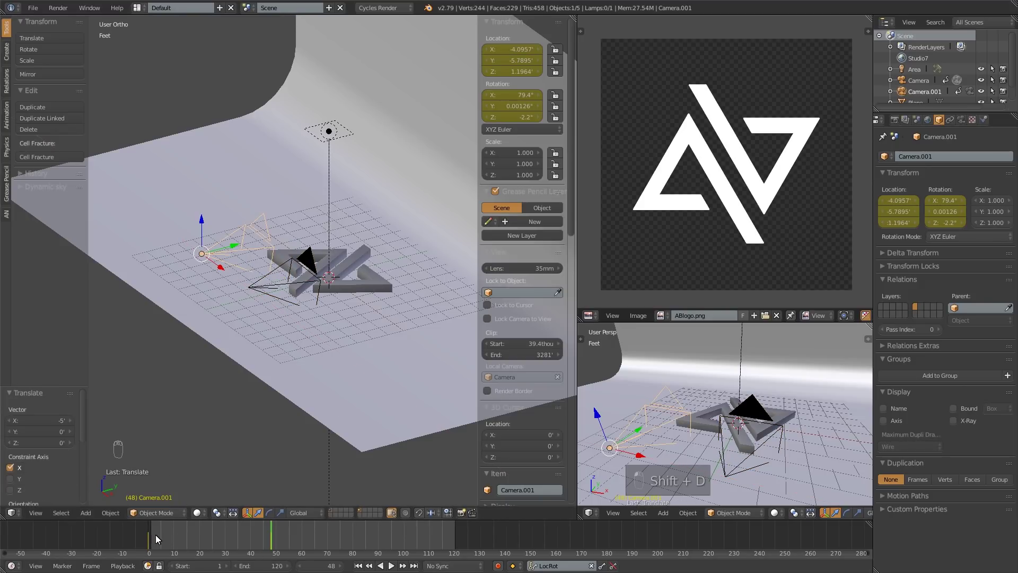
Try to shift the duplicated camera -9' along X at frame 6 without keying it, and return to frame 48.
key("alt+a")
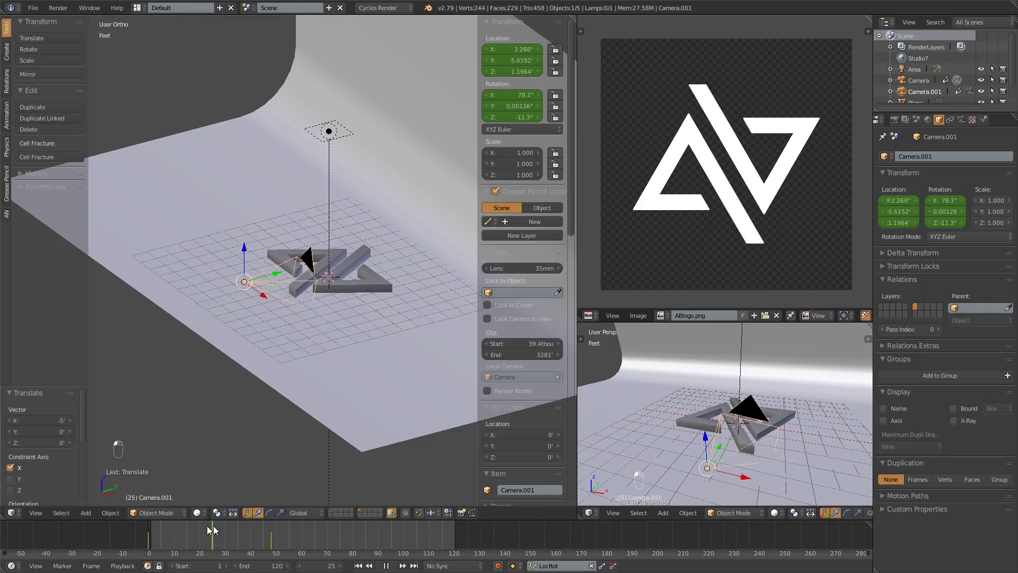
key("alt+a")
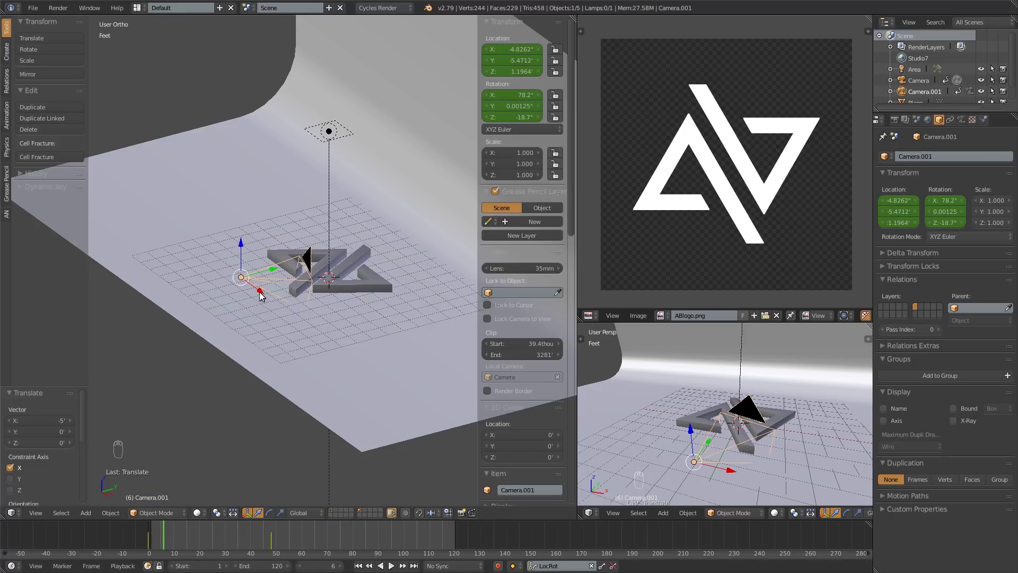
left_click_drag(259, 295, 189, 255)
middle_click_drag(189, 254, 318, 300)
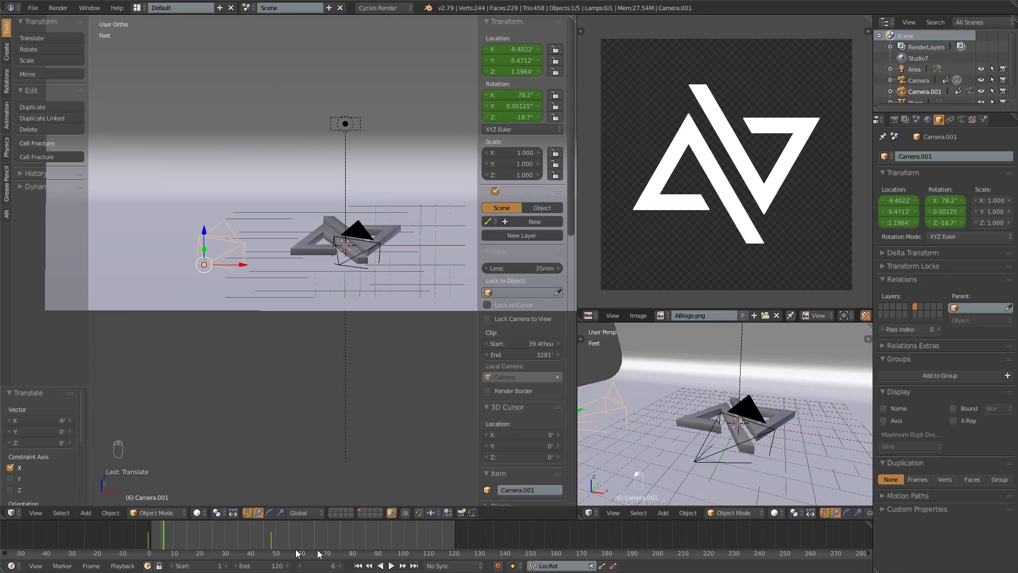
left_click(272, 543)
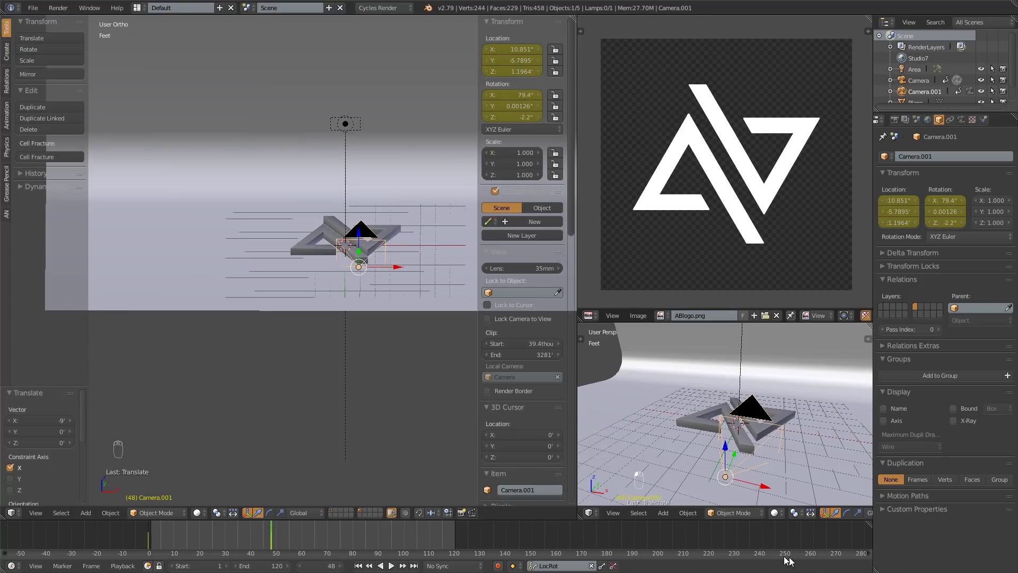
Delete the duplicated camera's keyframe at frame 48 and clear all its location and rotation keyframes at frame 0.
left_click(613, 565)
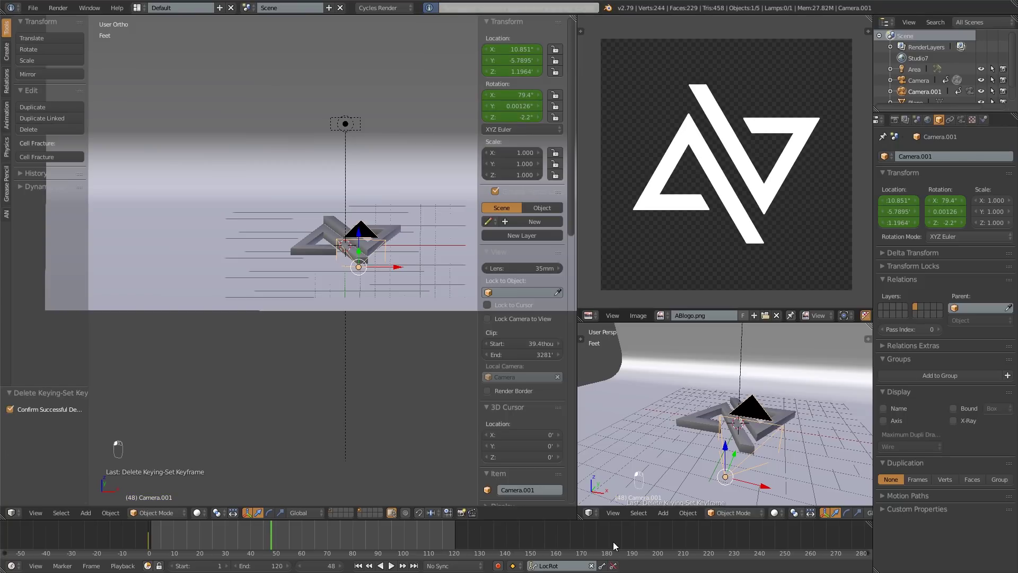
left_click(247, 530)
left_click_drag(247, 530, 132, 543)
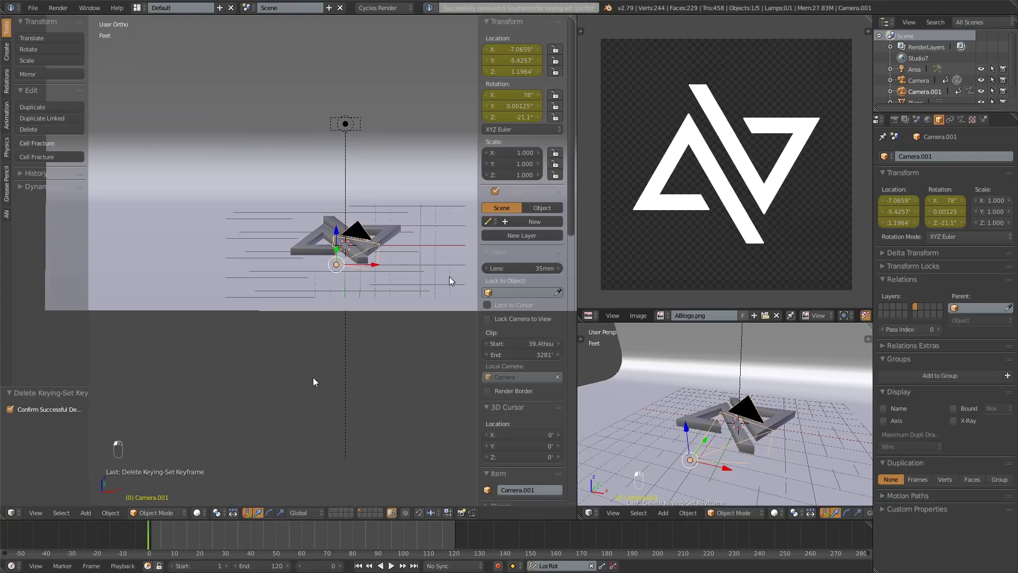
right_click(521, 59)
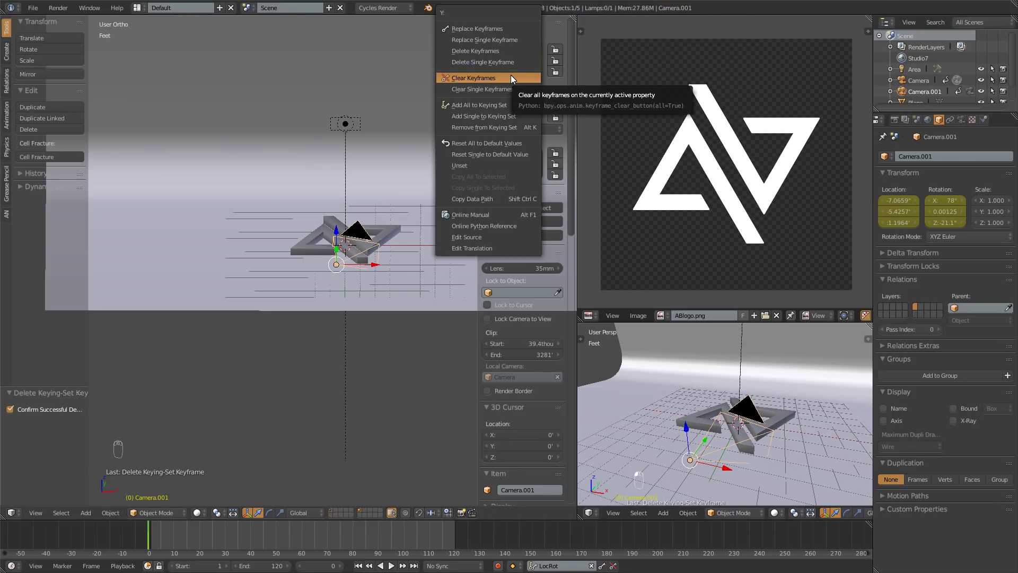
left_click(511, 75)
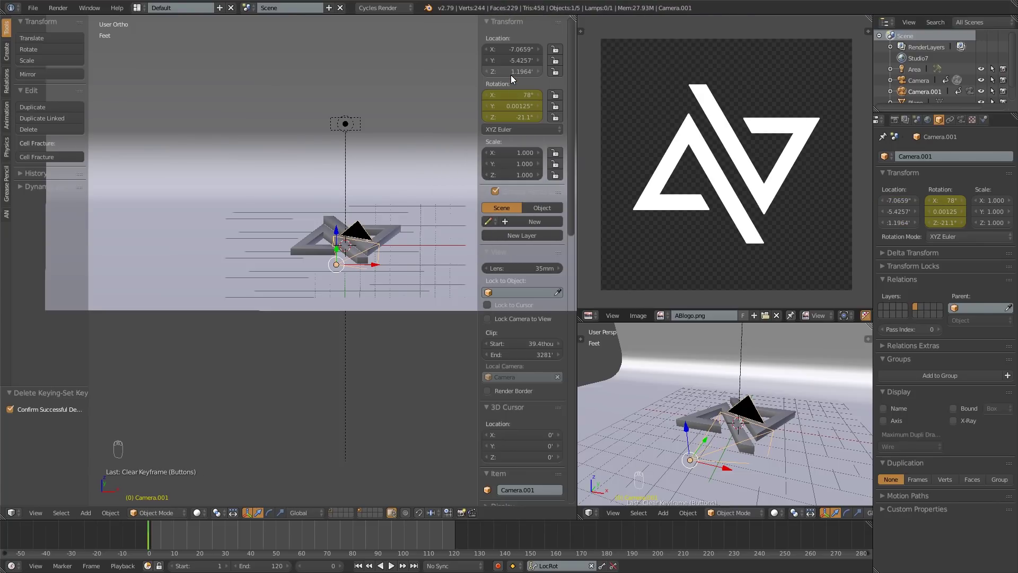
right_click(511, 97)
left_click(498, 142)
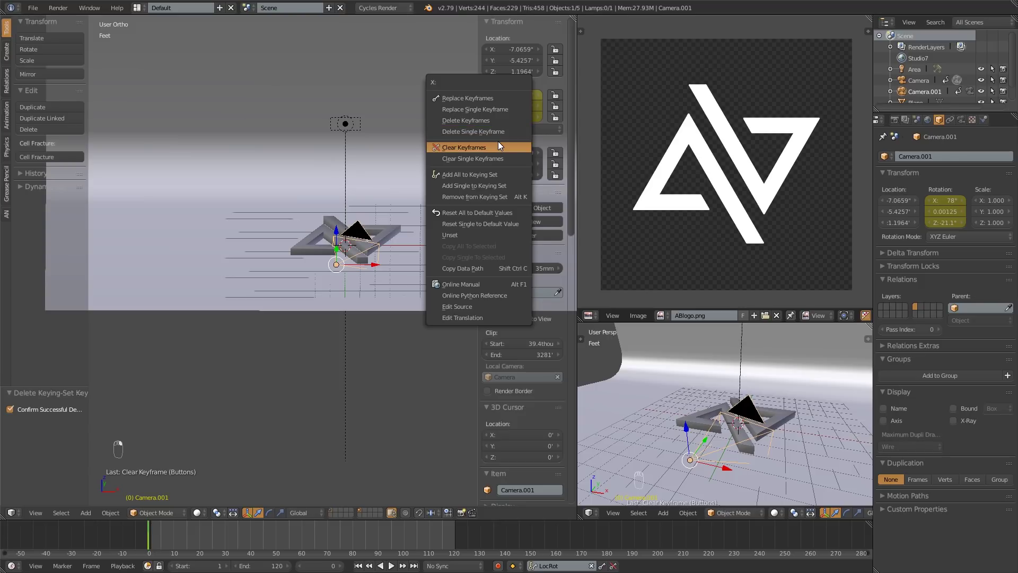
Move the duplicated camera -9' along the X axis and check the timeline for leftover motion.
key("g")
key("x")
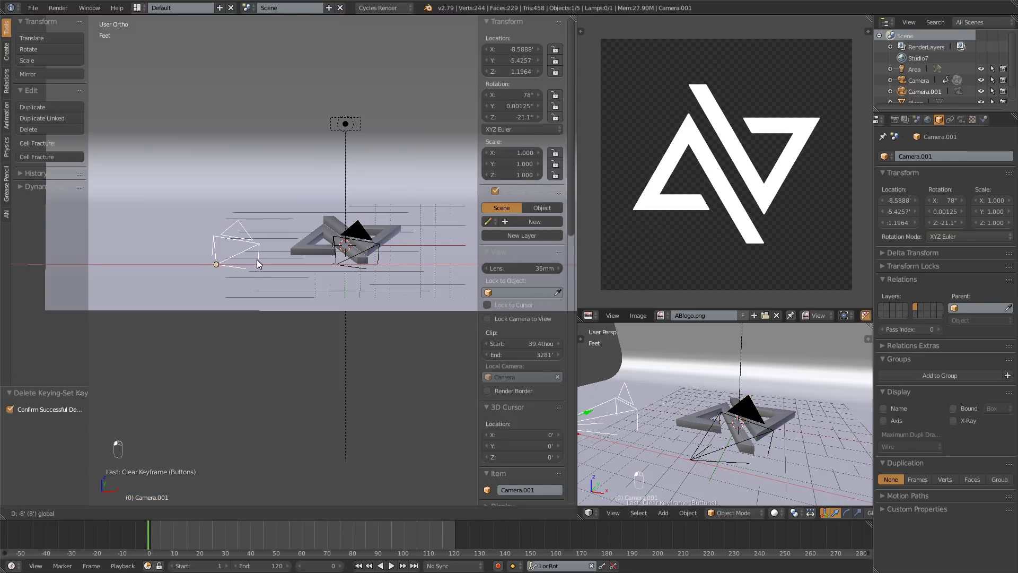
left_click(246, 259)
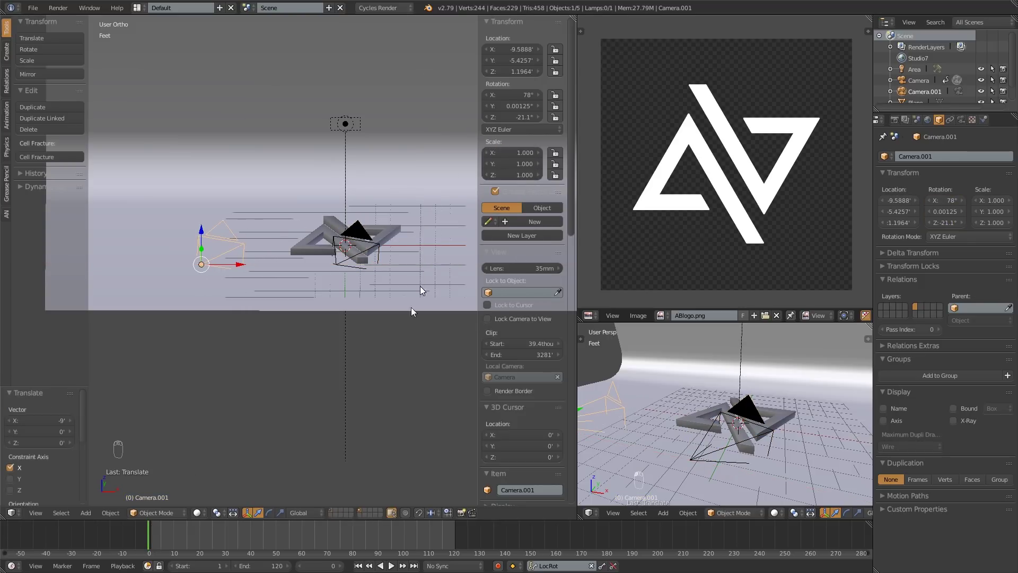
left_click_drag(143, 538, 332, 528)
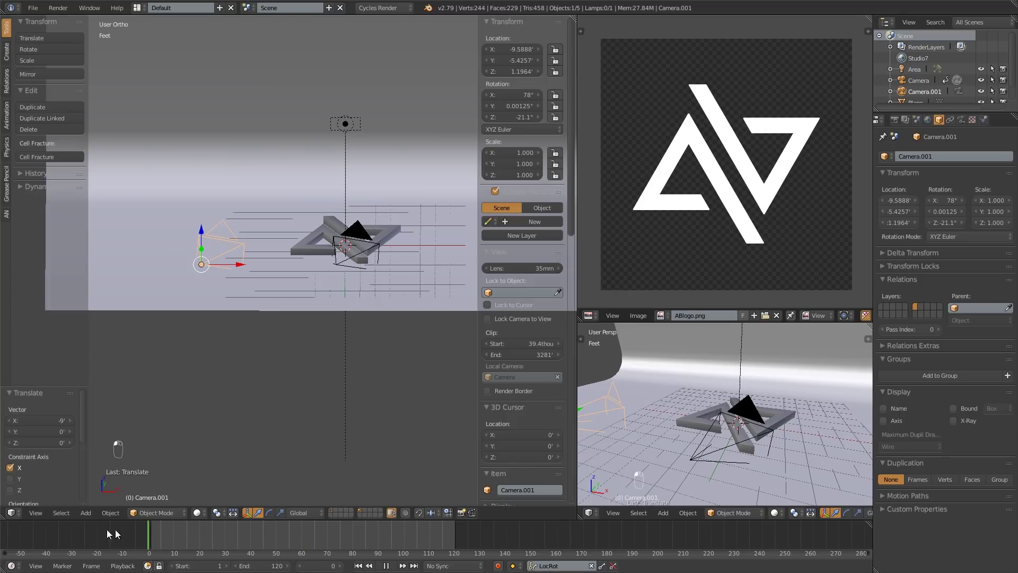
key("alt+a")
Set the original camera as active to view its shot, and make the duplicated camera the active one.
right_click(735, 474)
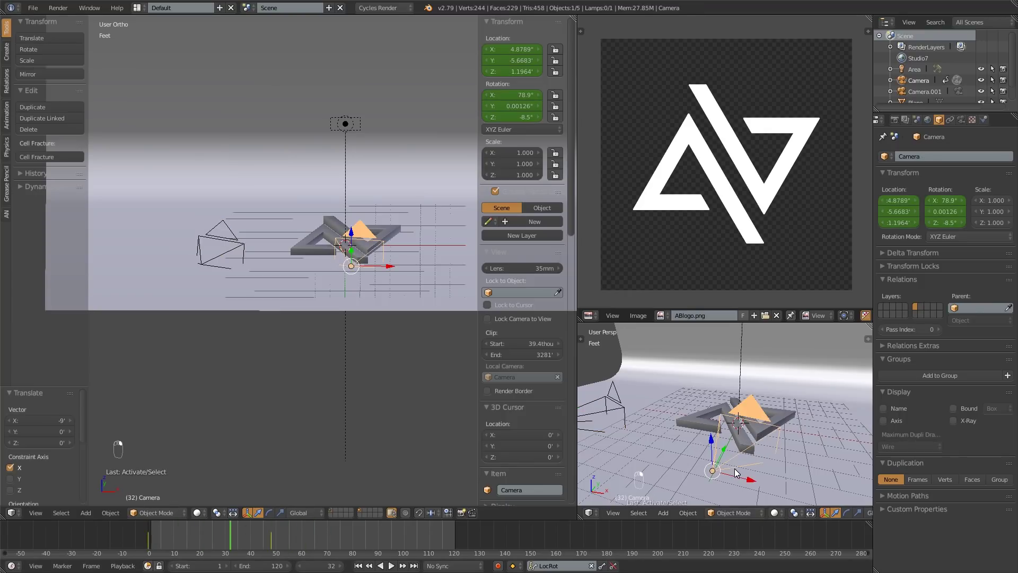
key("ctrl+KP_0")
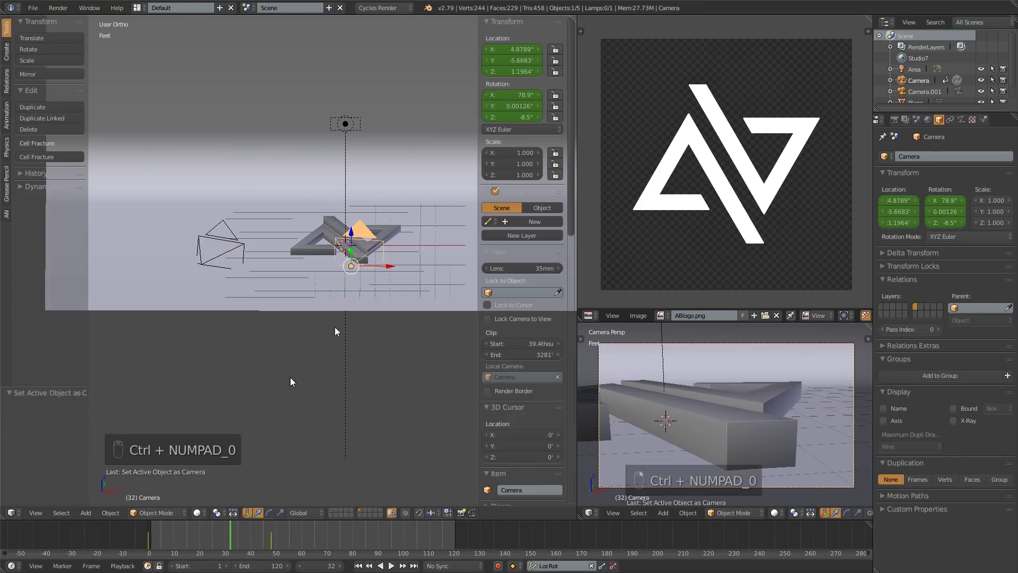
left_click_drag(205, 529, 187, 543)
right_click(223, 228)
middle_click_drag(311, 205, 214, 325)
key("ctrl+KP_0")
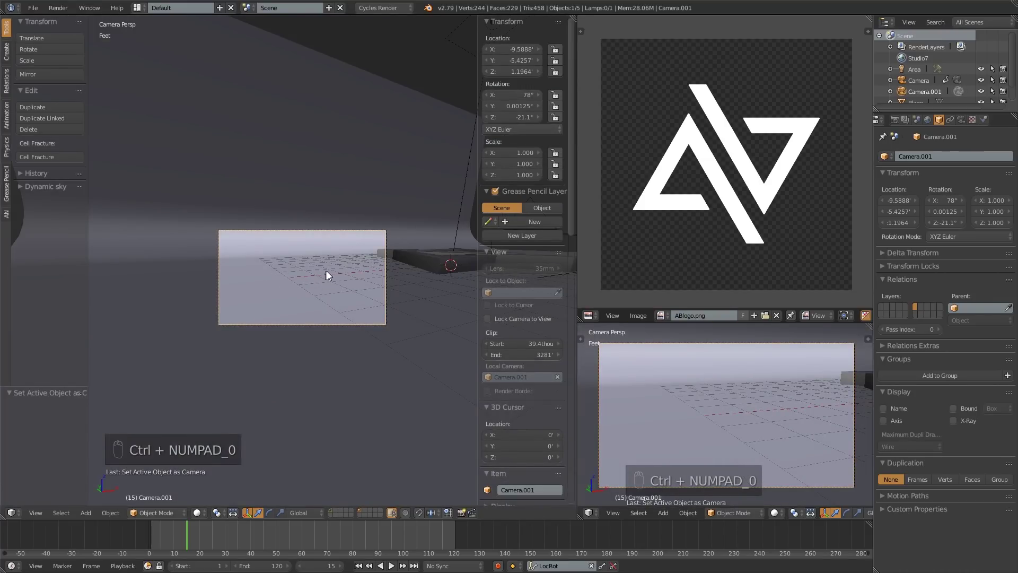
Fly the duplicated camera above the logo so that it looks down on the whole mark.
key("shift+f")
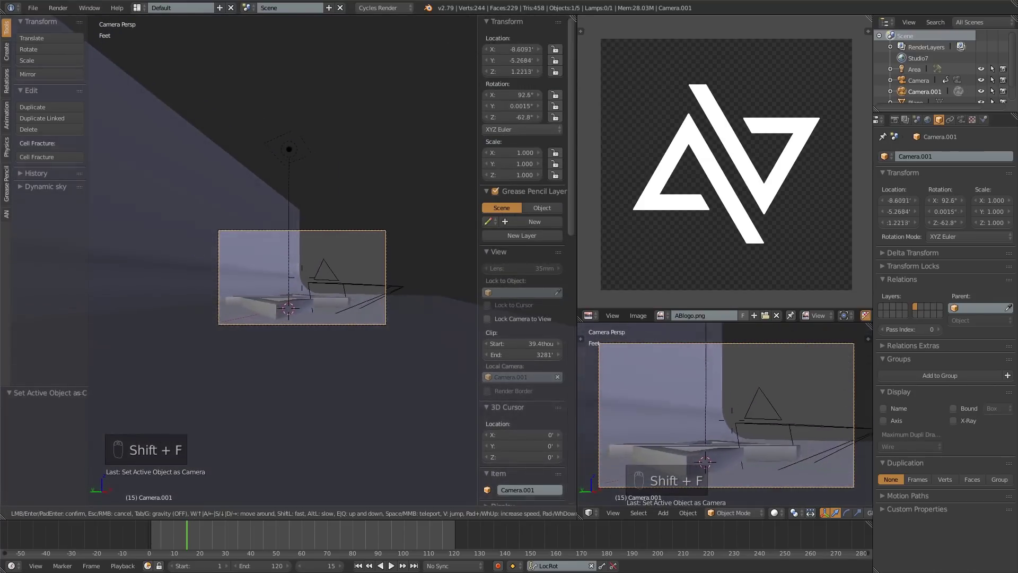
key("w")
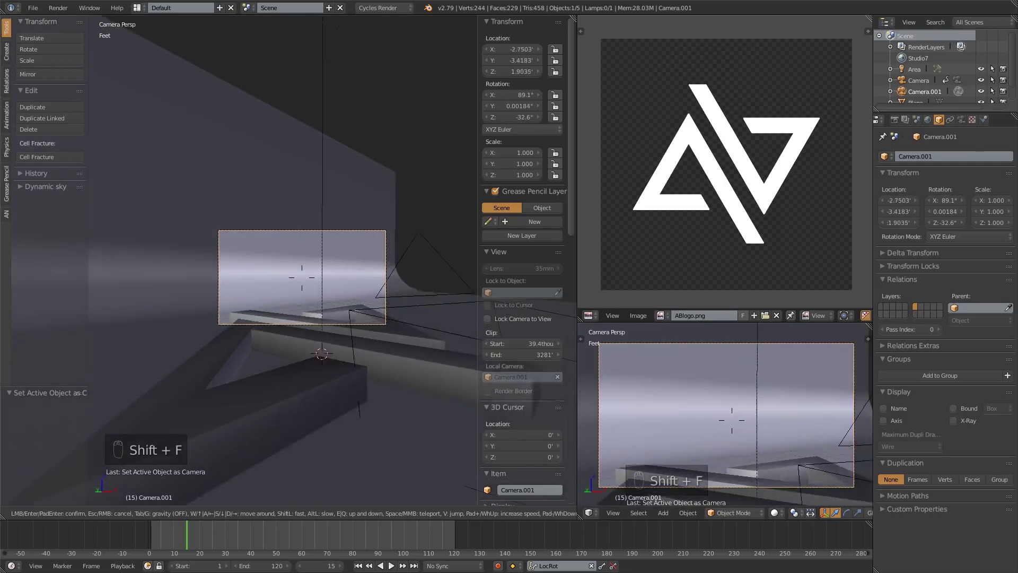
key("s")
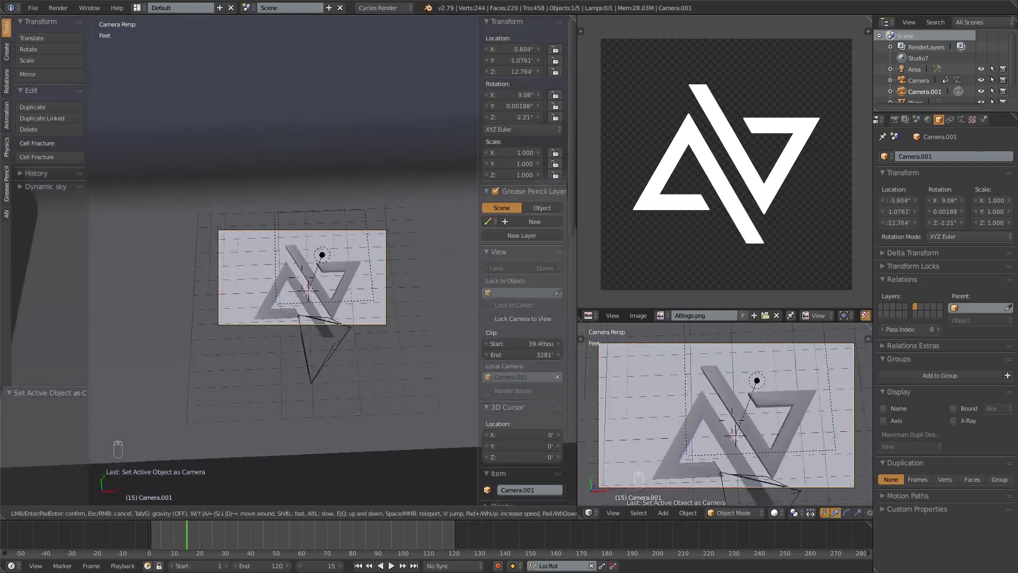
key("w")
key("a")
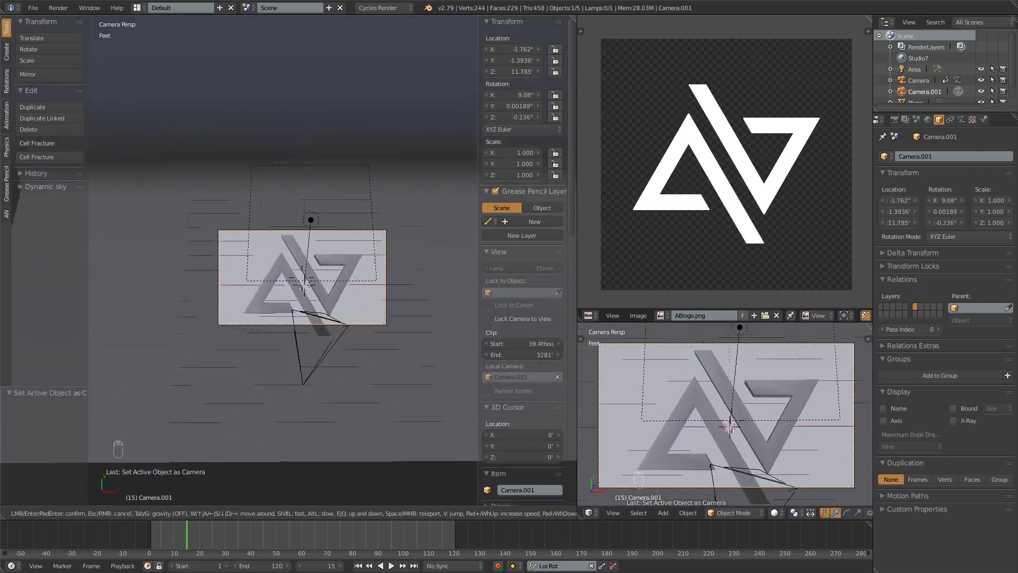
key("d")
left_click(531, 137)
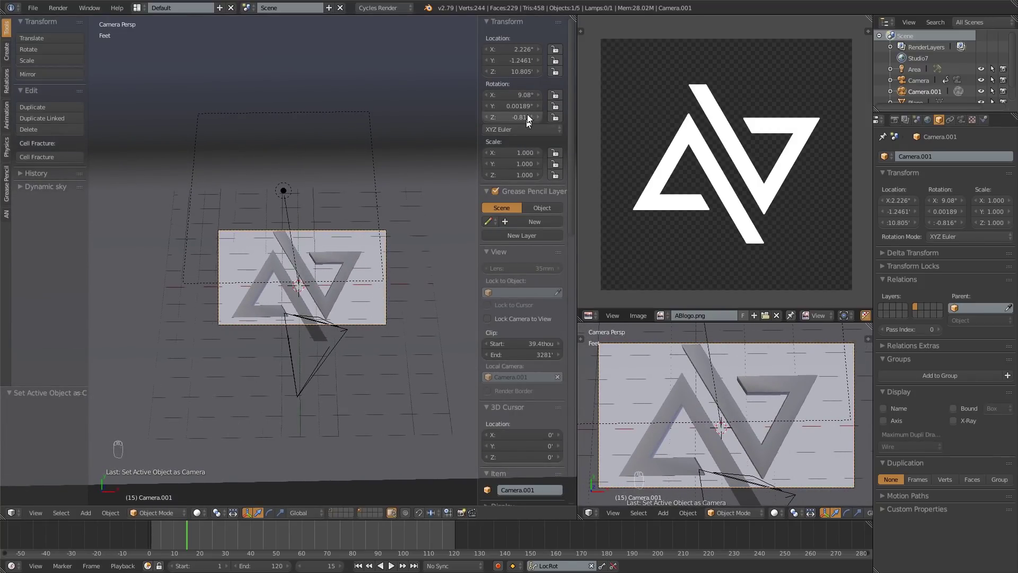
Set the duplicated camera's X, Y and Z rotation to 0°.
left_click_drag(524, 96, 523, 117)
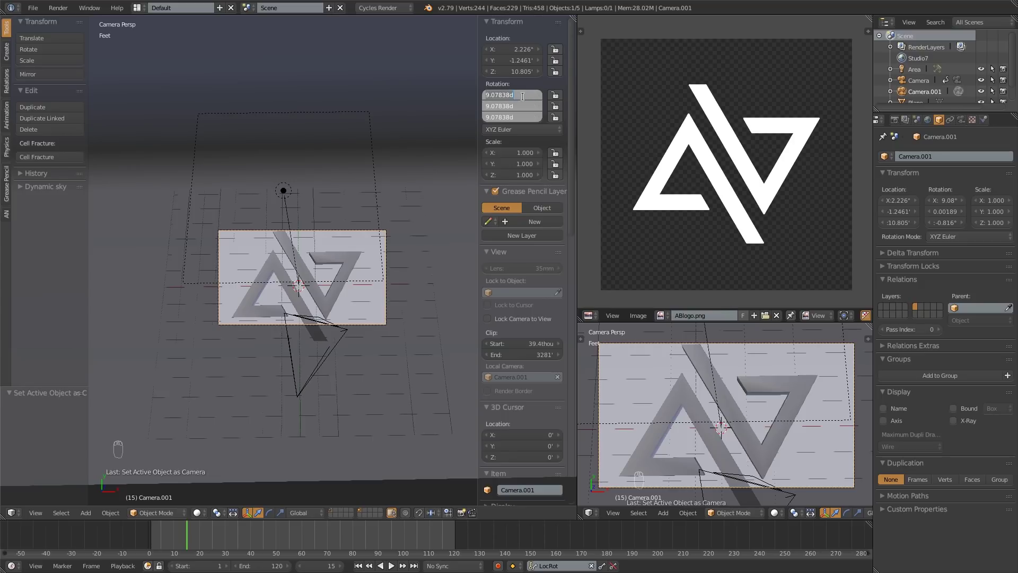
type("0")
key("Return")
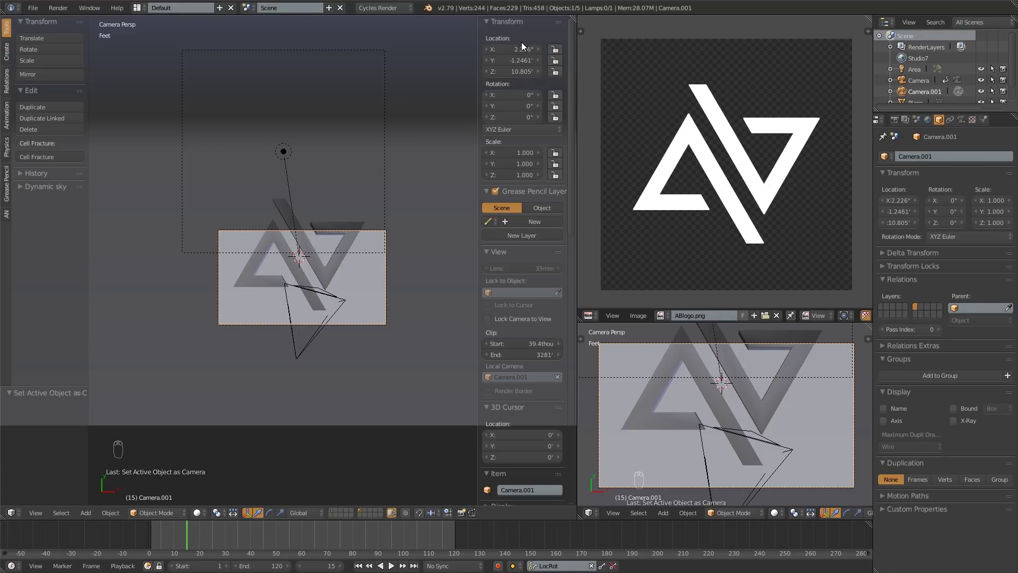
Set the duplicated camera's location to 0 on all axes and raise it 15' along Z above the logo.
mouse_move(521, 49)
left_mouse_down()
mouse_move(520, 71)
mouse_move(520, 48)
left_mouse_up()
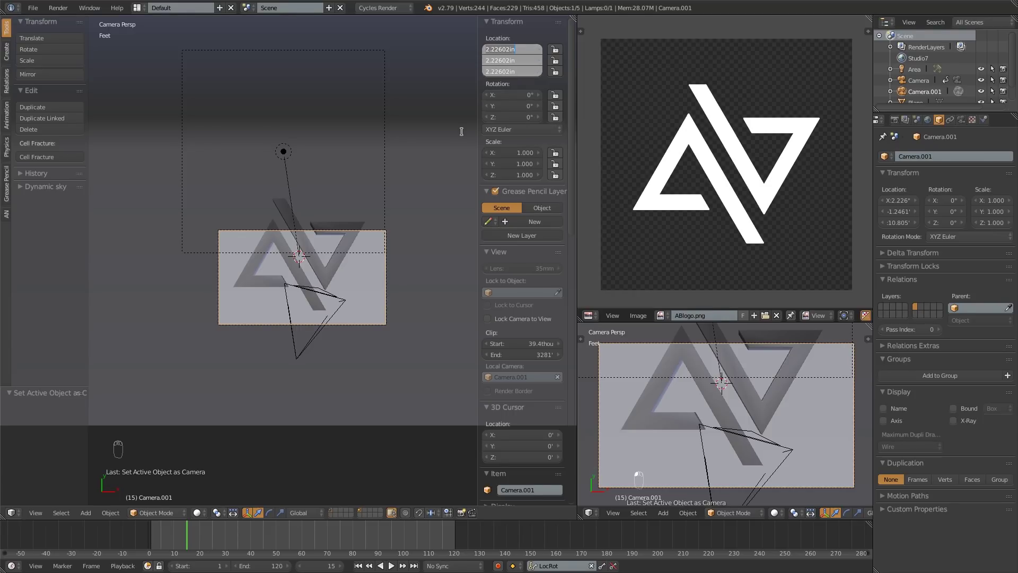
type("0")
key("Return")
middle_click_drag(339, 241, 286, 268)
left_click_drag(273, 265, 291, 443)
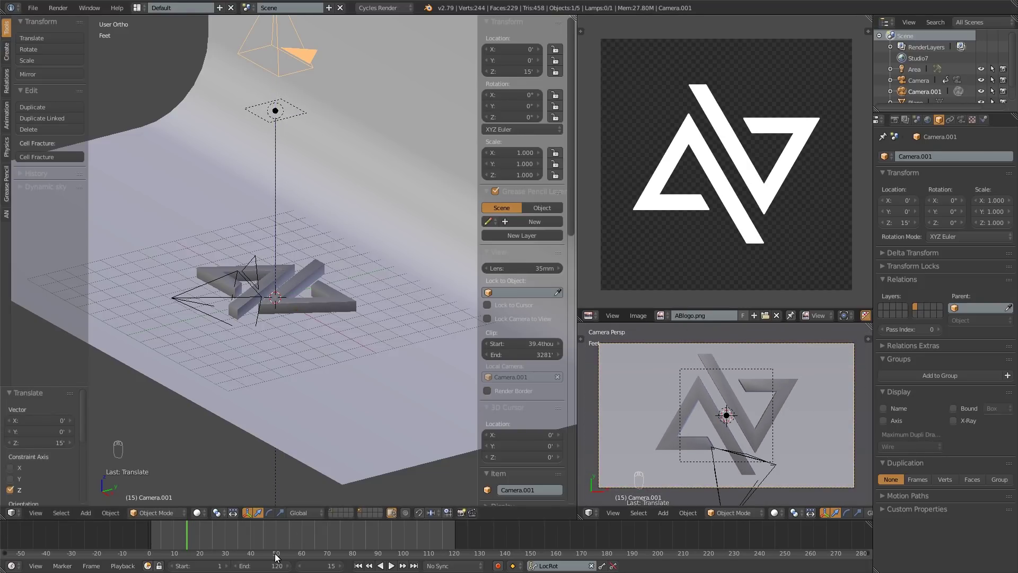
At frame 48, lower the duplicated camera to Z 12' and insert a keyframe on its Z location only.
left_click_drag(283, 538, 286, 535)
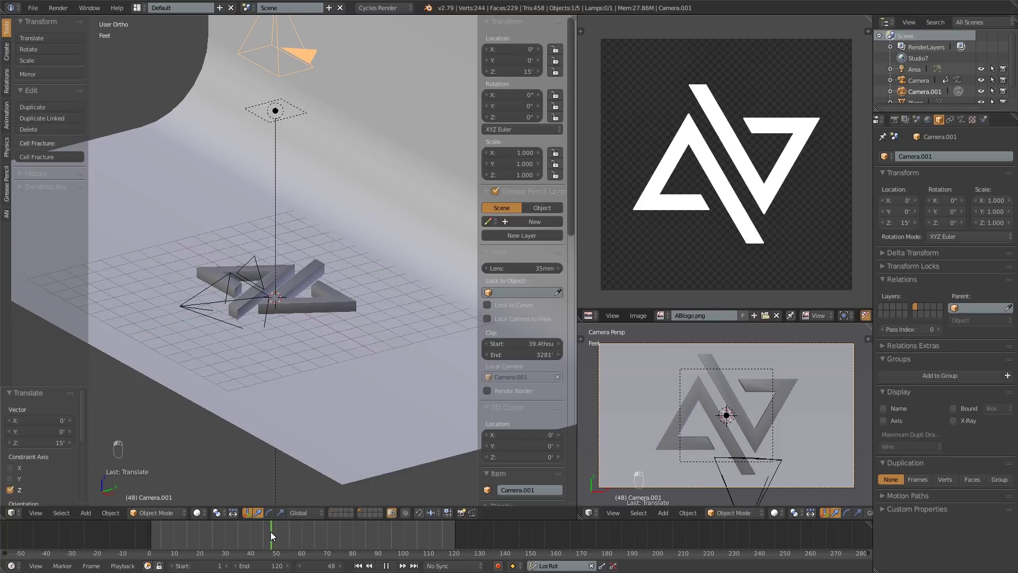
middle_click_drag(302, 159, 304, 216, "shift")
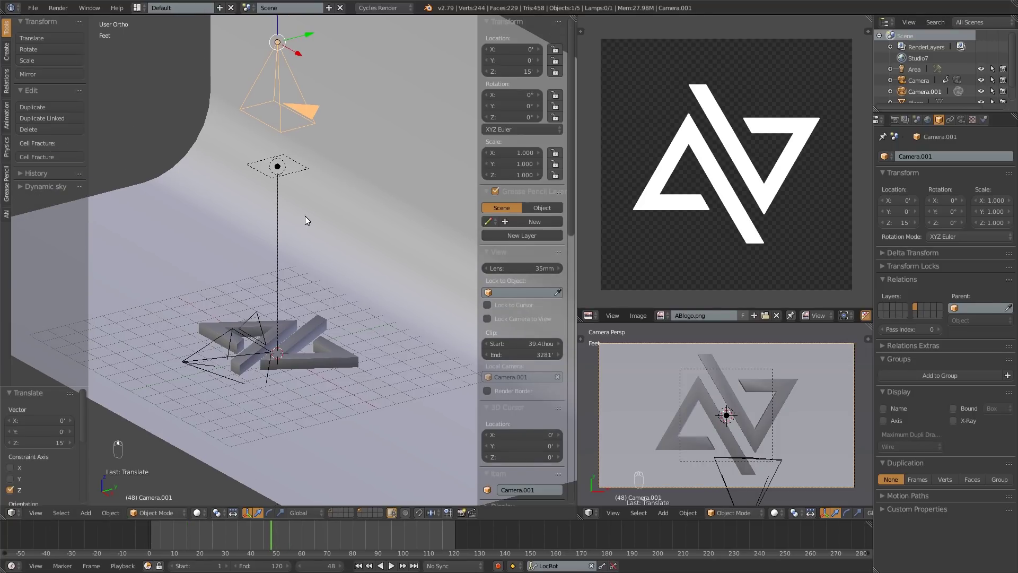
middle_click_drag(311, 115, 312, 166, "shift")
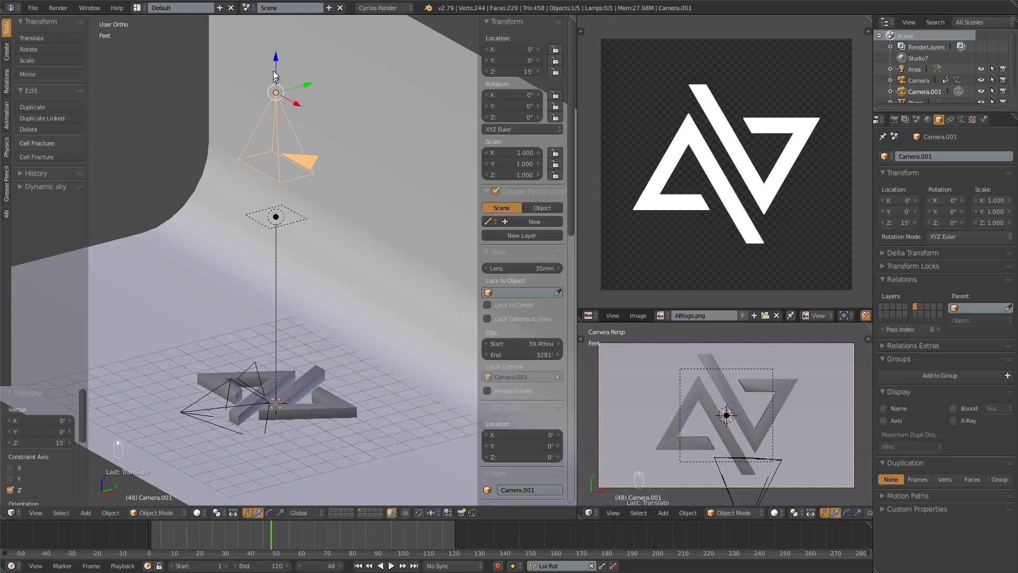
left_click_drag(275, 56, 276, 116)
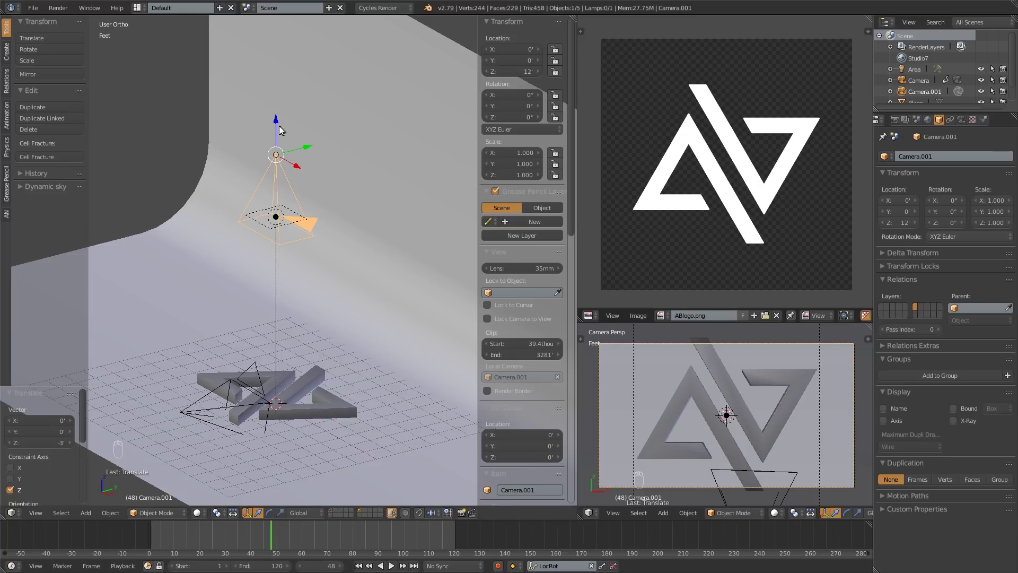
left_click_drag(280, 130, 263, 104)
key("Escape")
right_click(516, 73)
left_click(516, 73)
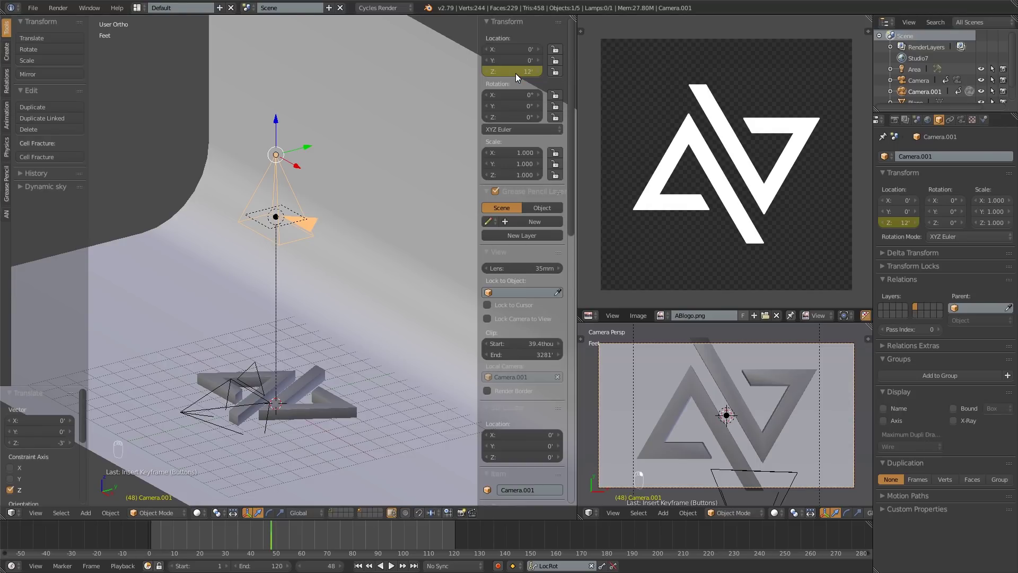
right_click(516, 73)
right_click(499, 70)
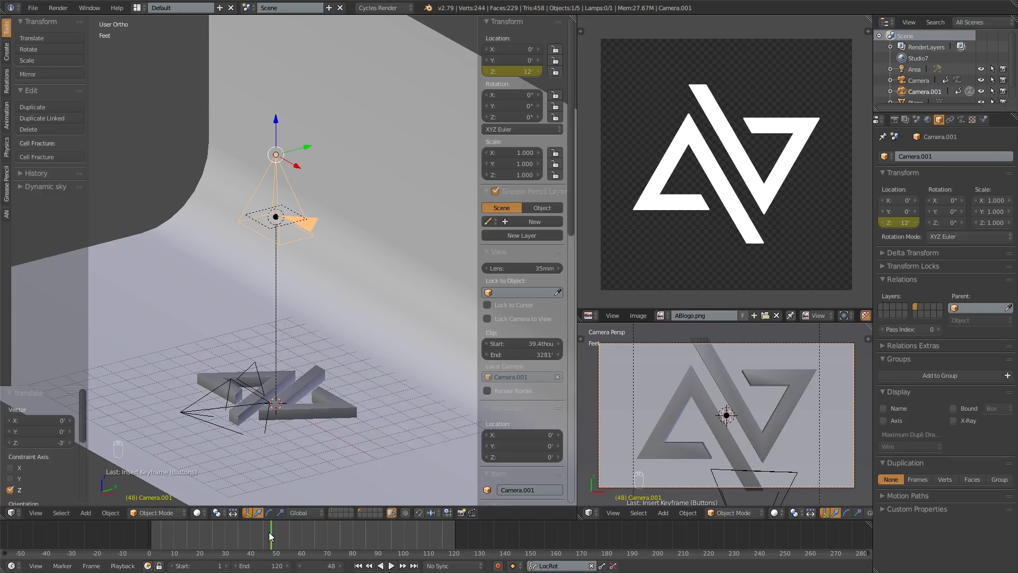
At frame 120, raise the duplicated camera to Z 15' and insert a keyframe on its Z location.
key("alt+a")
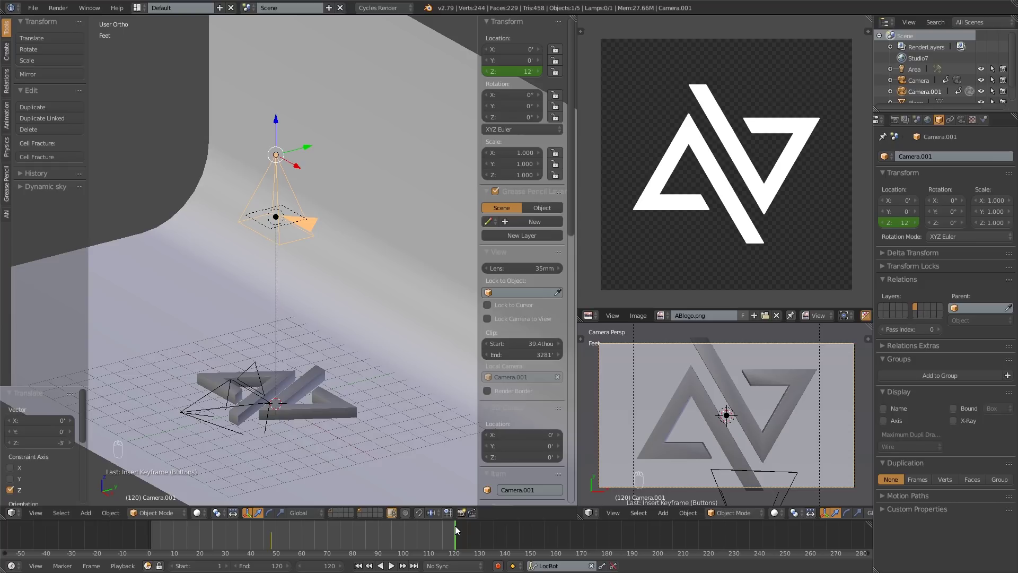
key("alt+a")
left_click_drag(277, 128, 275, 65)
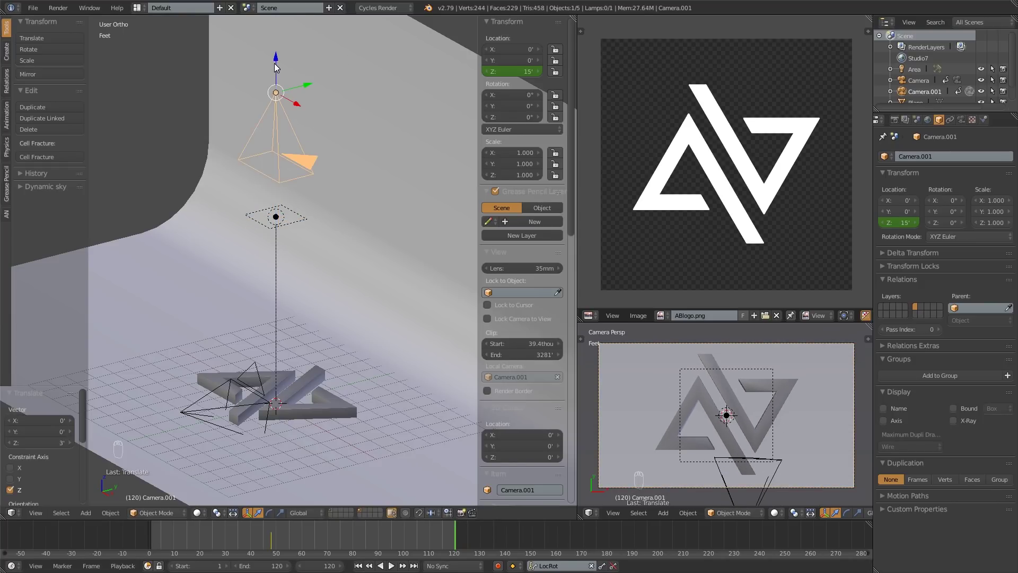
right_click(503, 73)
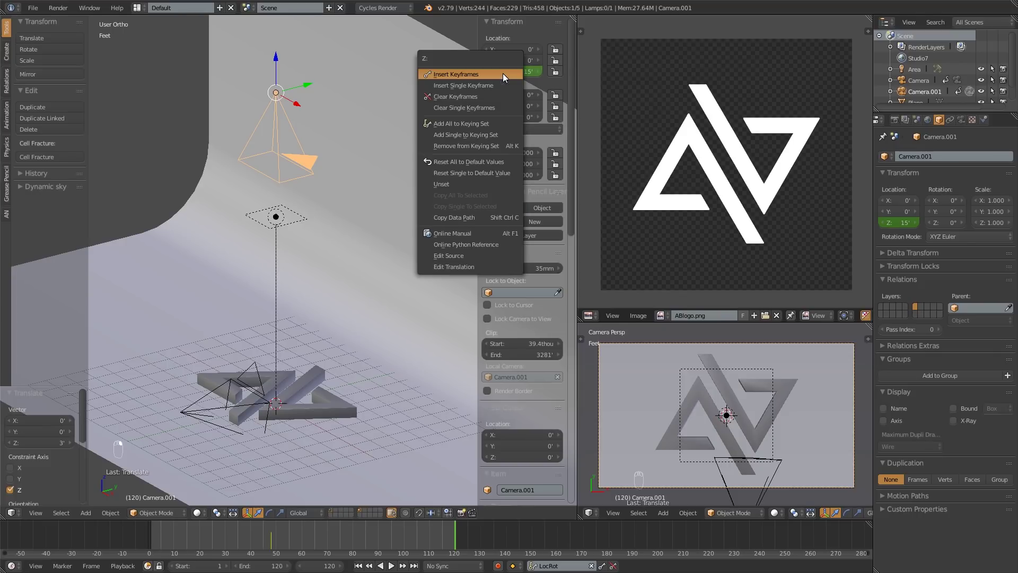
left_click(489, 83)
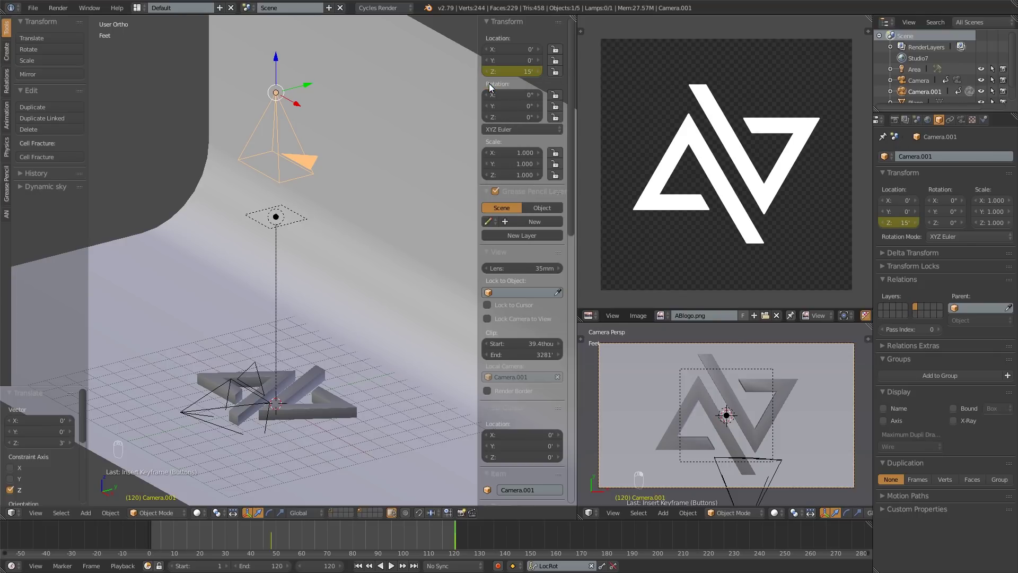
Set the animation's start frame to 45 and play the overhead shot, briefly maximizing the camera view.
left_click_drag(236, 526, 265, 548)
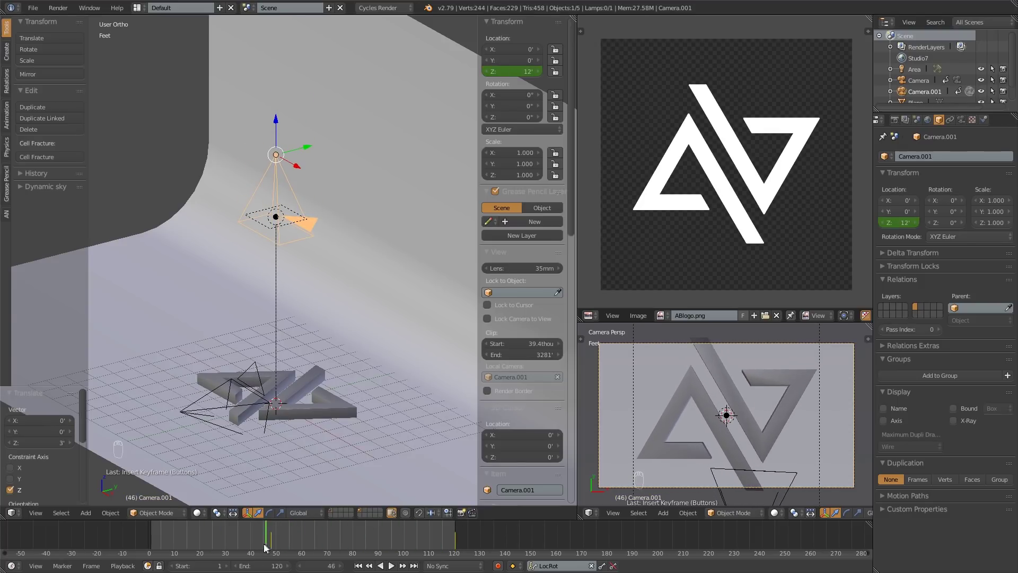
mouse_move(174, 572)
left_mouse_down()
mouse_move(196, 571)
mouse_move(173, 571)
left_mouse_up()
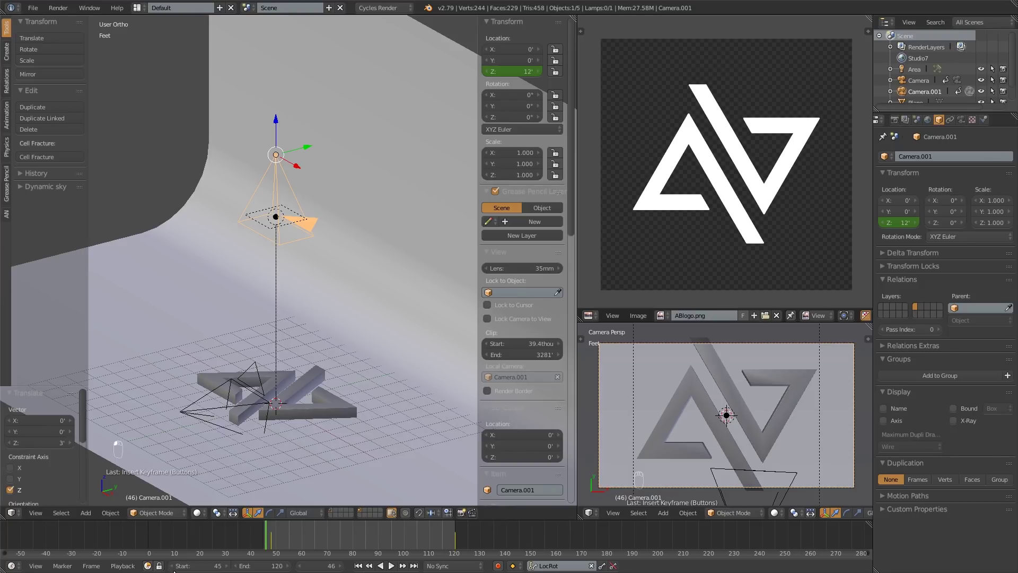
left_click(391, 566)
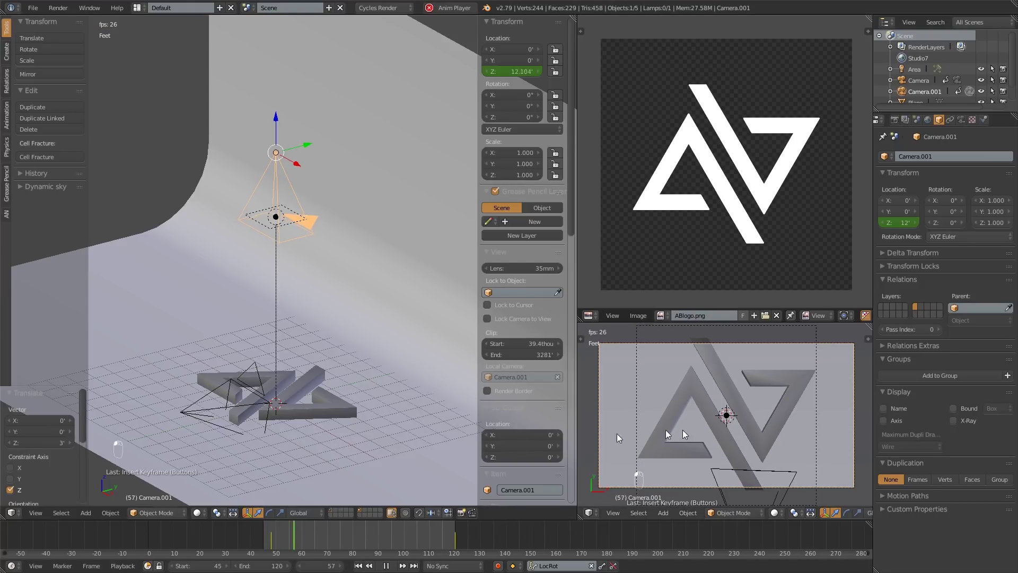
key("shift+space")
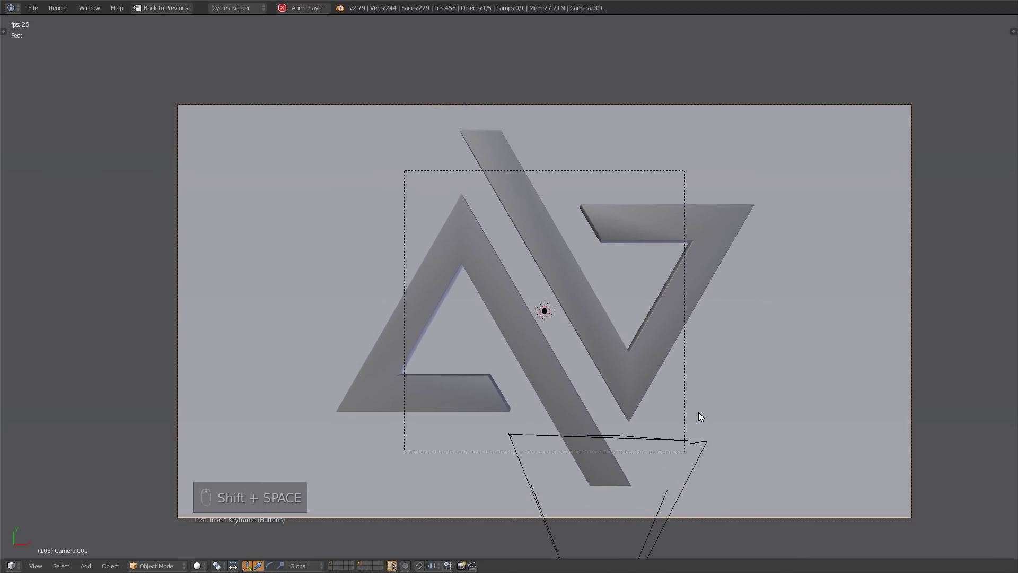
key("shift+space")
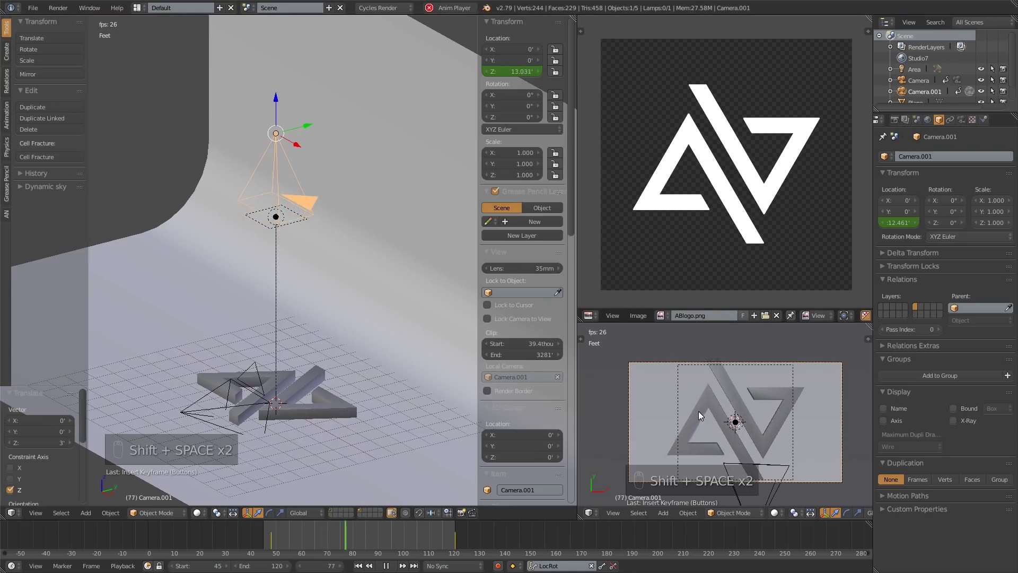
Replace the logo image view with the Graph Editor and set all the overhead camera's Z keyframes to linear interpolation.
left_click(590, 316)
left_click(614, 273)
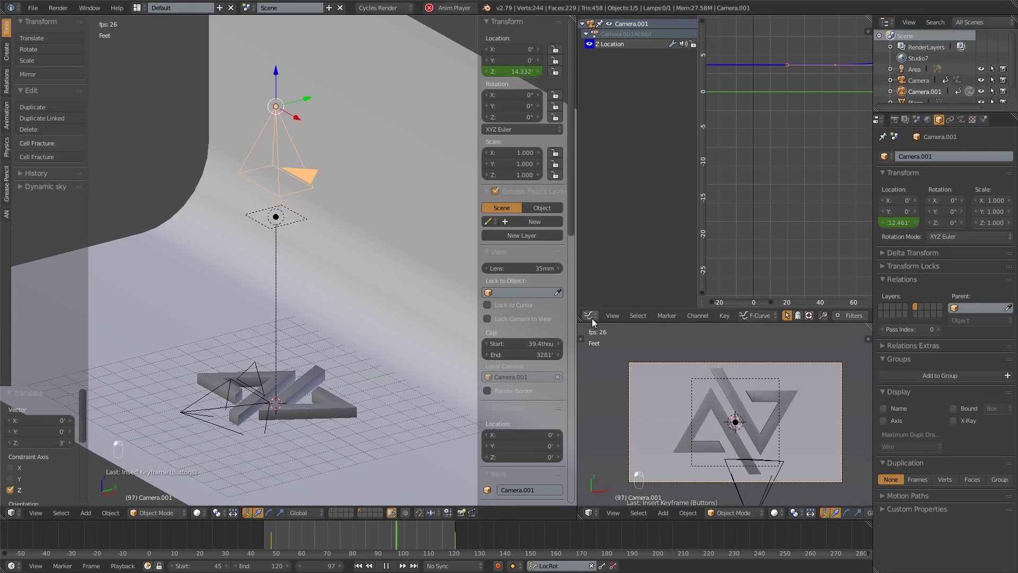
key("a")
key("a")
key("a")
key("KP_Decimal")
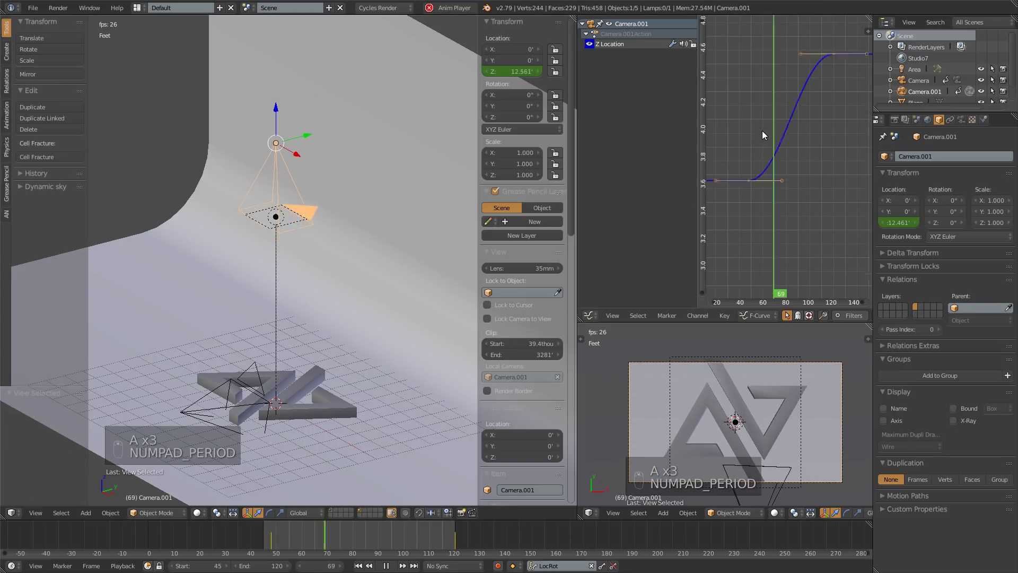
key("t")
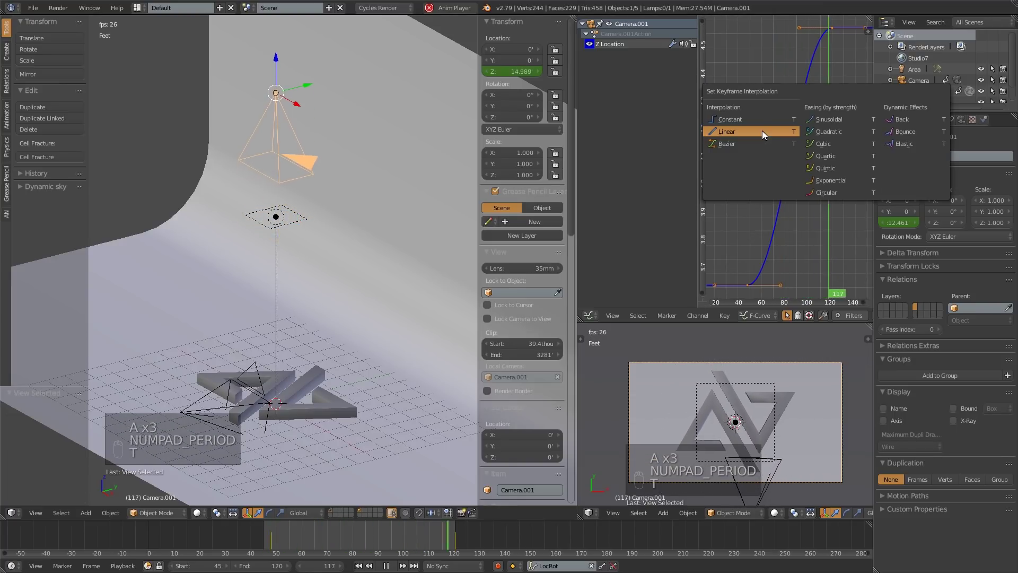
left_click(762, 130)
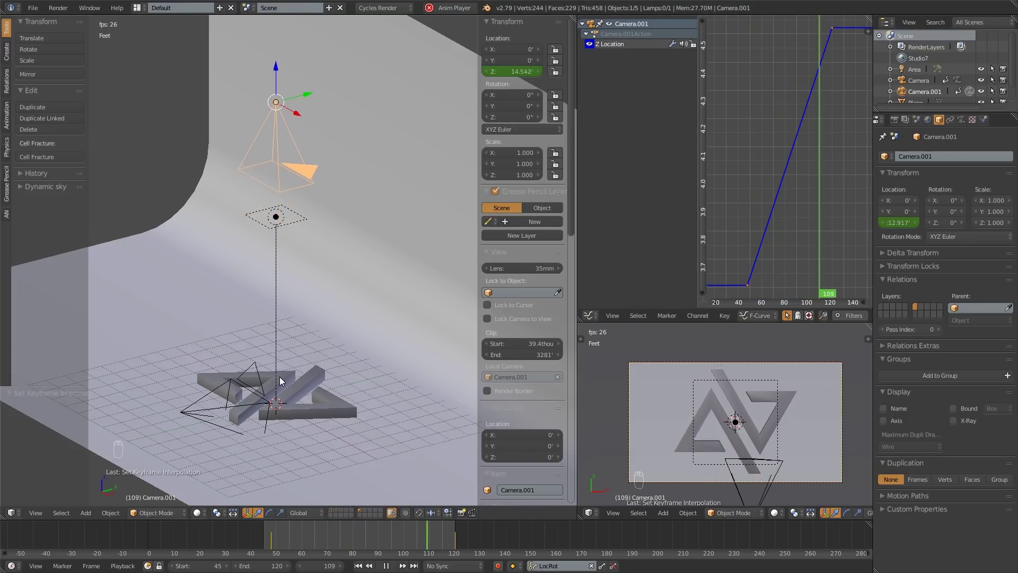
Stop the playback and set the animation's start frame to 1.
key("Escape")
left_click(206, 565)
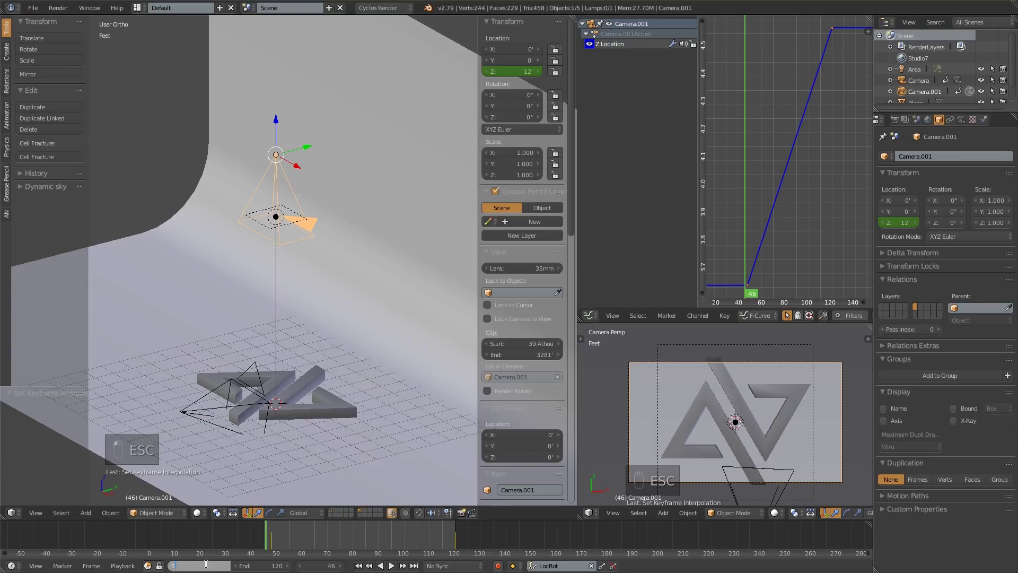
type("1")
key("Return")
Select the low first camera beside the logo and scrub through its shot between frames 0 and 48.
middle_click_drag(300, 393, 323, 363, "shift")
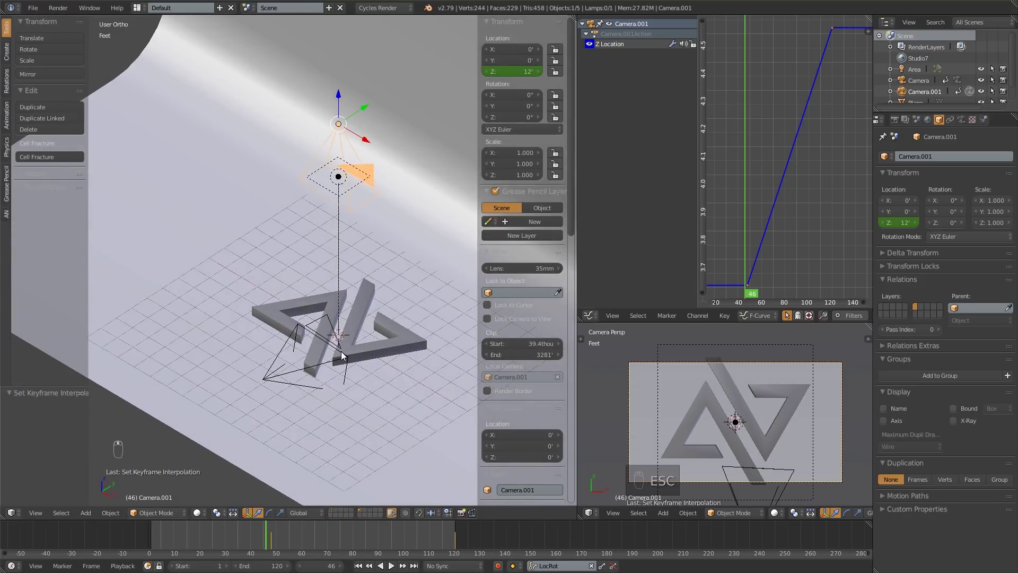
scroll(342, 356, "up", 2)
right_click(333, 340)
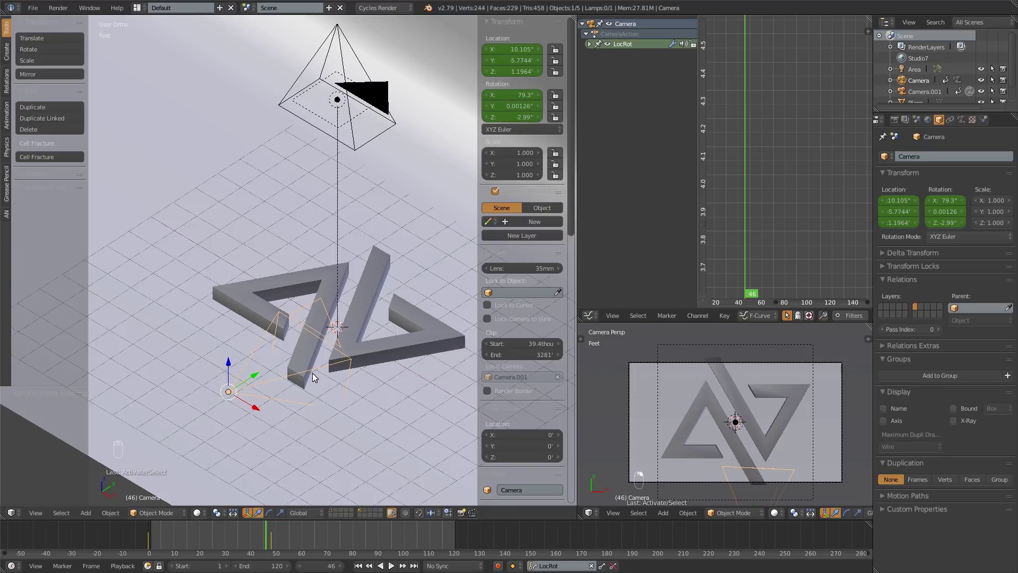
middle_click_drag(312, 378, 321, 362)
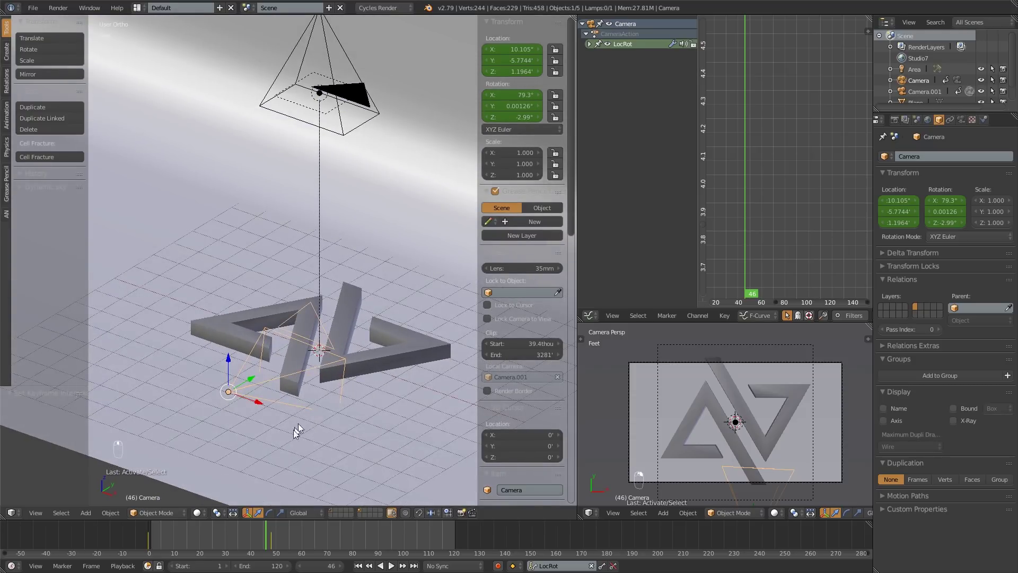
left_click_drag(270, 534, 132, 524)
left_click_drag(113, 557, 266, 527)
Select the low first camera again and make it the active scene camera.
left_click(363, 105)
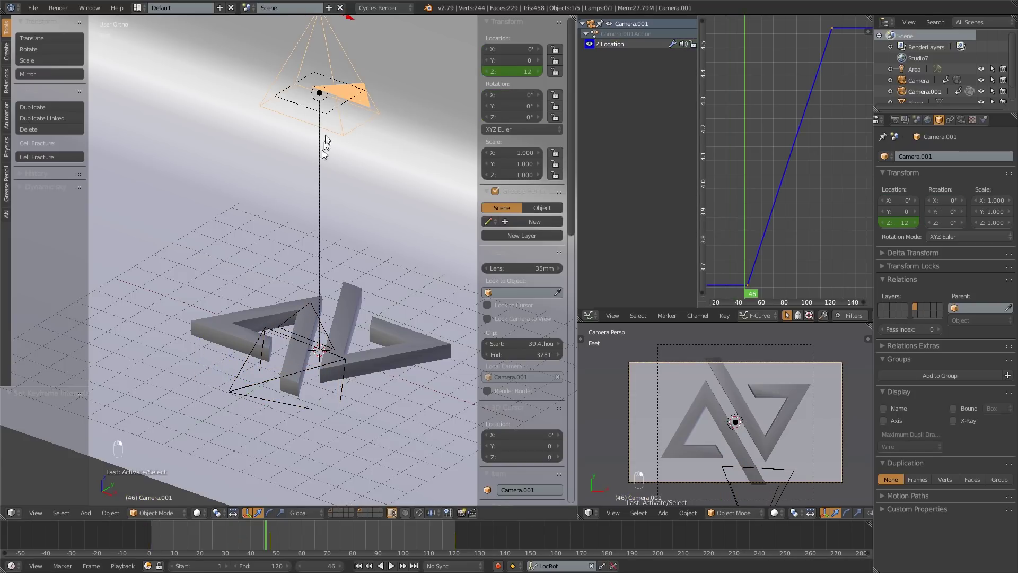
left_click(316, 328)
left_click(319, 324)
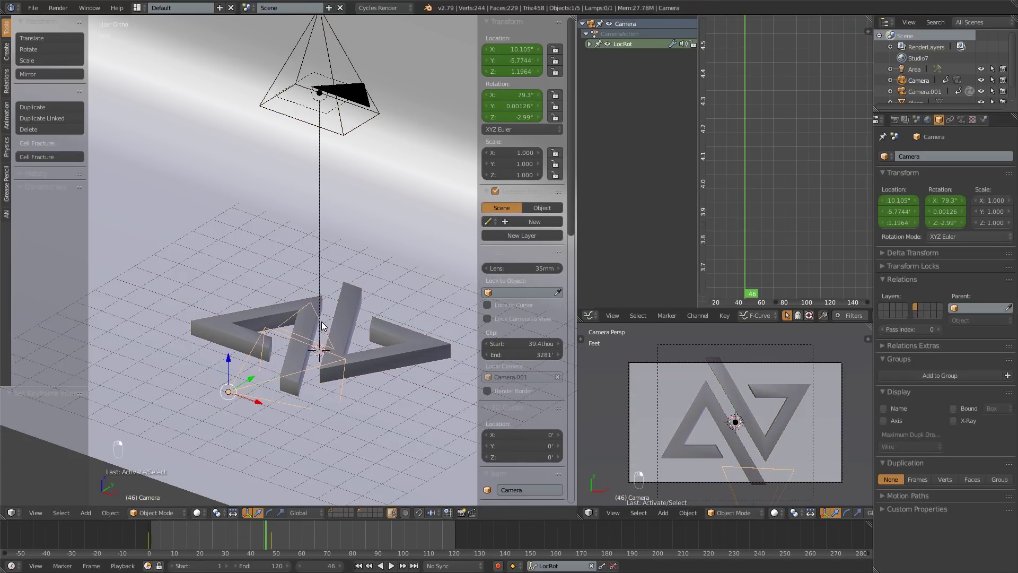
key("ctrl+KP_0")
middle_click_drag(337, 265, 289, 314)
scroll(317, 369, "down", 6)
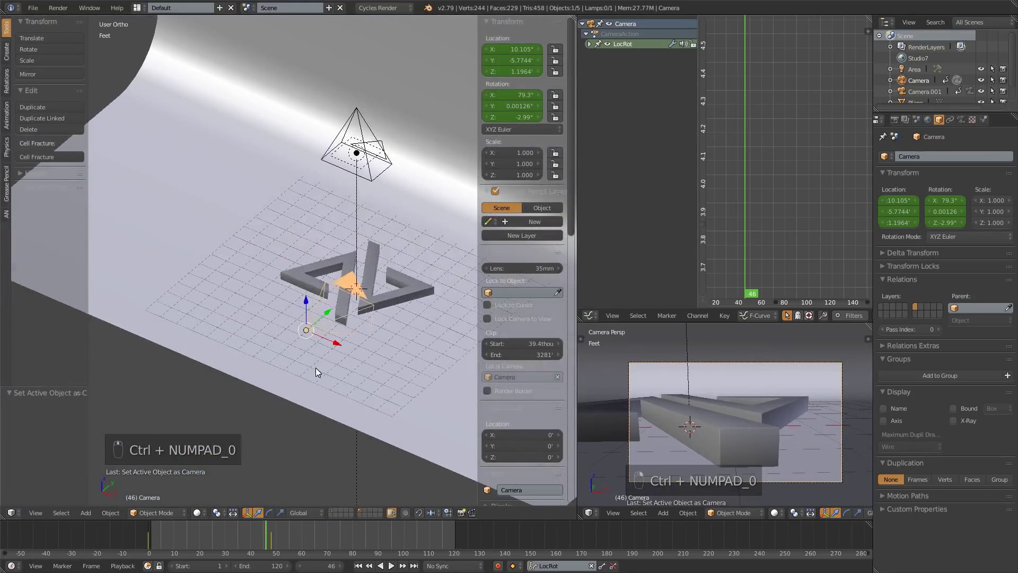
Go to frame 0 and add a time marker there.
mouse_move(139, 540)
left_mouse_down()
mouse_move(129, 542)
mouse_move(344, 546)
mouse_move(273, 554)
mouse_move(548, 534)
mouse_move(201, 549)
mouse_move(297, 549)
mouse_move(116, 531)
mouse_move(177, 548)
mouse_move(144, 548)
left_mouse_up()
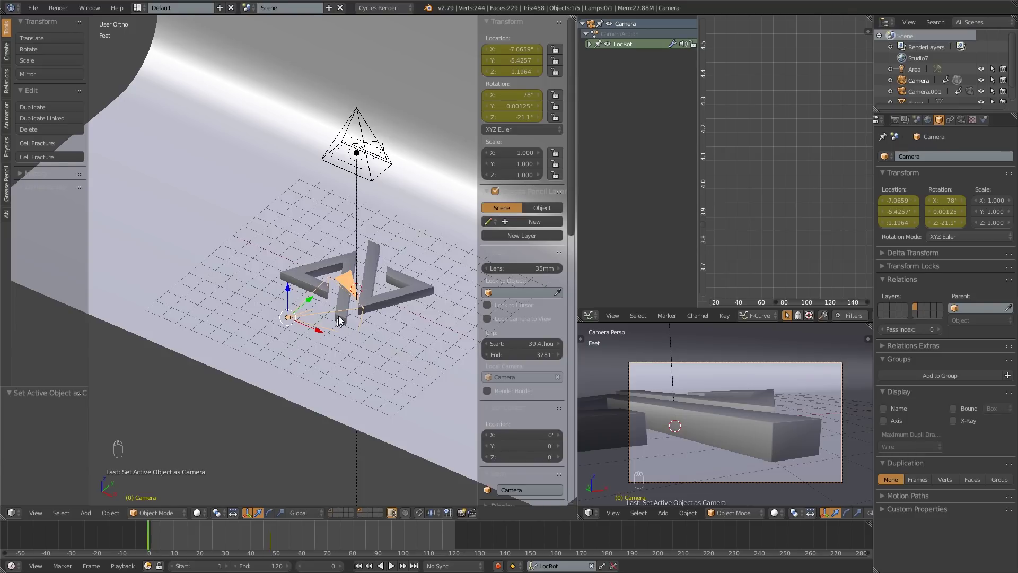
middle_click_drag(337, 317, 281, 379, "shift")
scroll(281, 380, "up", 1)
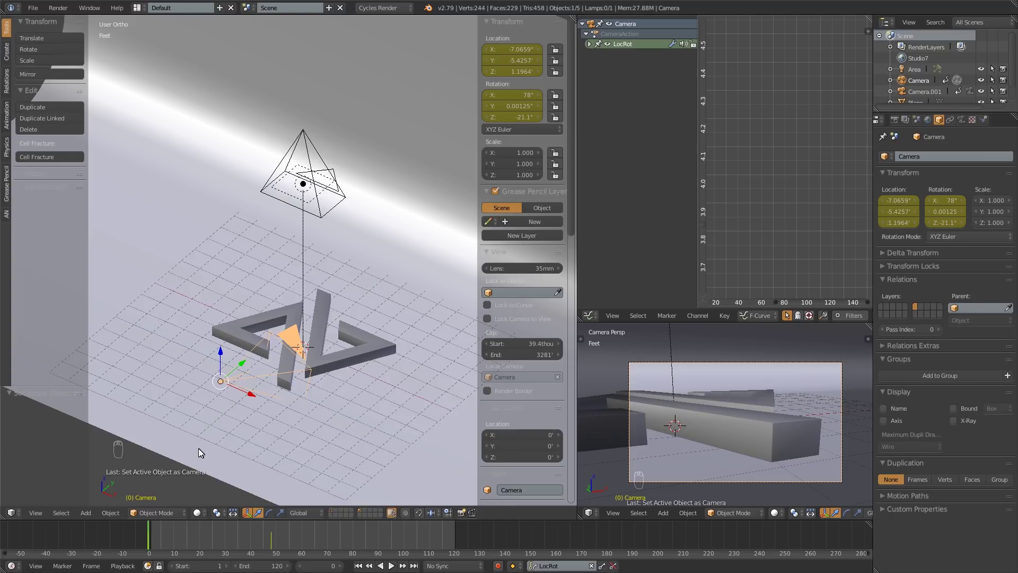
left_click(67, 565)
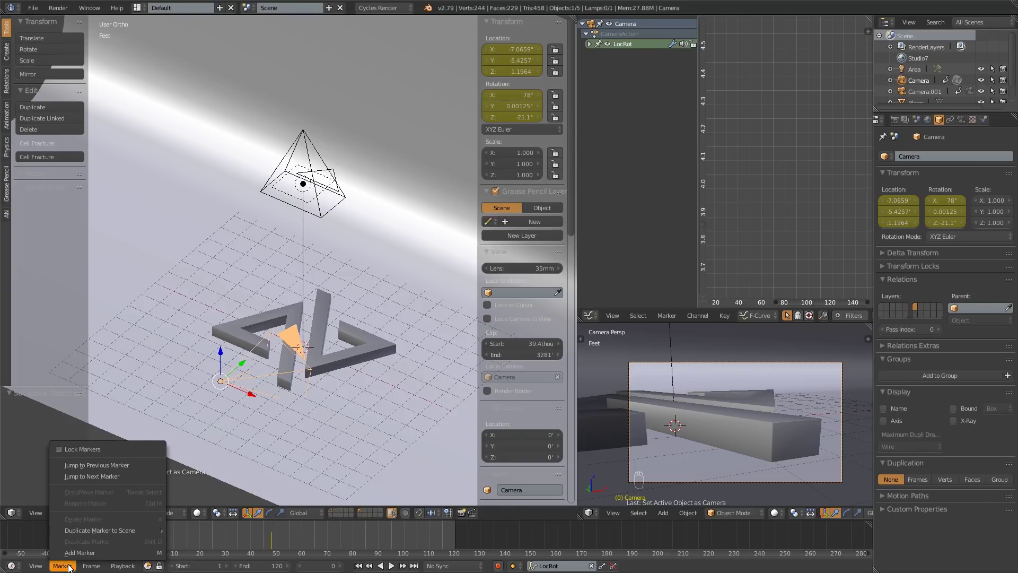
left_click(74, 552)
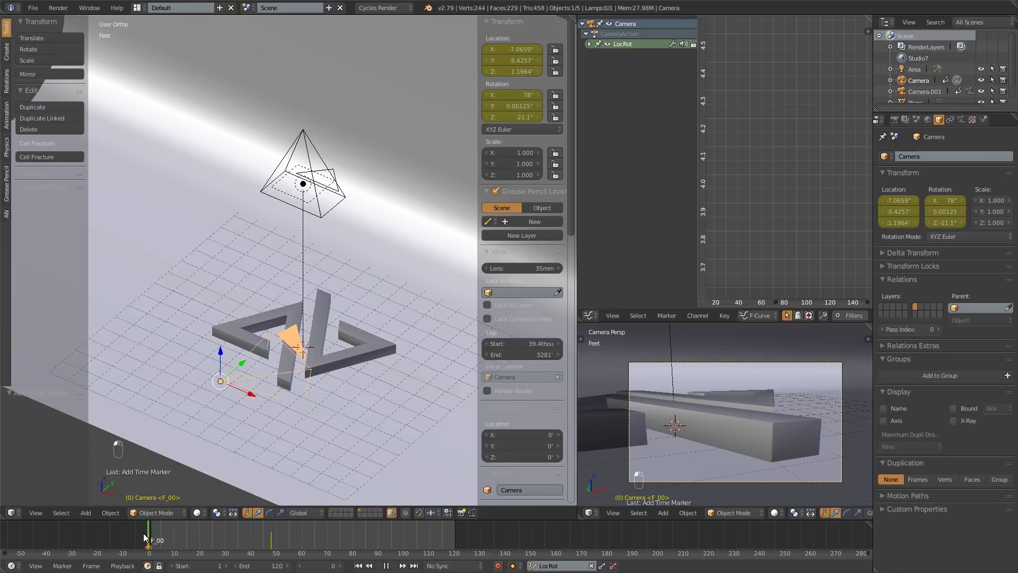
key("Escape")
left_click(36, 565)
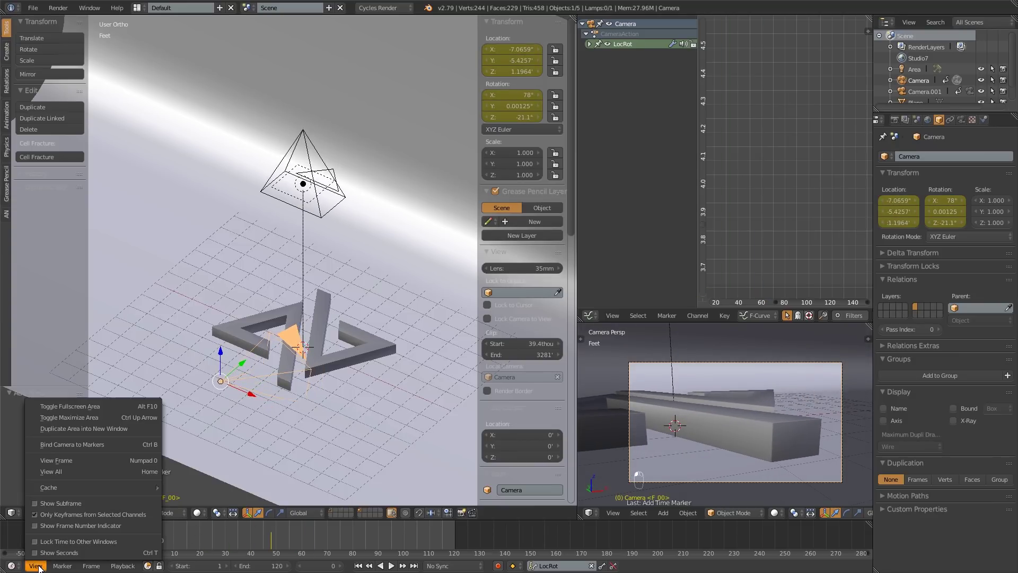
mouse_move(62, 566)
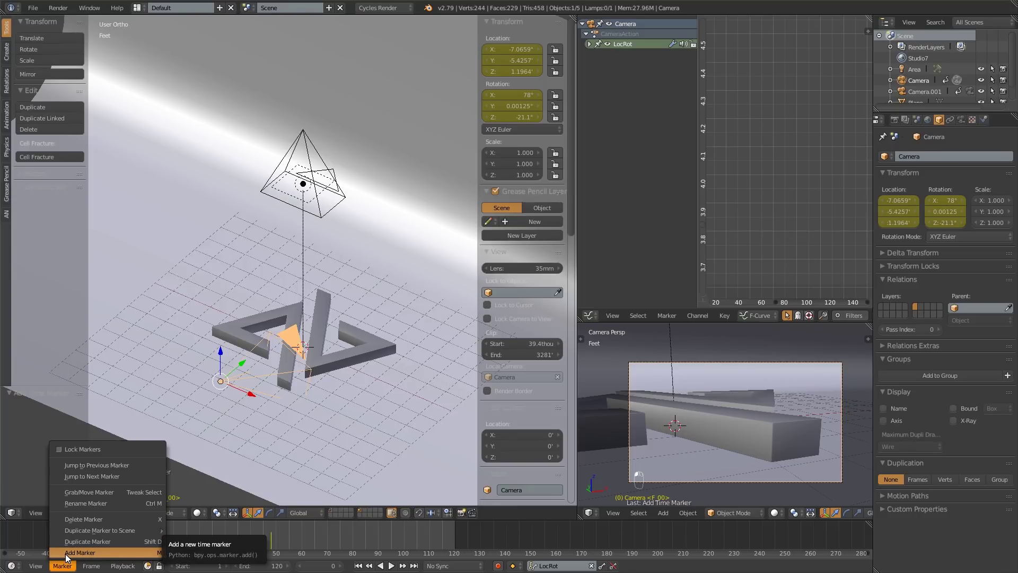
left_click(66, 553)
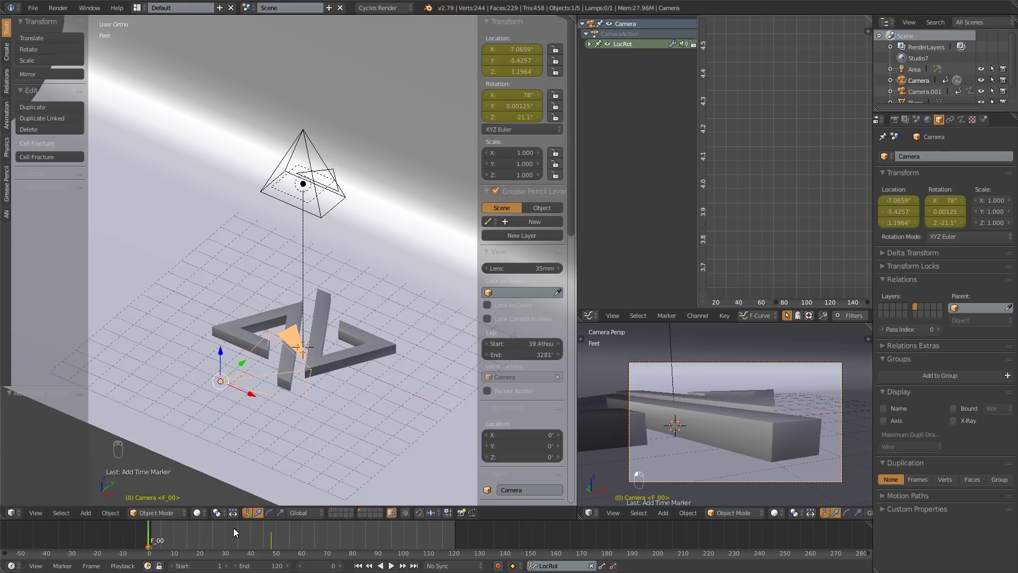
left_click_drag(160, 542, 269, 527)
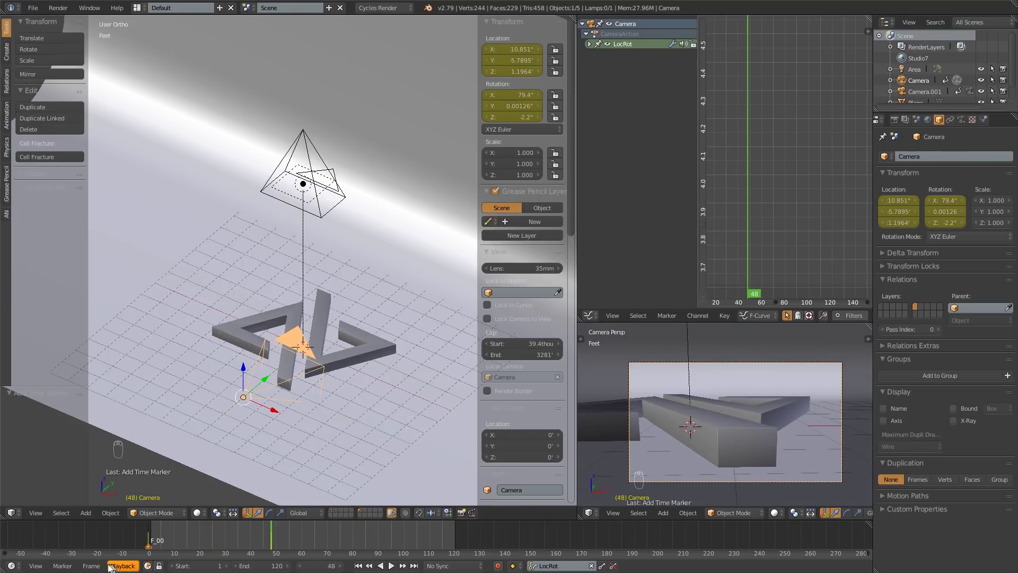
left_click(61, 566)
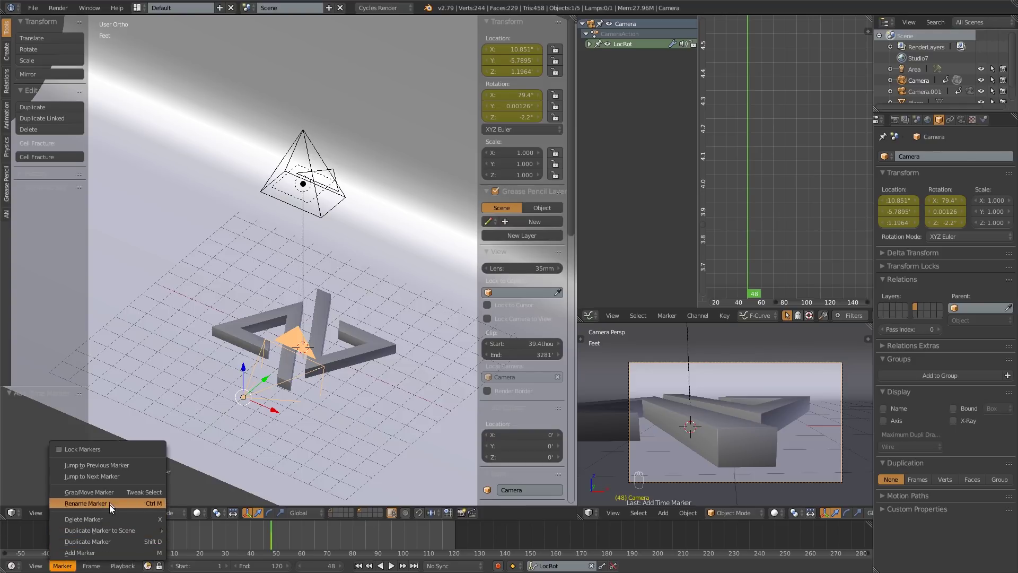
left_click(104, 552)
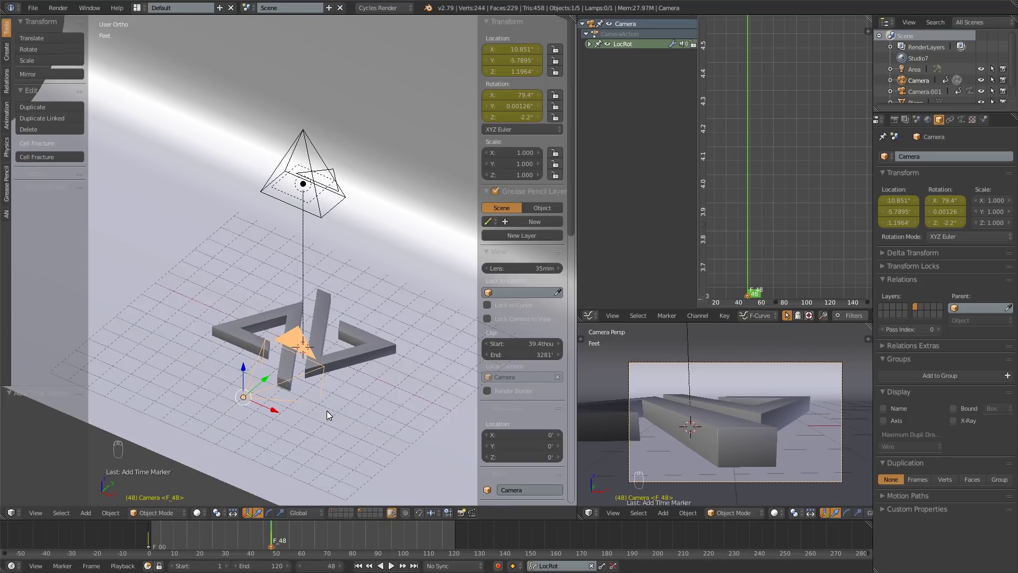
key("ctrl+z")
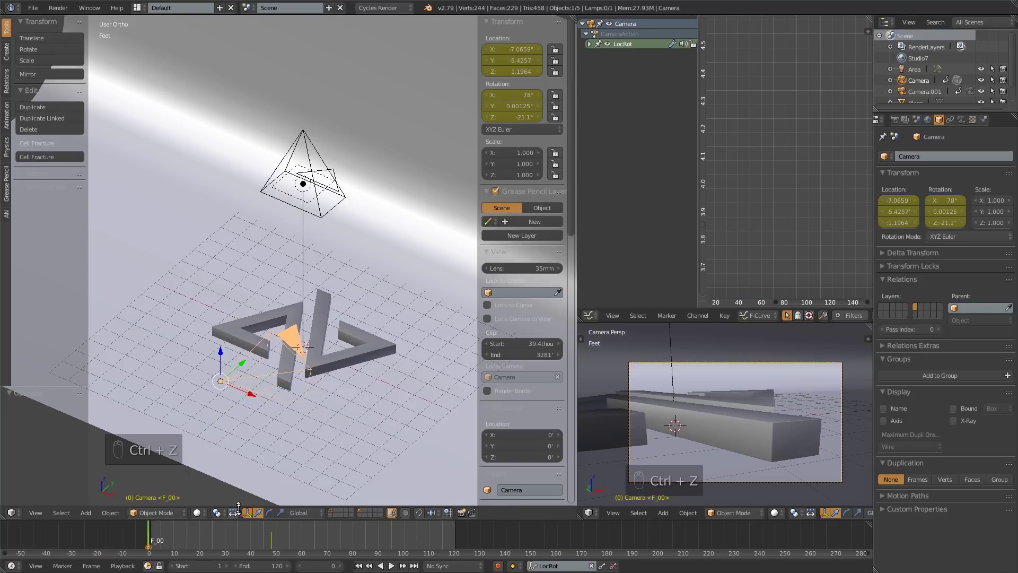
Go to frame 48 and add a second time marker there.
left_click(275, 540)
key("Escape")
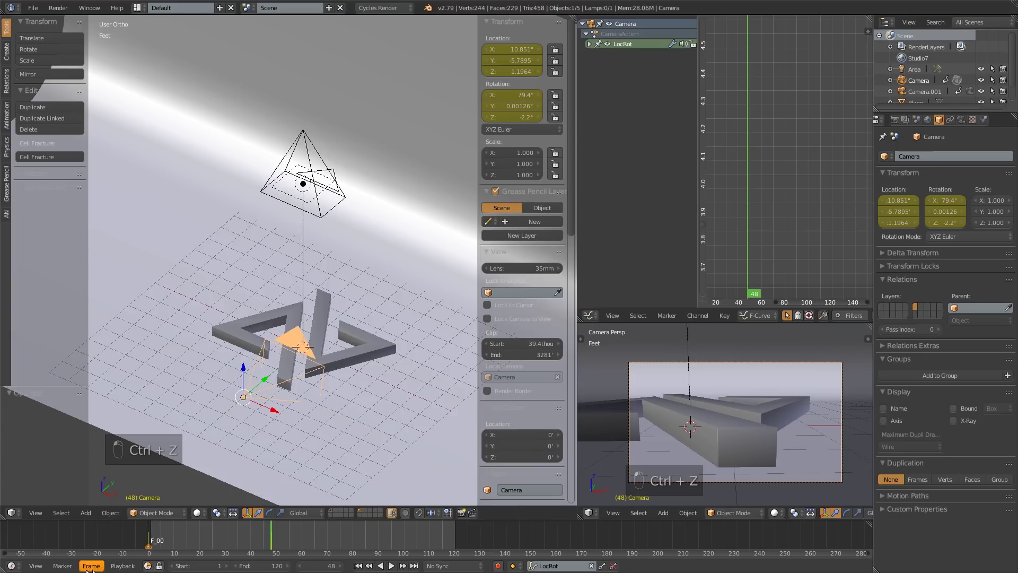
left_click(68, 566)
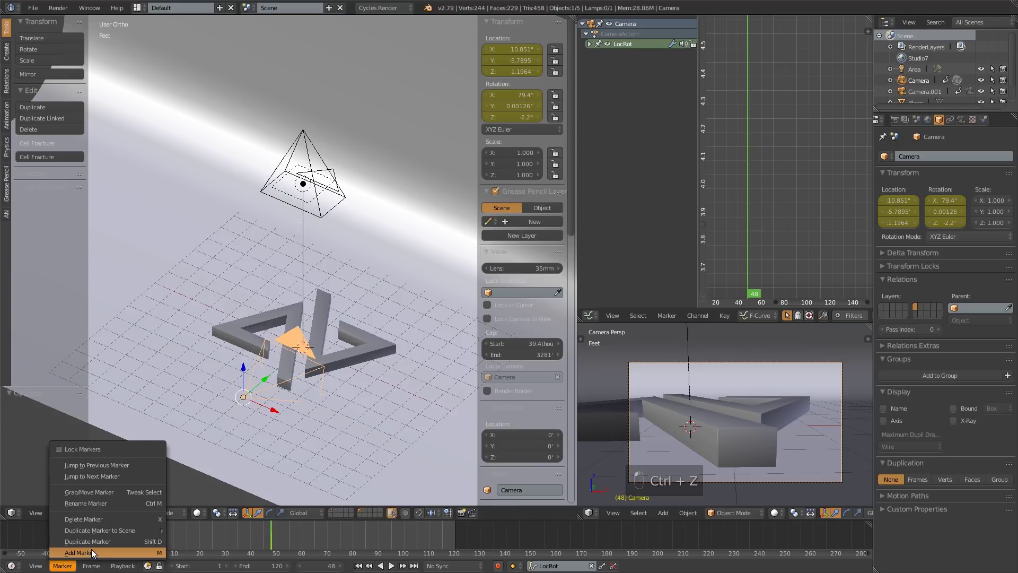
key("m")
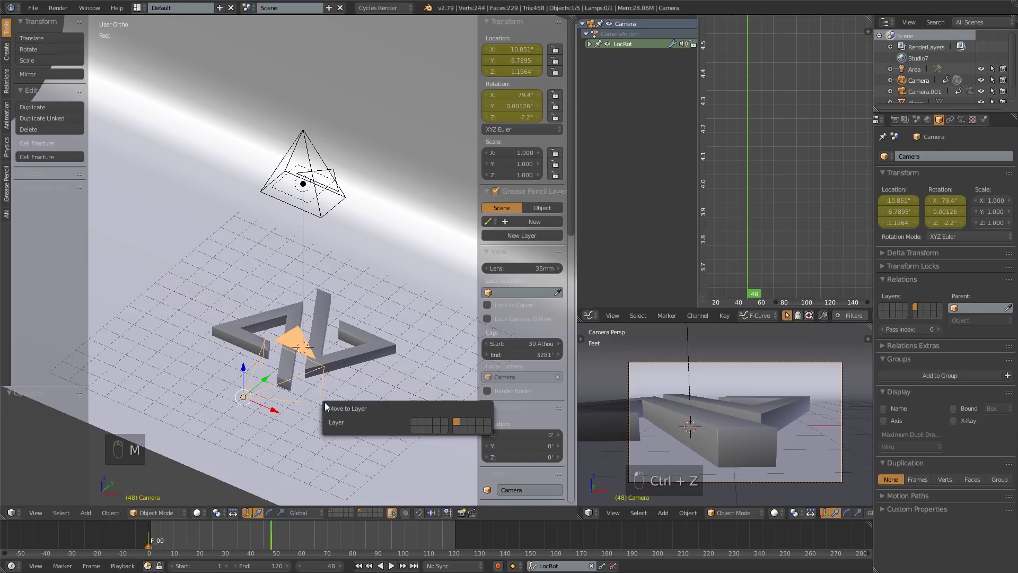
key("m")
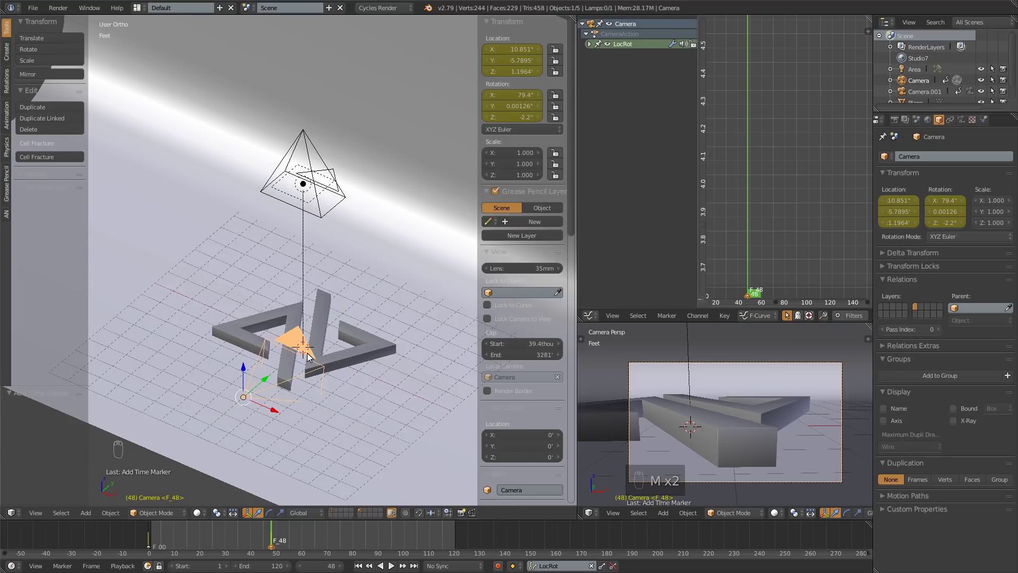
Return to frame 0, select its time marker and bind the first camera to it.
left_click_drag(269, 532, 146, 549)
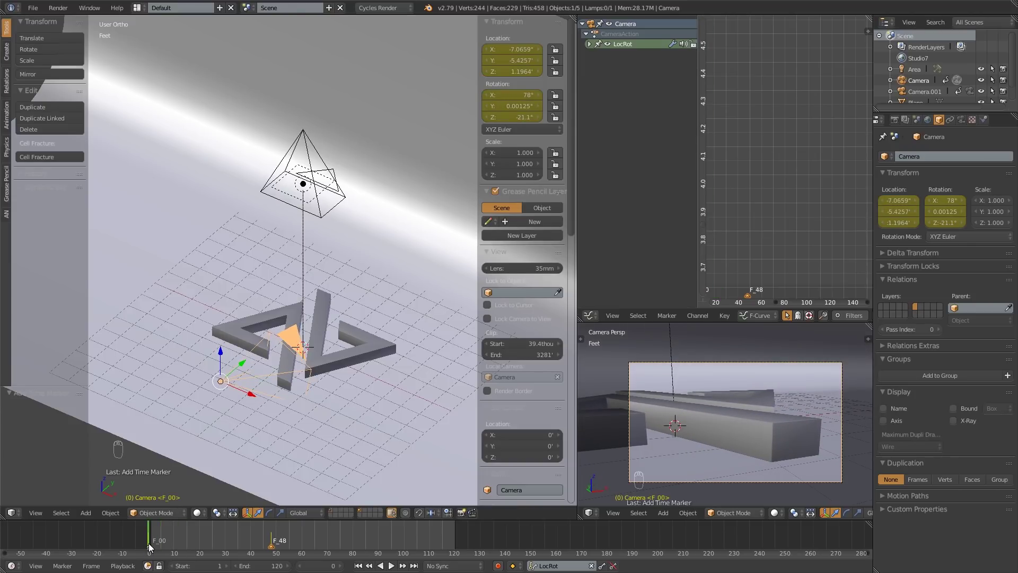
right_click(149, 550)
left_click(61, 566)
mouse_move(38, 567)
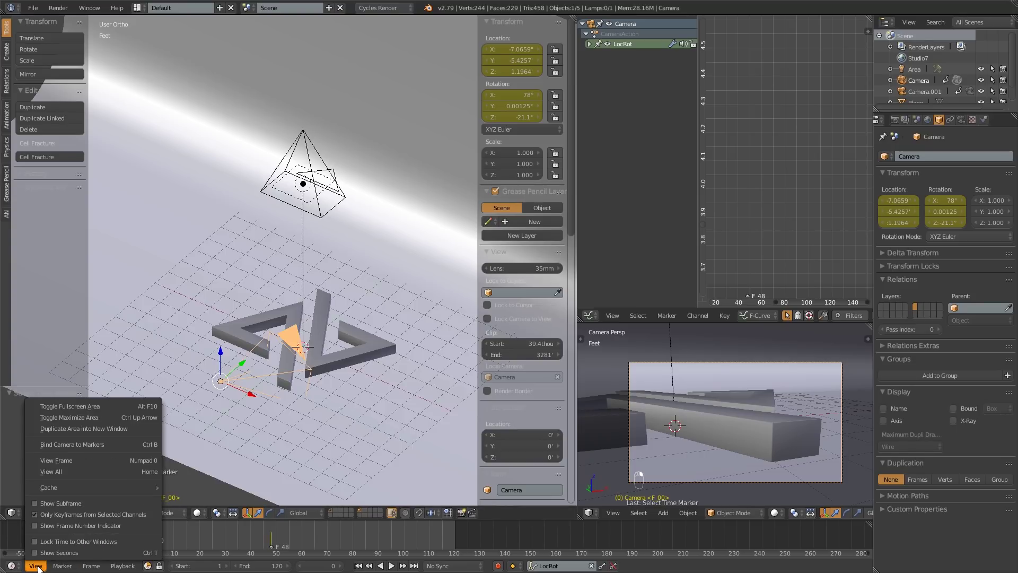
left_click(56, 445)
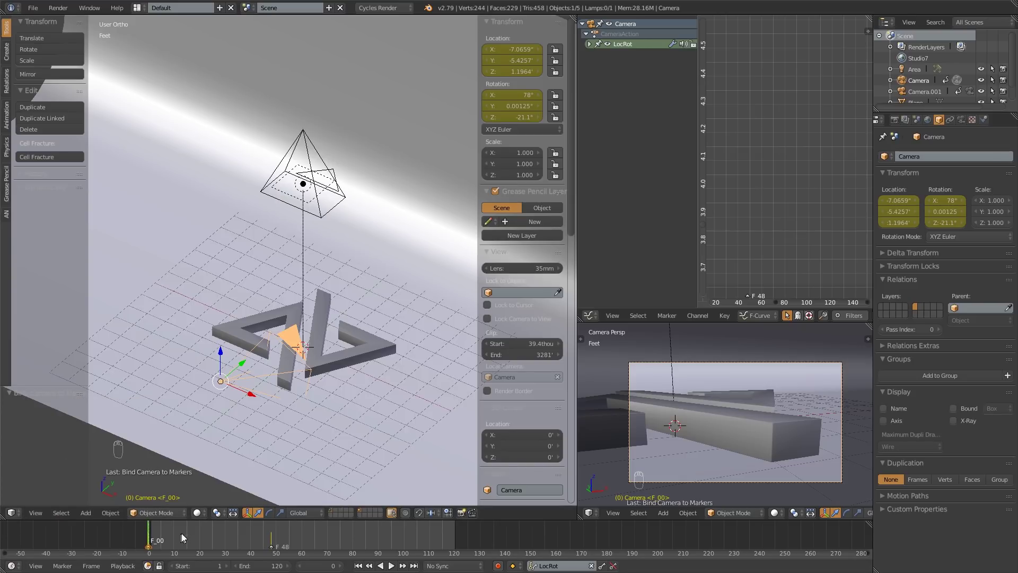
Select the frame 48 marker and the overhead camera only, and bind that camera to the marker.
left_click_drag(183, 533, 256, 533)
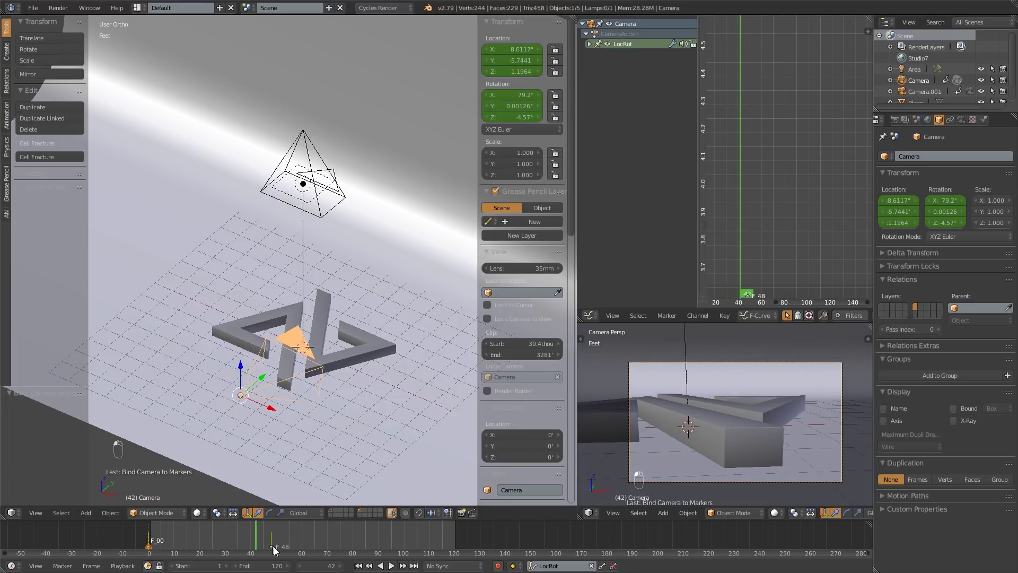
right_click(274, 549)
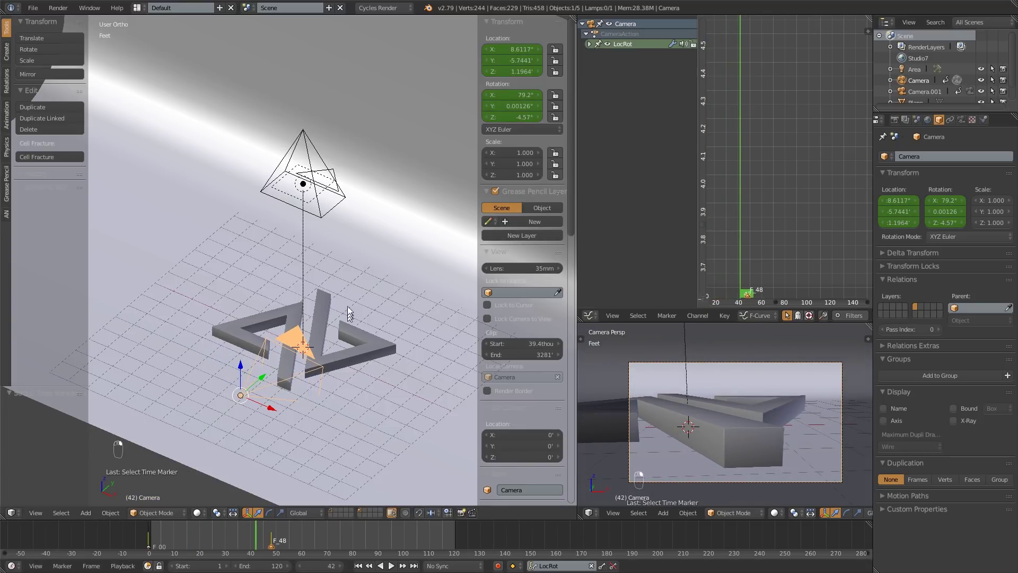
right_click(341, 205)
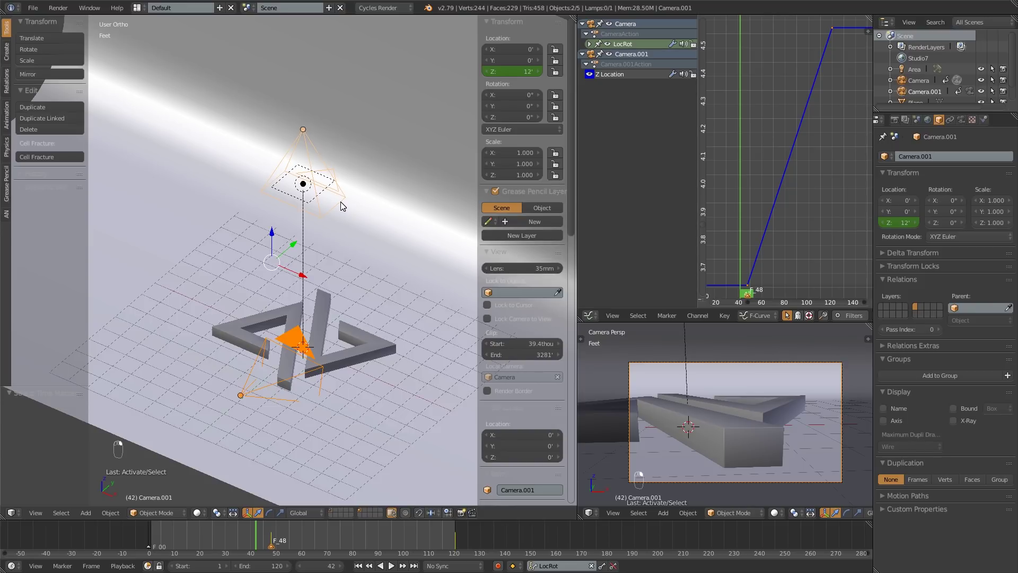
right_click(340, 202)
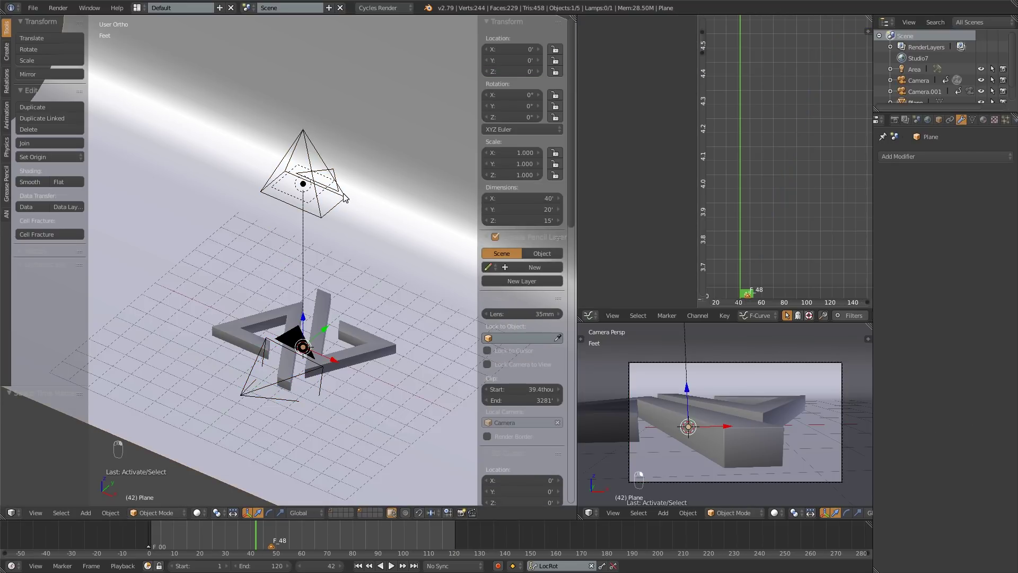
right_click(345, 198)
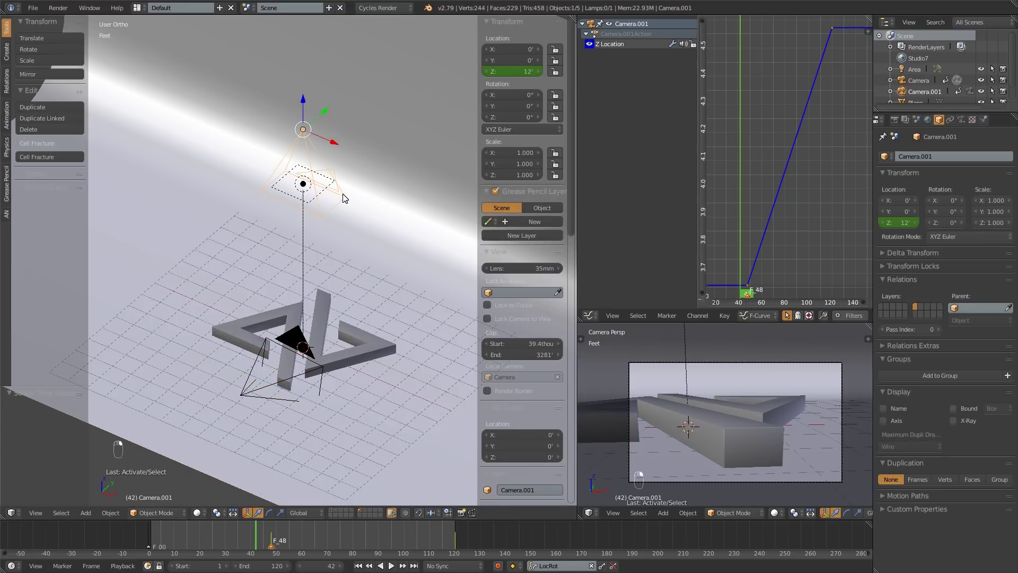
left_click(35, 565)
left_click(69, 446)
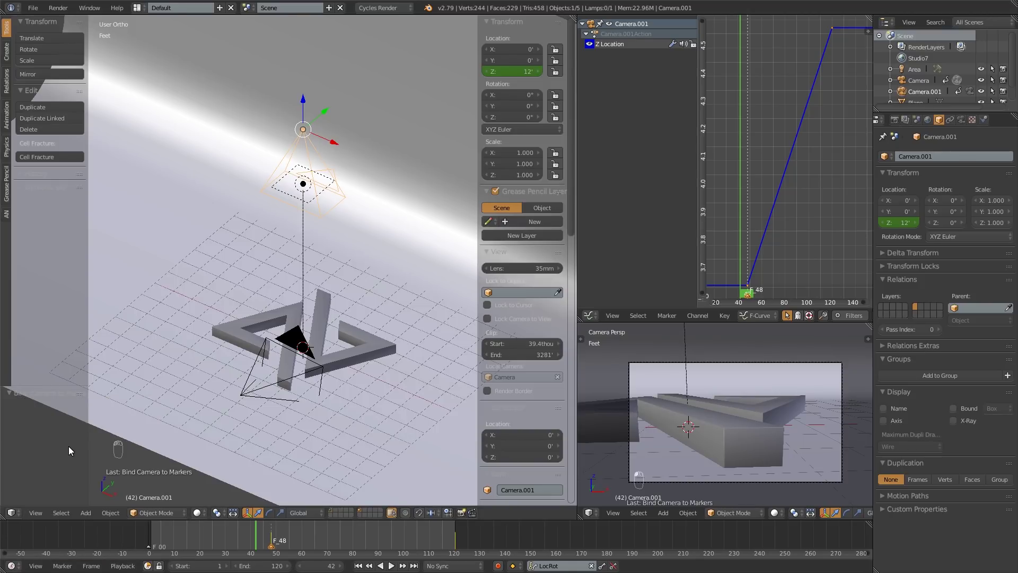
Play the animation from frame 23 with the camera viewport maximized to check the camera switch, and stop playback.
left_click_drag(269, 524, 208, 536)
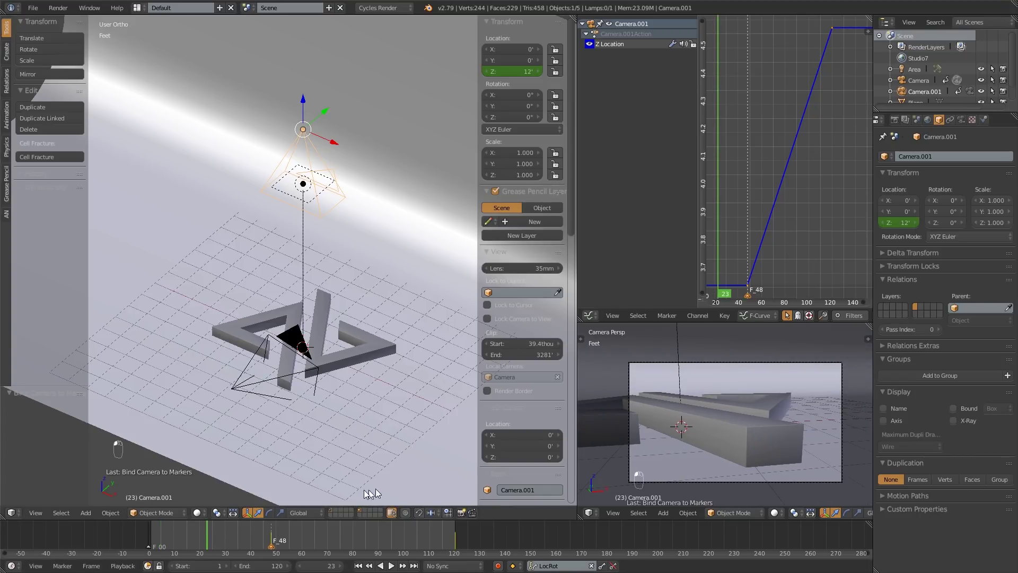
left_click(391, 565)
key("shift+space")
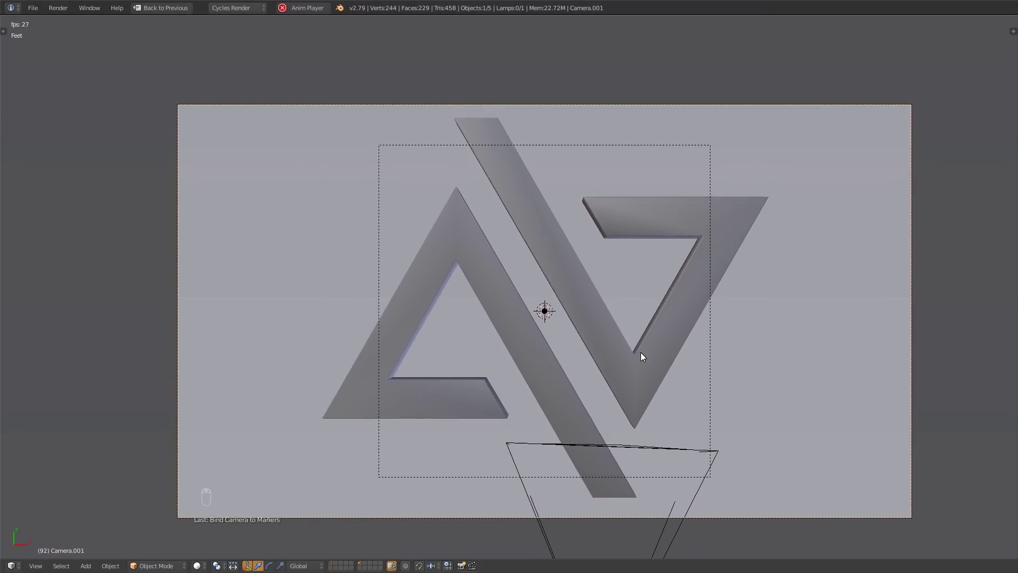
key("shift+space")
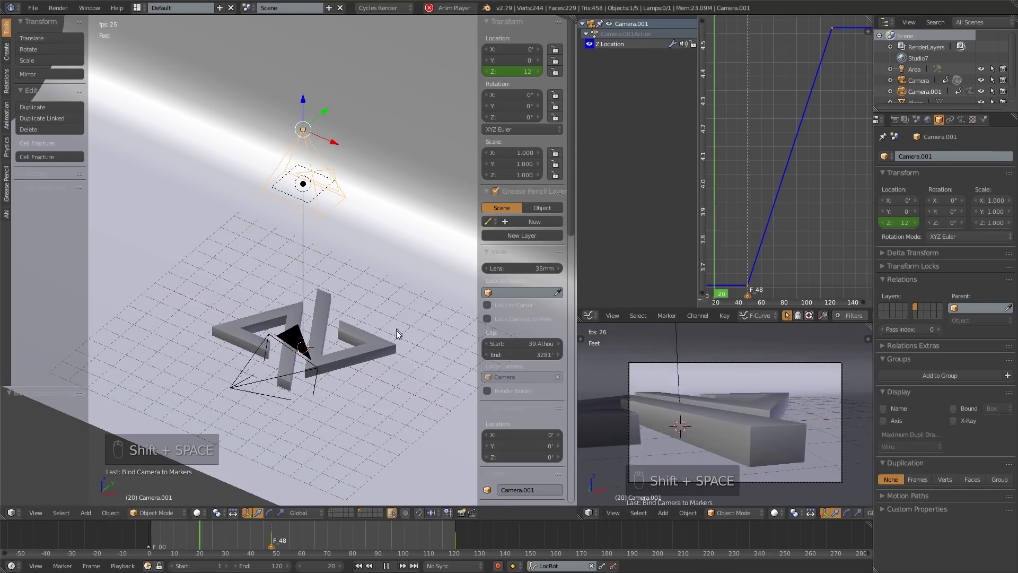
key("Escape")
Go to frame 34 and switch the camera viewport to rendered shading, viewing the logo from outside the camera.
left_click_drag(153, 532, 237, 549)
key("shift+z")
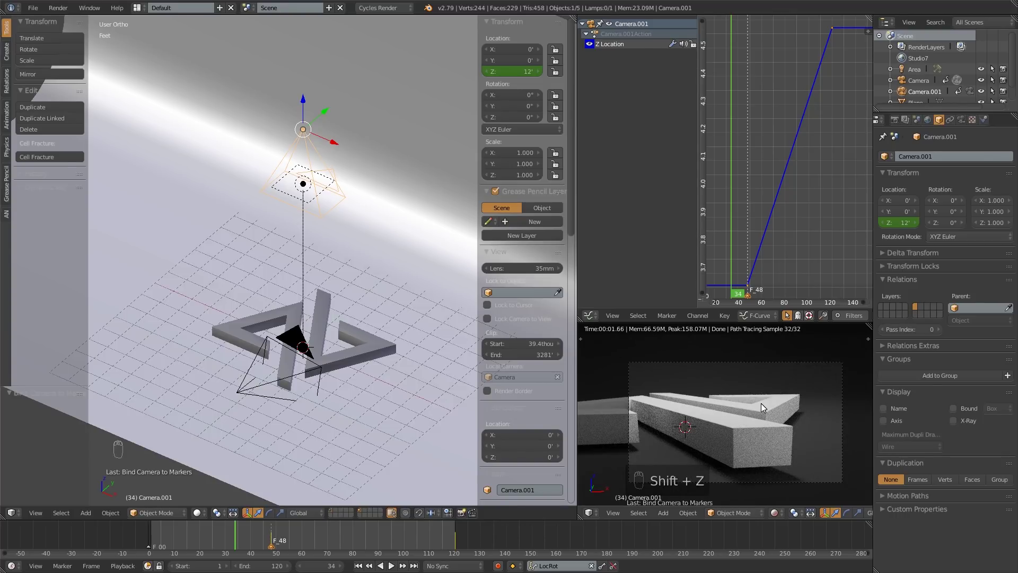
middle_click_drag(762, 403, 825, 451)
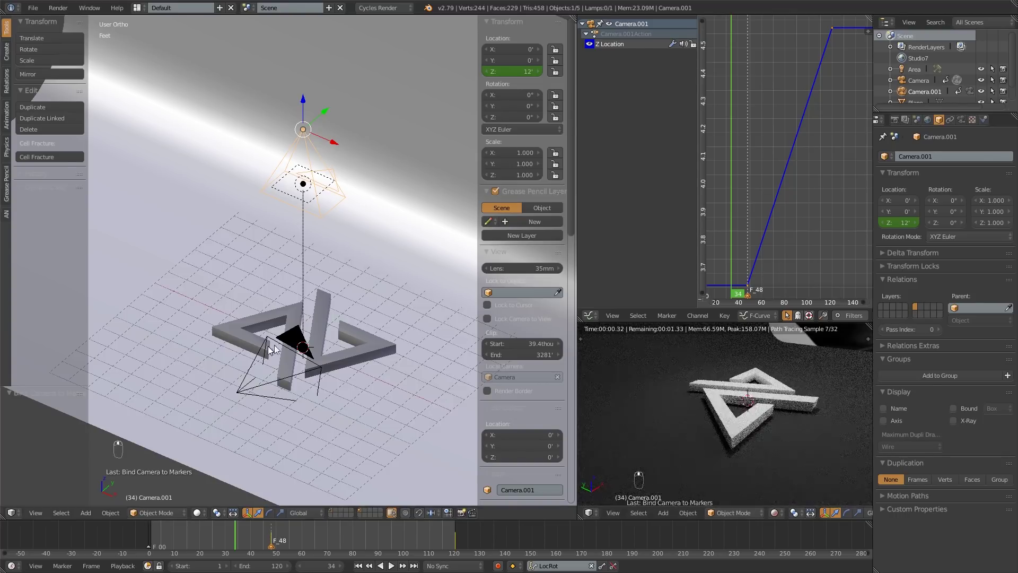
Select the logo object and turn the Graph Editor area into a Node Editor with its properties sidebar hidden.
right_click(362, 355)
middle_click_drag(378, 349, 424, 337)
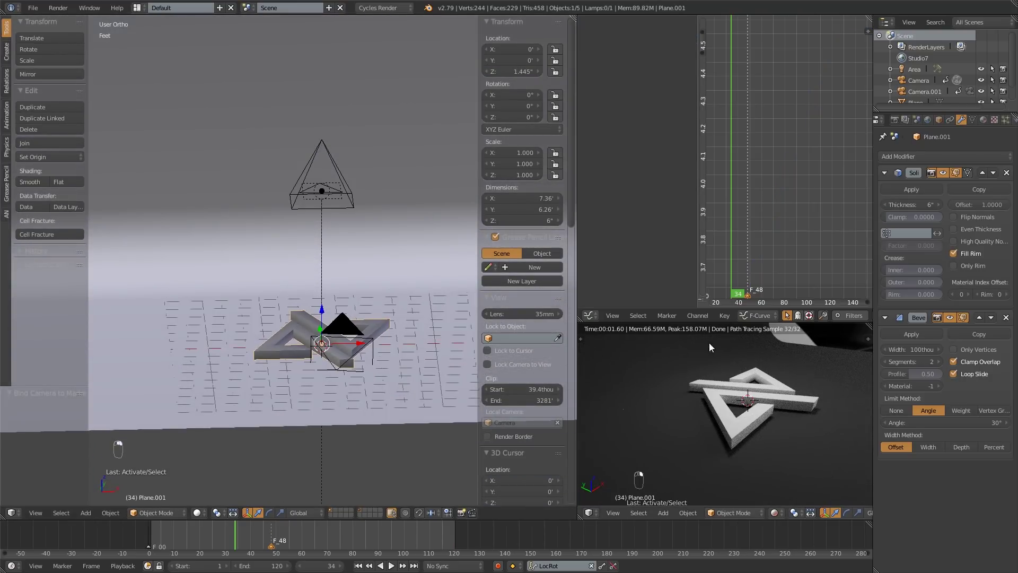
mouse_move(709, 342)
middle_mouse_down()
mouse_move(619, 371)
mouse_move(784, 371)
mouse_move(711, 412)
mouse_move(792, 361)
mouse_move(767, 370)
mouse_move(793, 374)
mouse_move(742, 377)
mouse_move(753, 396)
middle_mouse_up()
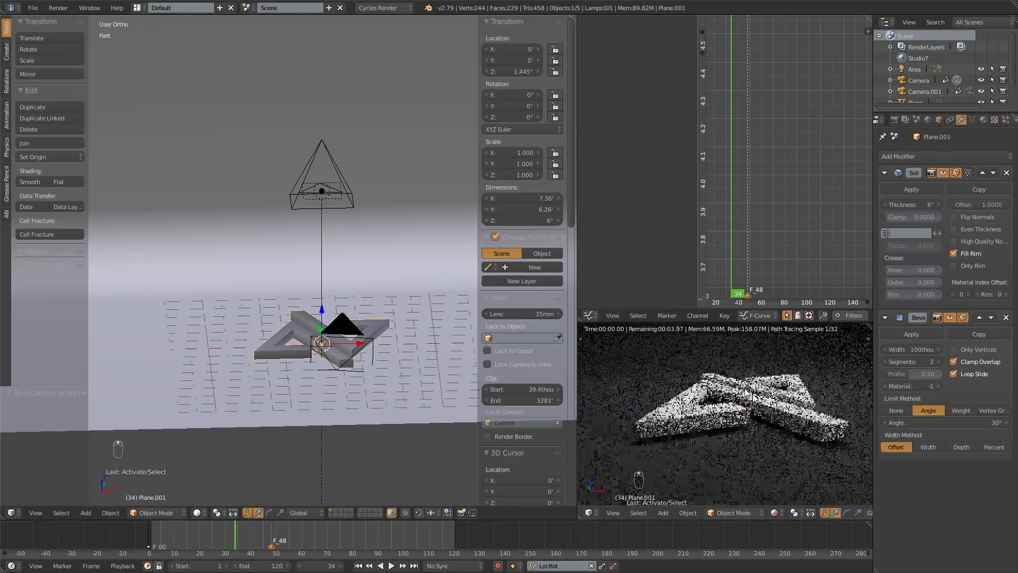
left_click(591, 314)
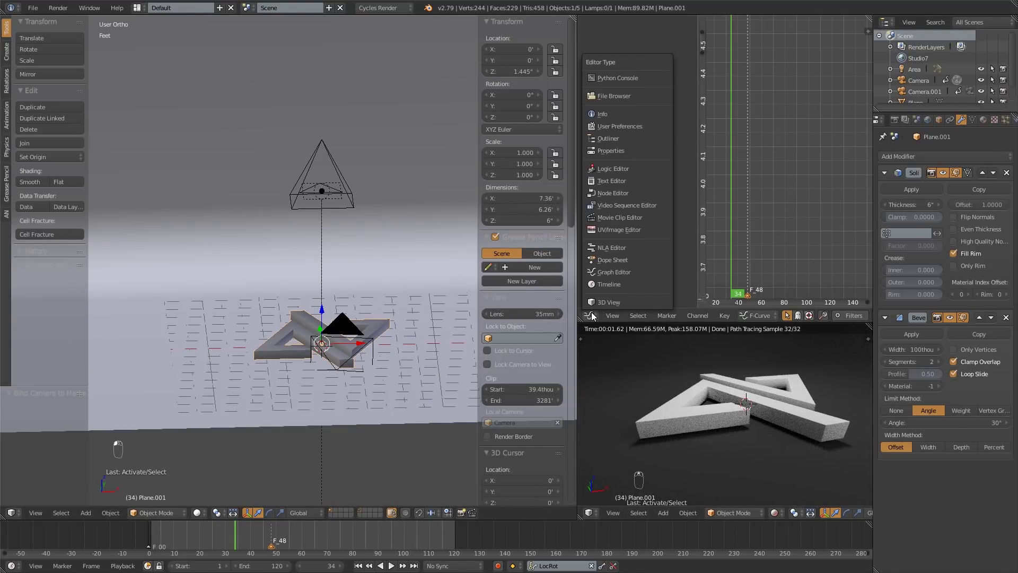
left_click(613, 193)
key("n")
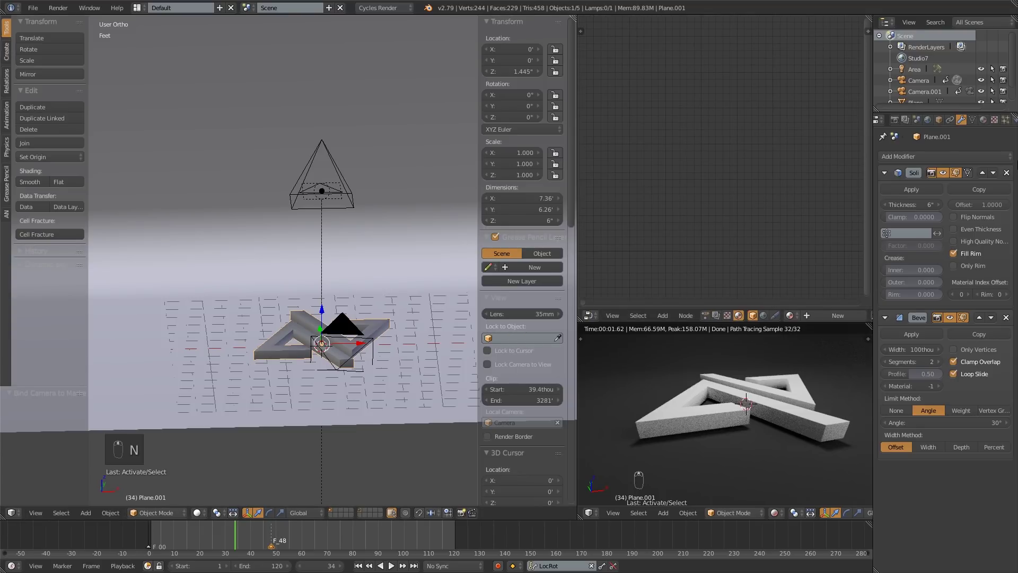
Create a new material for the selected logo and bring its nodes into view in the Node Editor.
left_click(983, 120)
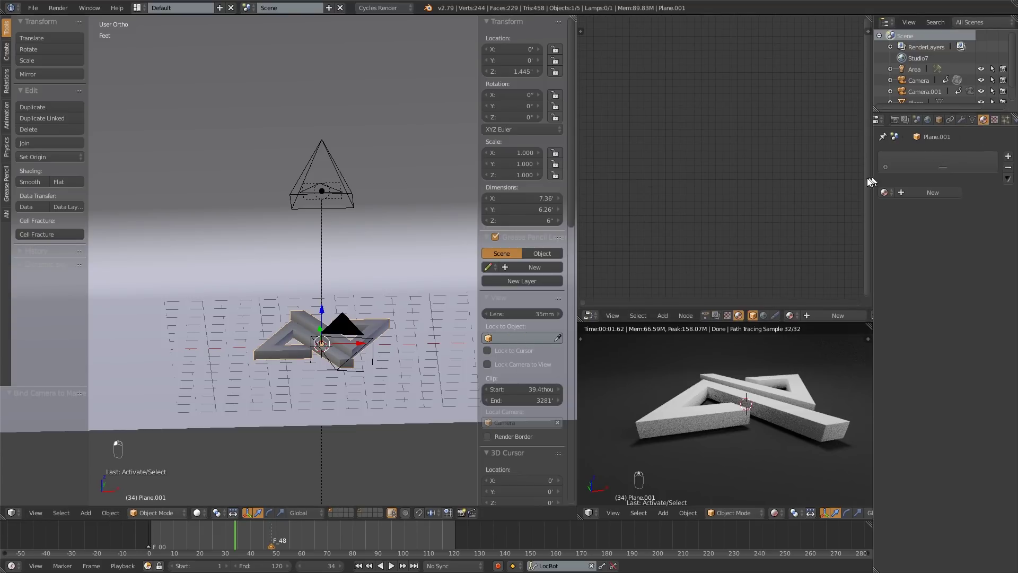
left_click(931, 196)
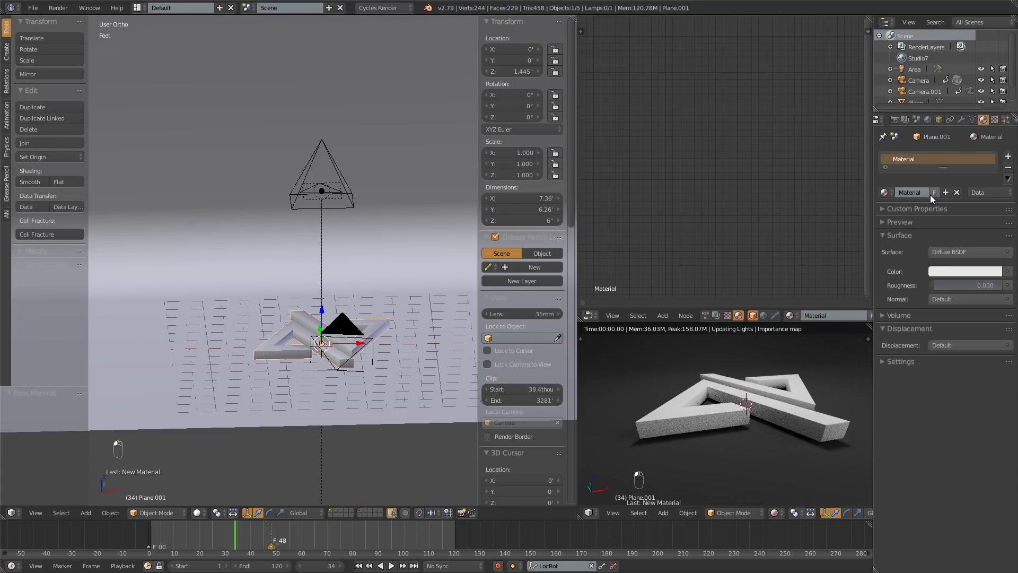
middle_click_drag(786, 184, 807, 194)
scroll(738, 187, "up", 5)
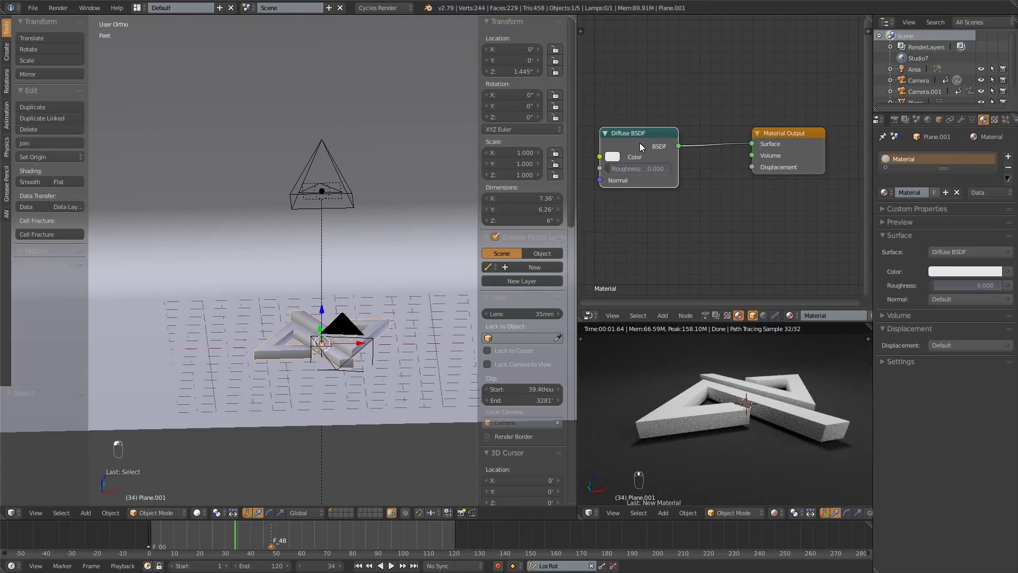
Switch the logo material's Diffuse BSDF node to a Principled BSDF and reposition it beside the Material Output.
left_click_drag(639, 142, 668, 117)
key("shift+s")
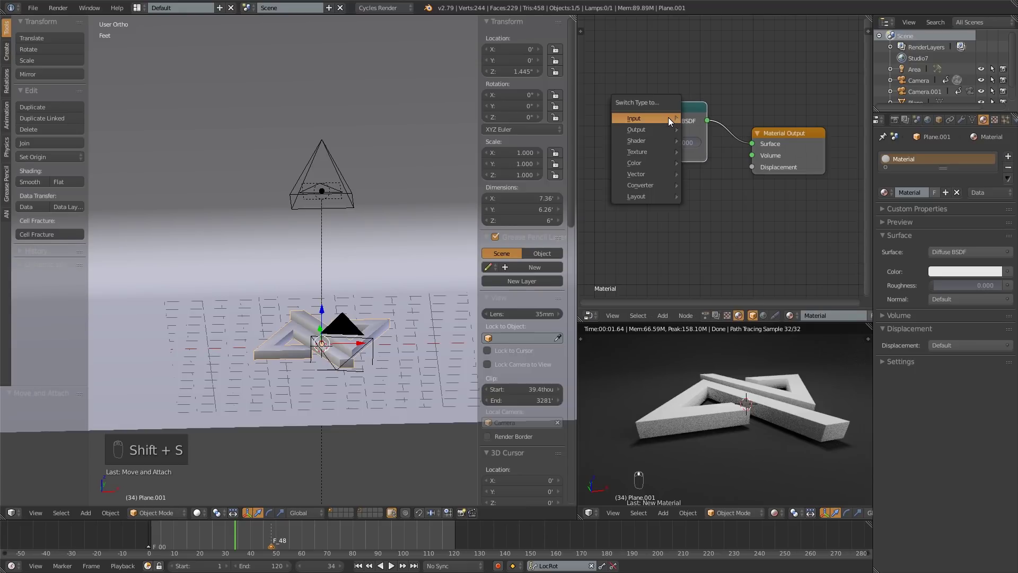
mouse_move(649, 141)
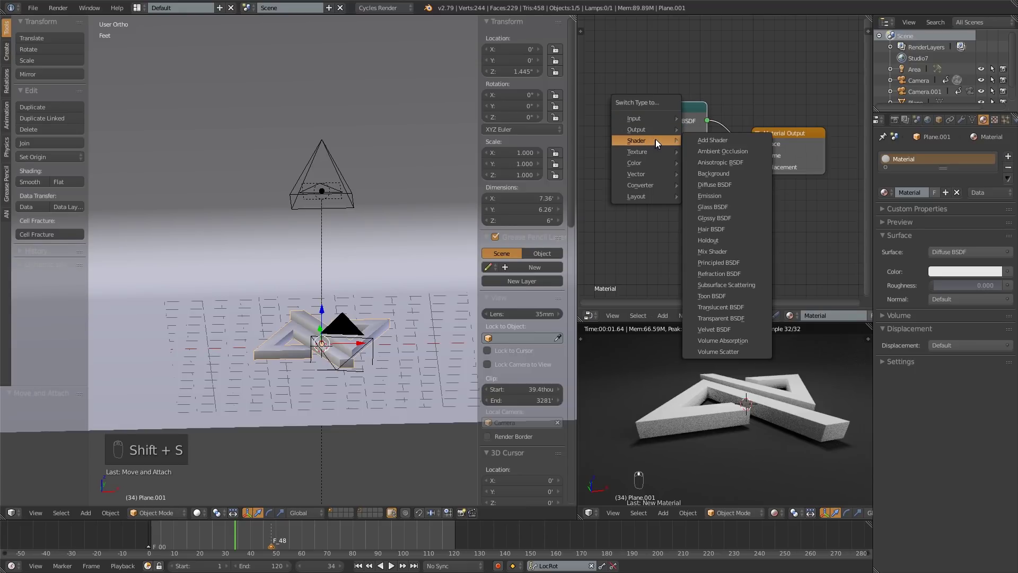
left_click(723, 263)
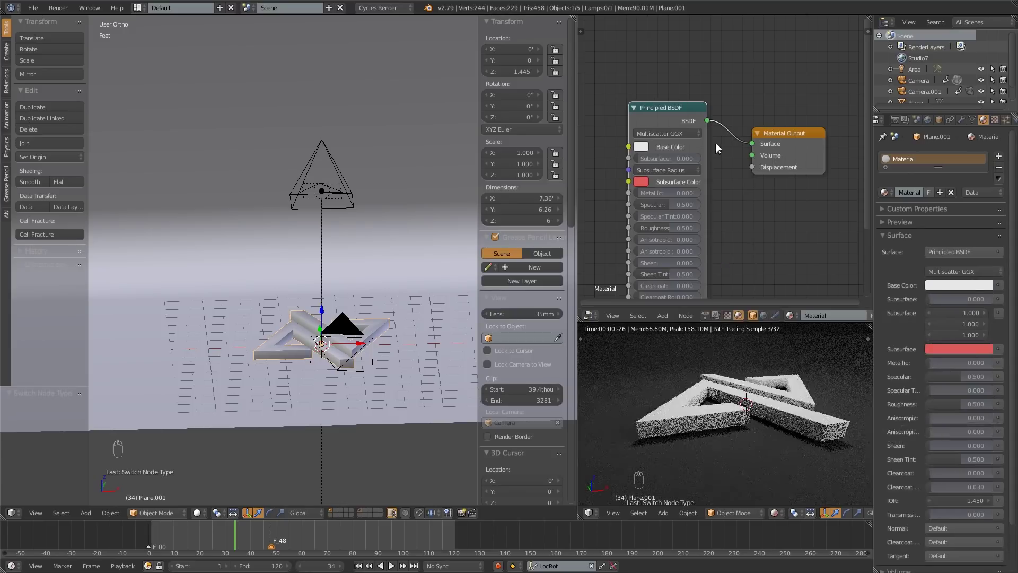
left_click_drag(707, 101, 712, 81)
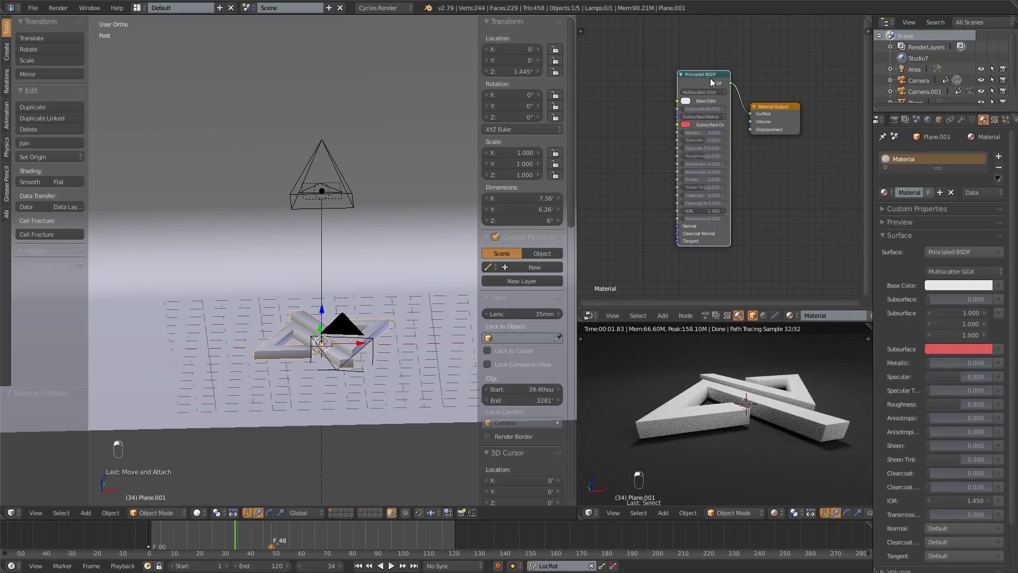
middle_click_drag(657, 87, 682, 112)
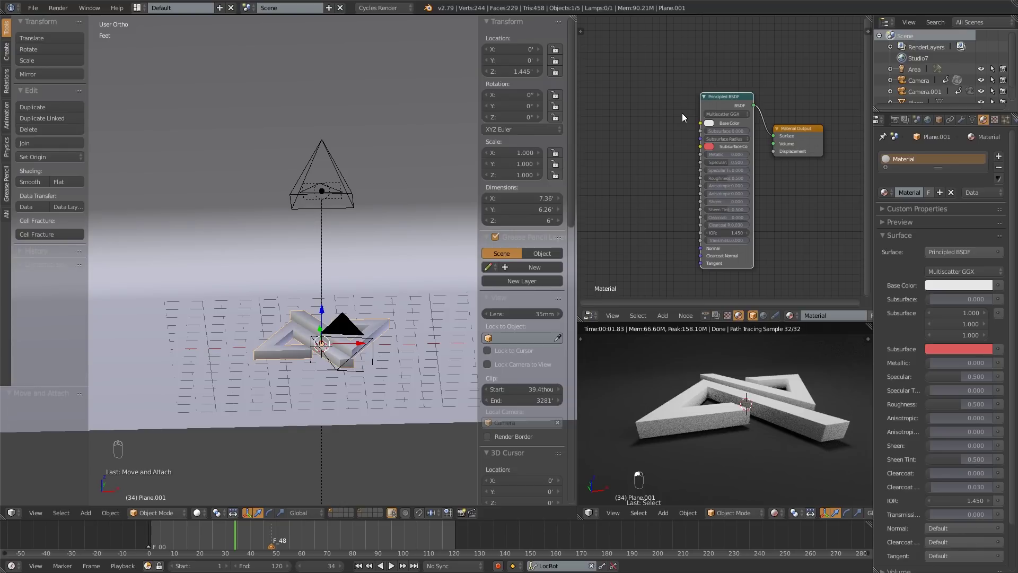
left_click(31, 8)
left_click(33, 8)
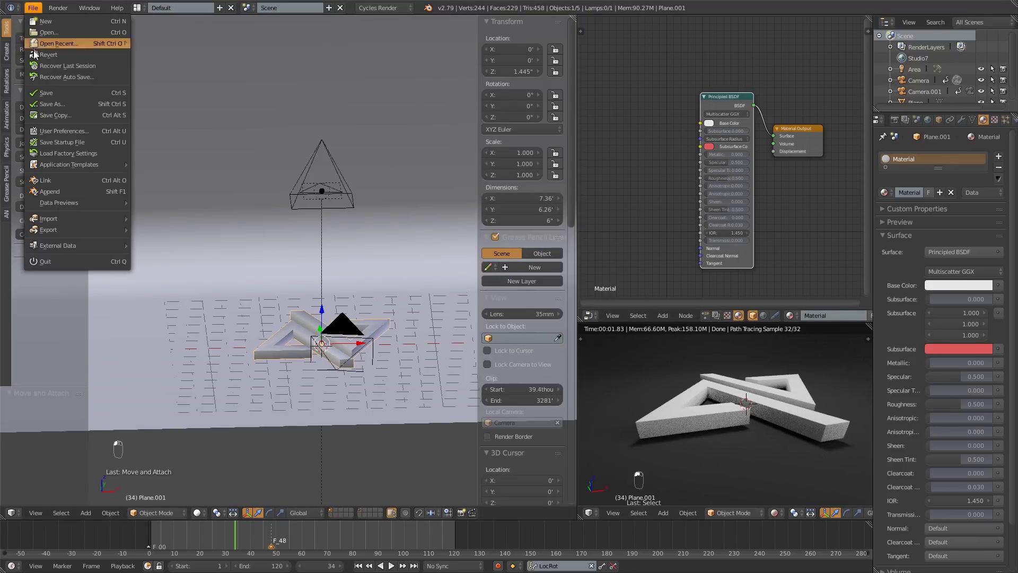
middle_click_drag(668, 153, 650, 158)
left_click_drag(784, 133, 793, 125)
key("shift+a")
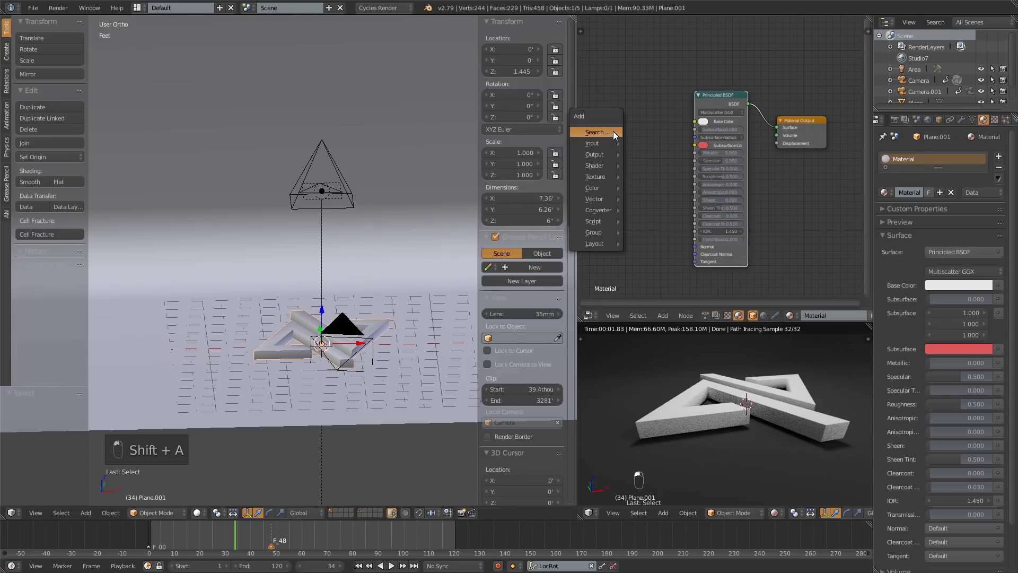
mouse_move(601, 165)
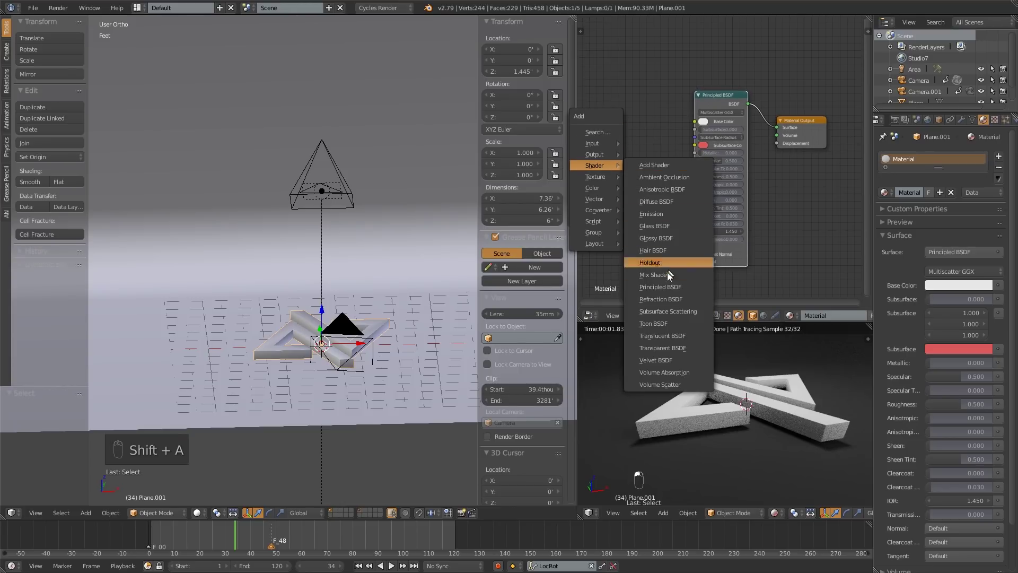
scroll(782, 115, "up", 3)
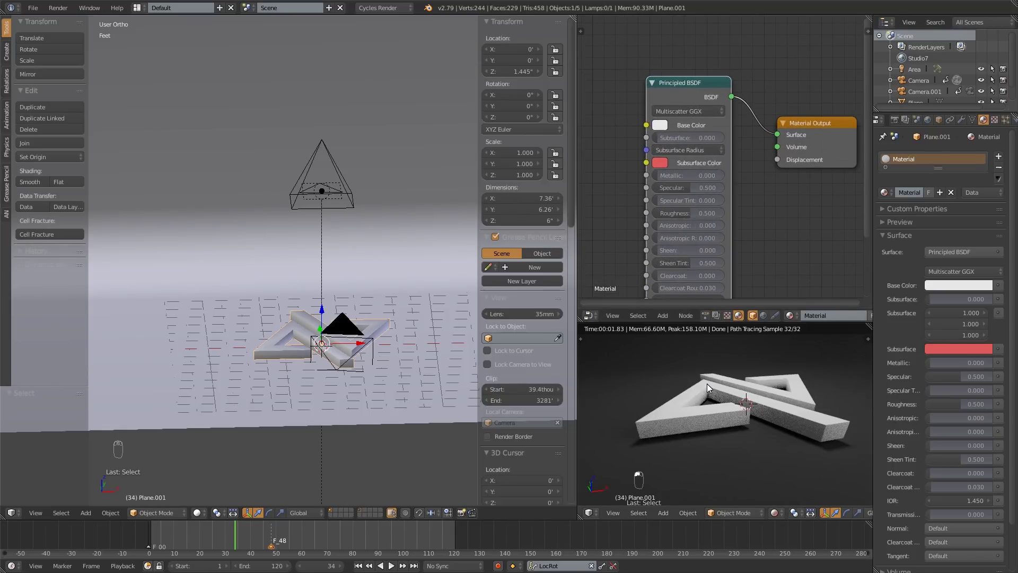
Set the Principled BSDF's Base Color to near black, with RGB values of 0.010.
middle_click_drag(670, 190, 679, 151)
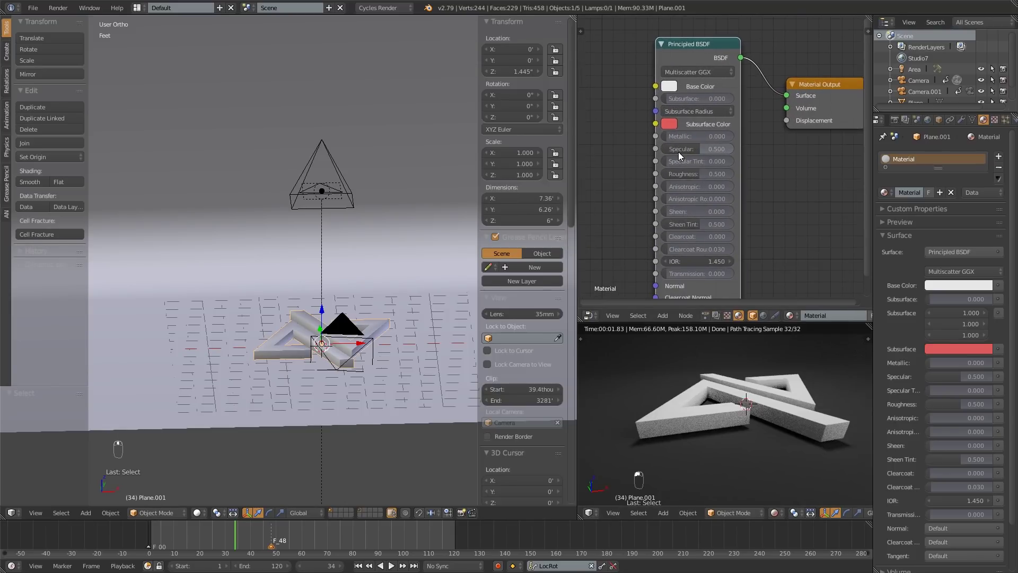
left_click(668, 86)
left_click(760, 174)
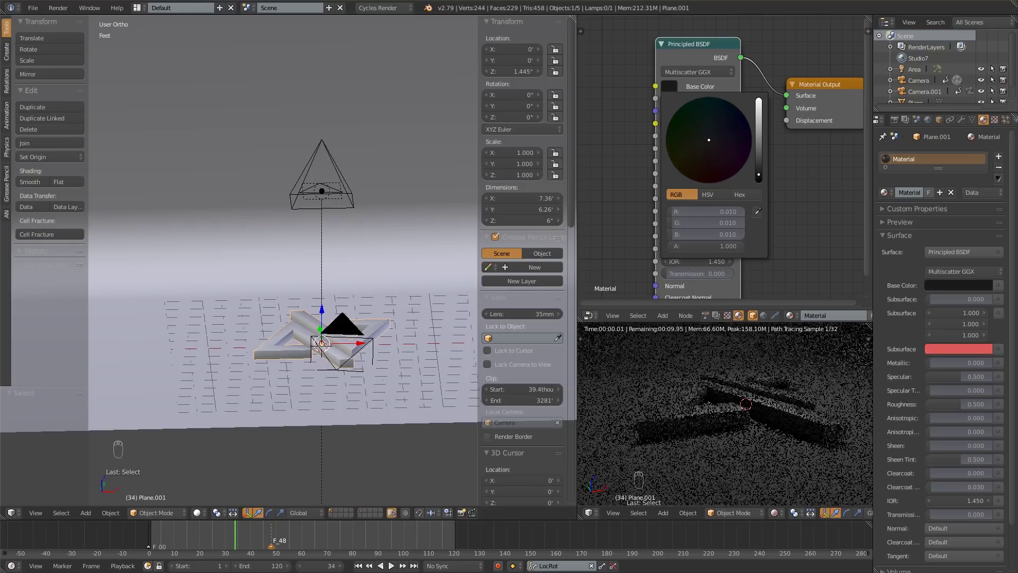
Preview the dark logo material through the scene cameras during playback, stop at frame 70 and inspect the rendered logo.
mouse_move(776, 419)
middle_mouse_down()
mouse_move(715, 432)
mouse_move(728, 442)
mouse_move(778, 423)
middle_mouse_up()
key("KP_0")
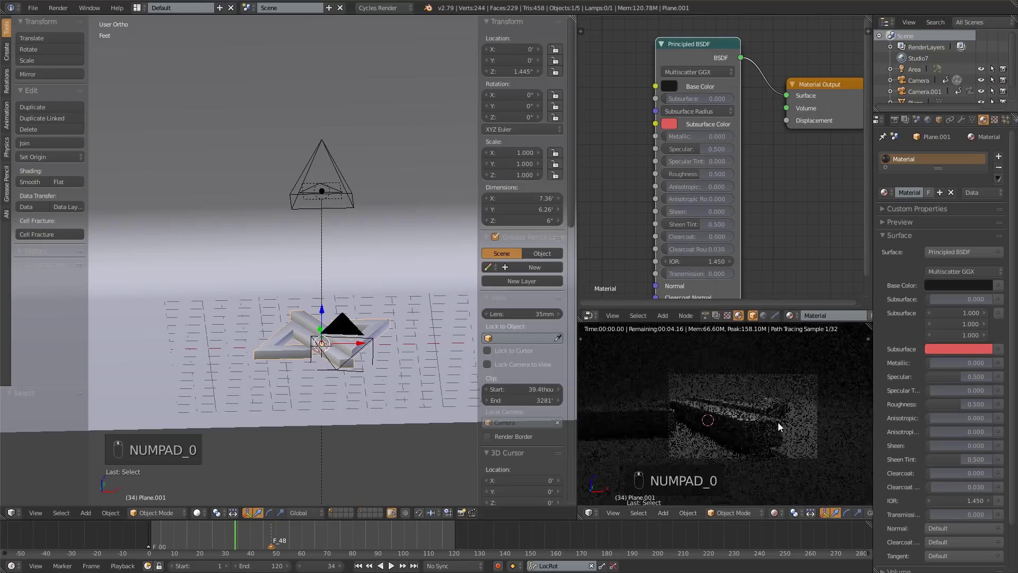
key("alt+a")
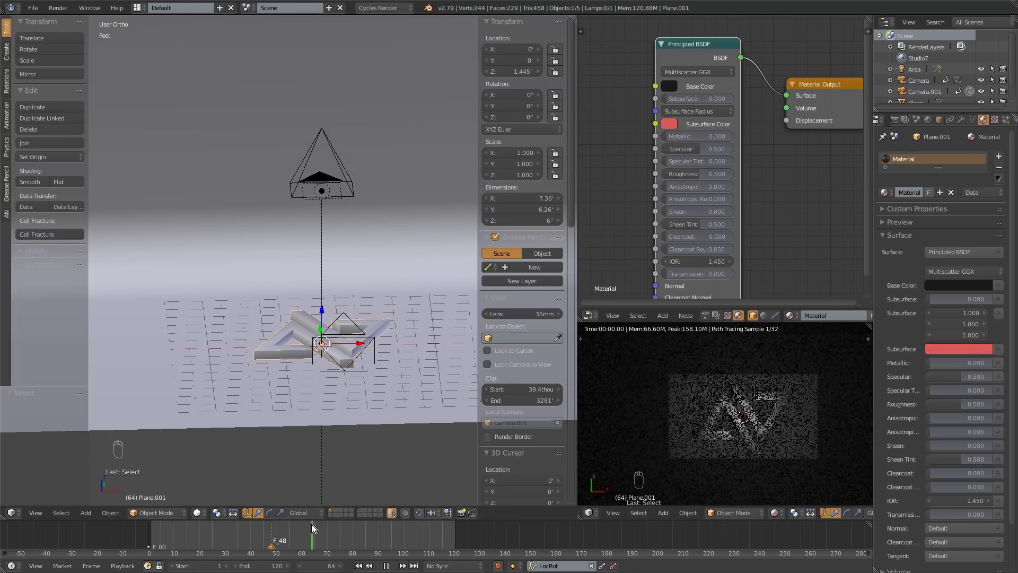
left_click_drag(343, 542, 327, 540)
middle_click_drag(618, 467, 690, 412)
Duplicate the logo object and raise the copy about 2 feet straight up along the Z axis.
middle_click_drag(325, 380, 355, 354)
scroll(331, 346, "up", 5)
key("z")
key("z")
key("z")
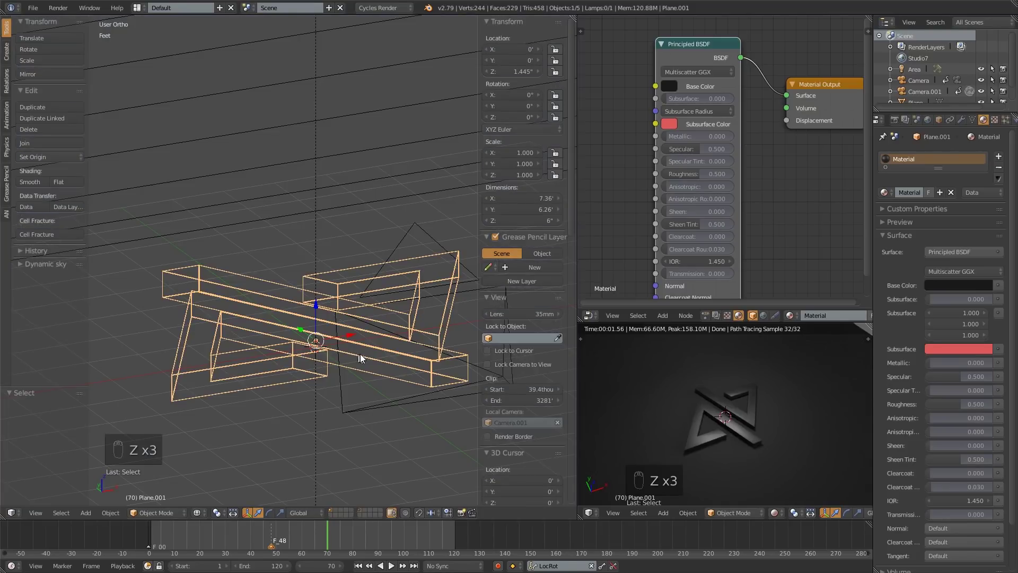
key("z")
middle_click_drag(364, 355, 368, 343)
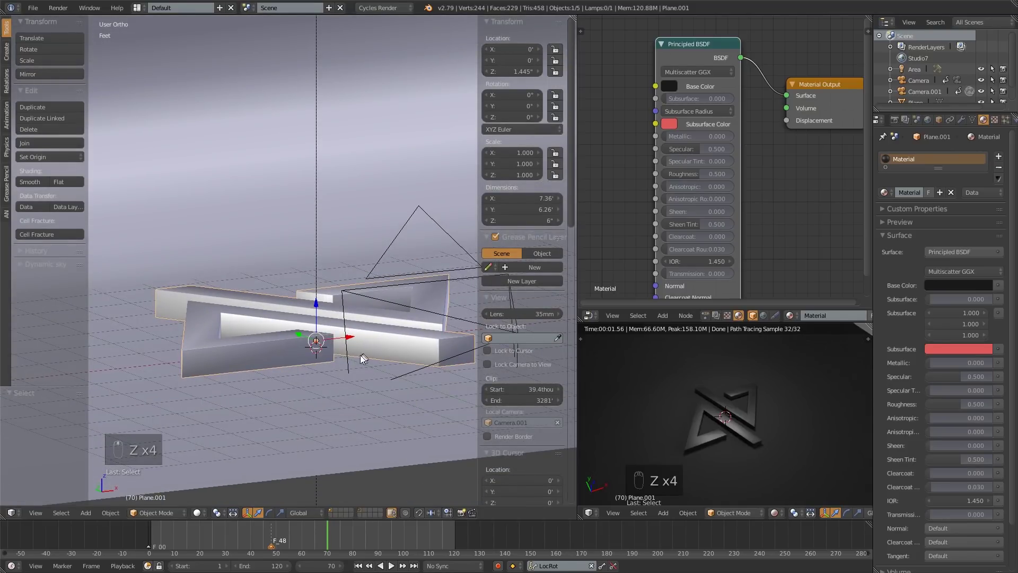
key("shift+d")
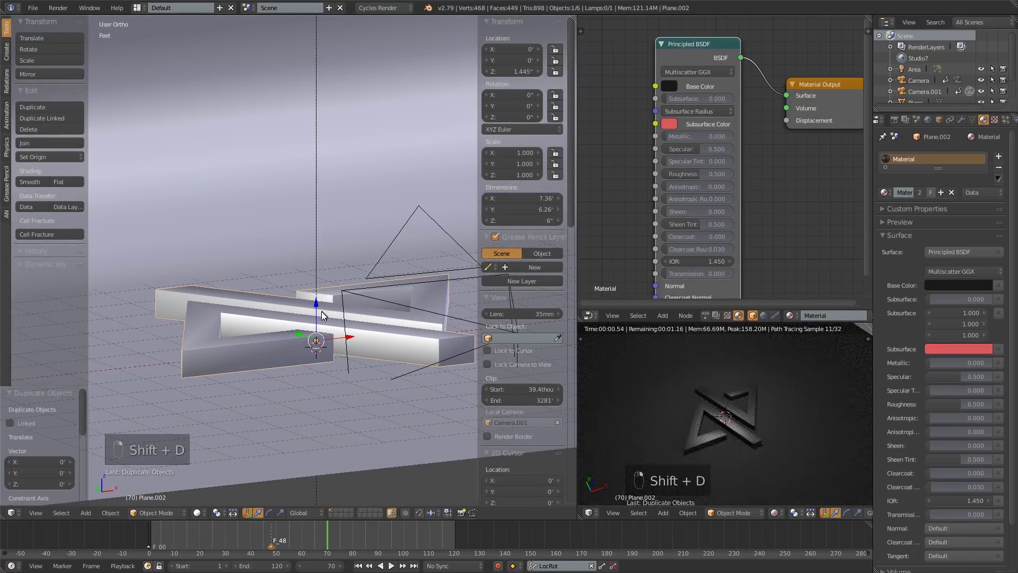
key("z")
left_click(364, 230)
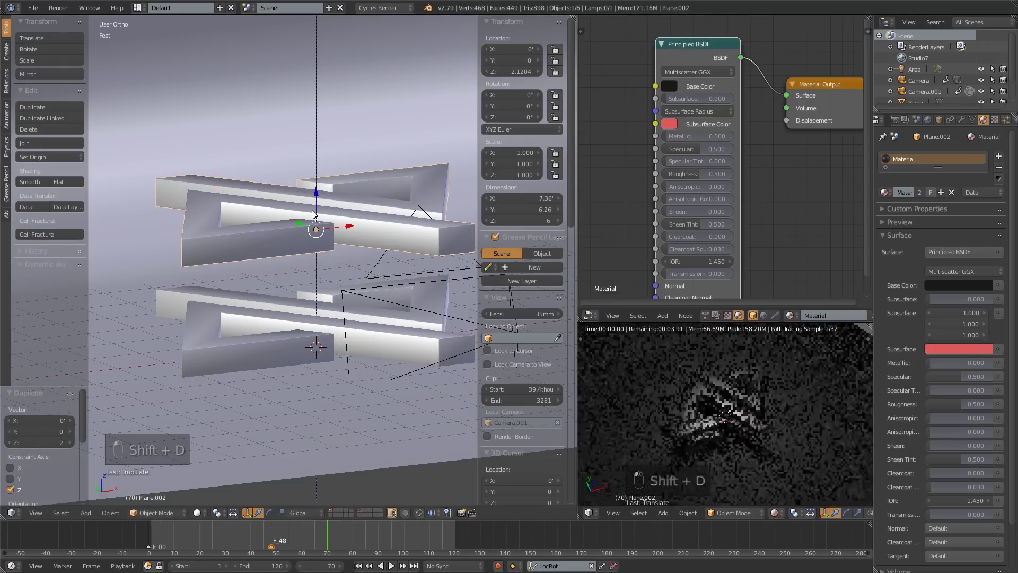
Remove the Solidify and Bevel modifiers from the raised logo copy.
mouse_move(355, 227)
middle_mouse_down()
mouse_move(368, 219)
mouse_move(371, 228)
middle_mouse_up()
scroll(717, 390, "up", 3)
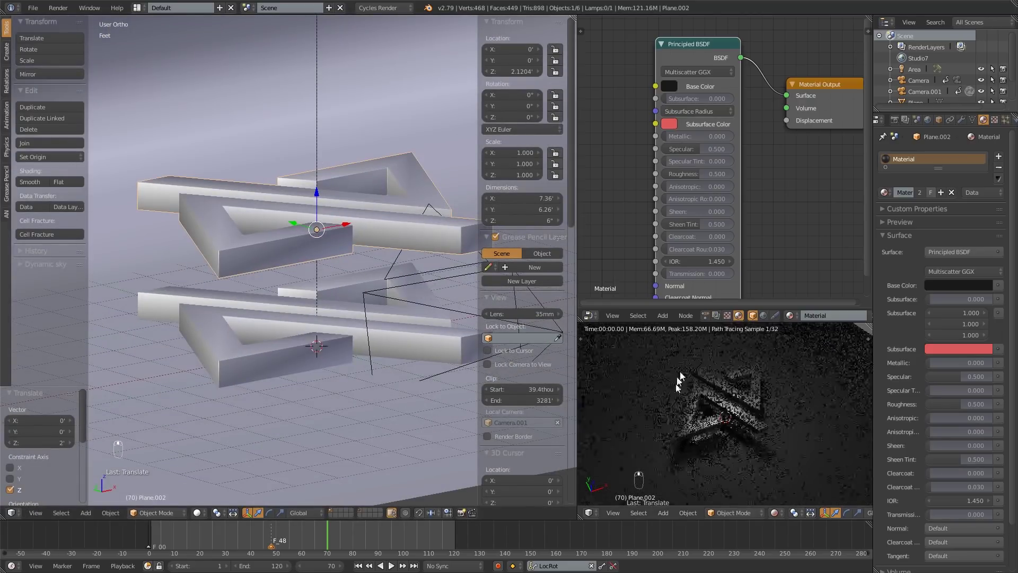
scroll(717, 391, "down", 3)
middle_click_drag(329, 118, 371, 133)
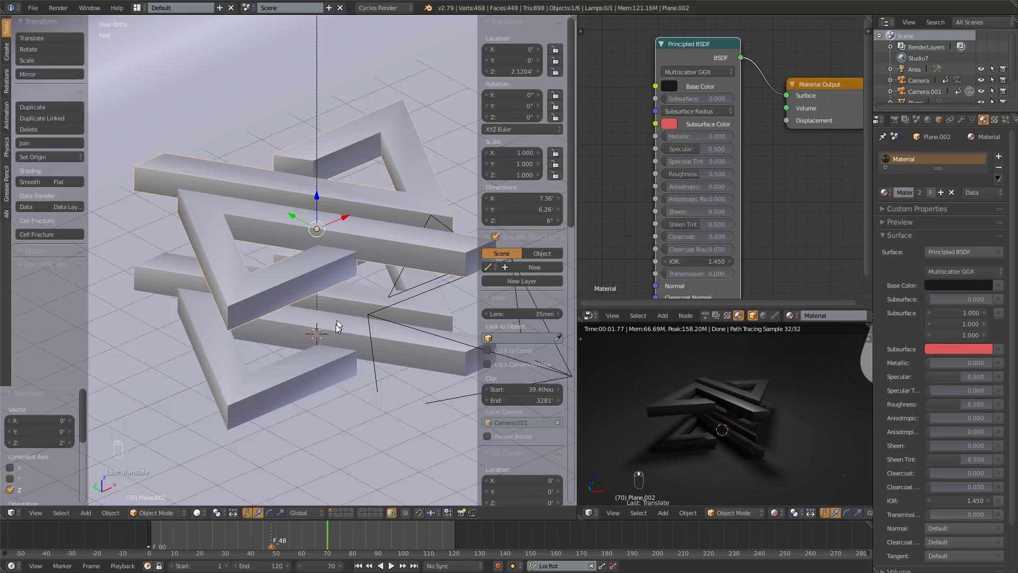
left_click(962, 121)
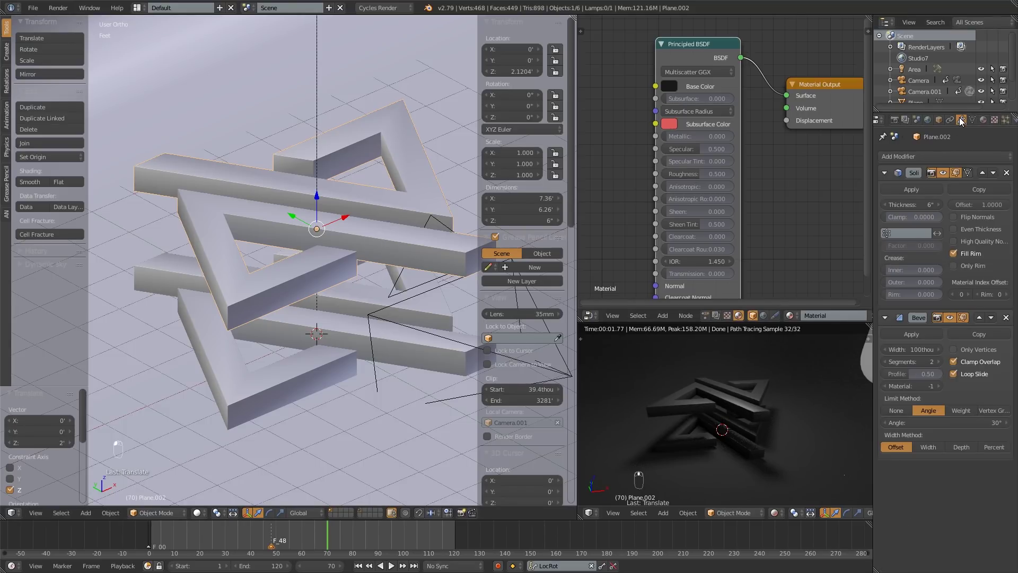
left_click(1007, 173)
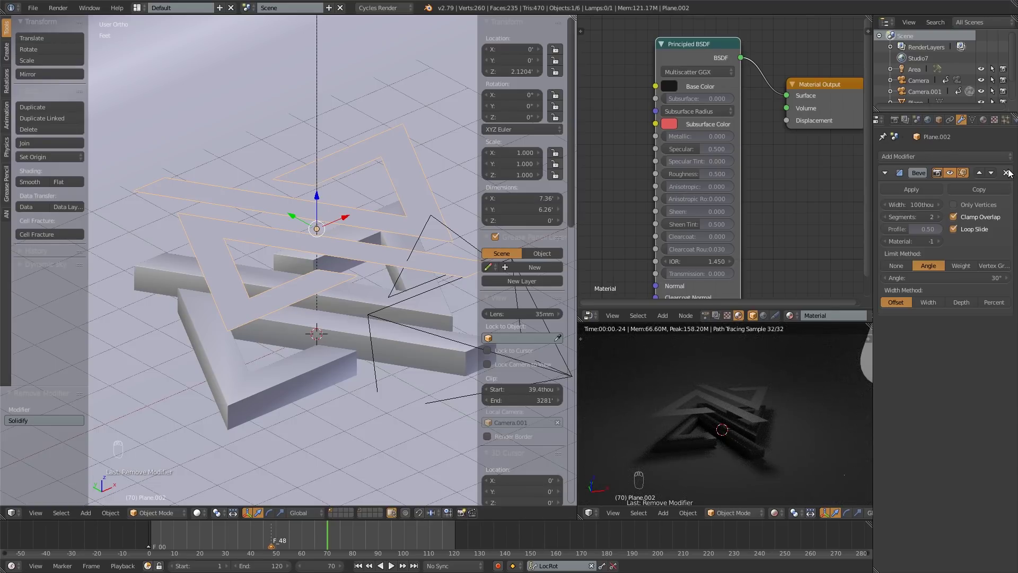
left_click(1007, 173)
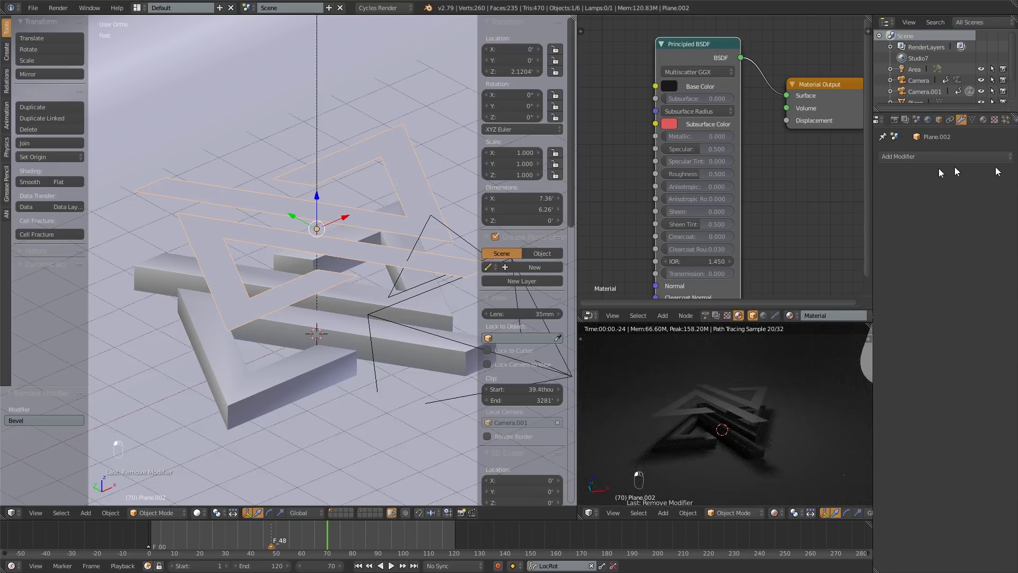
middle_click_drag(312, 241, 342, 220)
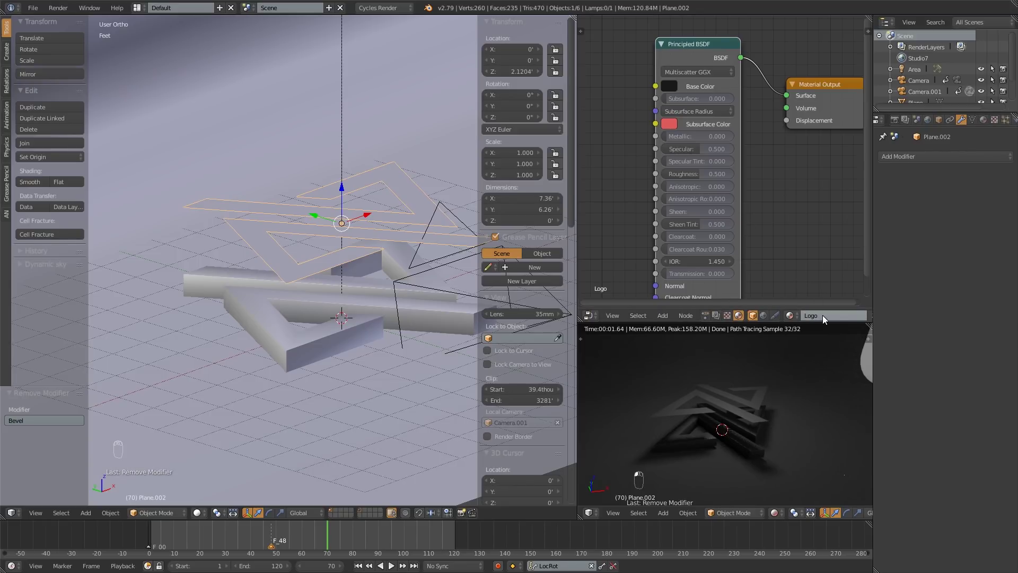
Make the raised logo copy's material a separate new material and name it Emit.
left_click(984, 120)
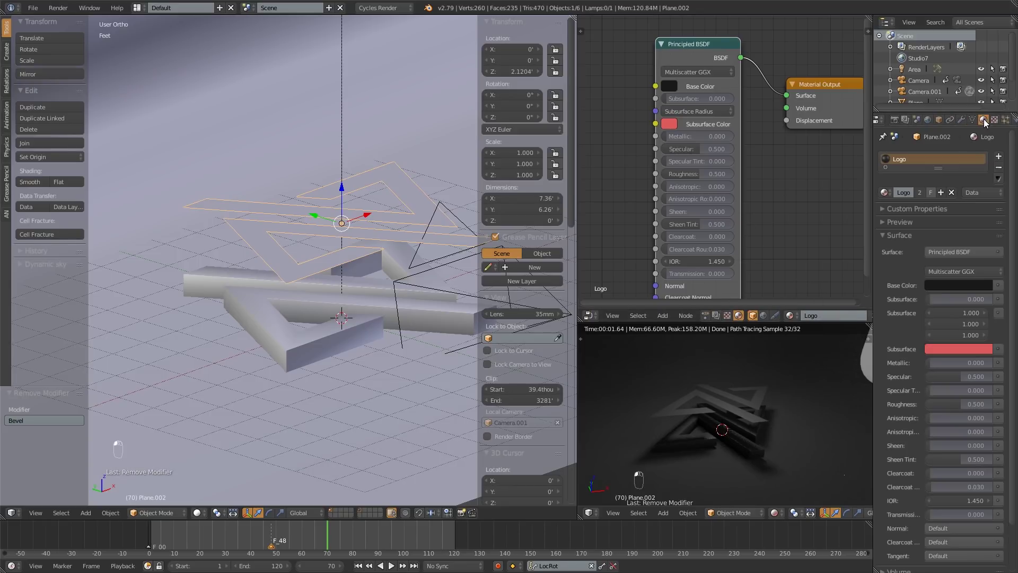
left_click_drag(946, 166, 943, 226)
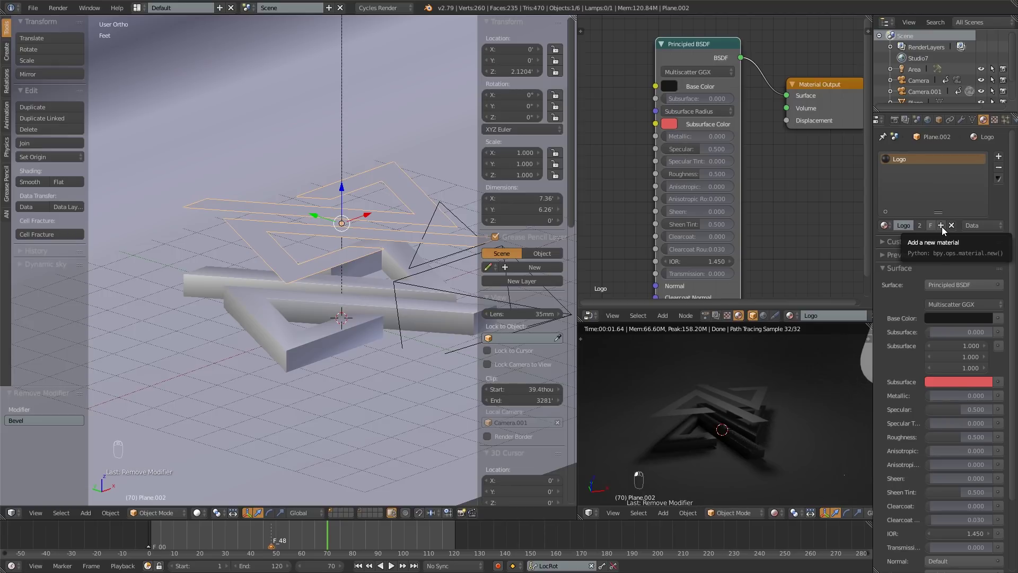
left_click(942, 227)
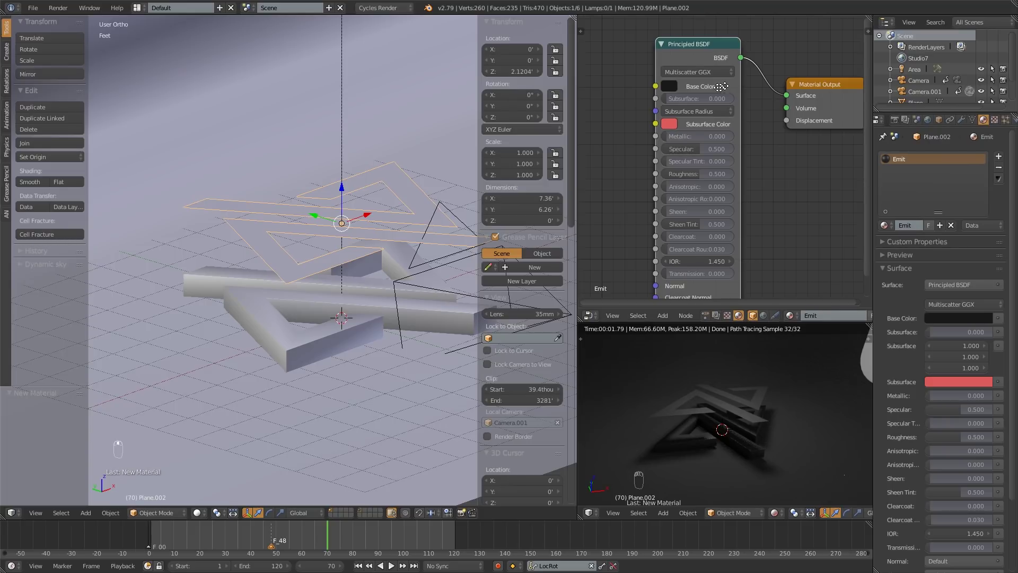
Switch the Emit material's Principled BSDF node to an Emission shader.
middle_click_drag(720, 87, 667, 92)
scroll(668, 92, "down", 2)
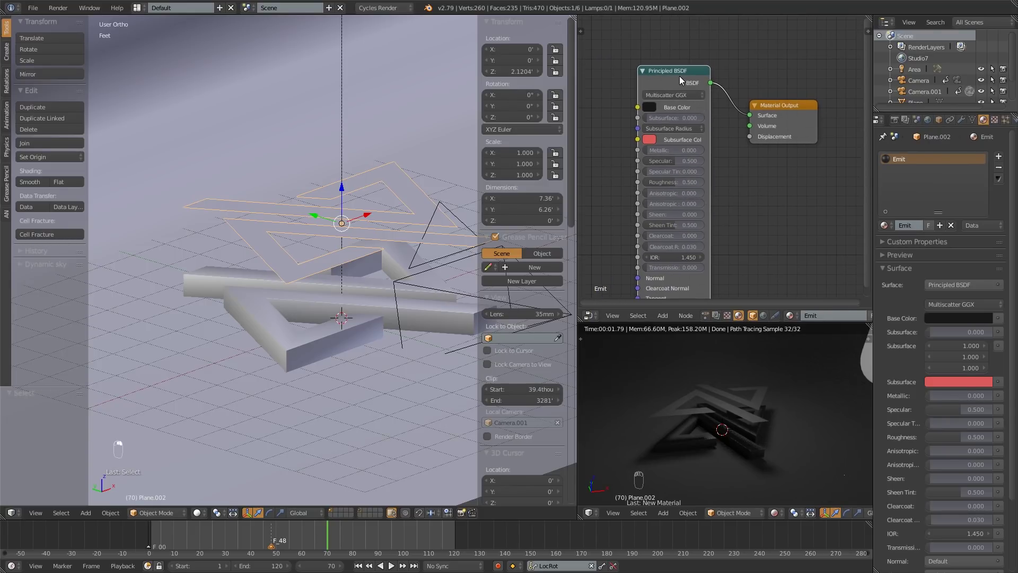
key("shift+s")
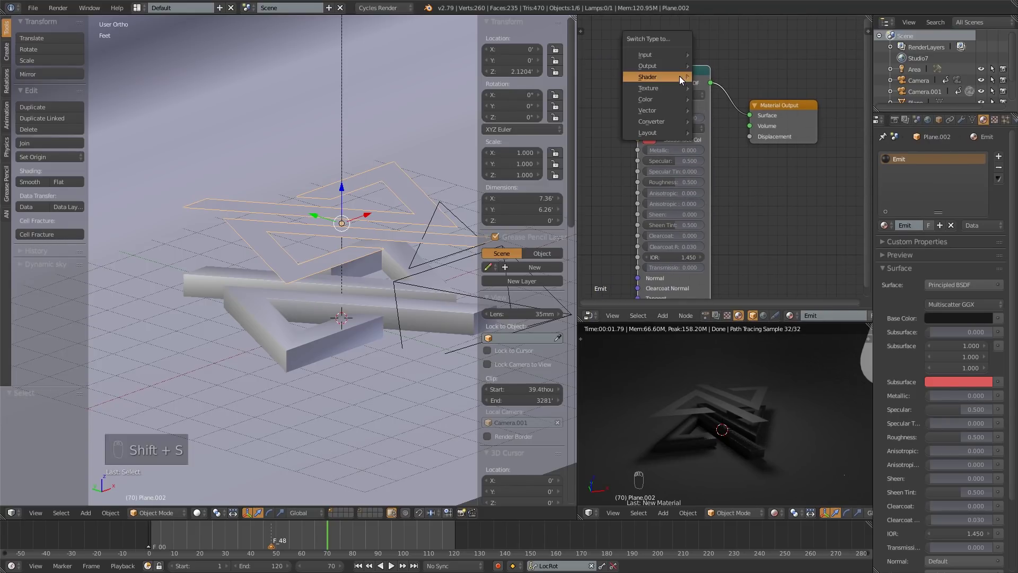
mouse_move(680, 77)
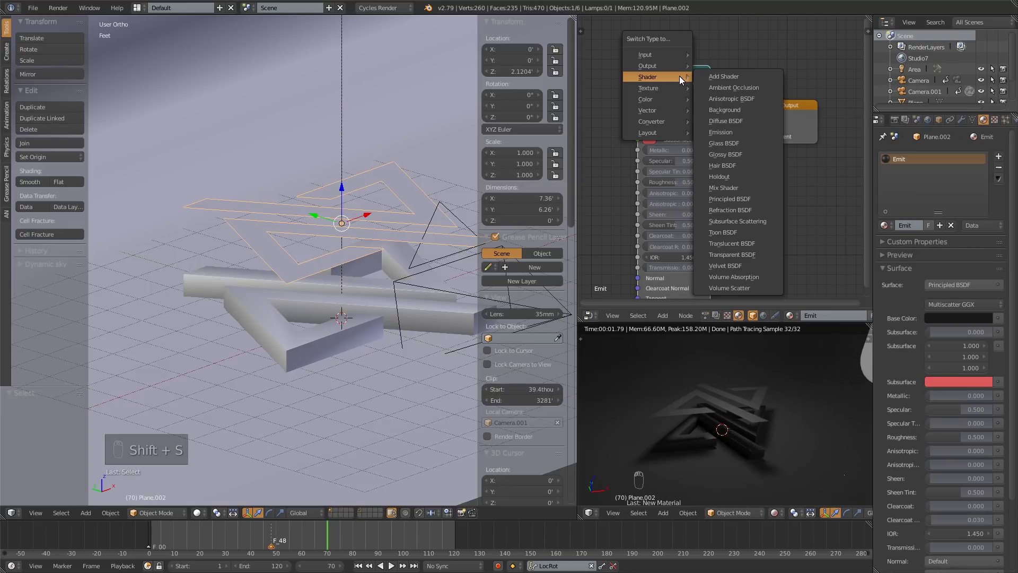
left_click(718, 132)
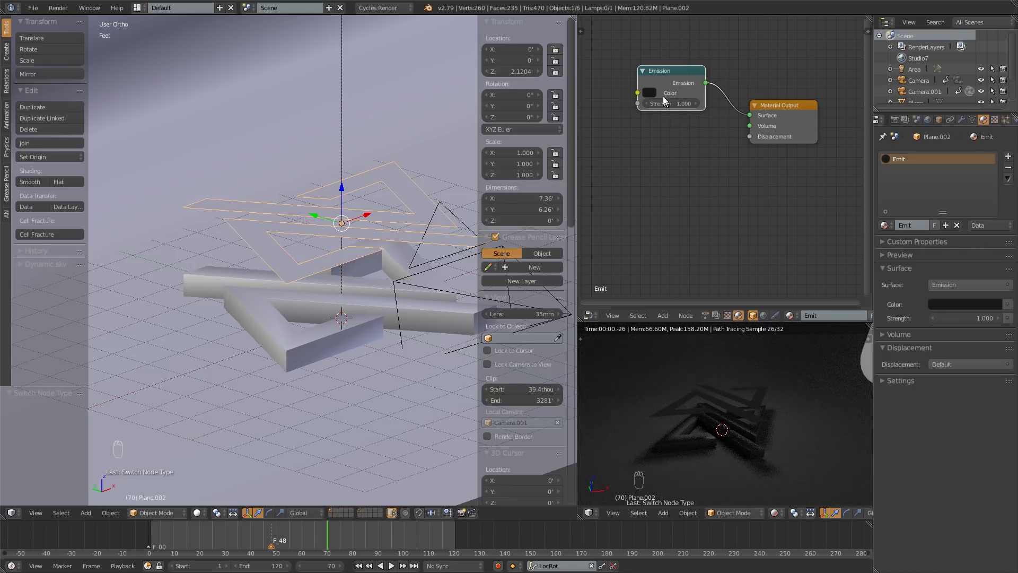
Set the Emission shader's Color to bright saturated red and its Strength to 7.
scroll(656, 129, "up", 2)
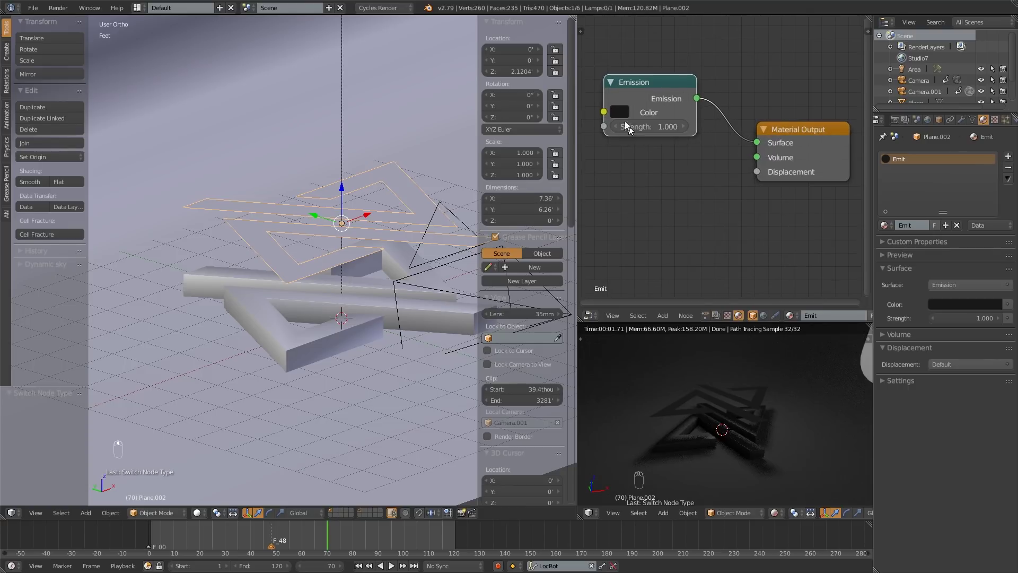
left_click(619, 112)
left_click_drag(728, 208, 724, 129)
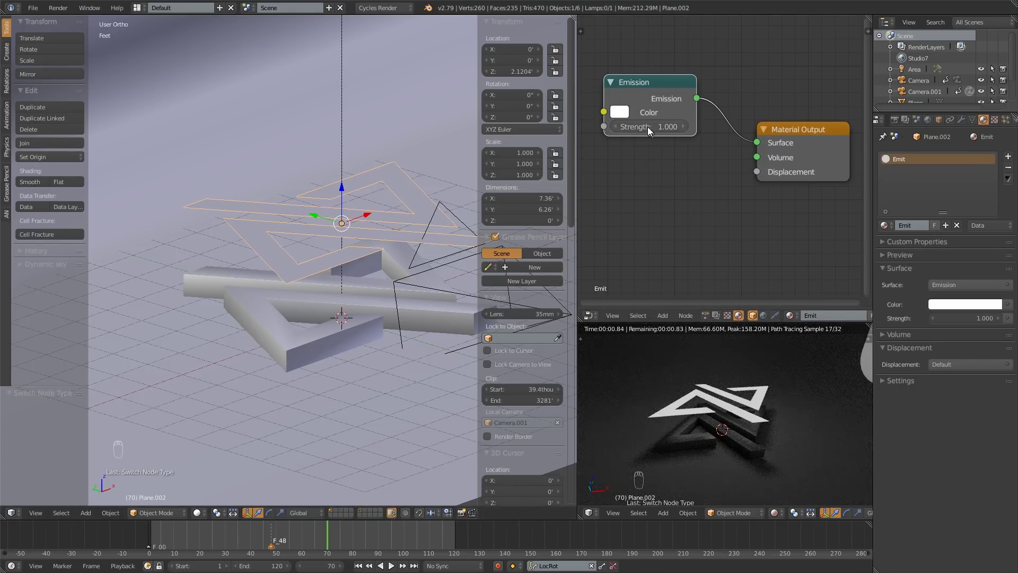
left_click_drag(649, 131, 670, 131)
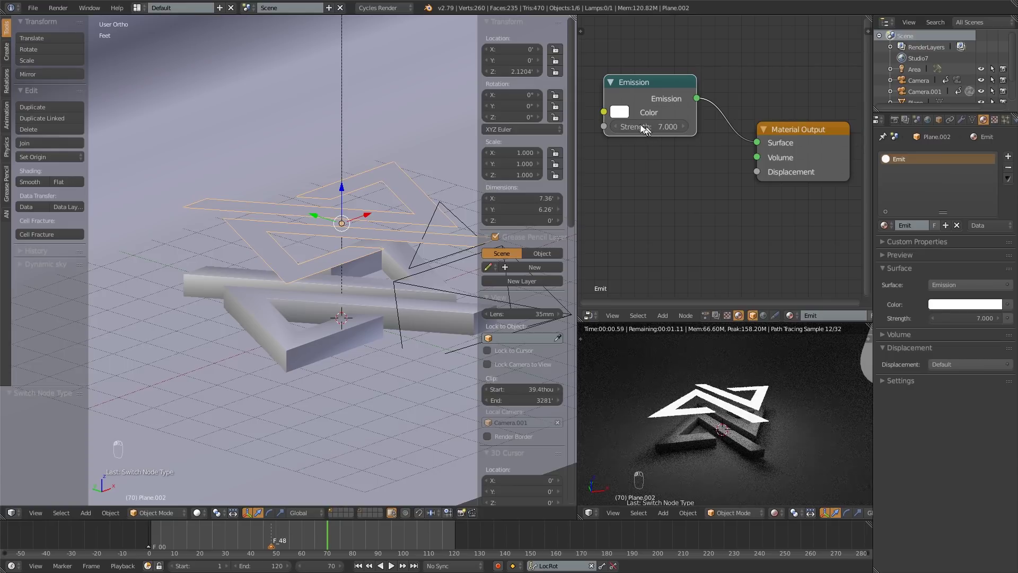
left_click(623, 114)
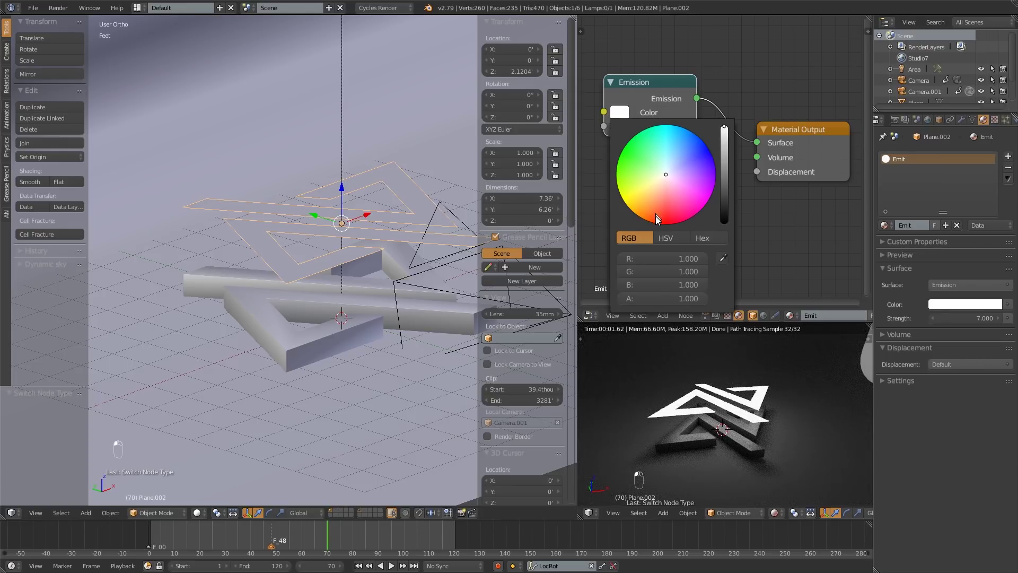
left_click_drag(657, 217, 667, 222)
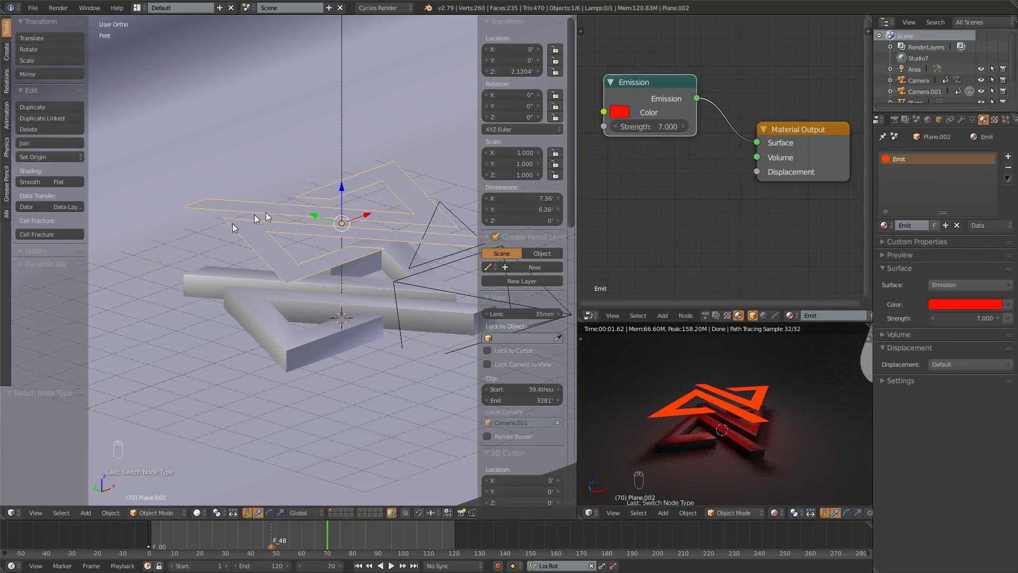
Lower the emissive logo copy along Z to about 1.21 inches, at the underside of the dark logo, and check it through the camera.
middle_click_drag(361, 228, 332, 198)
left_click_drag(341, 183, 339, 257)
middle_click_drag(339, 257, 346, 272)
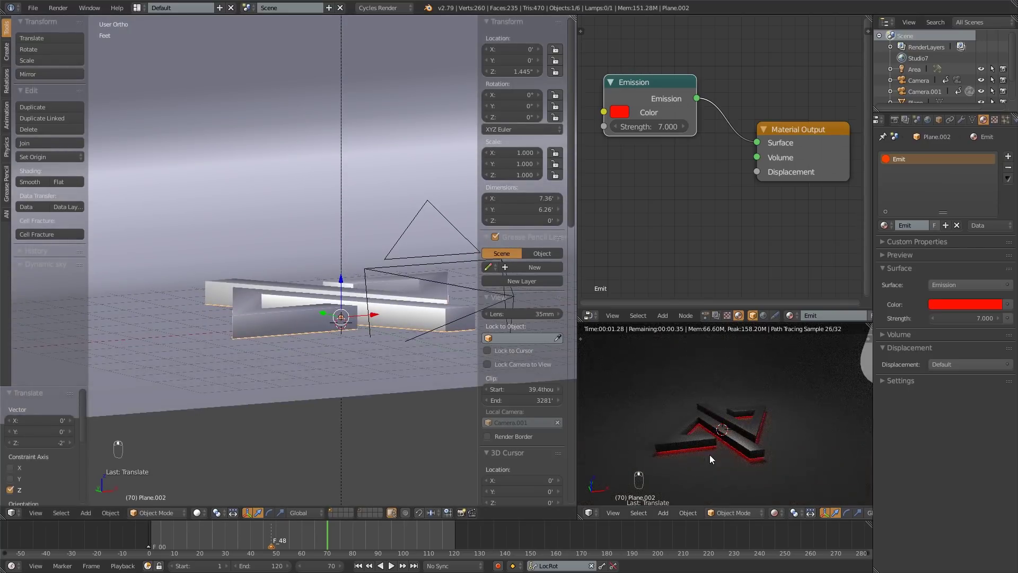
scroll(709, 454, "up", 10)
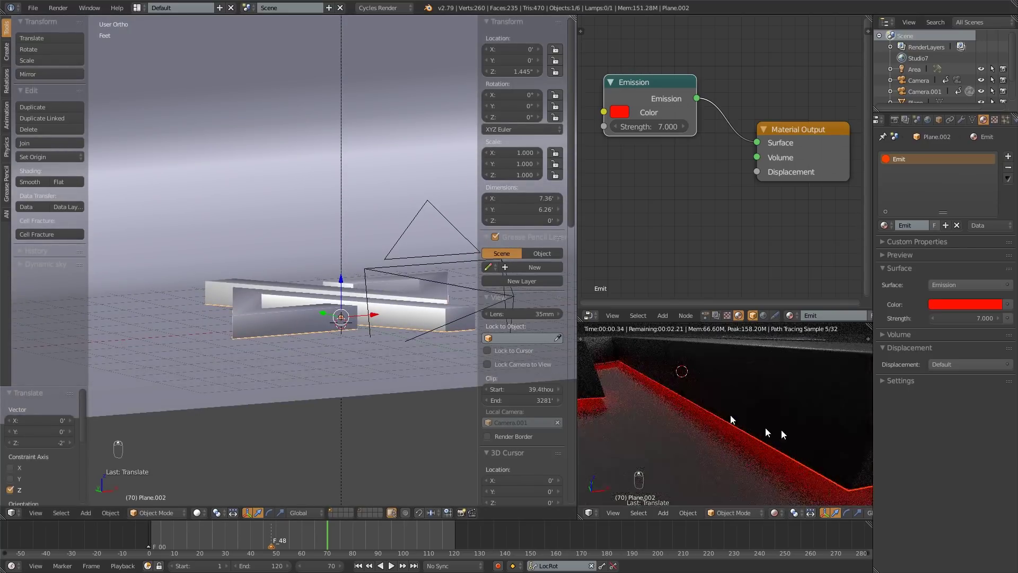
mouse_move(342, 282)
left_mouse_down()
mouse_move(339, 300)
mouse_move(344, 288)
left_mouse_up()
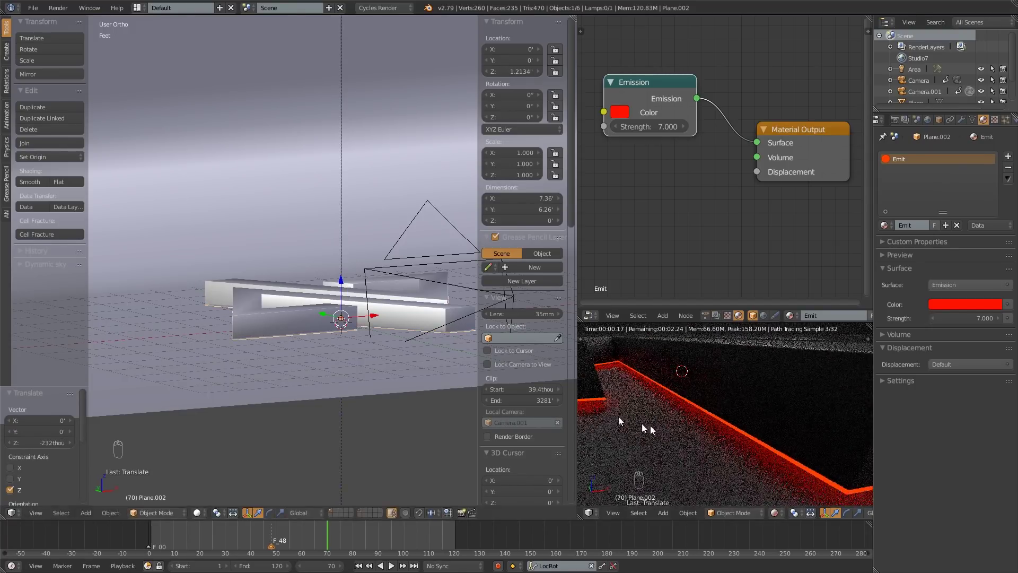
key("KP_0")
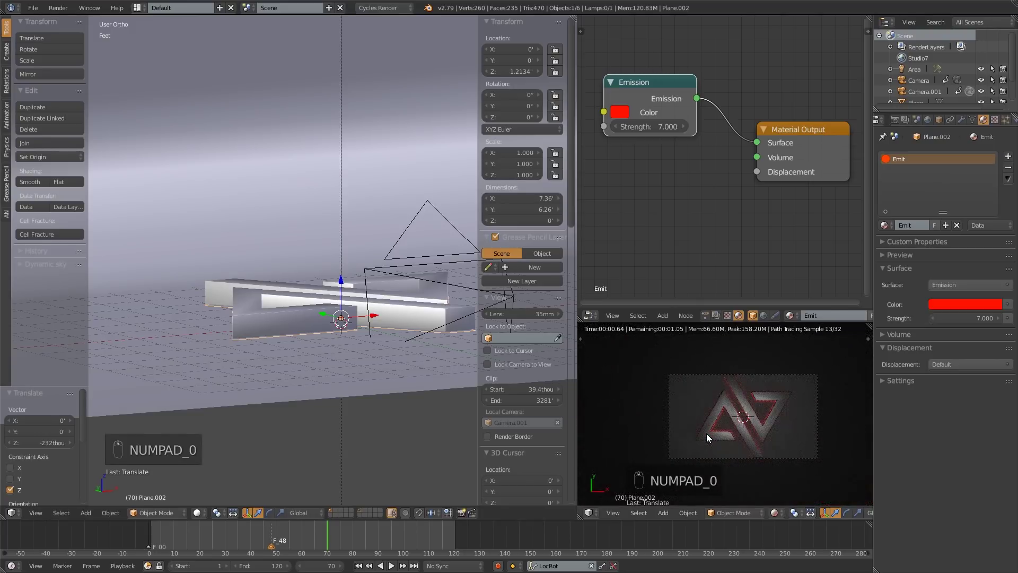
Delete the Area lamp above the logo and check the camera render lit without it.
middle_click_drag(301, 247, 319, 196)
right_click(322, 75)
middle_click_drag(322, 75, 367, 156)
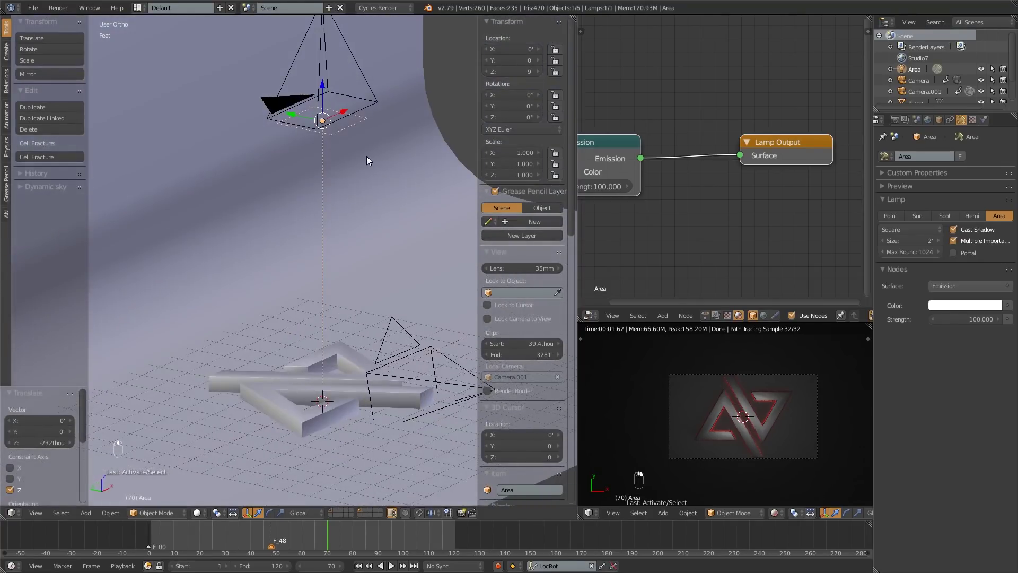
key("x")
left_click(367, 156)
scroll(762, 396, "up", 3)
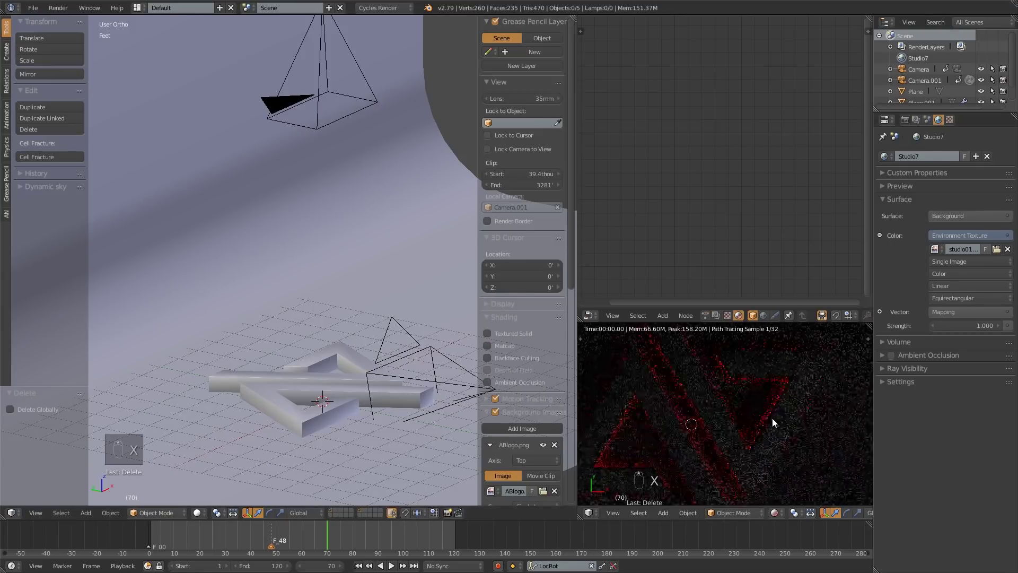
scroll(766, 414, "down", 4)
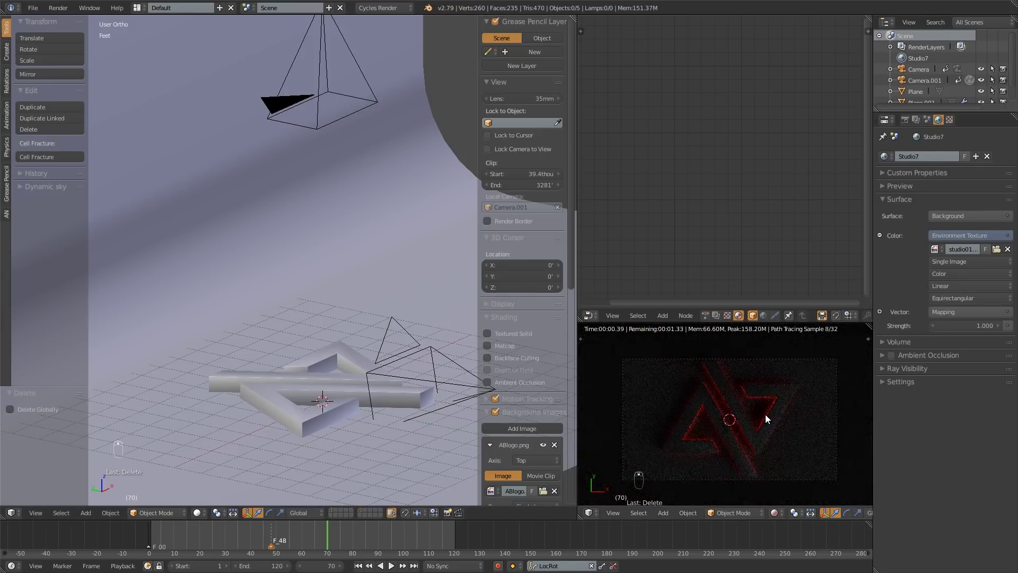
Try the world background at Strength 0, restore it to 1 and return to the camera view.
scroll(765, 415, "down", 3)
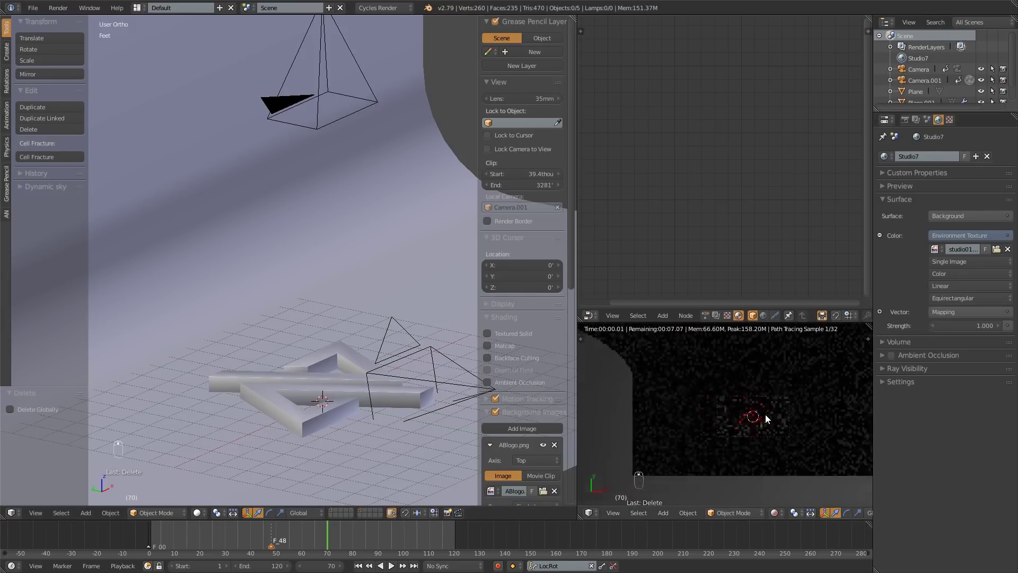
scroll(752, 426, "up", 5)
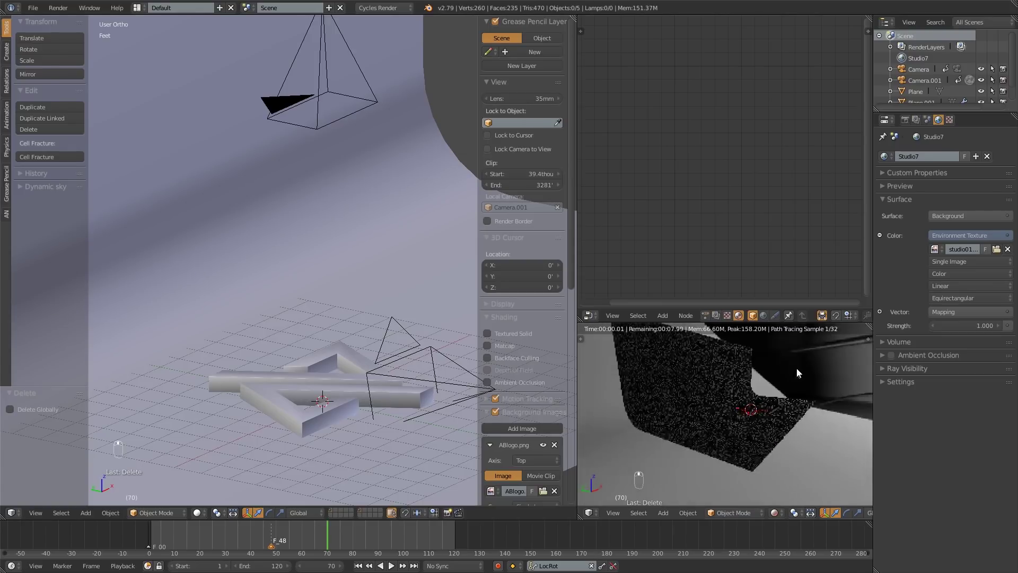
mouse_move(815, 363)
middle_mouse_down()
mouse_move(837, 357)
mouse_move(820, 366)
middle_mouse_up()
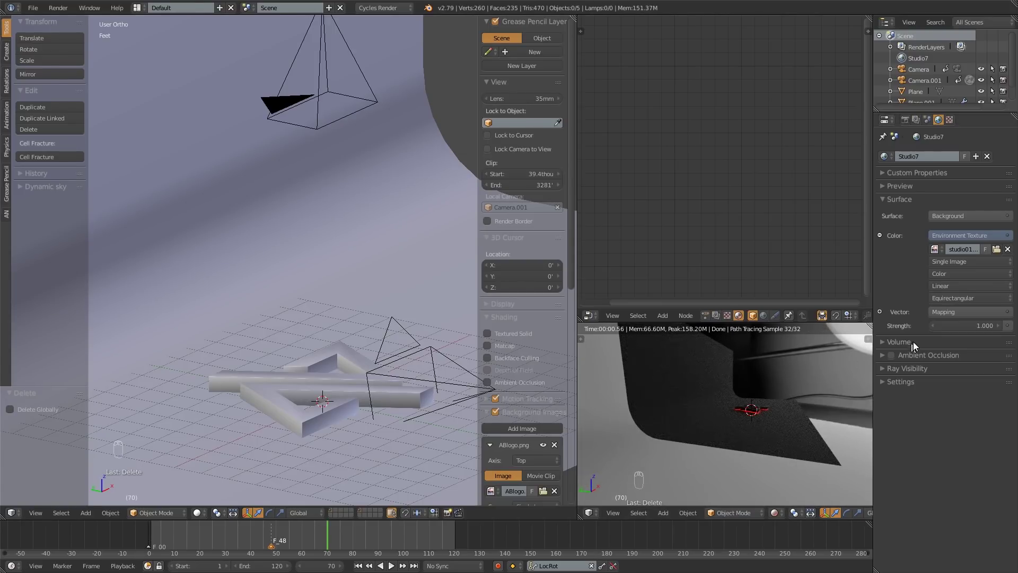
left_click_drag(946, 329, 917, 329)
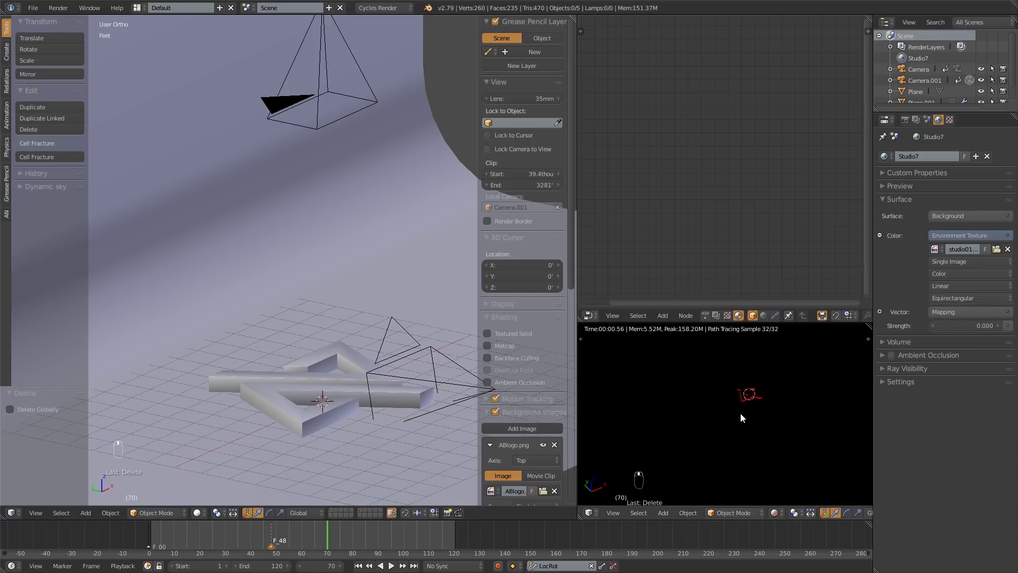
key("KP_0")
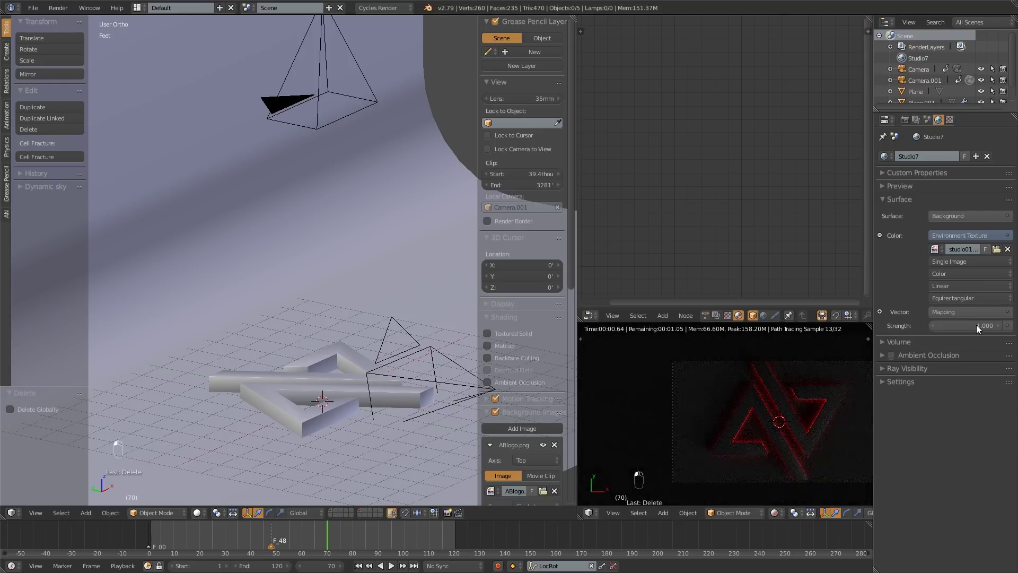
Examine the red edge glow in the camera render and move the timeline to frame 76.
scroll(832, 399, "down", 2)
middle_click_drag(828, 398, 693, 381, "shift")
scroll(695, 384, "up", 5)
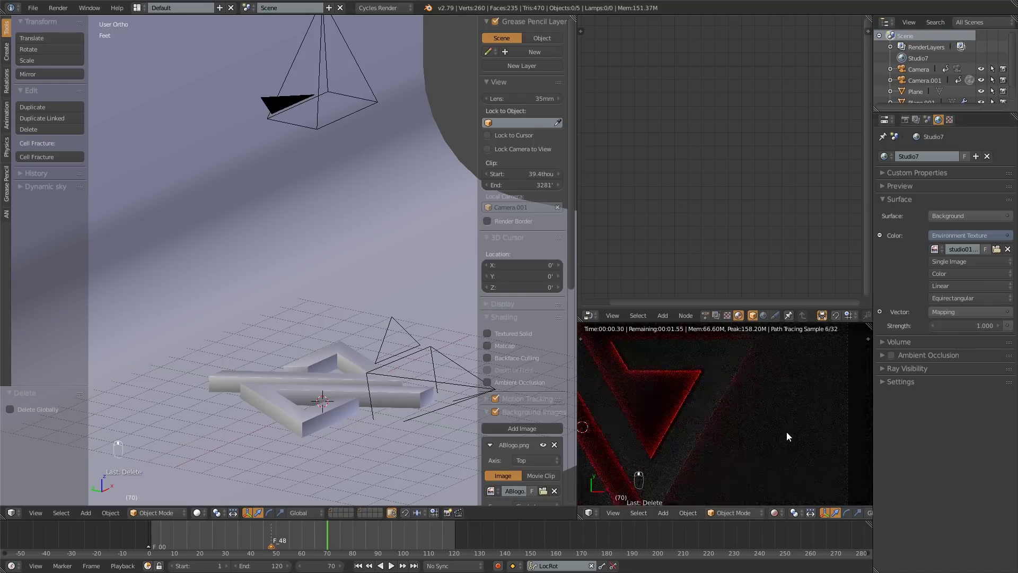
scroll(787, 431, "down", 6)
middle_click_drag(695, 420, 718, 406, "shift")
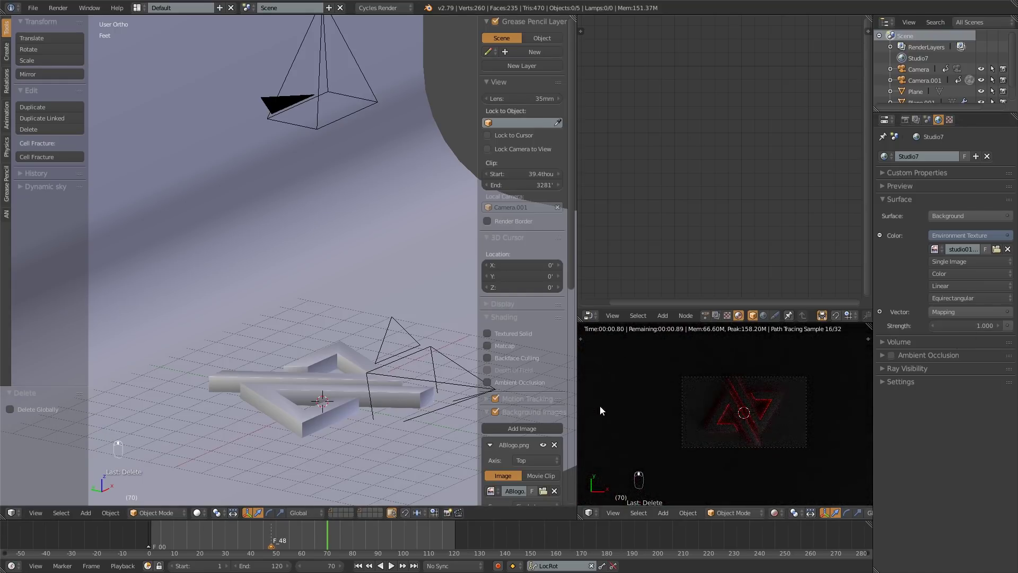
left_click_drag(310, 533, 342, 540)
scroll(771, 403, "up", 2)
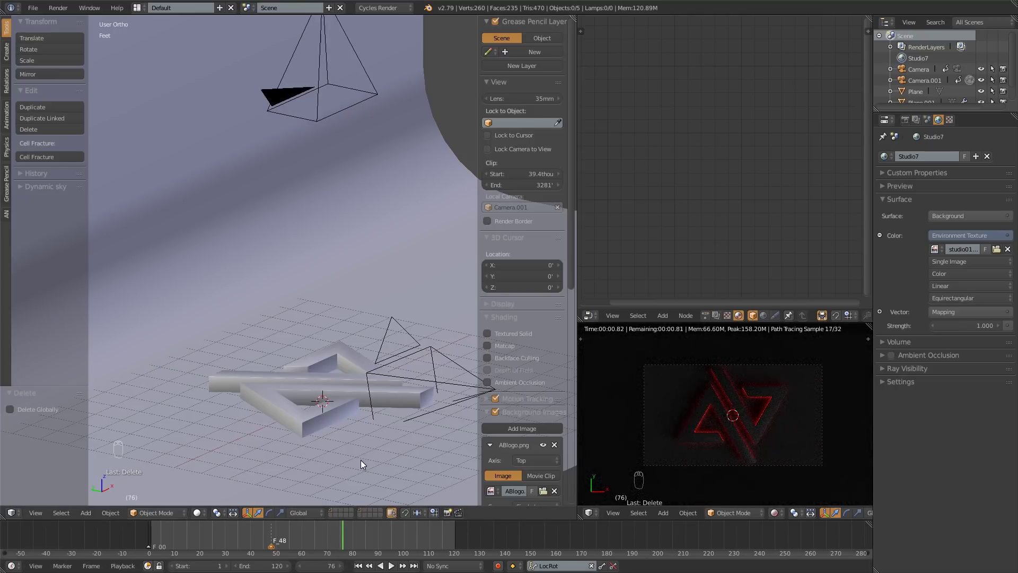
Select the dark logo object and set its Principled BSDF Roughness to 0.100.
middle_click_drag(349, 434, 326, 398)
right_click(337, 415)
key("z")
key("z")
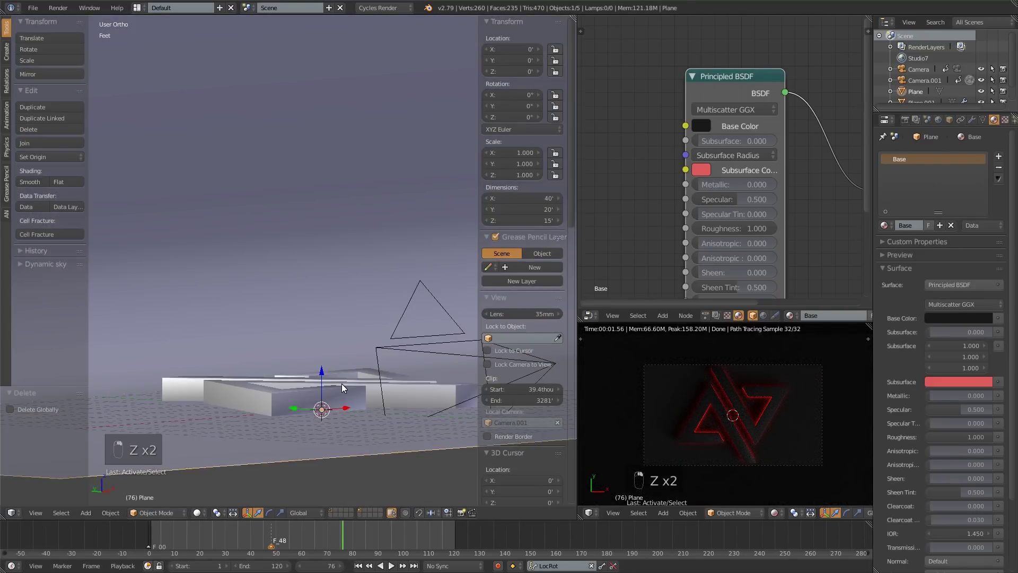
middle_click_drag(747, 438, 779, 373)
scroll(751, 438, "up", 9)
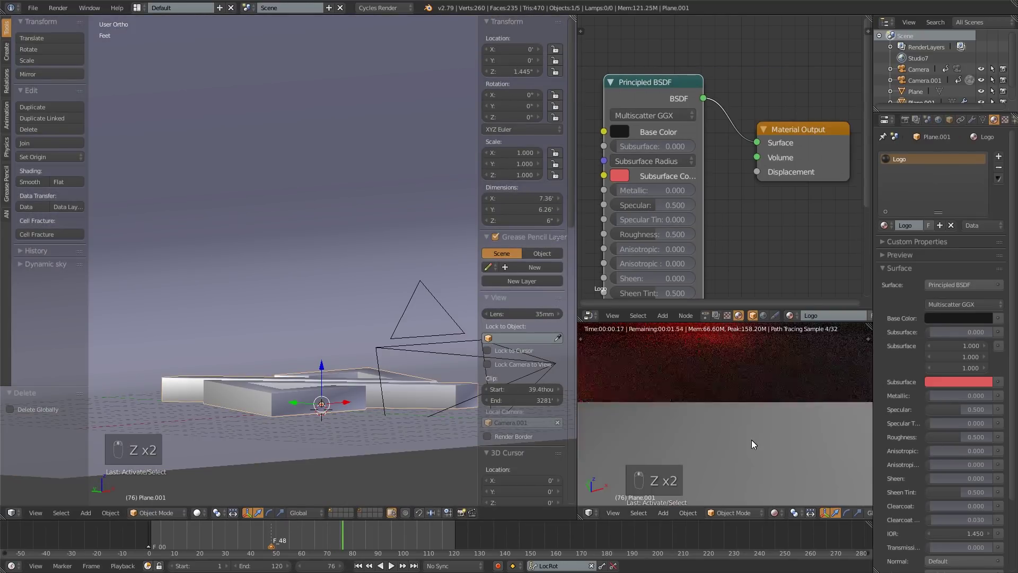
scroll(753, 441, "down", 2)
middle_click_drag(758, 438, 774, 425)
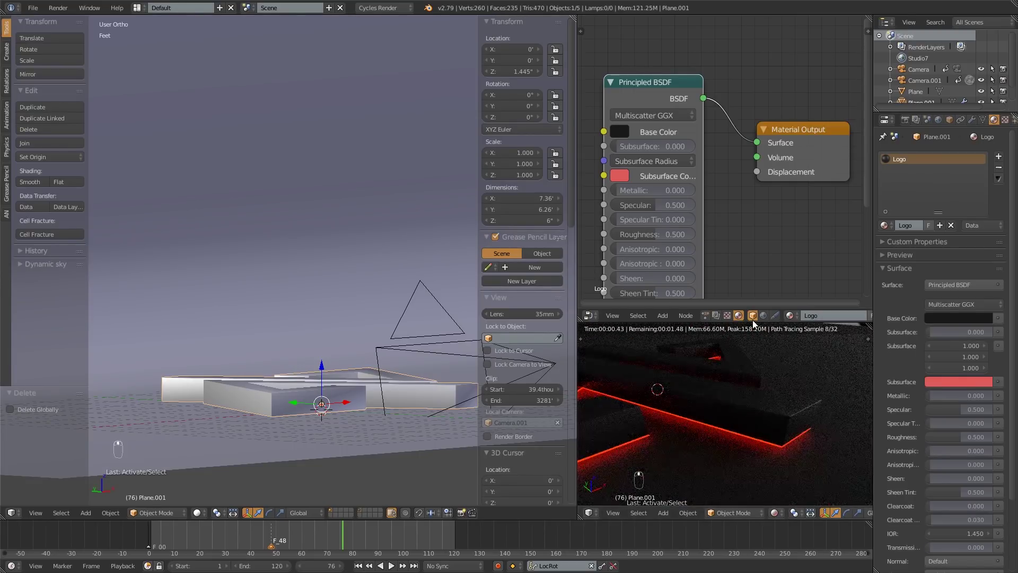
middle_click_drag(648, 118, 682, 107)
middle_click_drag(687, 151, 691, 111)
scroll(693, 150, "up", 2)
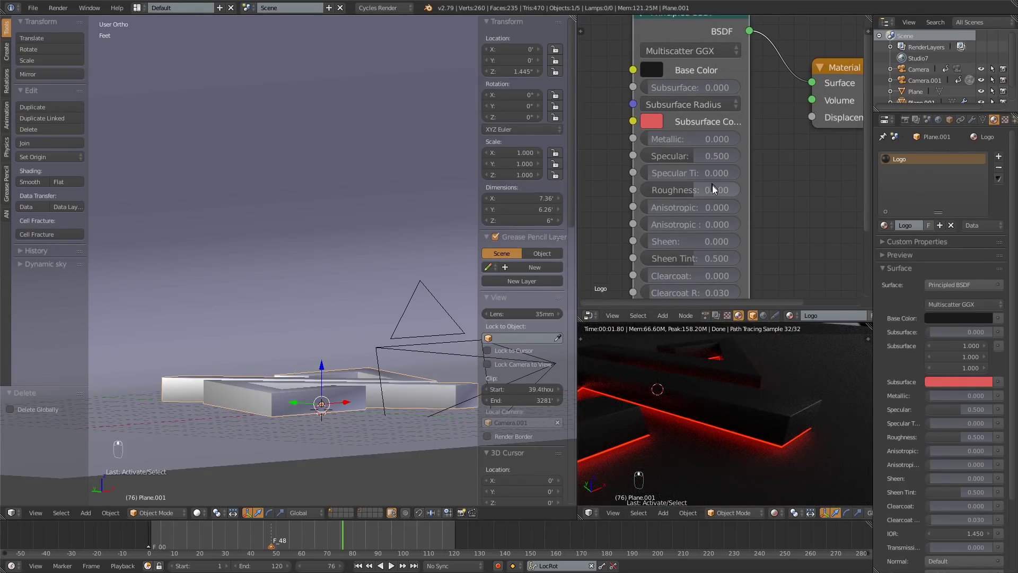
left_click(736, 173)
left_click_drag(696, 185, 666, 185)
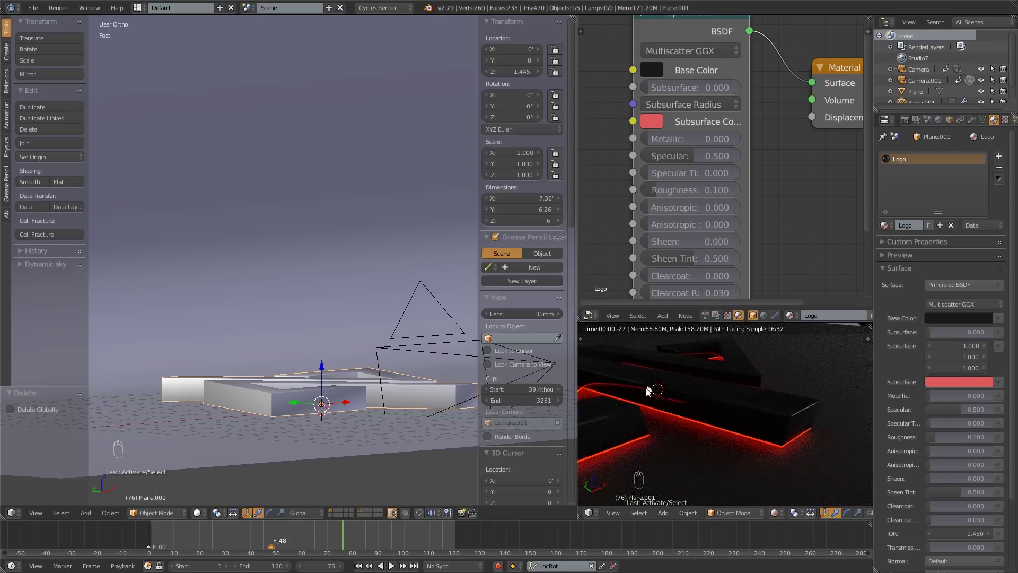
Inspect the glossier logo's reflections and preview the second camera shot during playback.
middle_click_drag(738, 400, 739, 421)
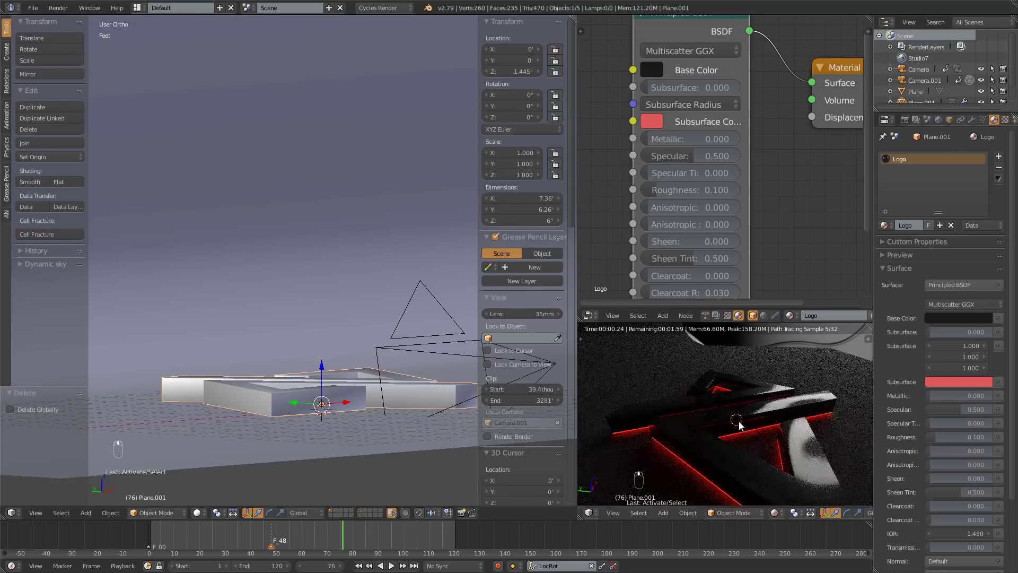
key("KP_0")
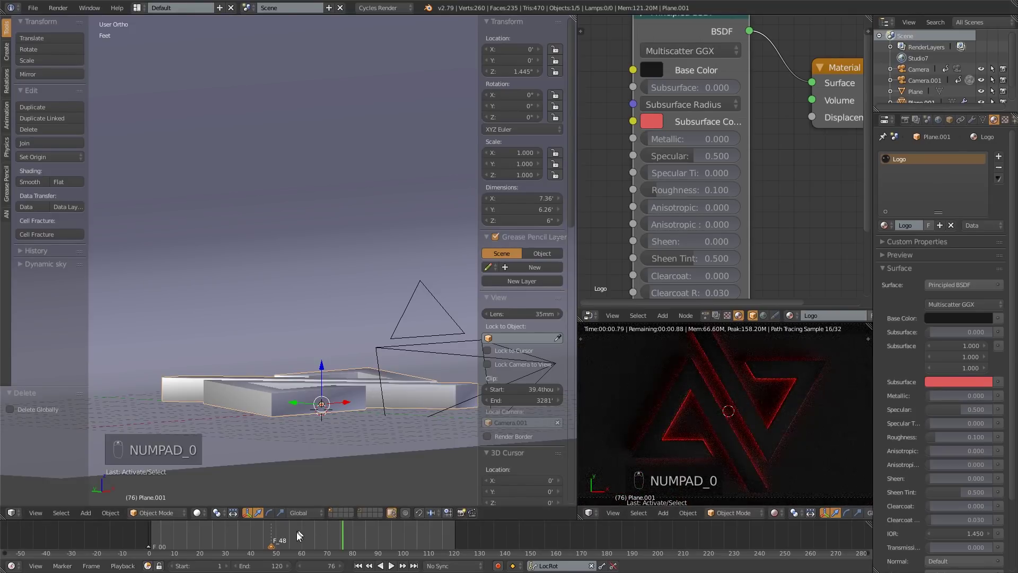
mouse_move(303, 527)
left_mouse_down()
mouse_move(182, 526)
mouse_move(254, 548)
mouse_move(294, 534)
left_mouse_up()
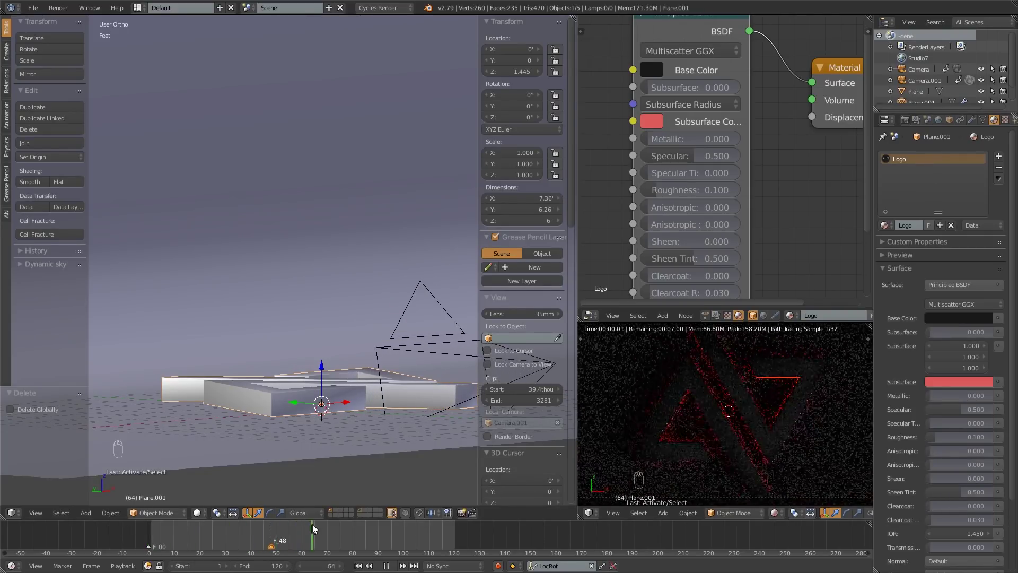
Stop on frame 24 and set the Logo material's Principled BSDF Roughness to 0.300.
left_click_drag(393, 528, 149, 549)
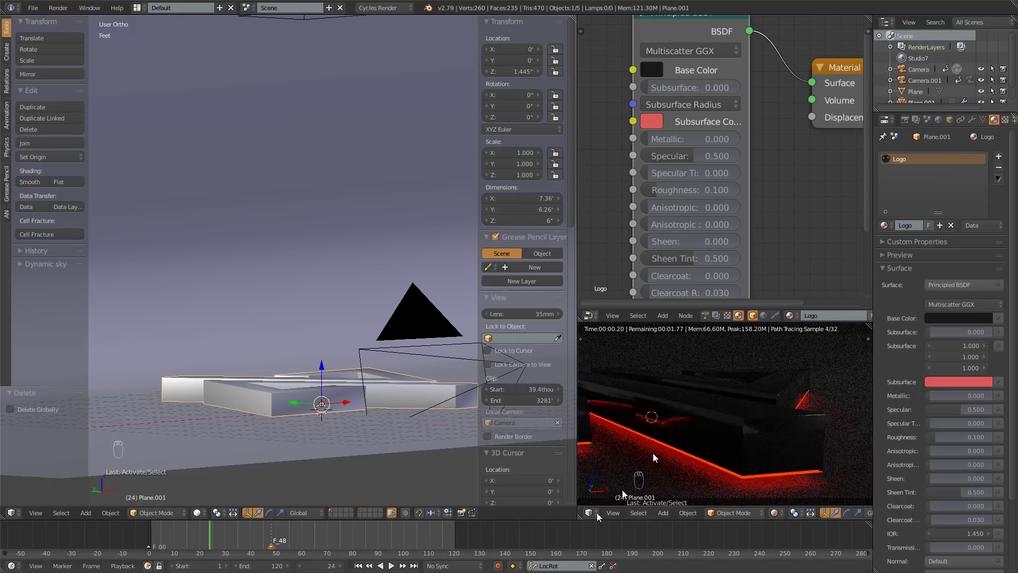
key("alt+a")
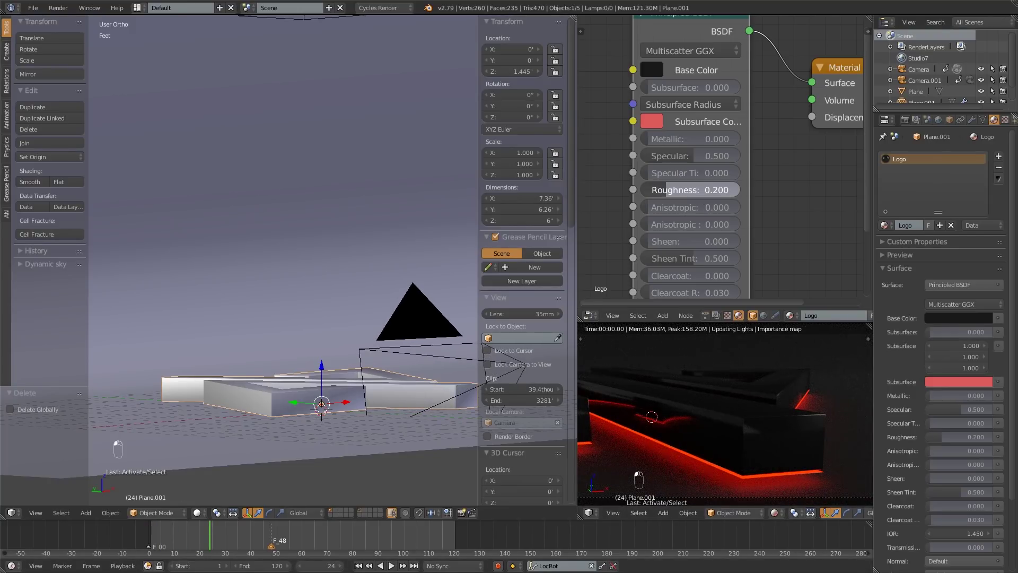
left_click_drag(666, 190, 677, 190, "ctrl")
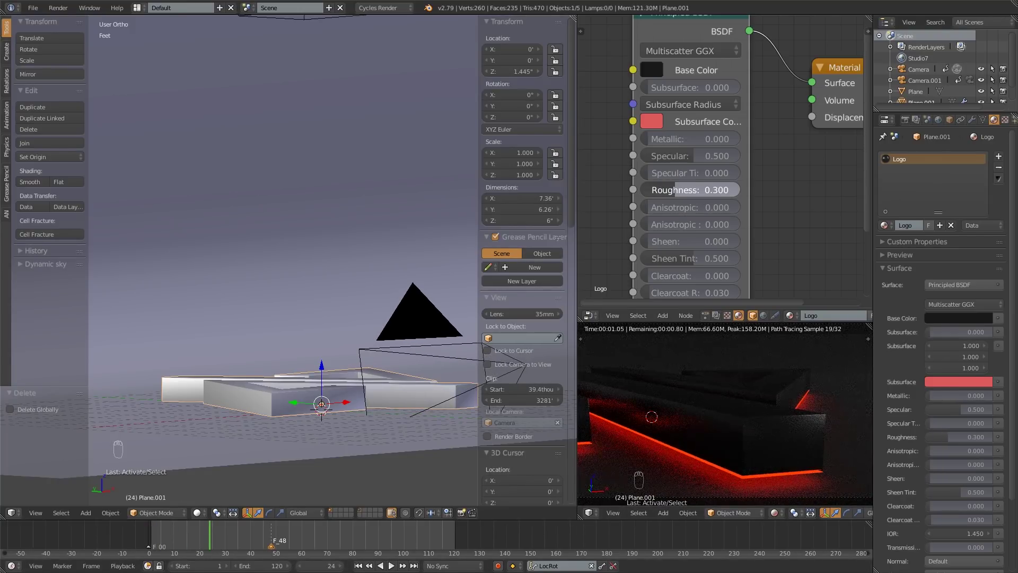
Preview both camera shots in the zoomed-out camera render, checking the rougher logo's reflections, and return to frame 0.
scroll(716, 397, "down", 3)
middle_click_drag(702, 423, 739, 415, "shift")
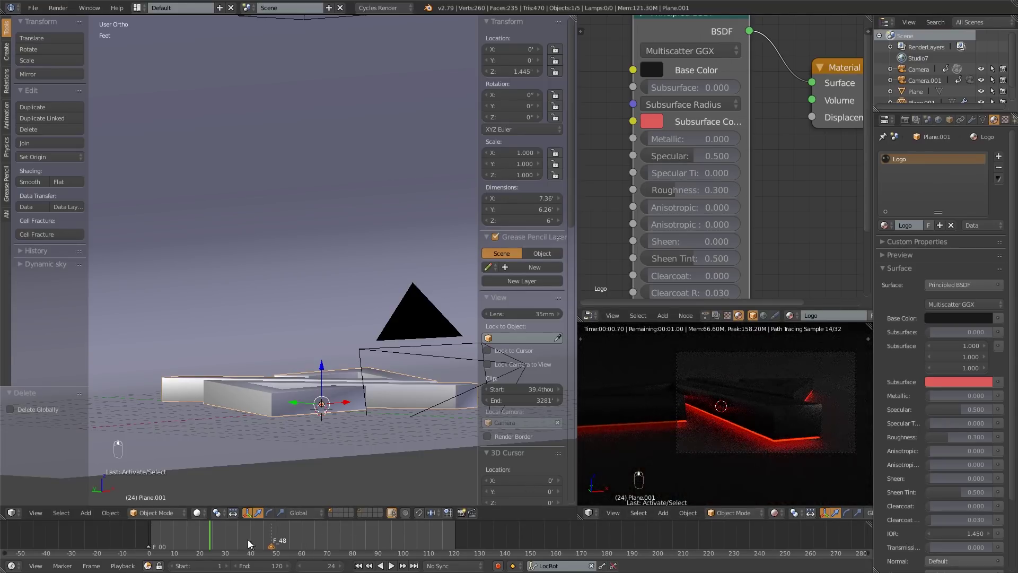
key("alt+a")
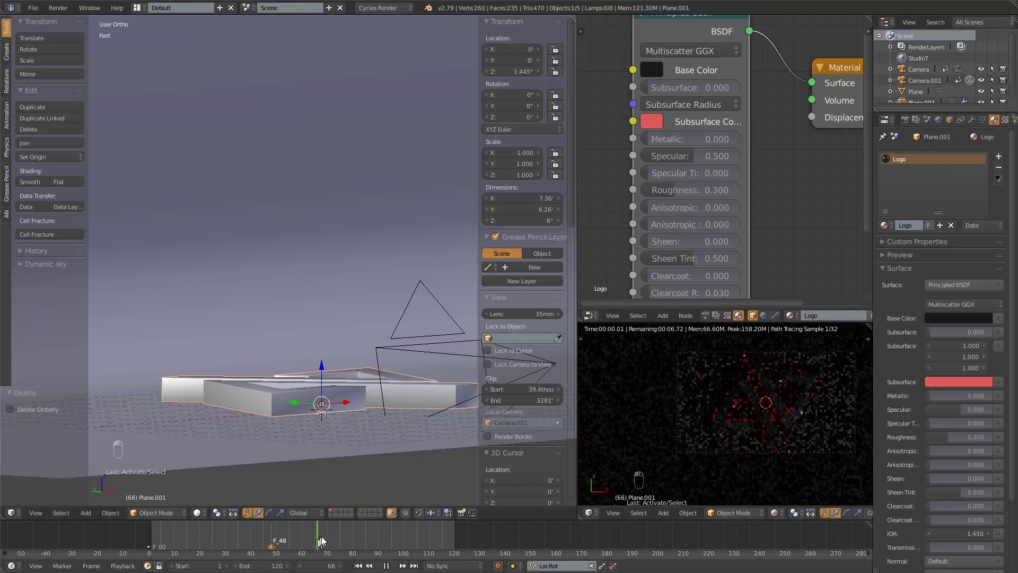
key("Escape")
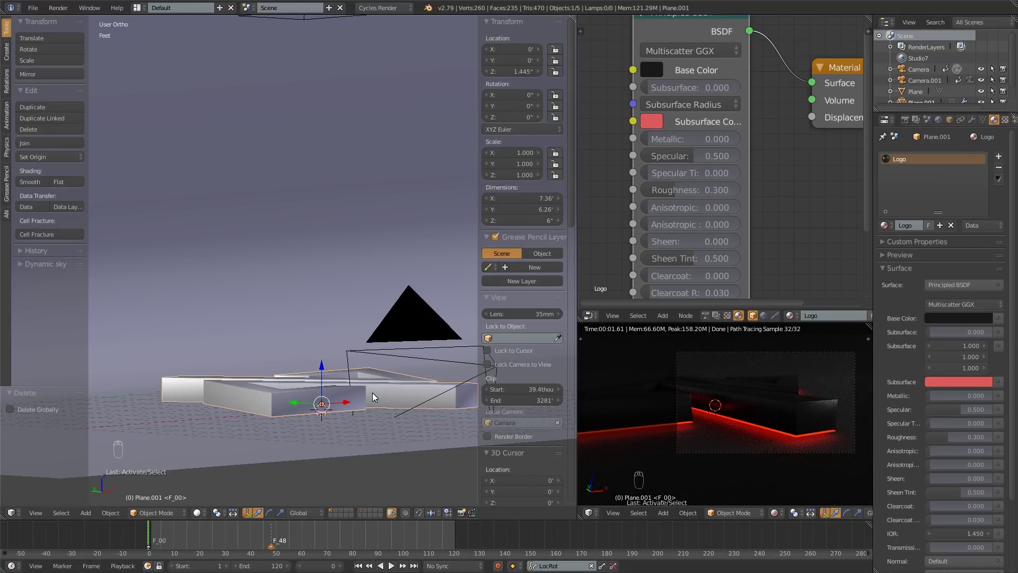
key("alt+a")
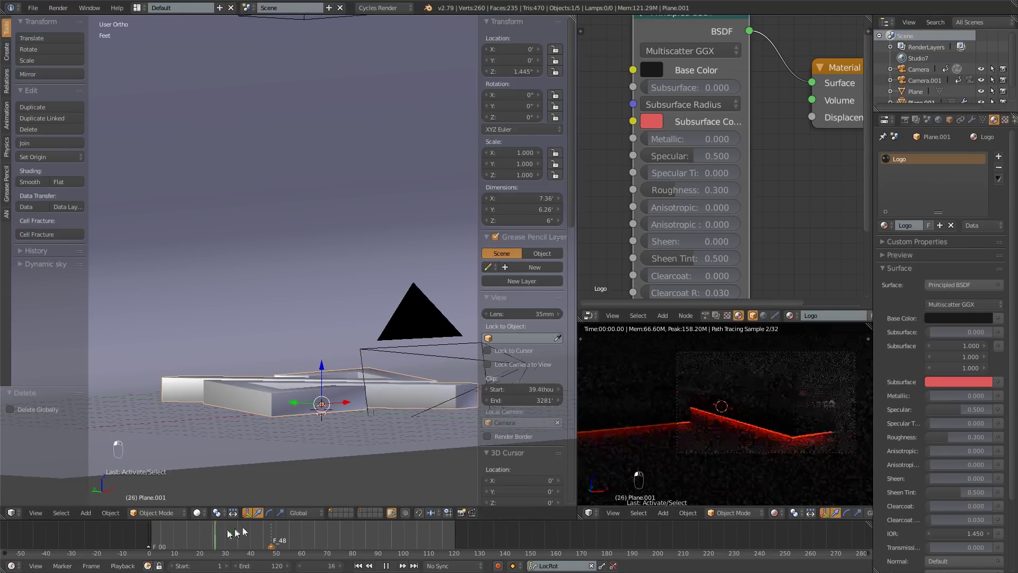
left_click_drag(243, 528, 142, 556)
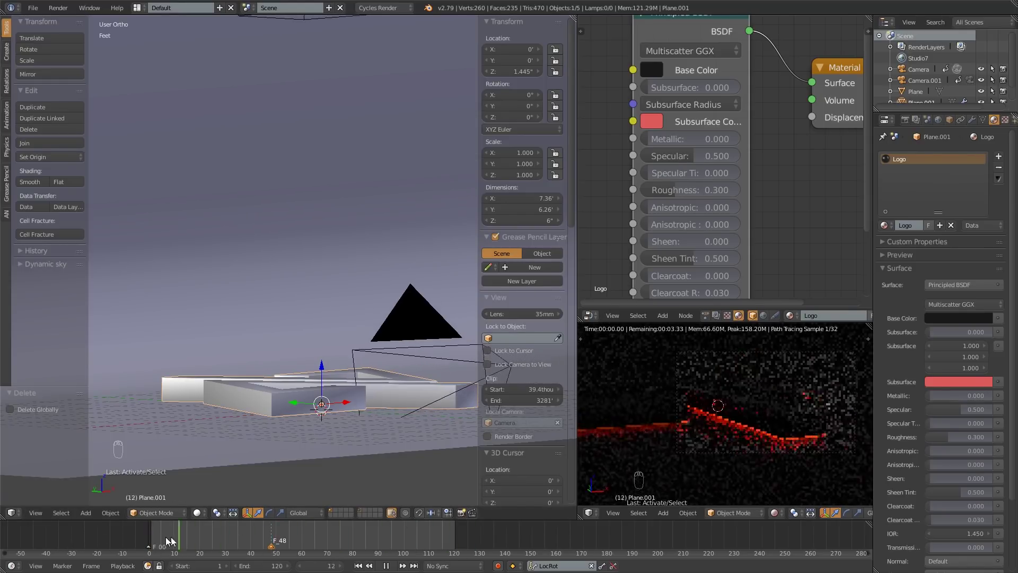
left_click_drag(169, 541, 91, 541)
key("alt+a")
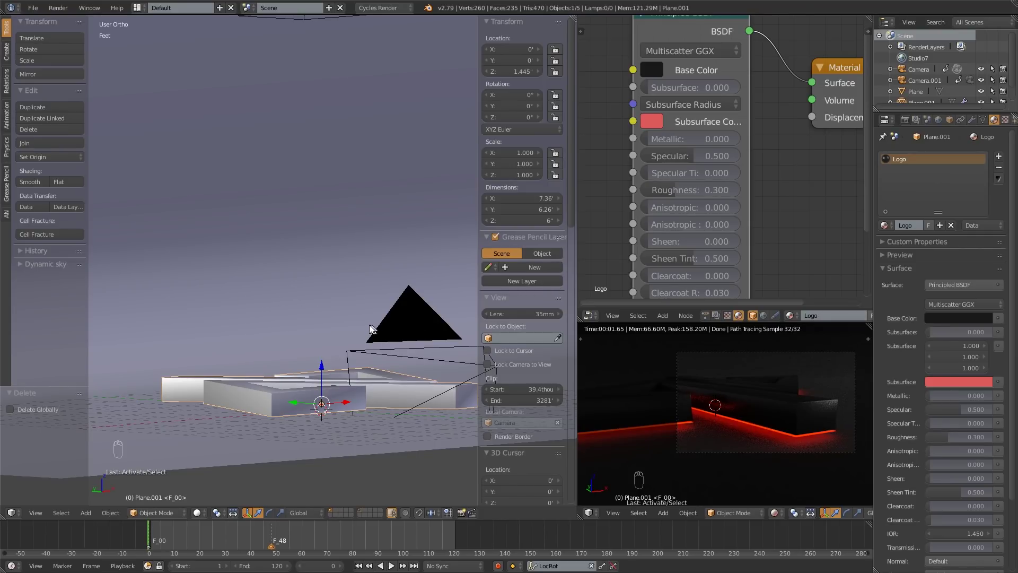
Start a test render of frame 0, inspect the finished tiles, and cancel it to return to the 3D view.
key("F12")
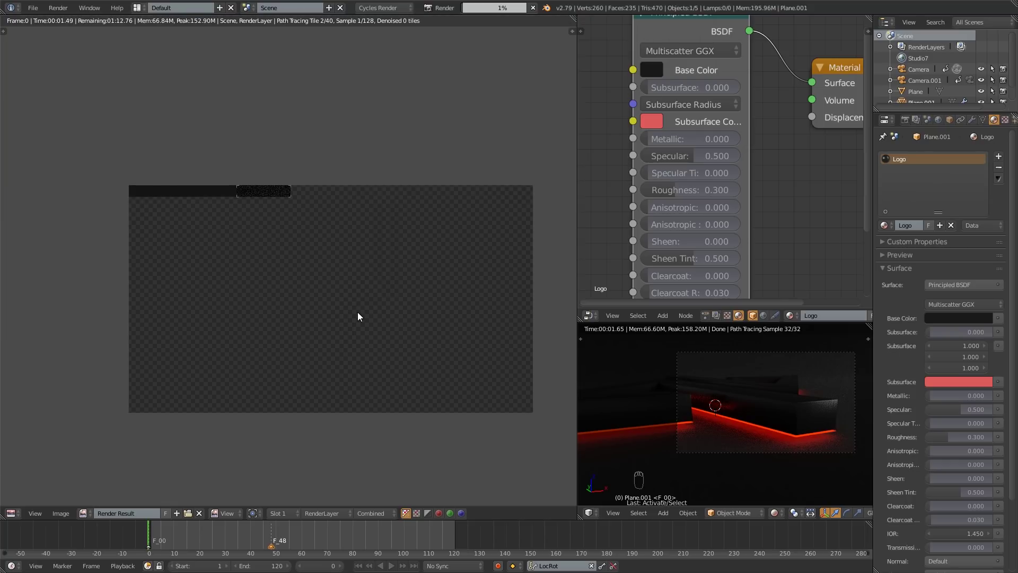
scroll(336, 320, "up", 1)
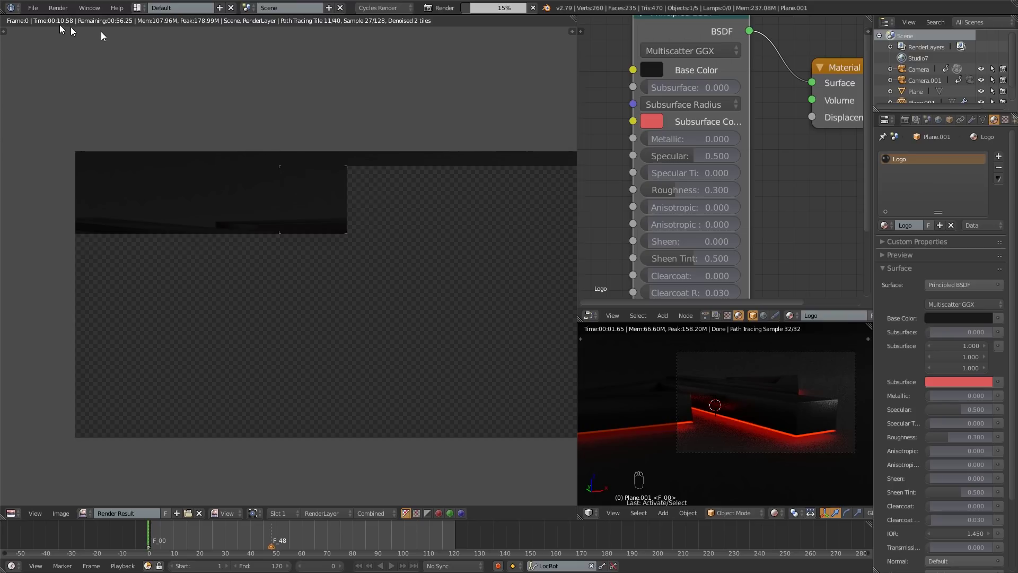
middle_click_drag(380, 292, 353, 294)
scroll(303, 292, "down", 1)
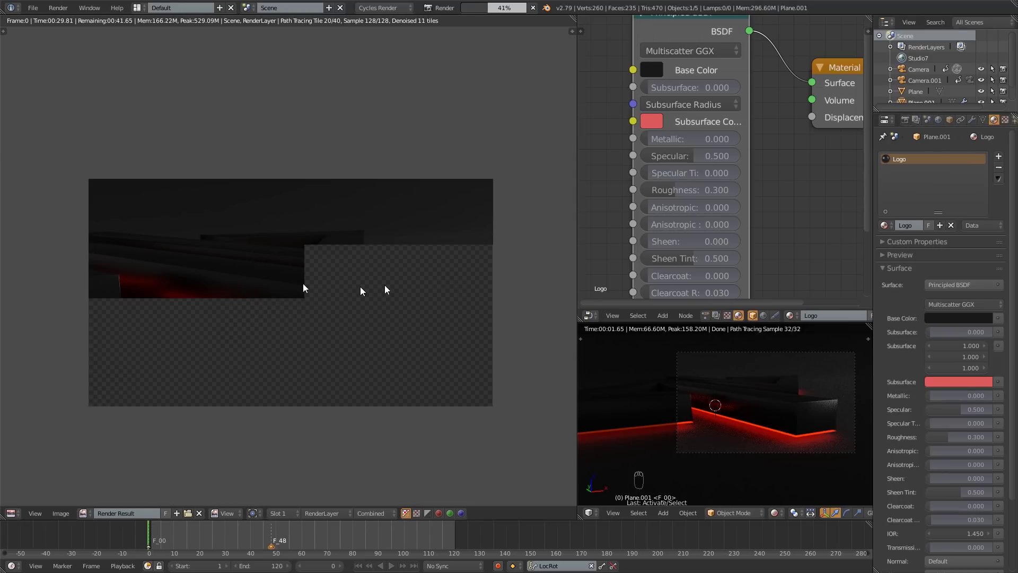
key("Escape")
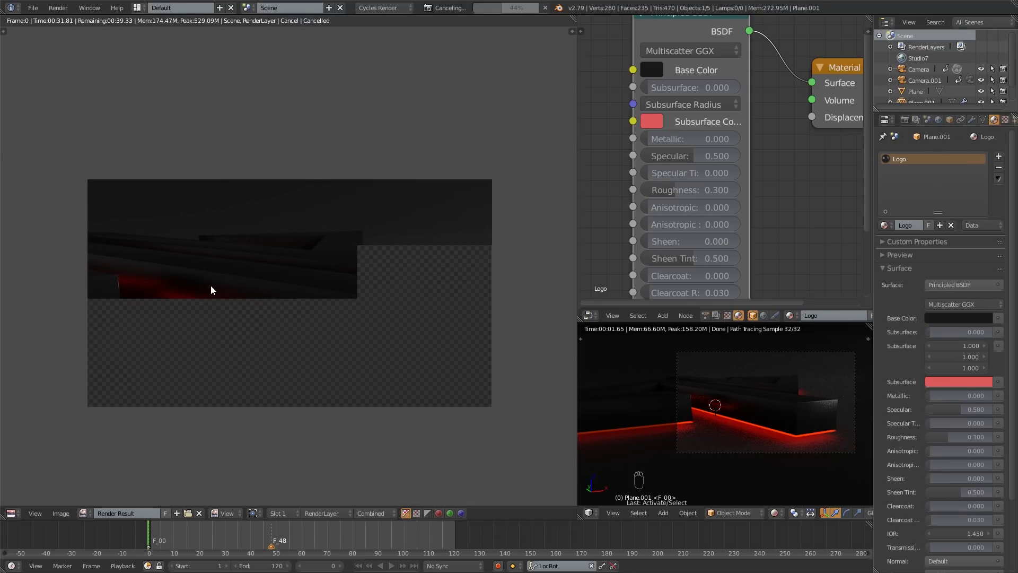
key("Escape")
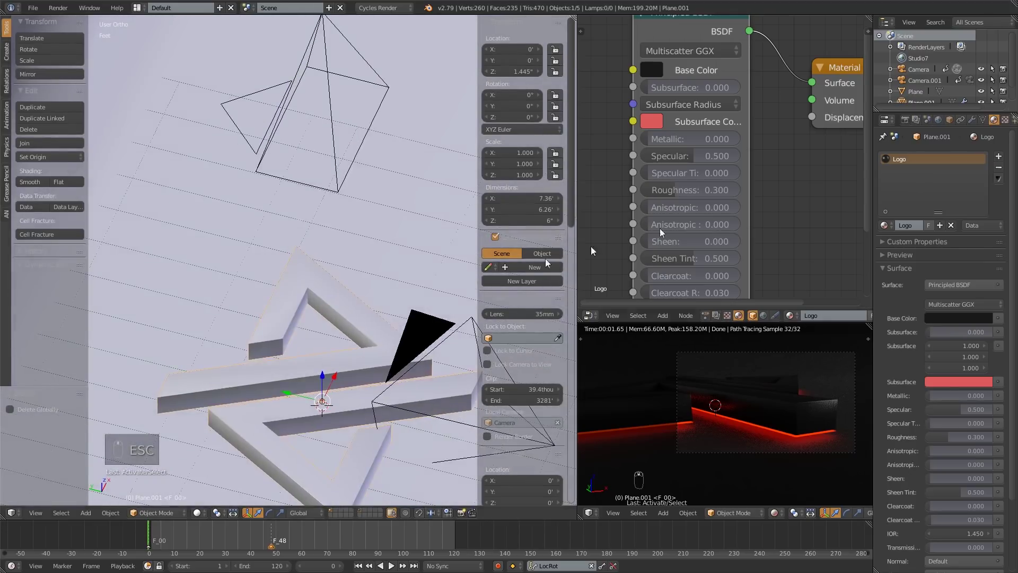
Set the Cycles render samples to 250.
left_click(906, 120)
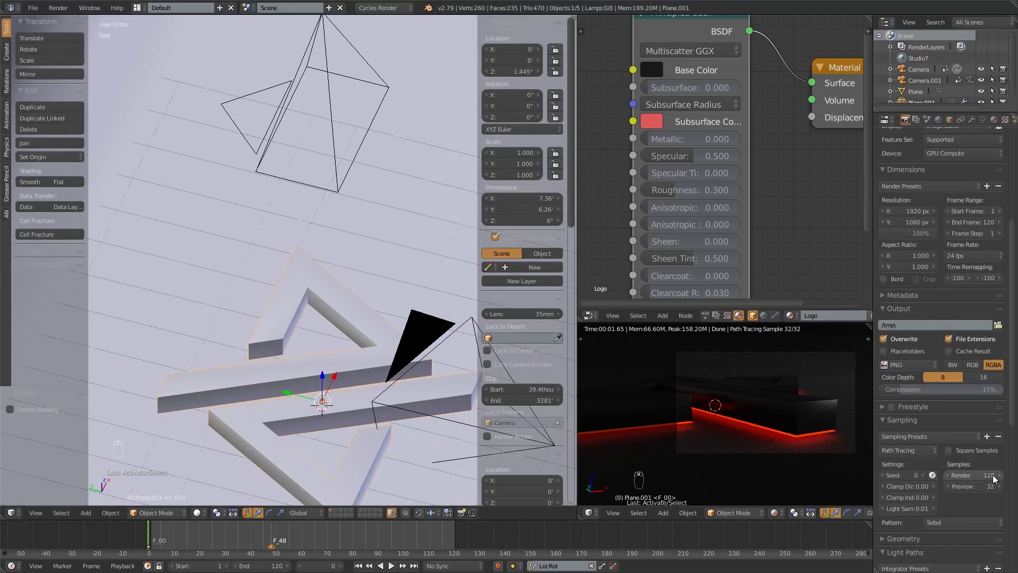
left_click(974, 473)
Look over the logo and camera in the 3D view and review both camera shots by playing and scrubbing the animation.
middle_click_drag(467, 356, 355, 329)
right_click(386, 327)
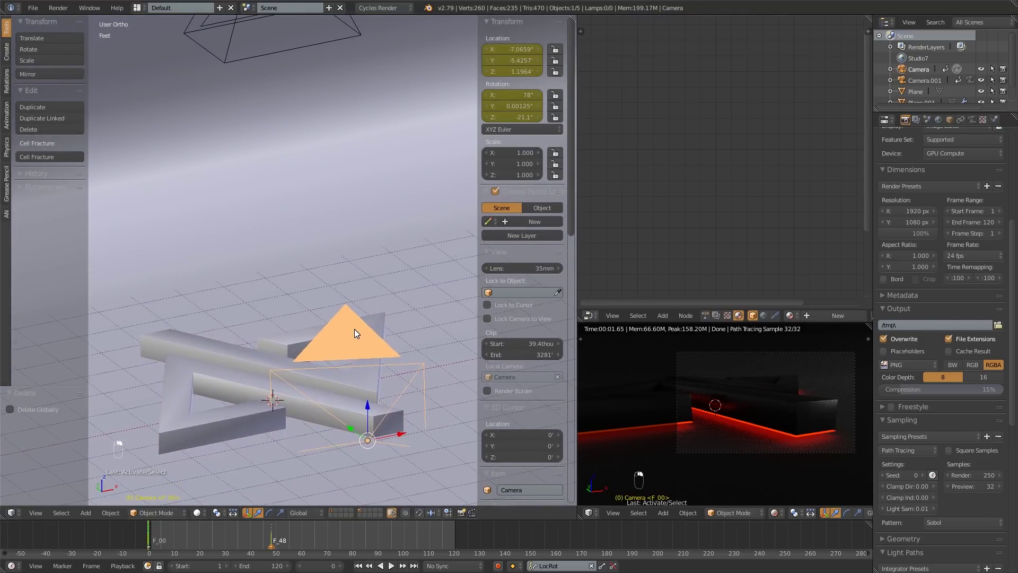
right_click(355, 329)
middle_click_drag(352, 367, 335, 403)
key("alt+a")
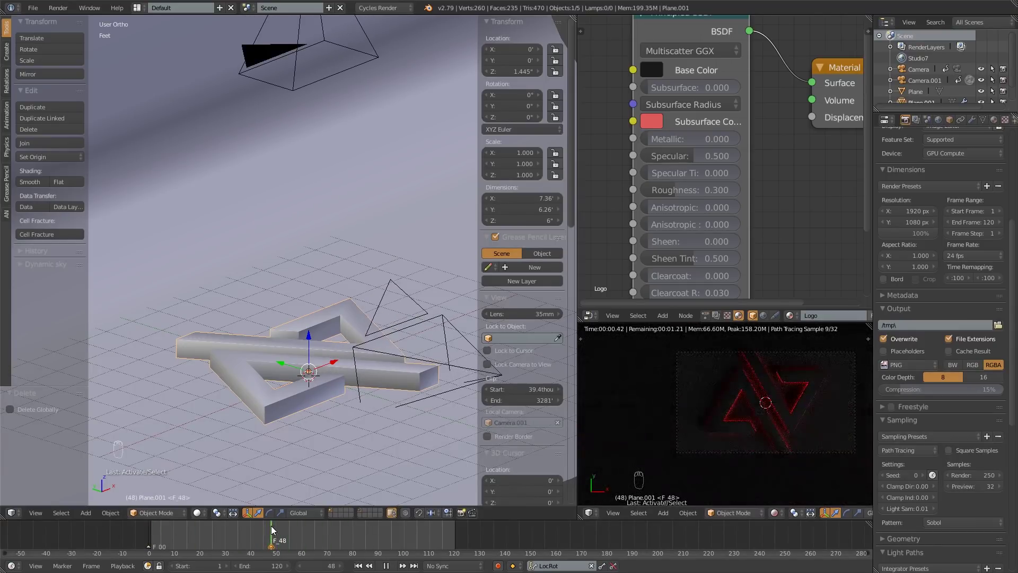
left_click(151, 538)
left_click_drag(147, 535, 321, 546)
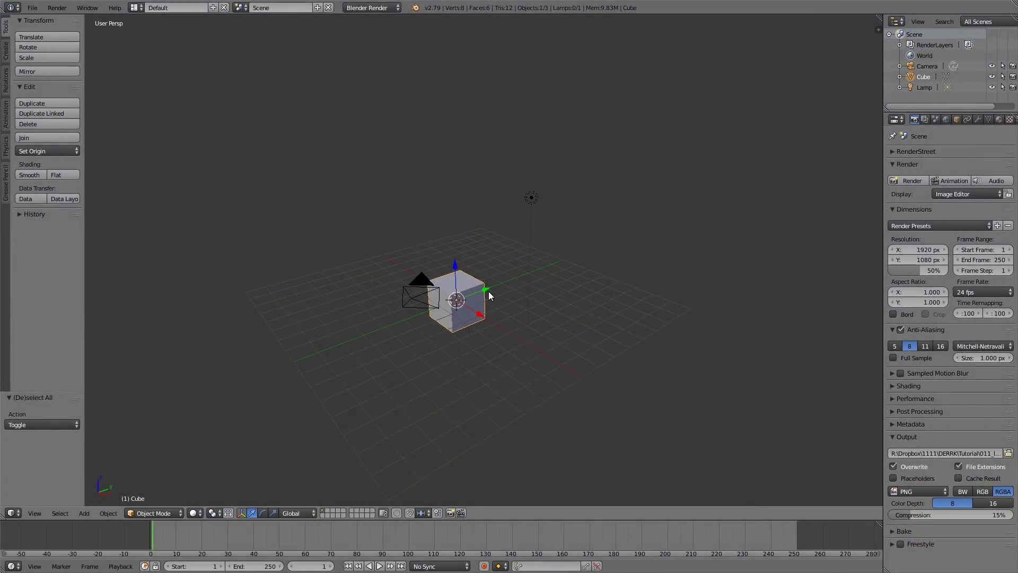
middle_click_drag(422, 313, 507, 296)
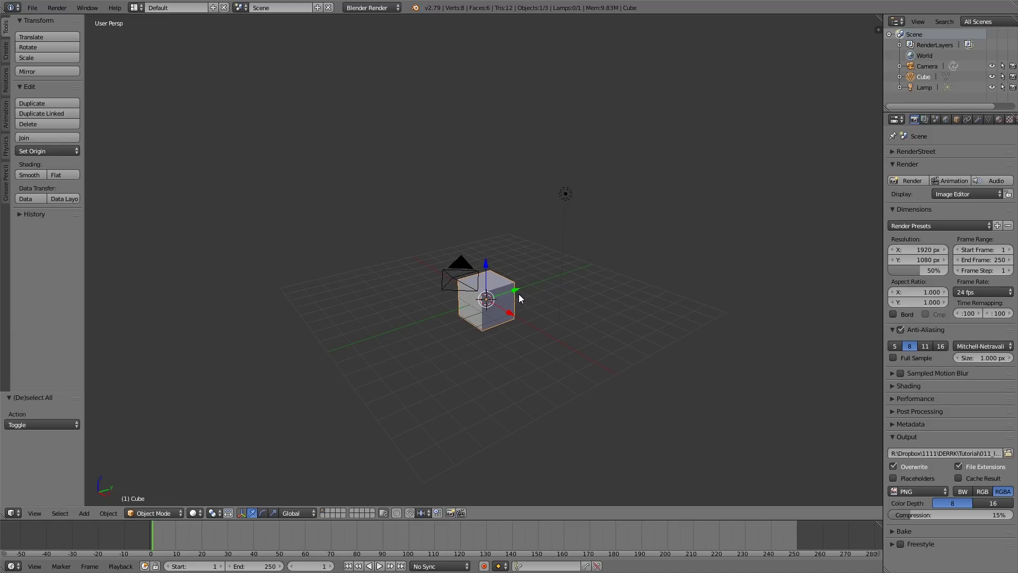
mouse_move(519, 295)
middle_mouse_down()
mouse_move(507, 296)
mouse_move(533, 303)
mouse_move(504, 306)
mouse_move(519, 293)
middle_mouse_up()
middle_click_drag(516, 291, 416, 289)
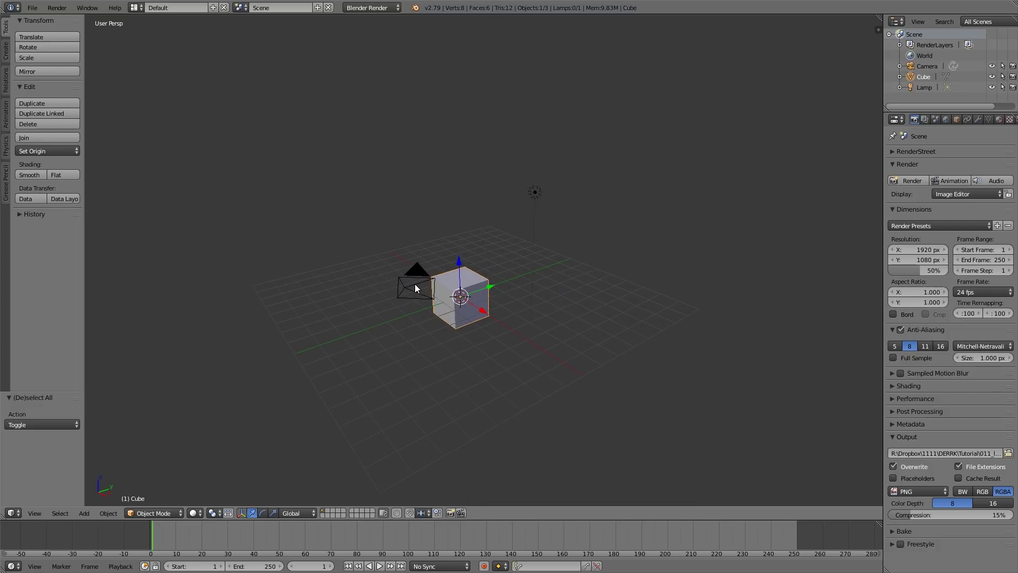
scroll(416, 289, "up", 2)
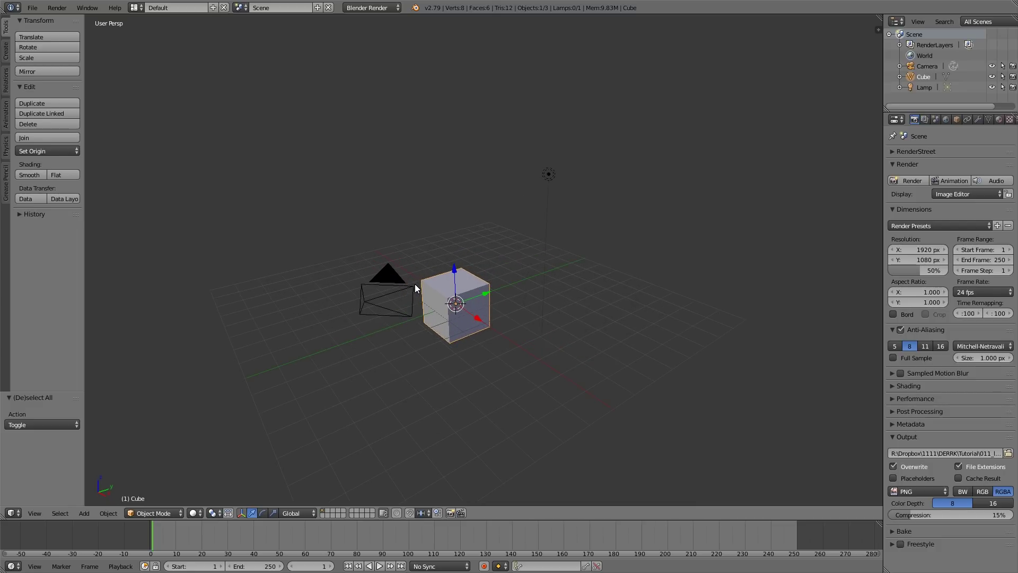
middle_click_drag(446, 300, 500, 287, "shift")
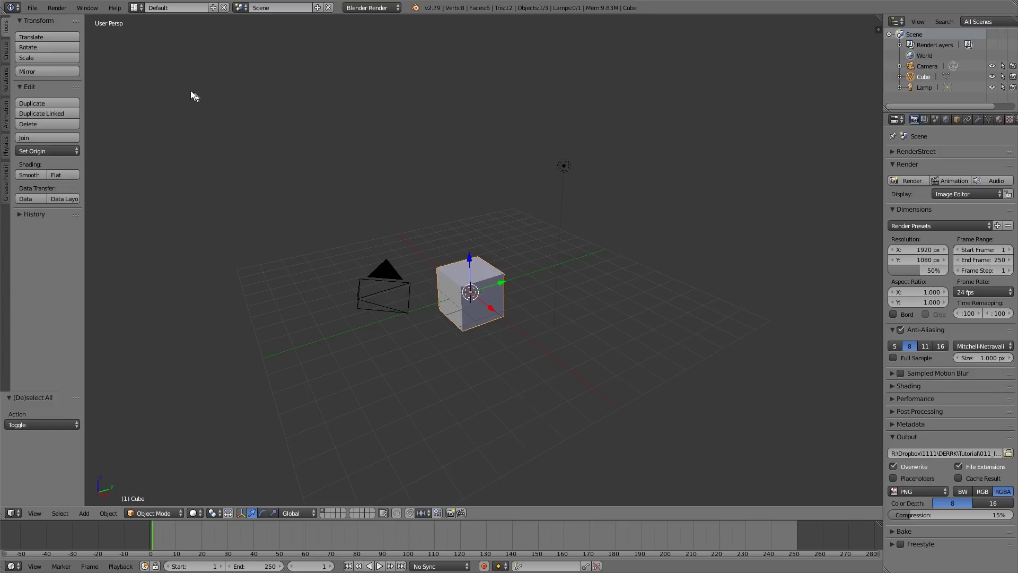
Switch the new file's screen layout to Video Editing.
left_click(136, 8)
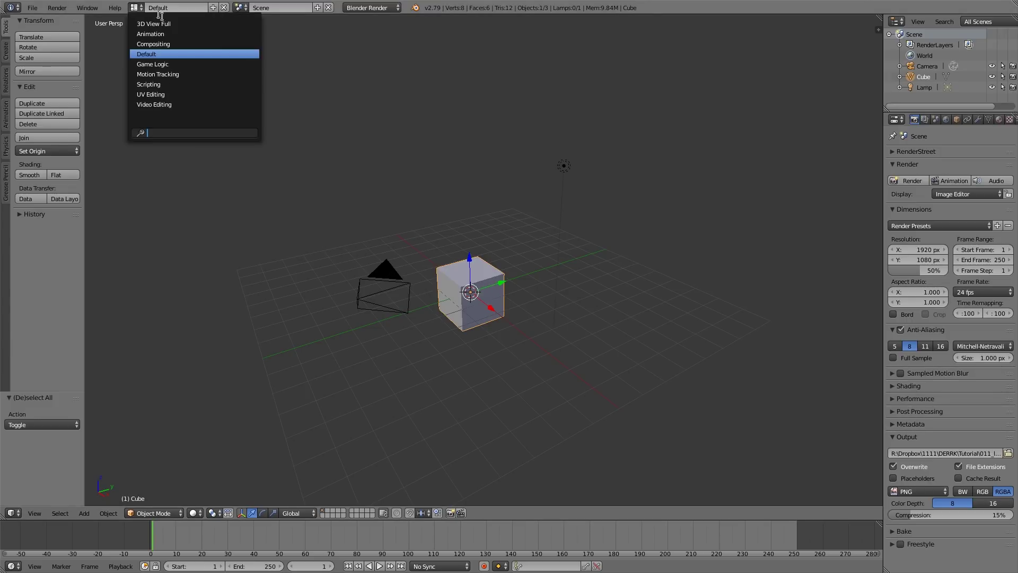
left_click(172, 104)
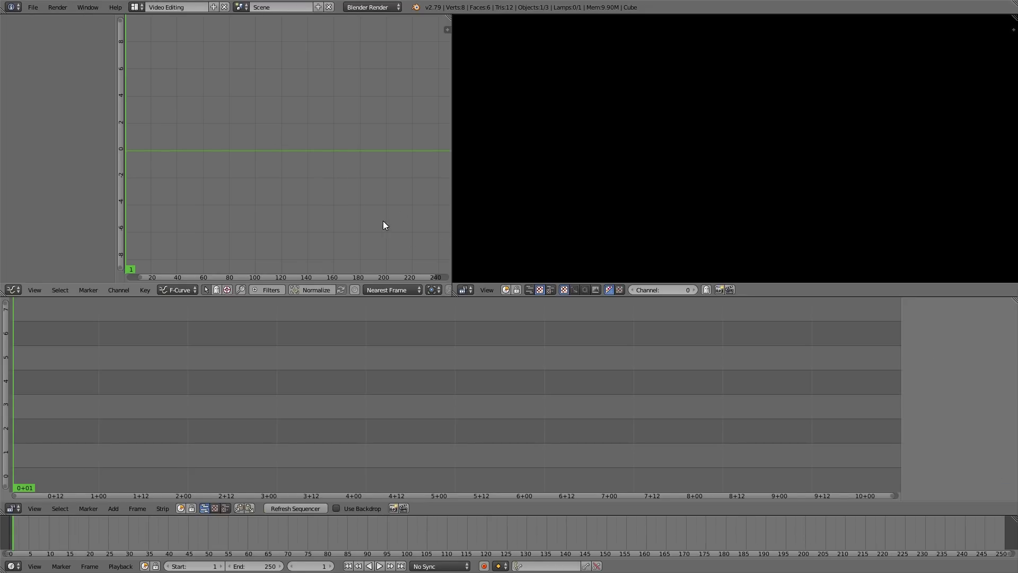
mouse_move(452, 168)
left_mouse_down()
mouse_move(418, 167)
mouse_move(452, 171)
left_mouse_up()
Change the Graph Editor area to the Properties editor, narrow it to enlarge the preview, and collapse the RenderStreet section.
left_click(13, 290)
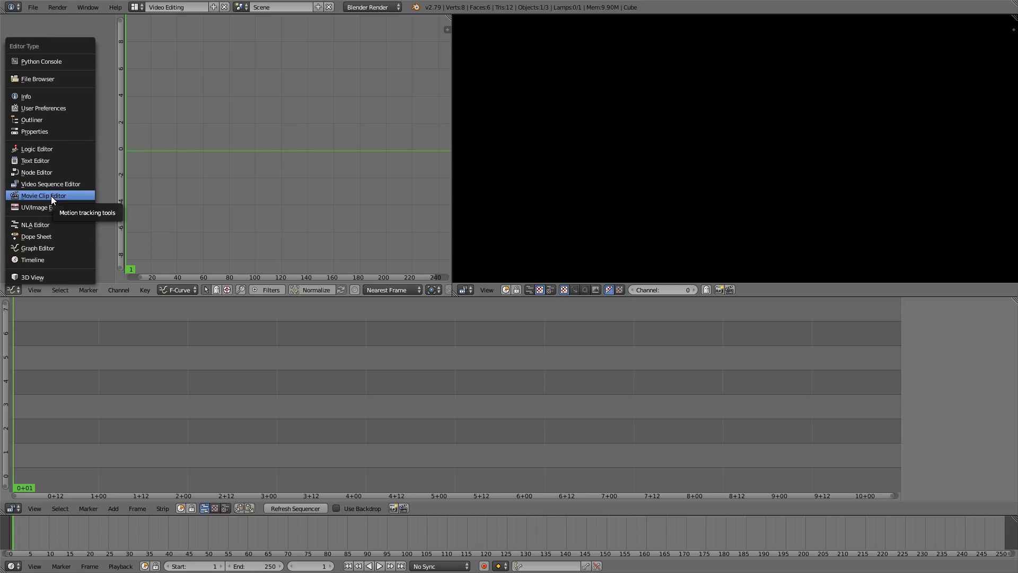
left_click(45, 131)
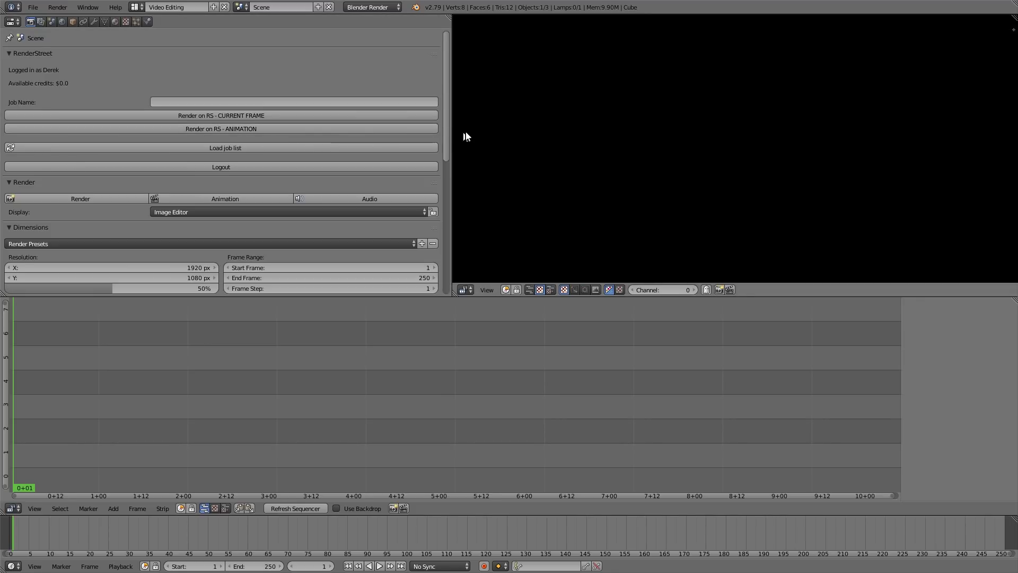
left_click_drag(452, 139, 279, 152)
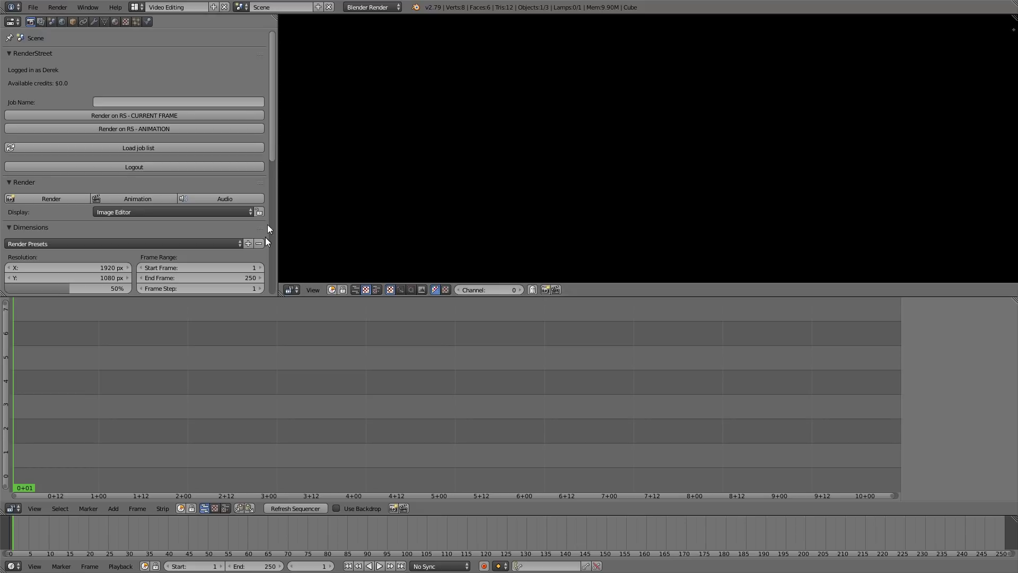
left_click(9, 53)
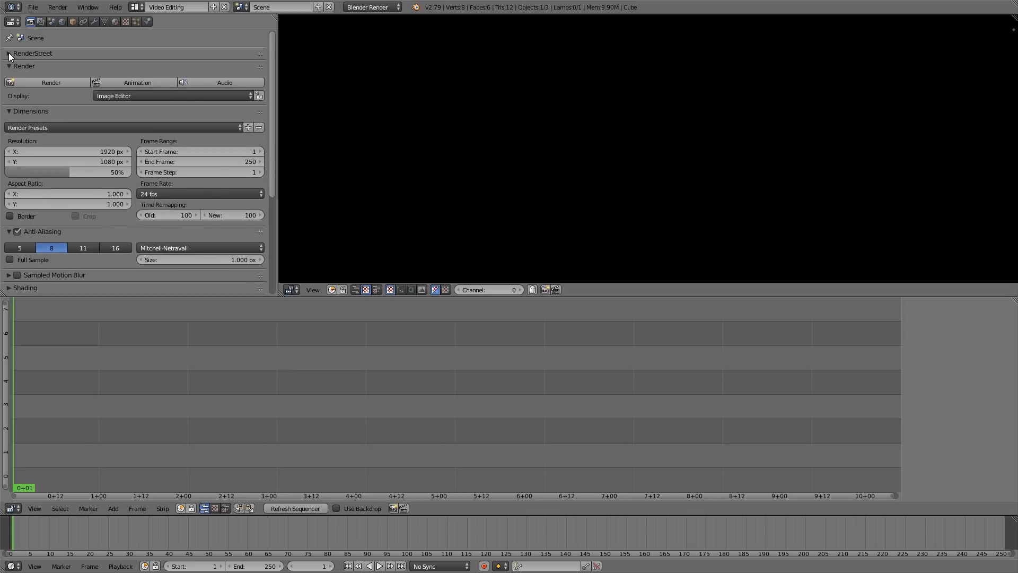
Add an image strip to the sequencer from logodone1_00001.png through logodone1_00120.png in the LogoFrames folder.
left_click(115, 508)
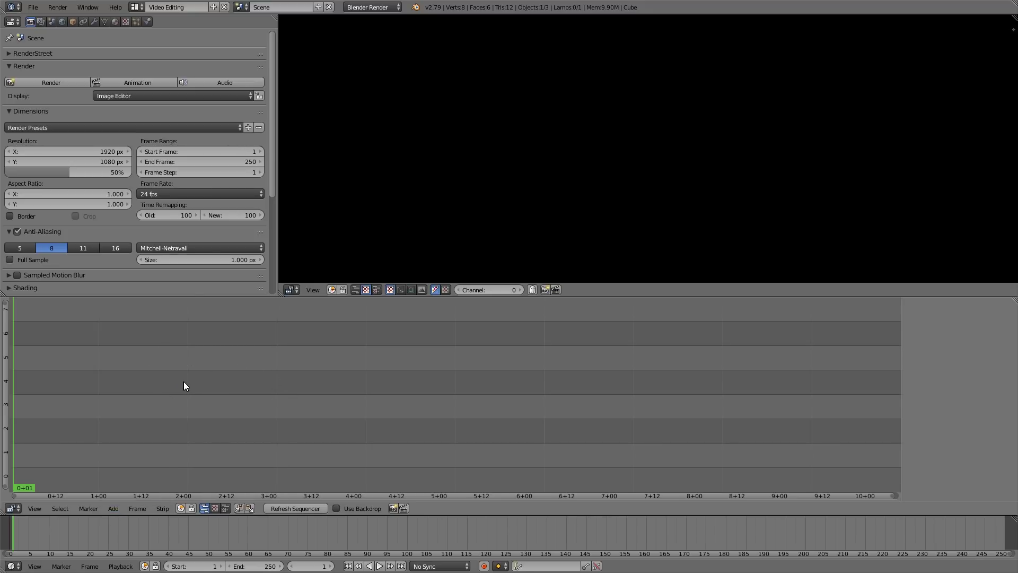
left_click(114, 507)
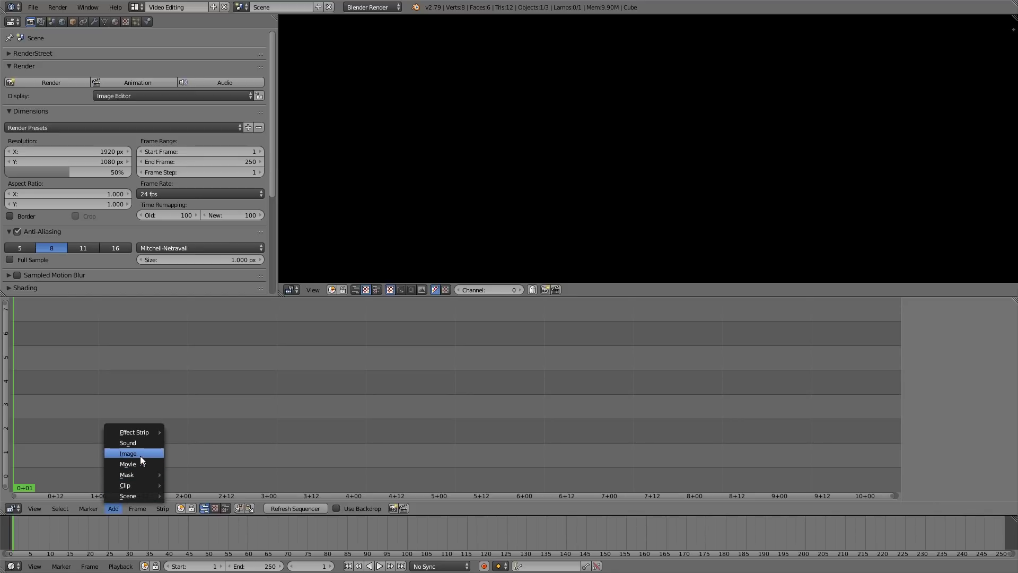
left_click(141, 455)
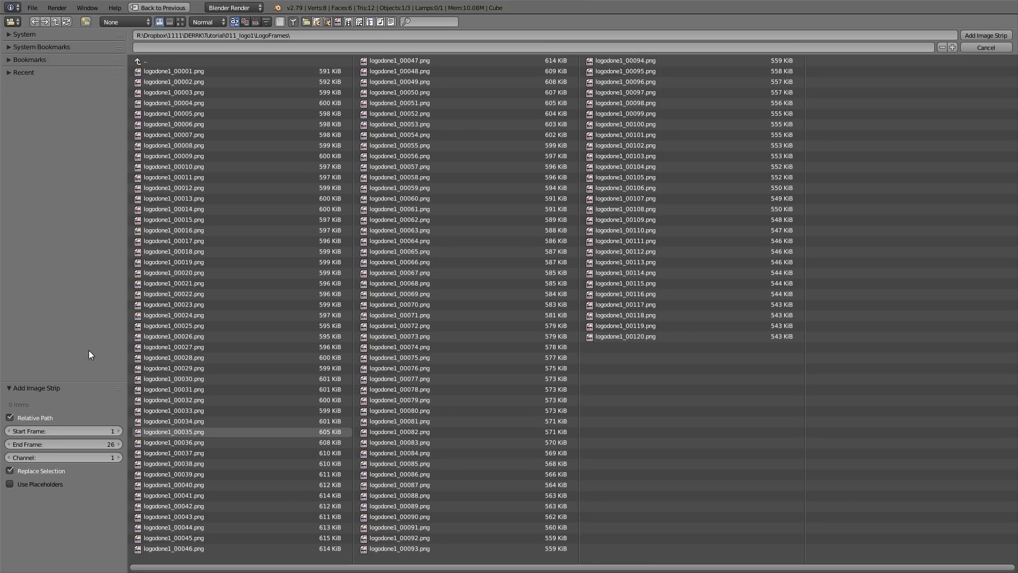
left_click_drag(182, 68, 634, 396)
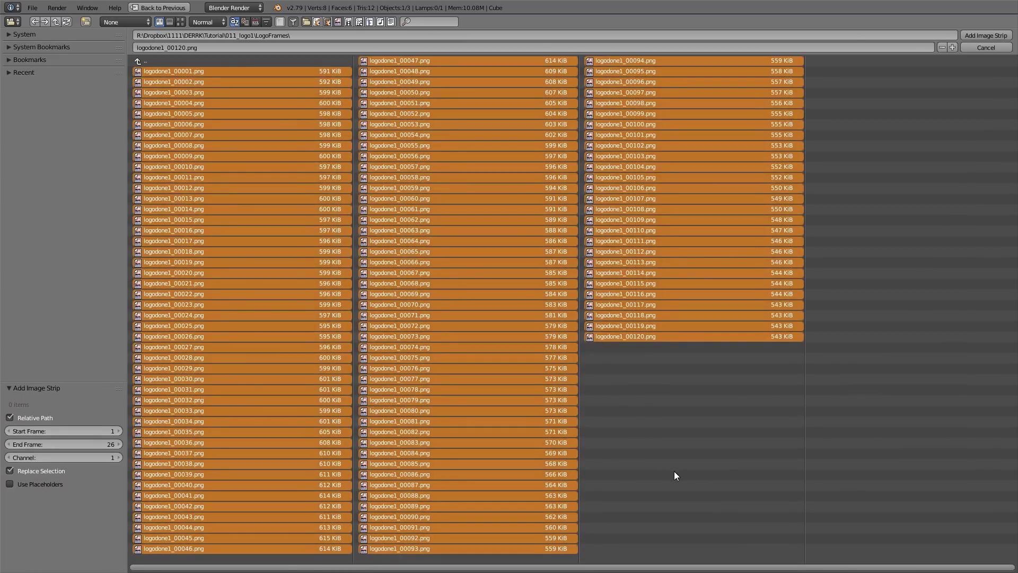
key("a")
key("a")
left_click(977, 38)
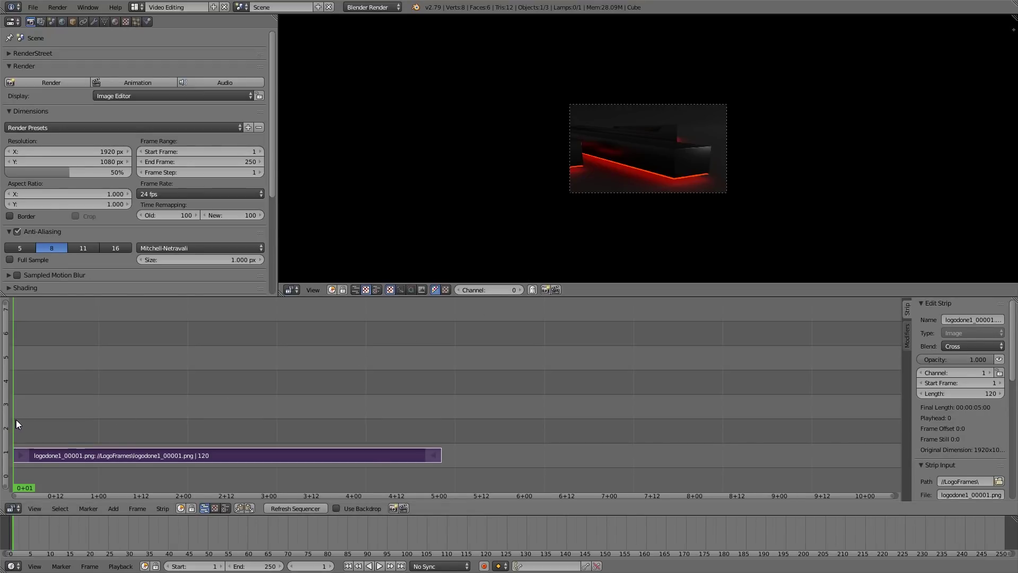
Scrub through the image strip and set the timeline's end frame to 120.
left_click_drag(16, 419, 430, 403)
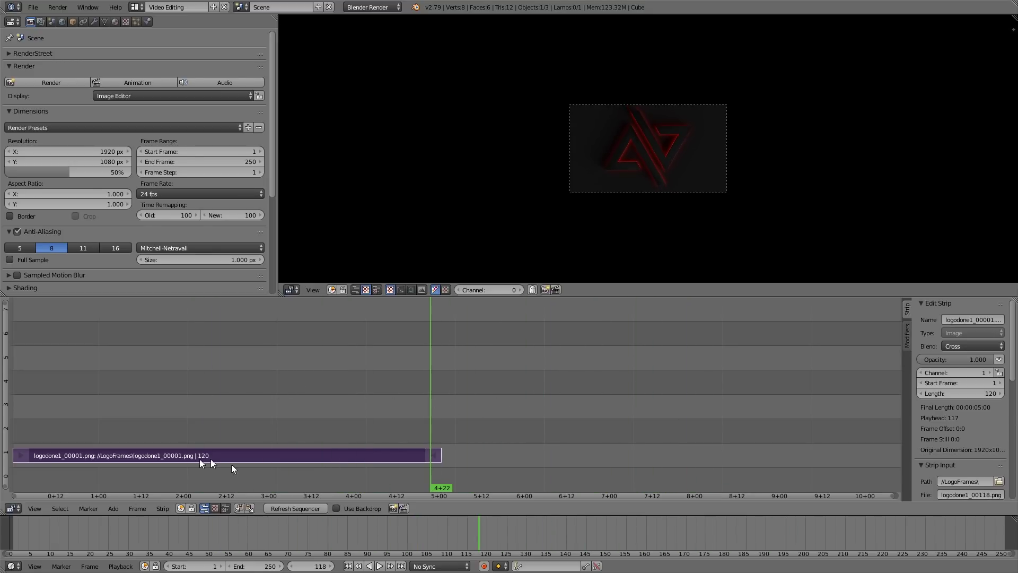
left_click(253, 566)
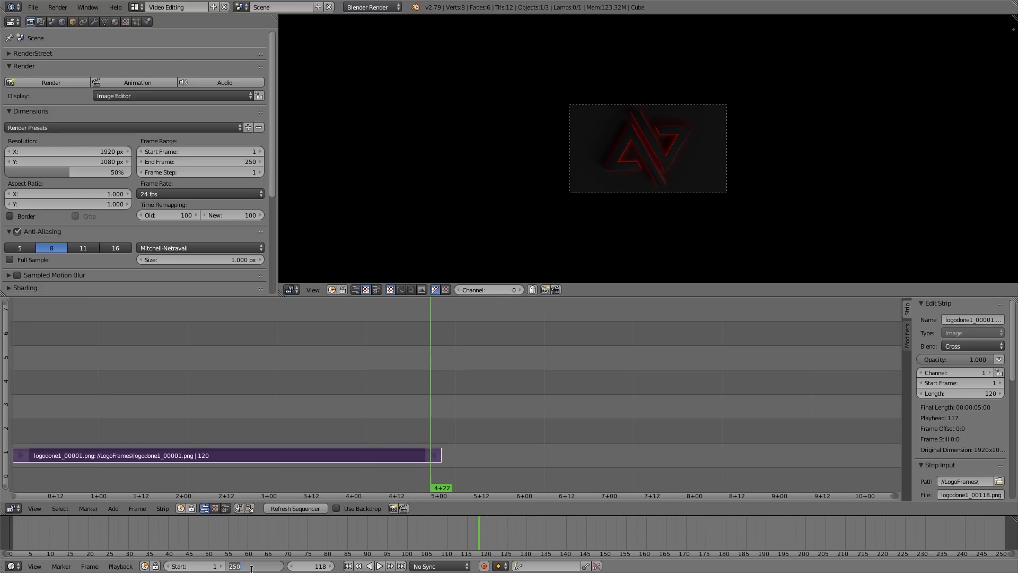
type("120")
key("Return")
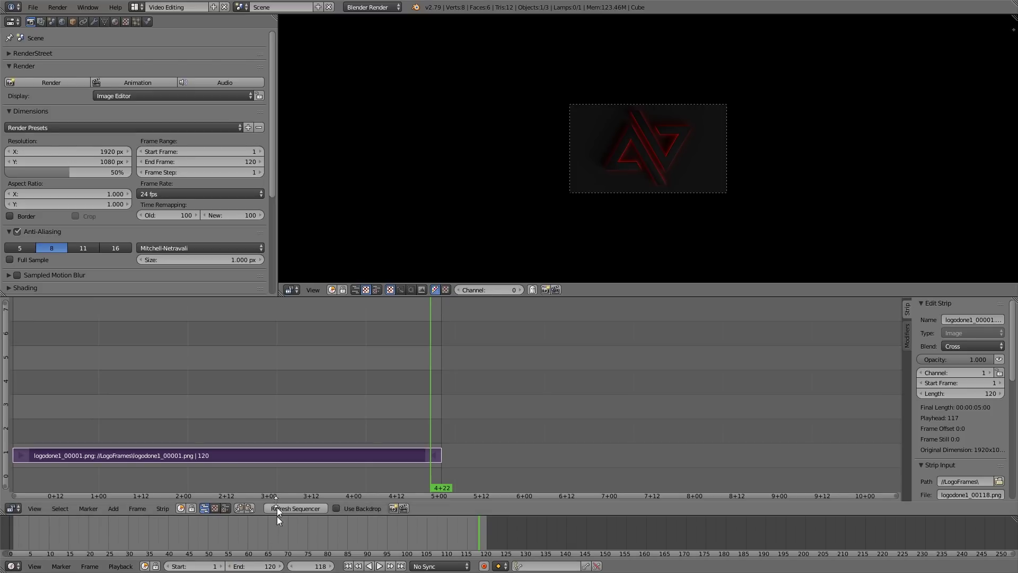
Check the frame rate setting and raise the render resolution percentage to 100%.
left_click(161, 194)
left_click(161, 193)
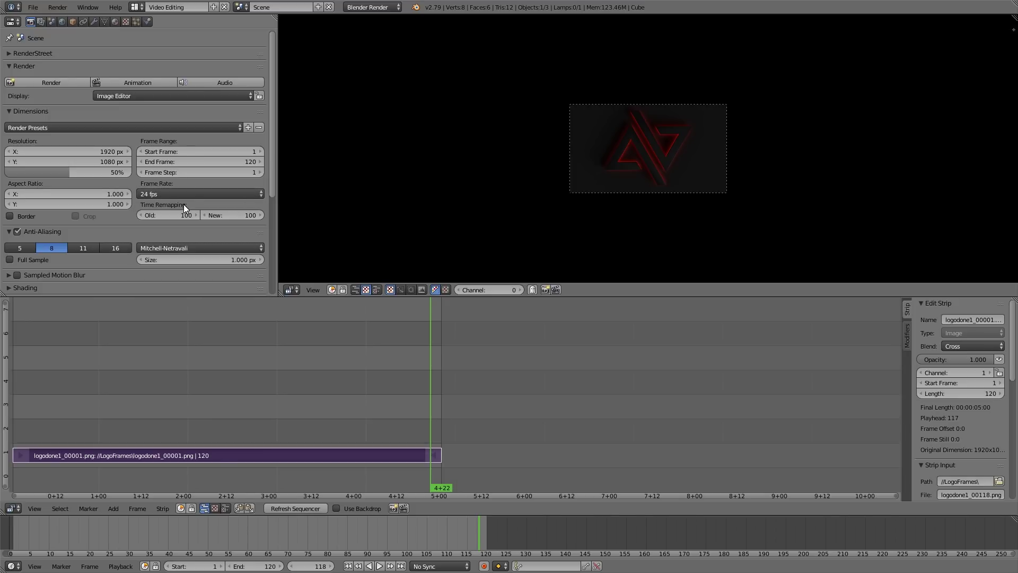
left_click_drag(470, 525, 438, 531)
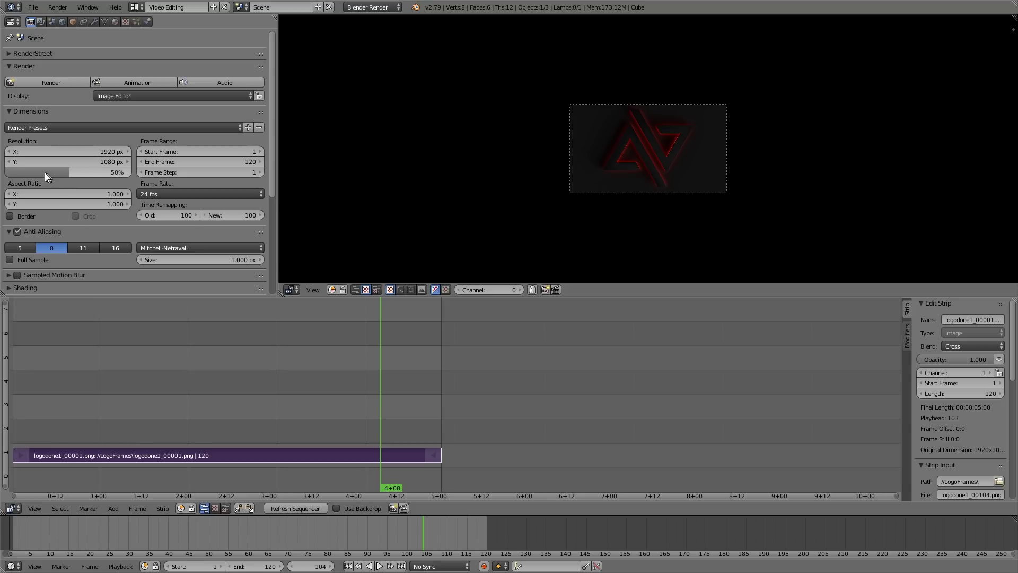
left_click_drag(27, 172, 132, 172)
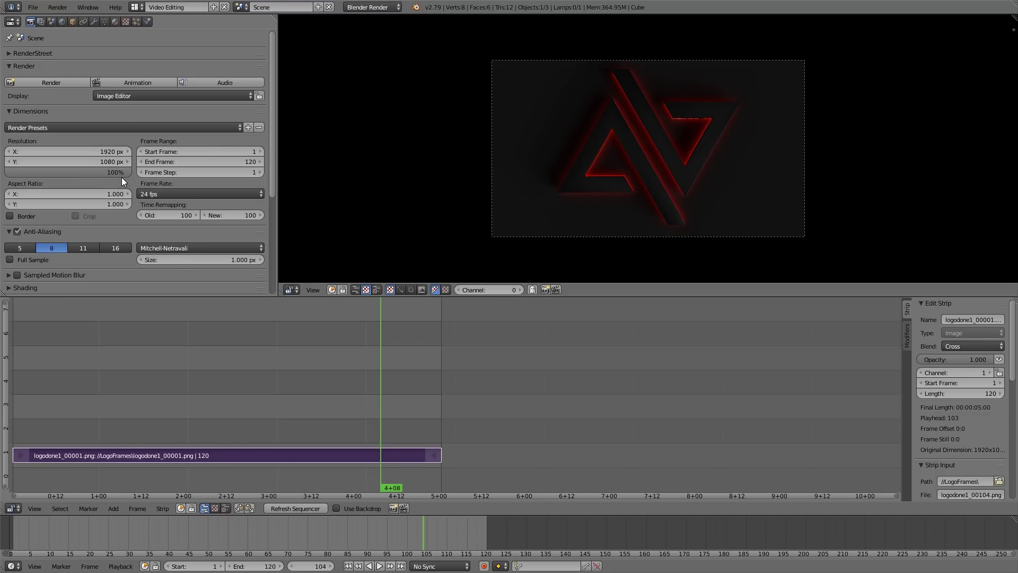
Set the render output file format to the AVI Raw movie format.
scroll(180, 205, "down", 4)
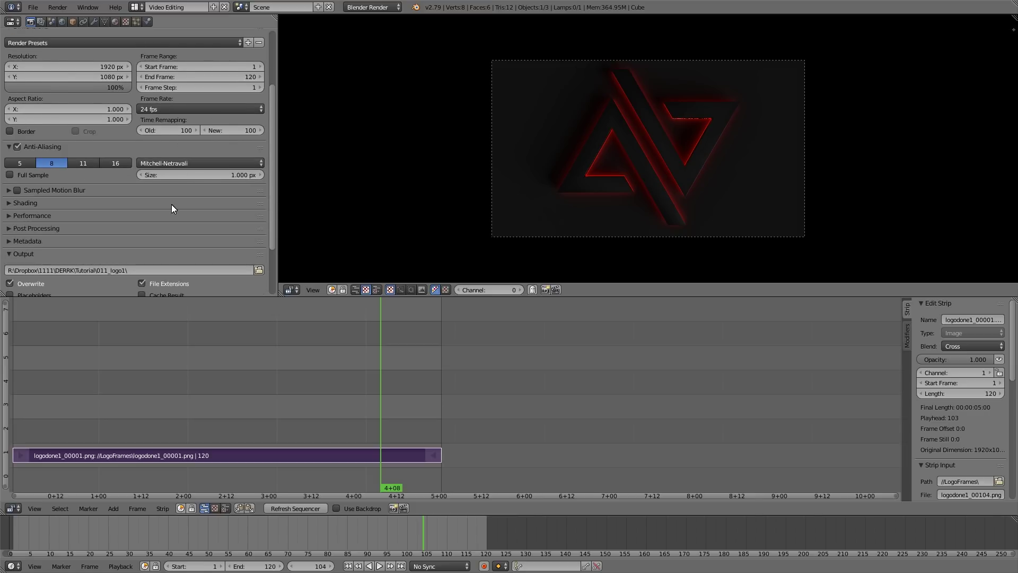
scroll(106, 233, "down", 1)
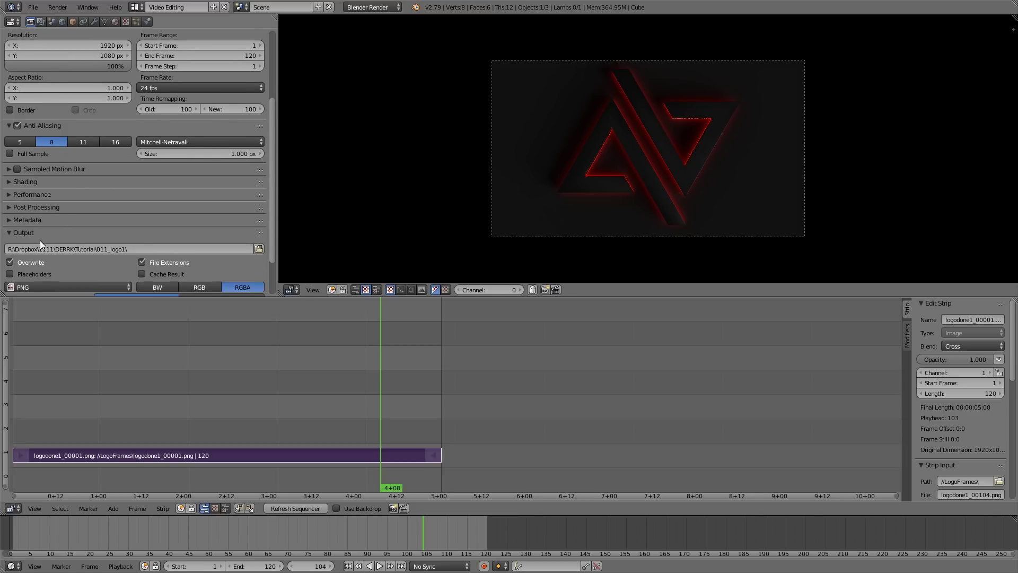
scroll(40, 240, "down", 1)
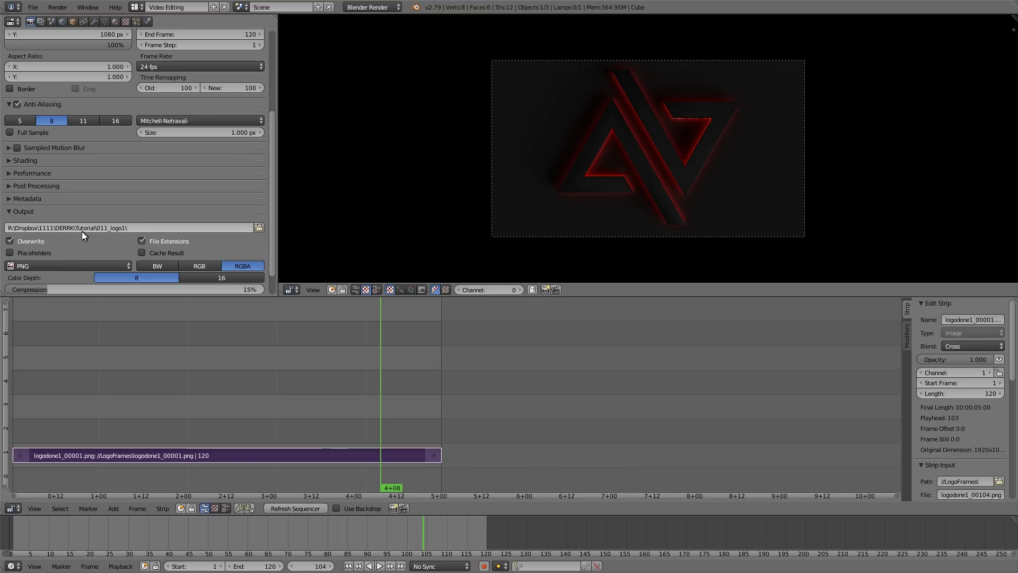
scroll(88, 228, "up", 2)
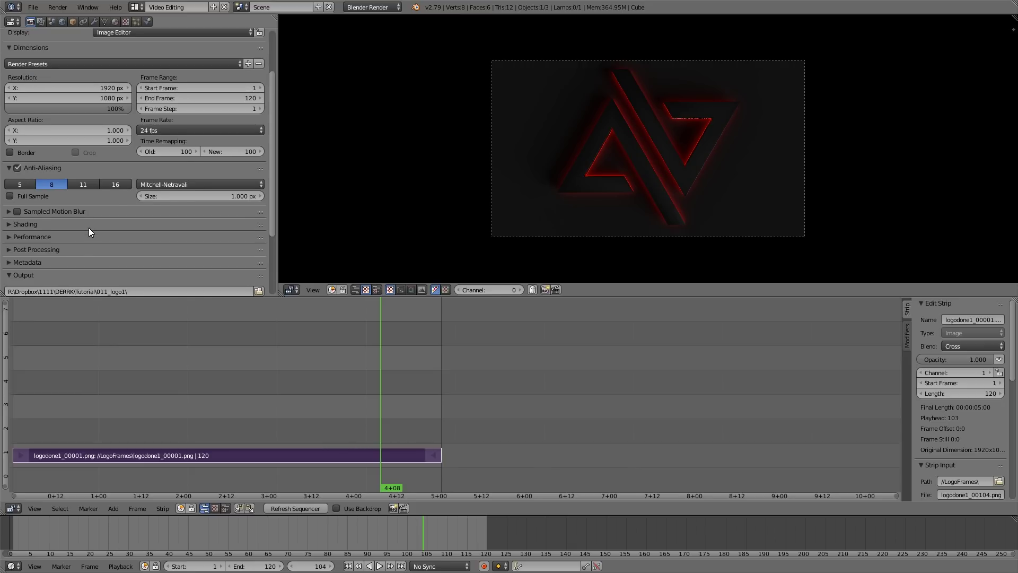
scroll(88, 227, "down", 3)
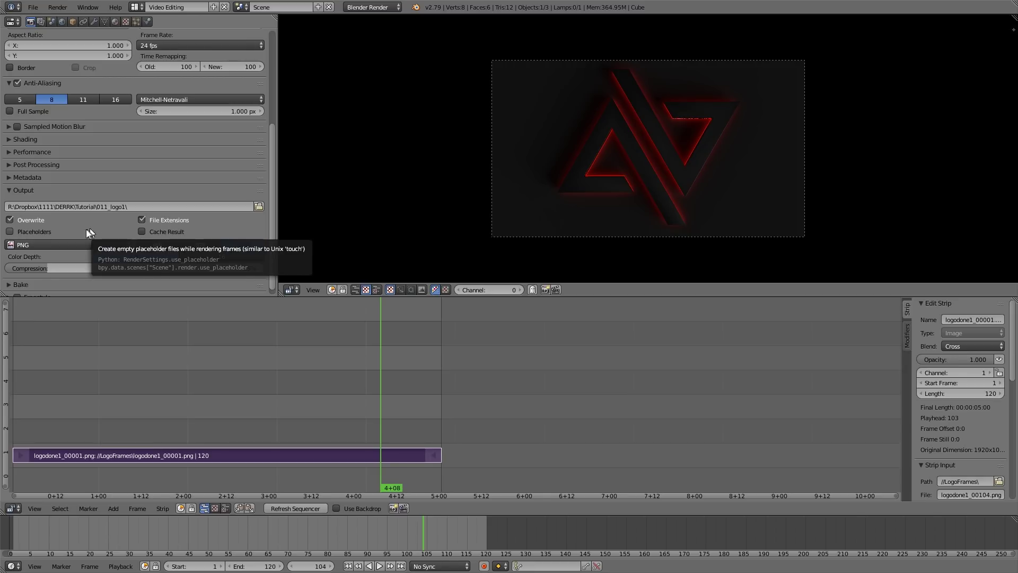
scroll(154, 209, "down", 1)
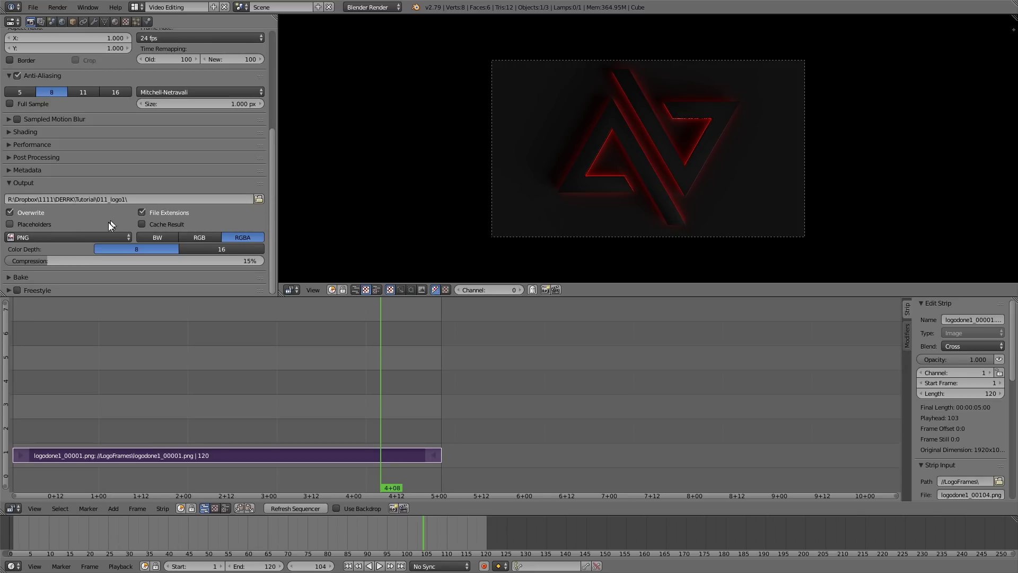
scroll(85, 231, "up", 6)
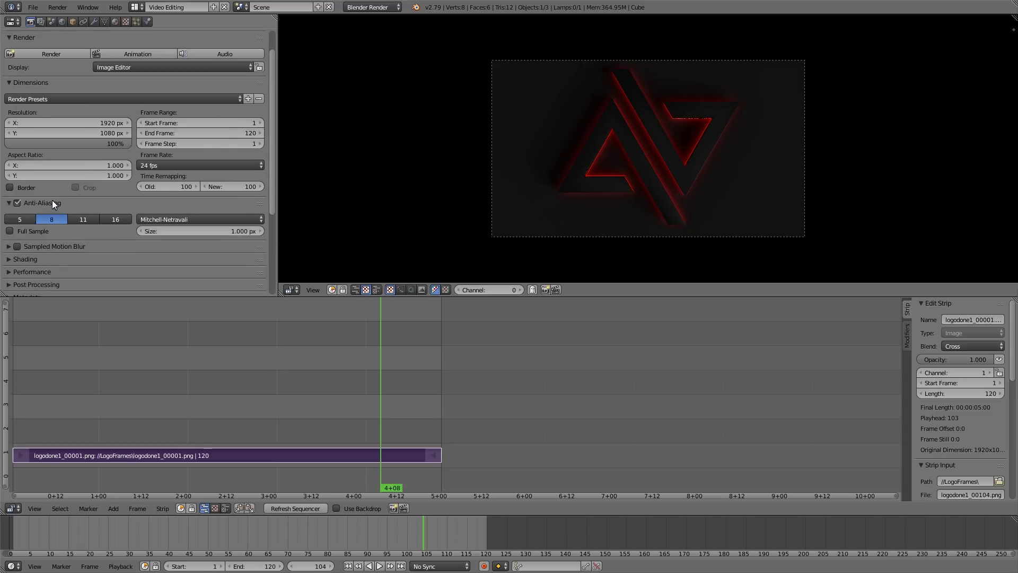
scroll(58, 207, "down", 5)
scroll(71, 219, "down", 1)
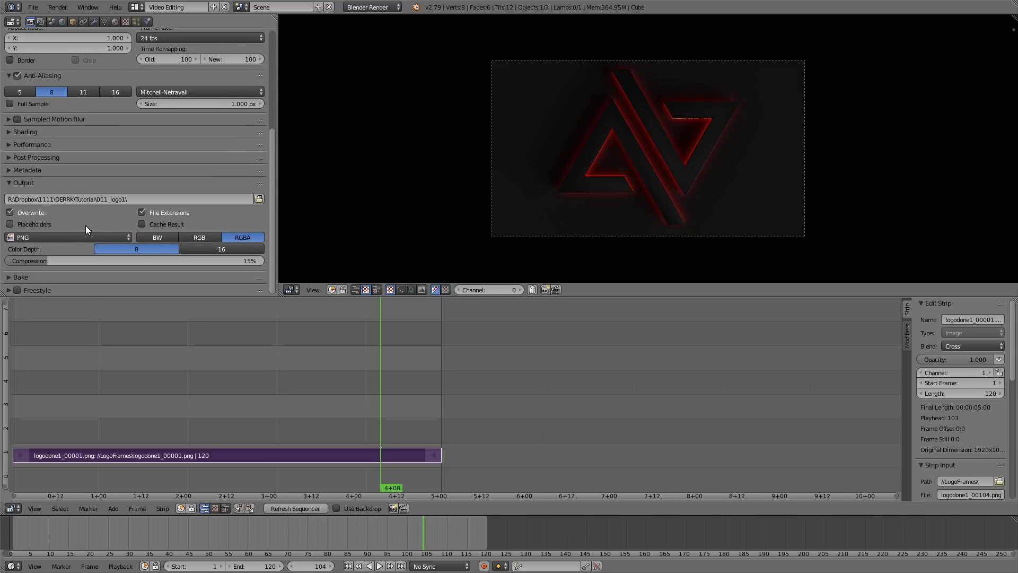
left_click(68, 237)
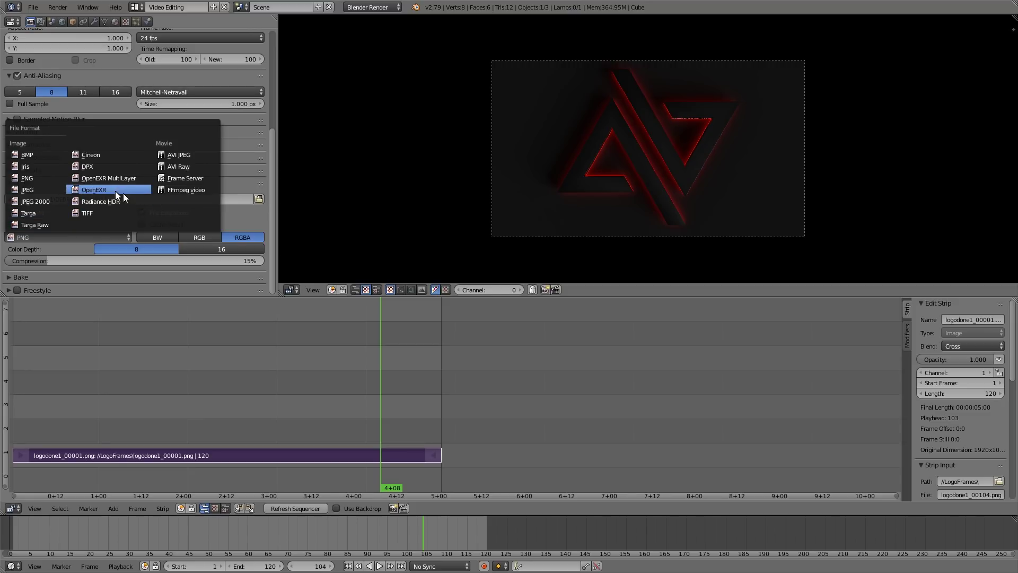
left_click(173, 167)
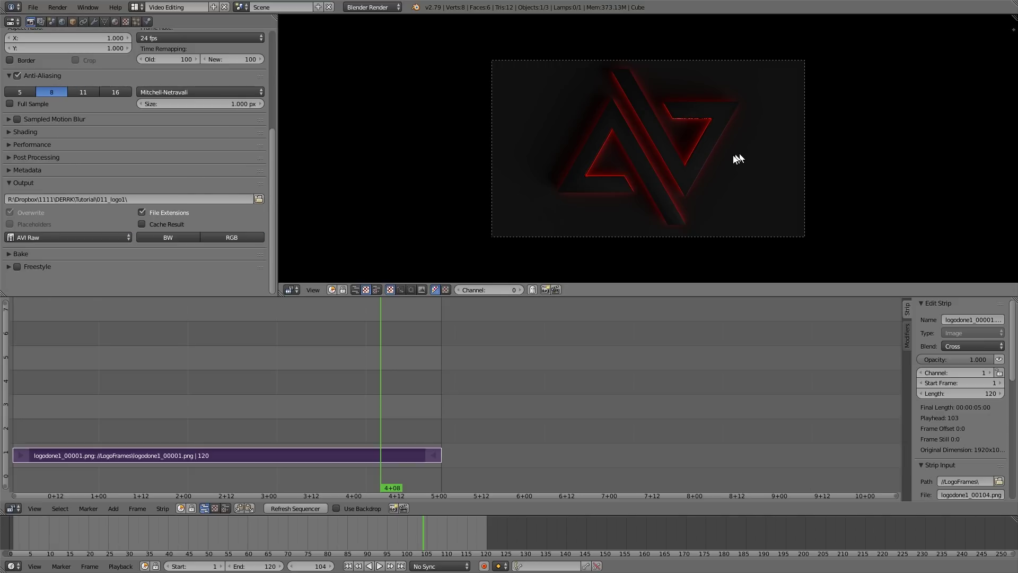
Inspect the enlarged preview and review the output format, output path and dimension settings for the render.
middle_click_drag(696, 159, 562, 153)
scroll(576, 165, "up", 1)
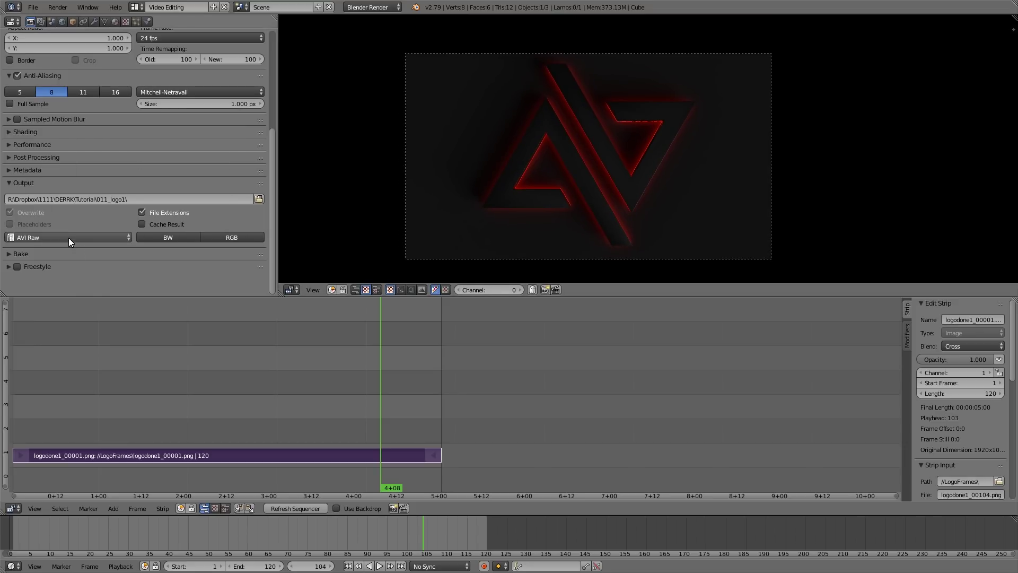
left_click(52, 240)
scroll(100, 221, "up", 1)
scroll(99, 220, "up", 6)
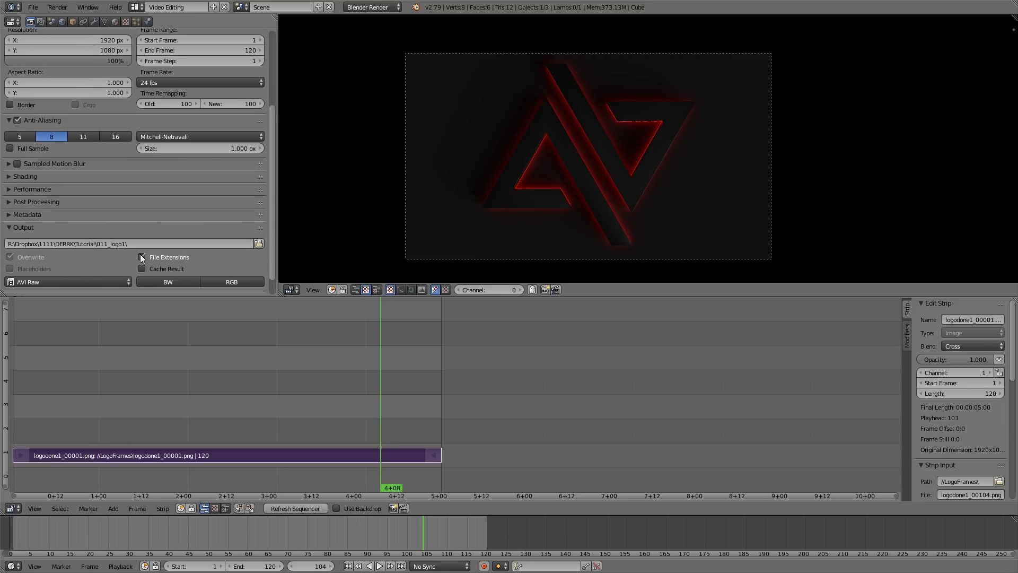
scroll(127, 253, "up", 1)
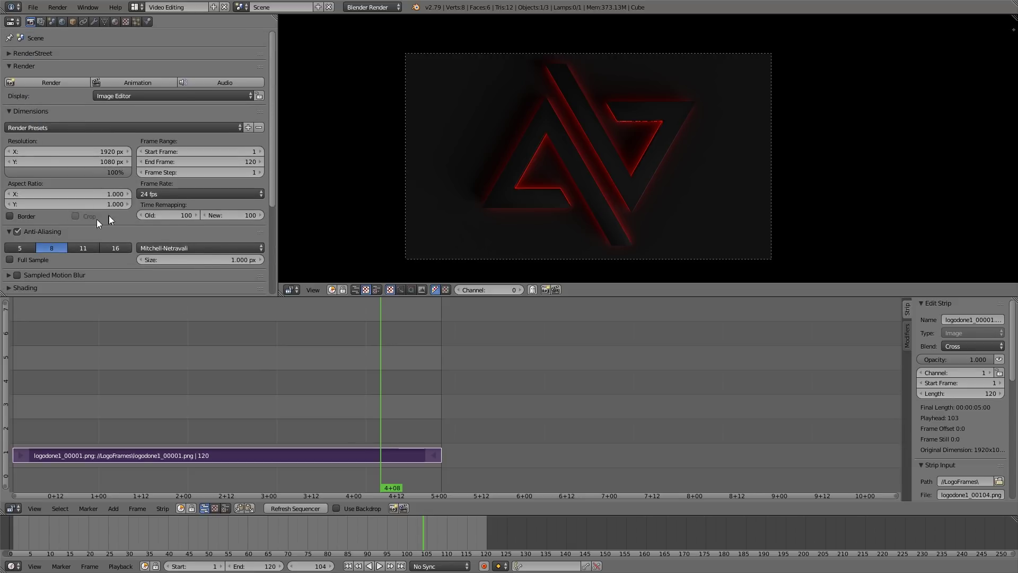
scroll(140, 236, "down", 5)
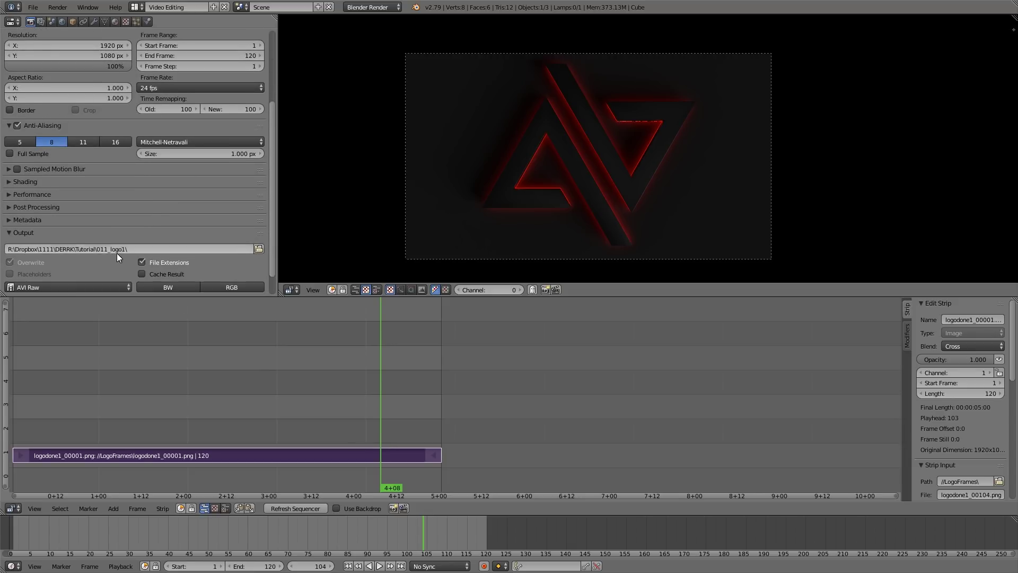
scroll(79, 228, "down", 2)
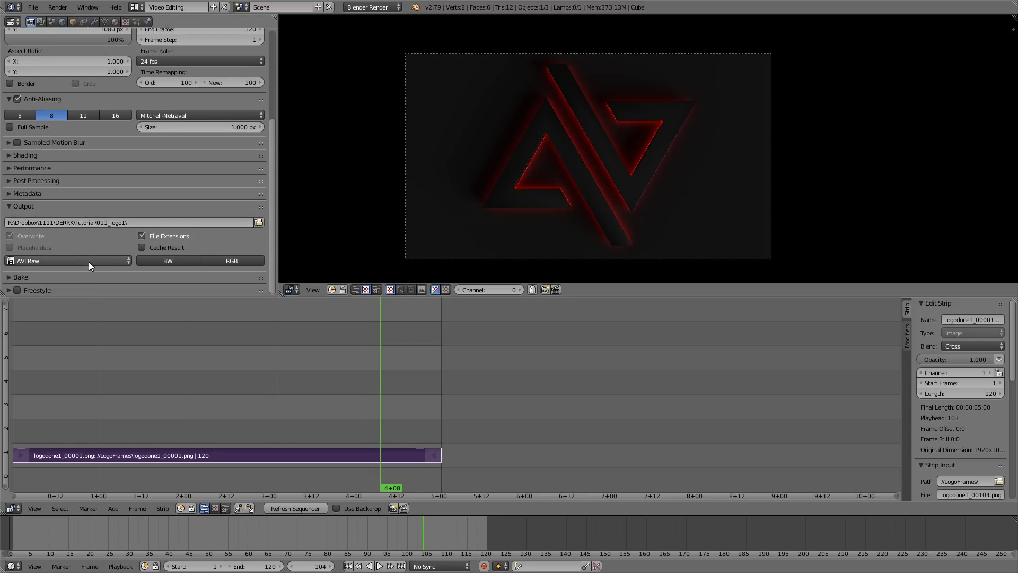
scroll(71, 259, "up", 6)
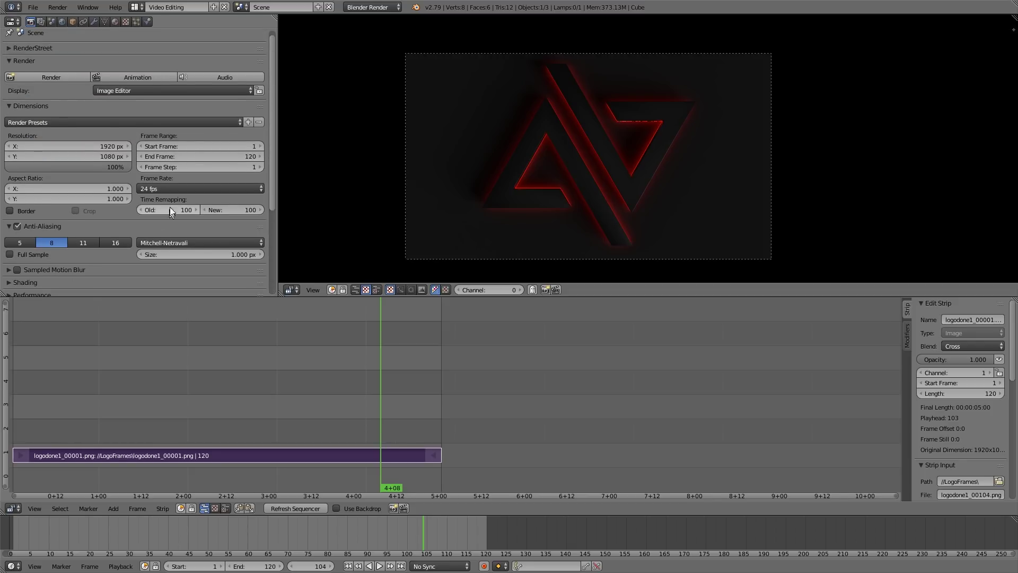
scroll(186, 189, "up", 1)
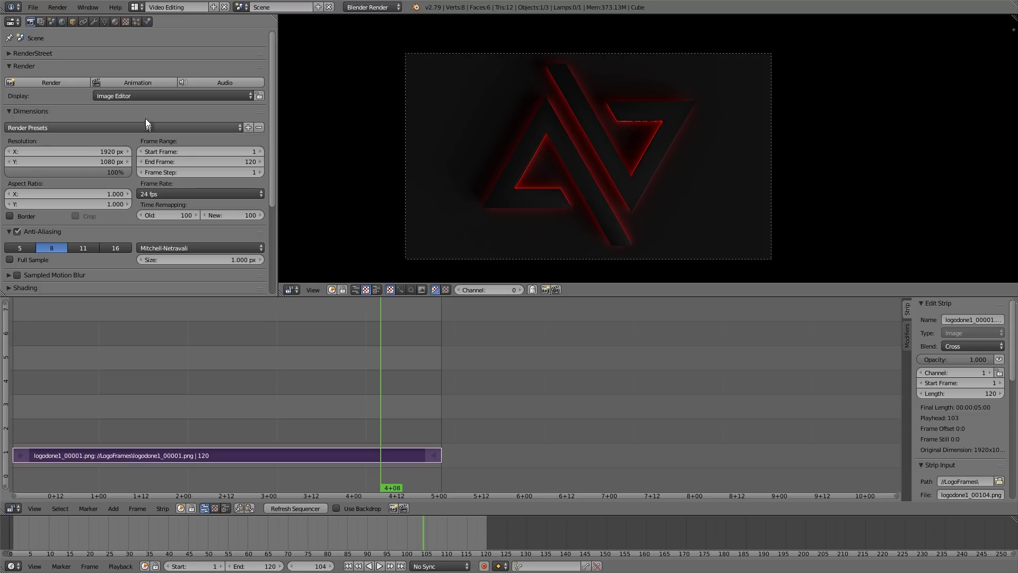
Render the sequence as an animation and examine the whole logo in the render result.
left_click(136, 84)
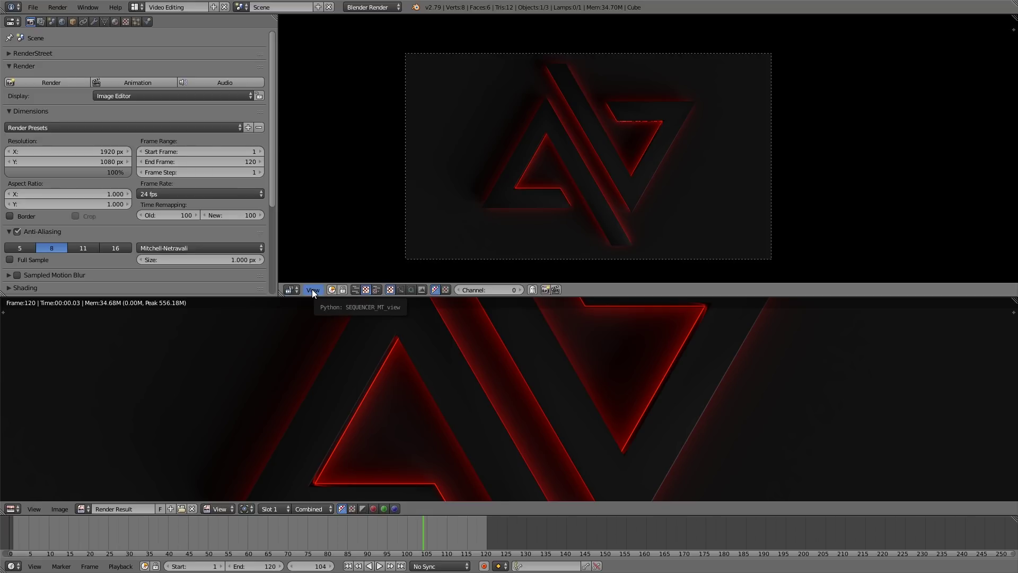
scroll(406, 345, "down", 1)
middle_click_drag(520, 375, 461, 403)
scroll(457, 374, "down", 3)
scroll(467, 415, "up", 1)
scroll(467, 416, "down", 1)
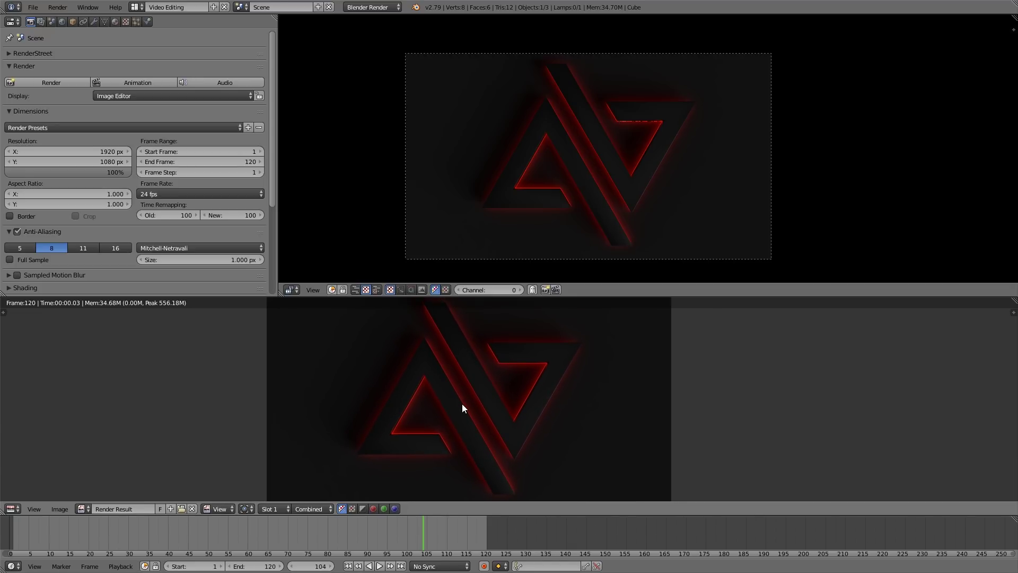